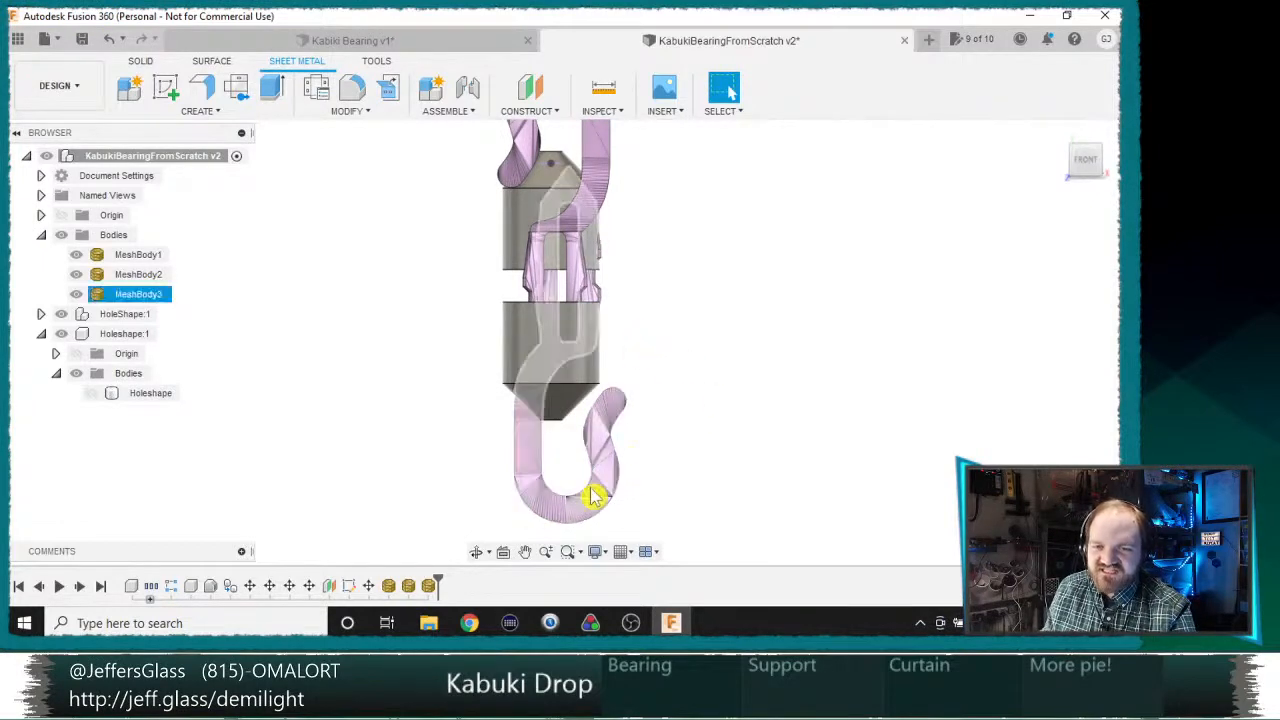
Step: Hide MeshBody1, MeshBody2 and MeshBody3 to isolate the three bearing bodies
middle_click_drag(663, 343, 566, 351, "shift")
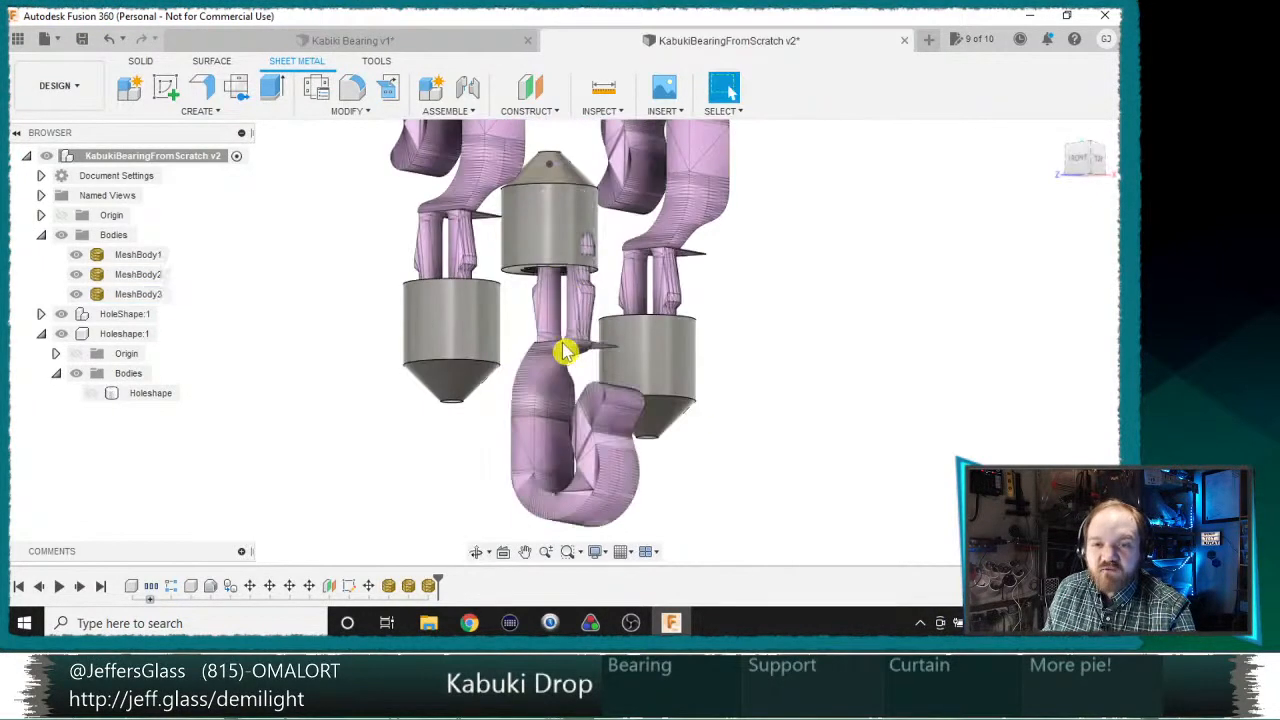
scroll(545, 410, "down", 6)
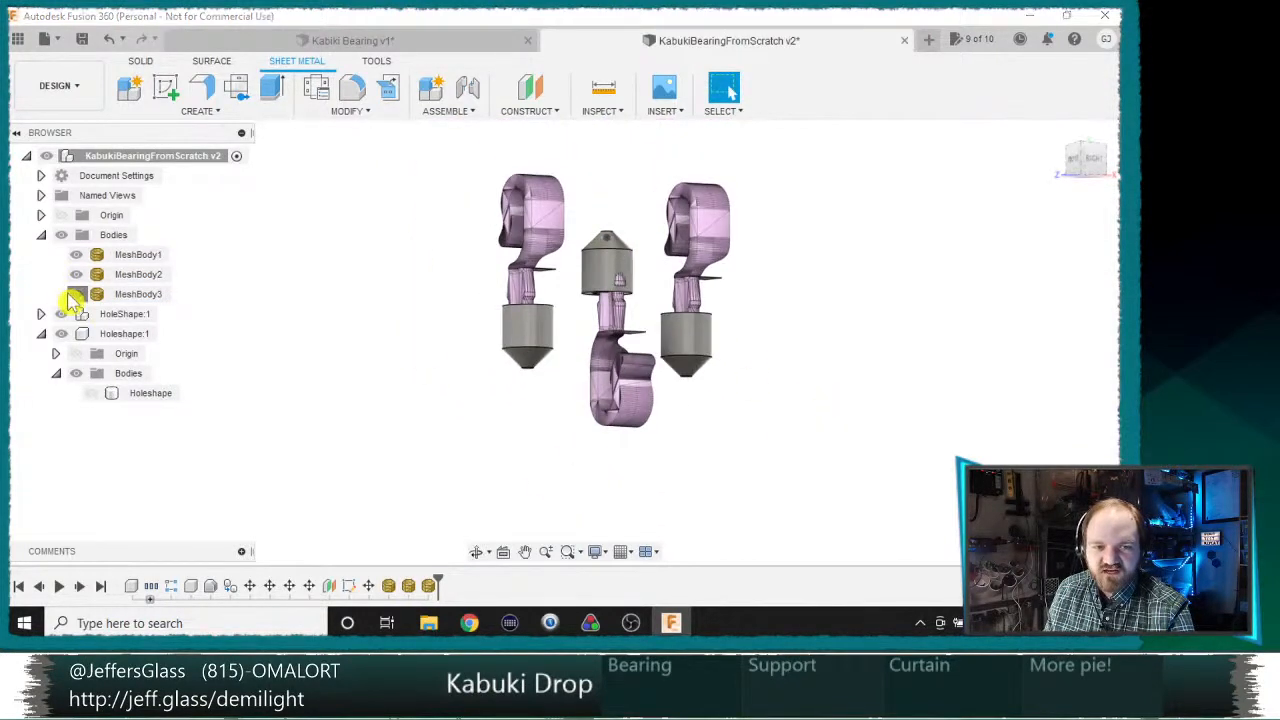
left_click(76, 294)
left_click(76, 274)
left_click(77, 256)
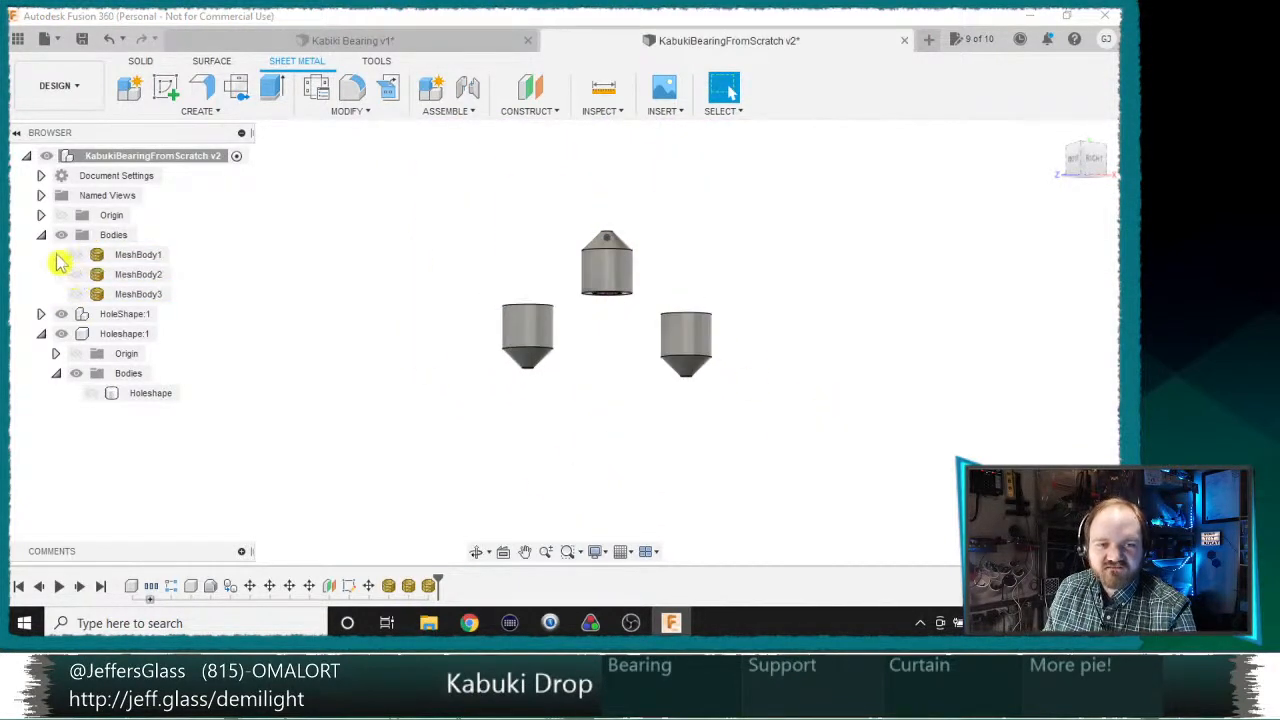
left_click(41, 236)
left_click(42, 237)
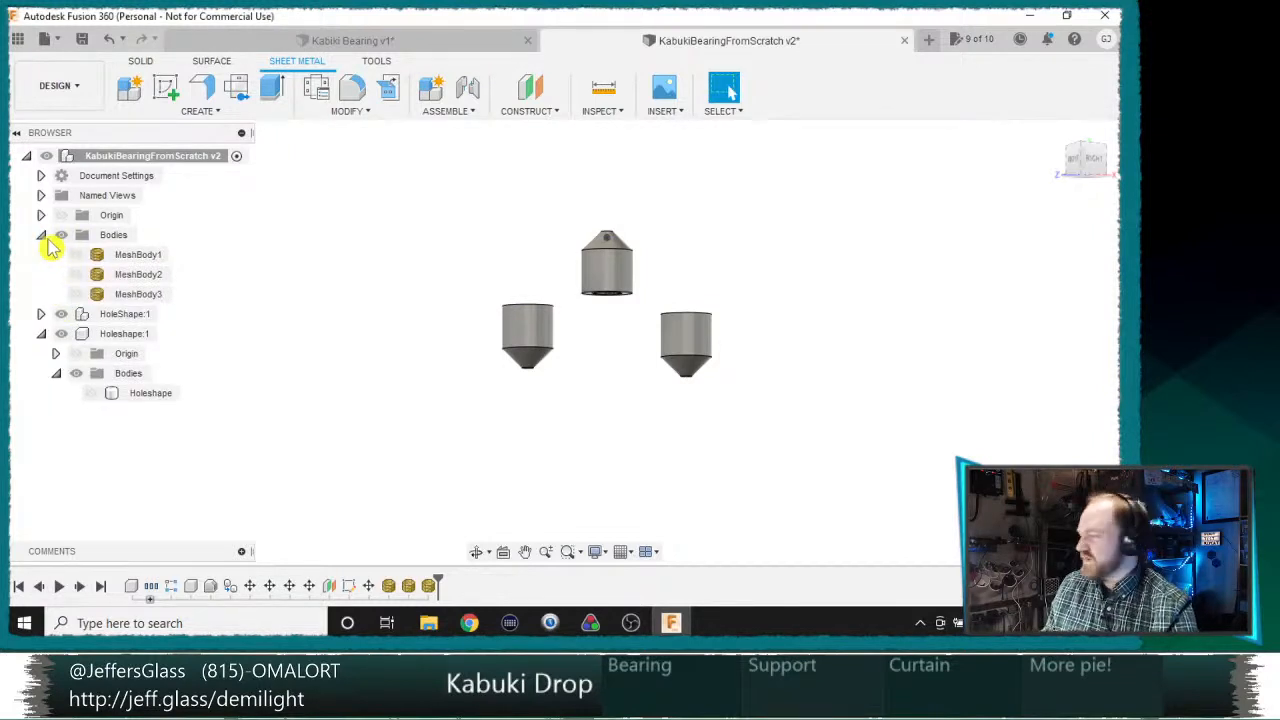
scroll(514, 351, "up", 5)
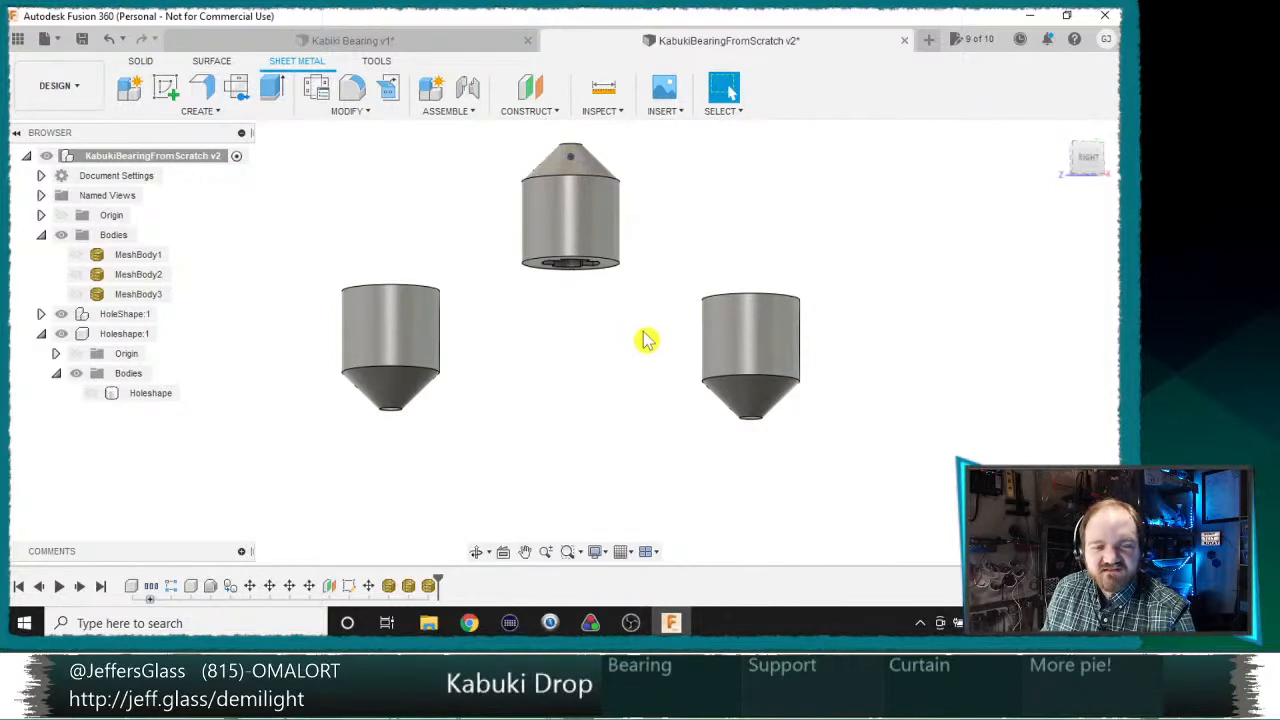
Step: Examine the bearings' undersides, then show the three mesh bodies and inspect how the hooks seat in the bearing holes
middle_click_drag(645, 333, 630, 418)
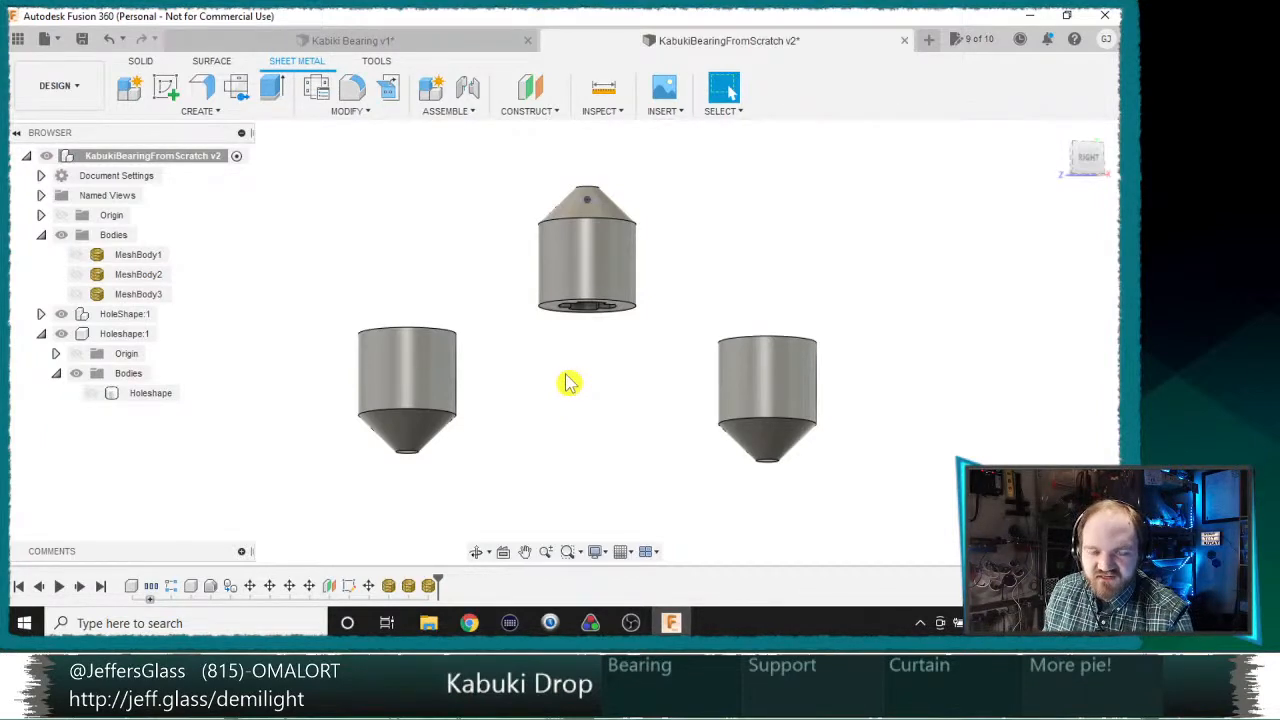
middle_click_drag(609, 333, 605, 275, "shift")
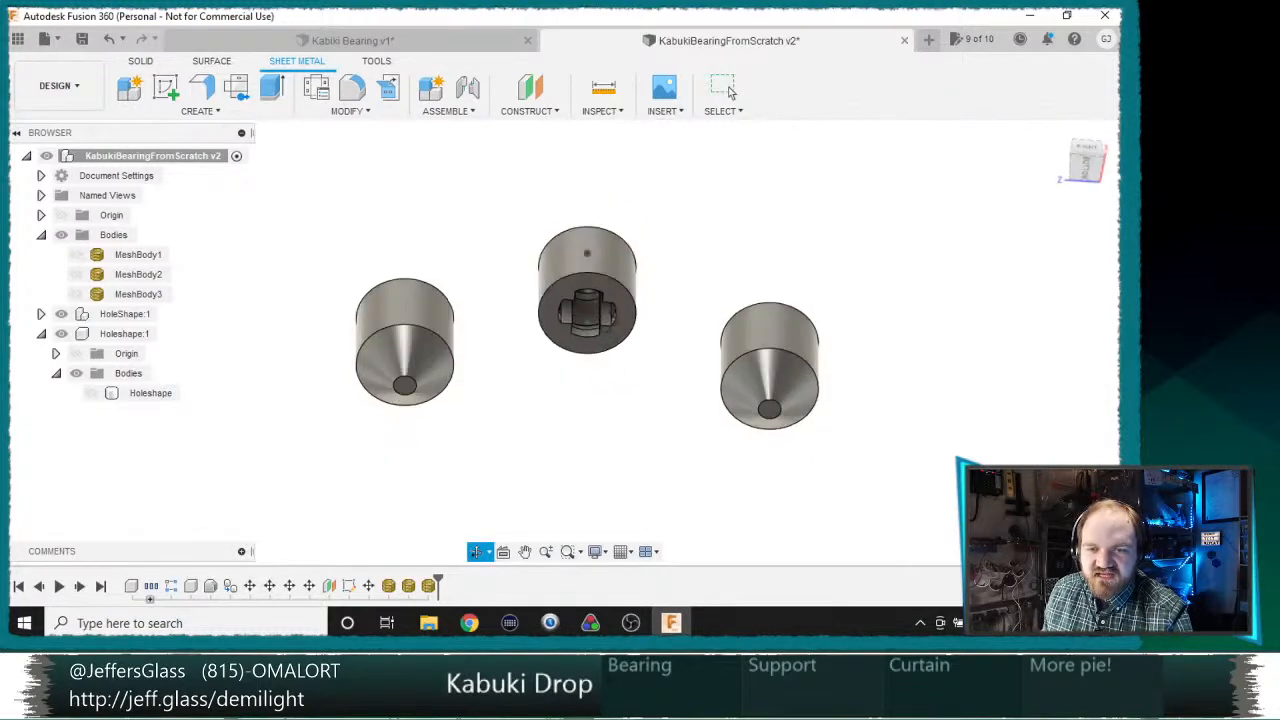
middle_click_drag(604, 366, 604, 410, "shift")
middle_click_drag(604, 343, 476, 407, "shift")
left_click(76, 254)
left_click(76, 274)
left_click(76, 294)
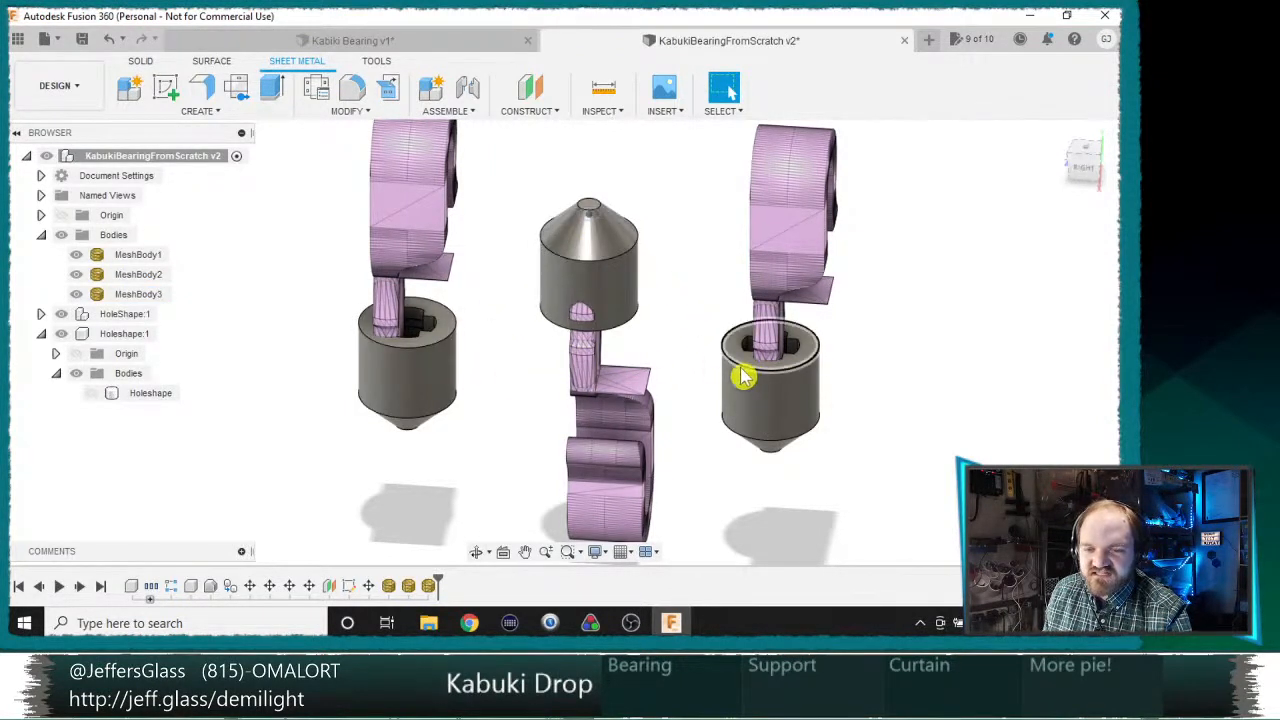
middle_click_drag(726, 380, 718, 318, "shift")
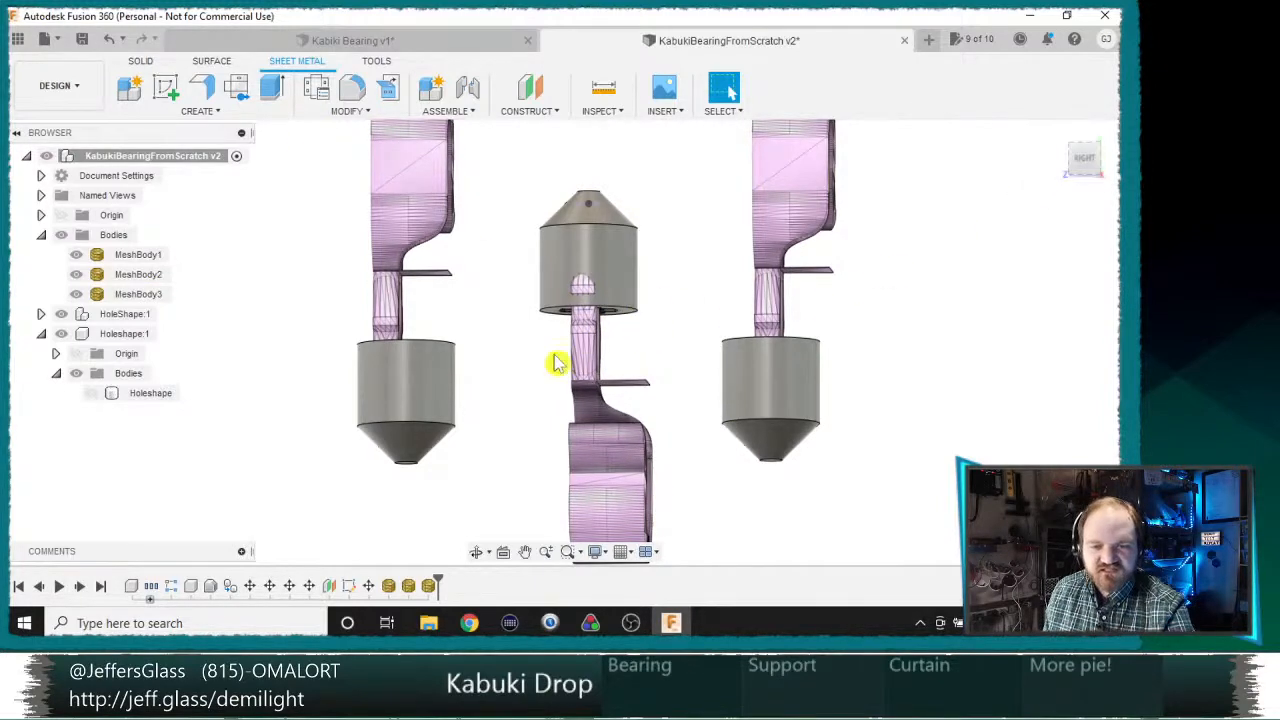
Step: Hide the three mesh hook bodies and collapse the Bodies folder and the Holeshape component in the browser
left_click(76, 294)
left_click(76, 274)
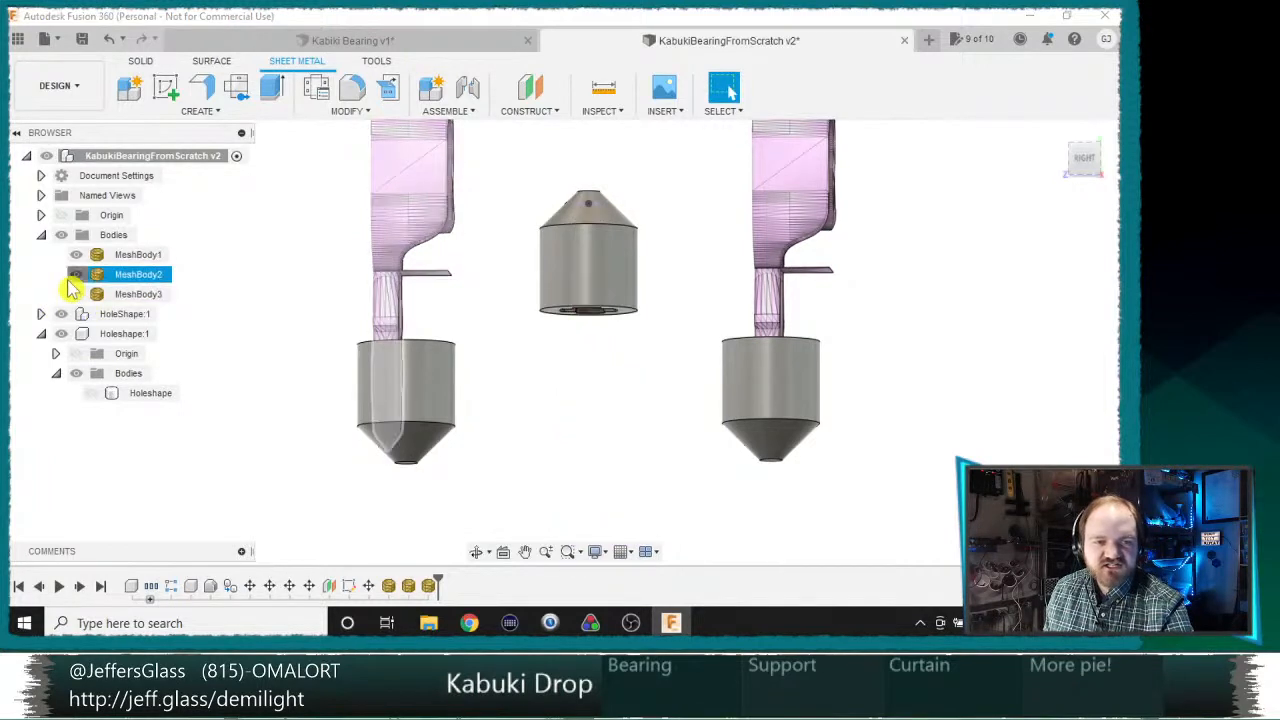
left_click(76, 254)
left_click(41, 235)
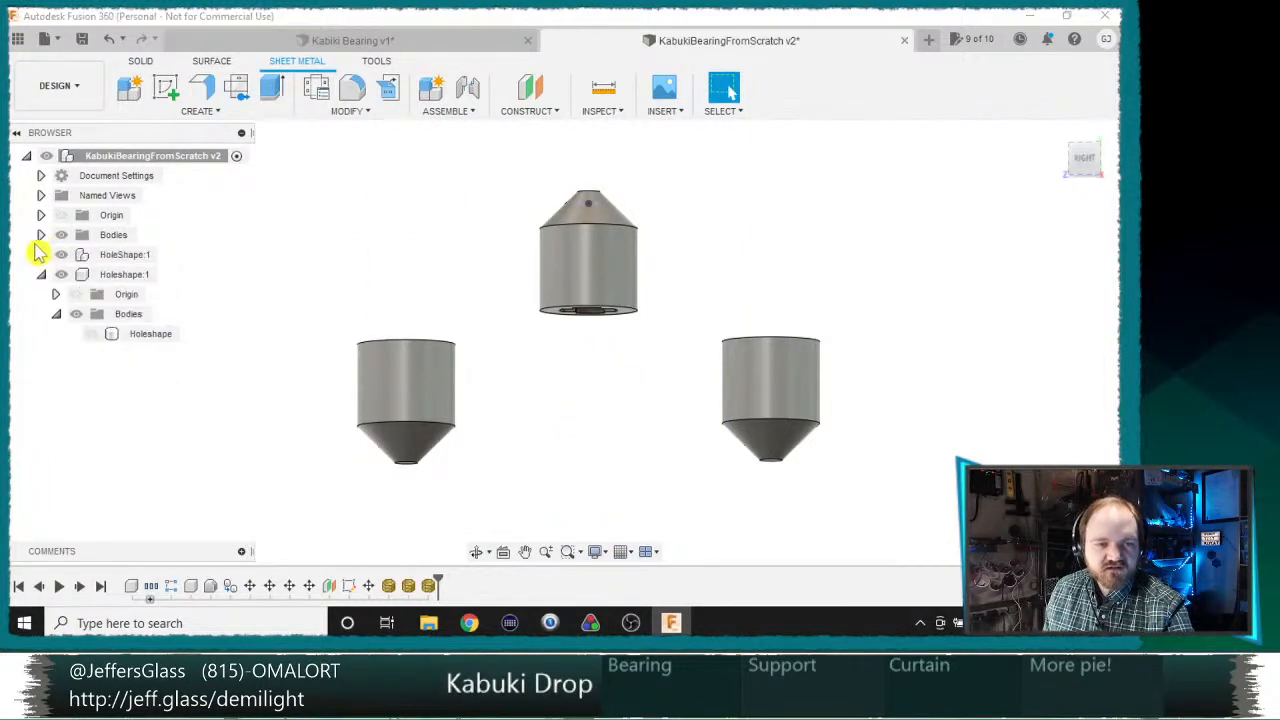
left_click(42, 275)
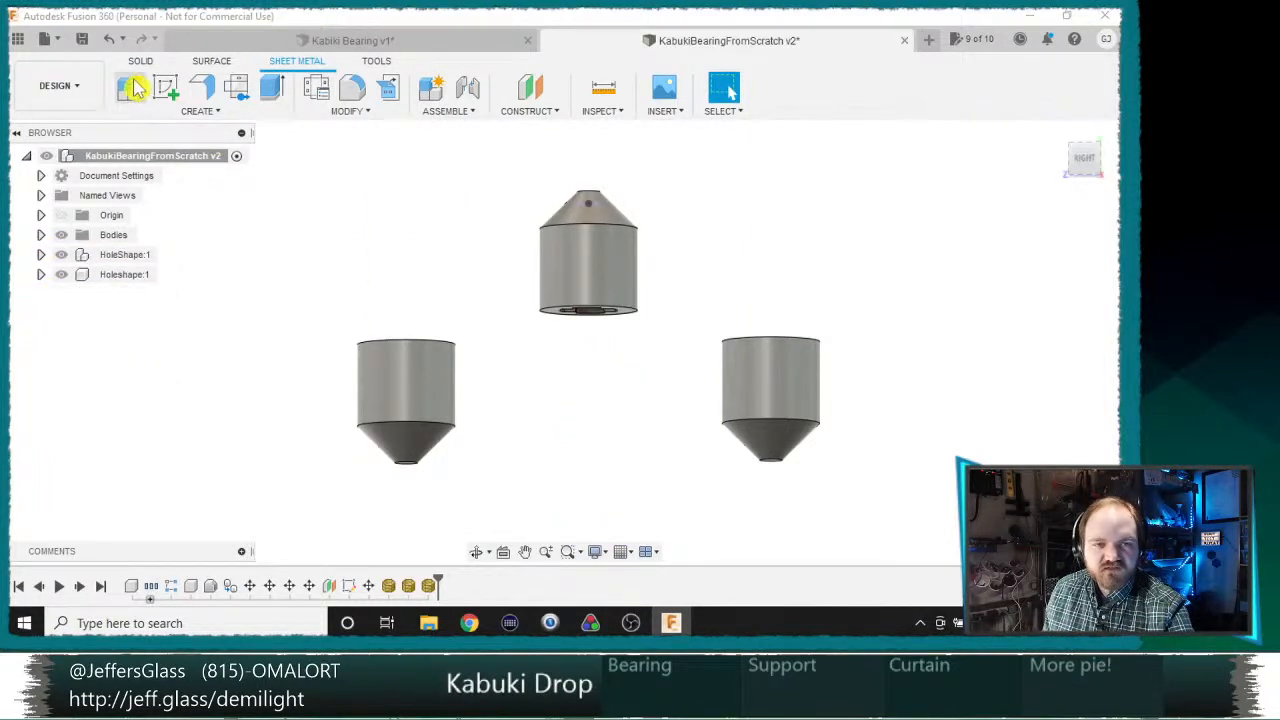
Step: Construct a tangent plane on the outer cylindrical face of the middle, upward-pointing bearing
left_click(528, 112)
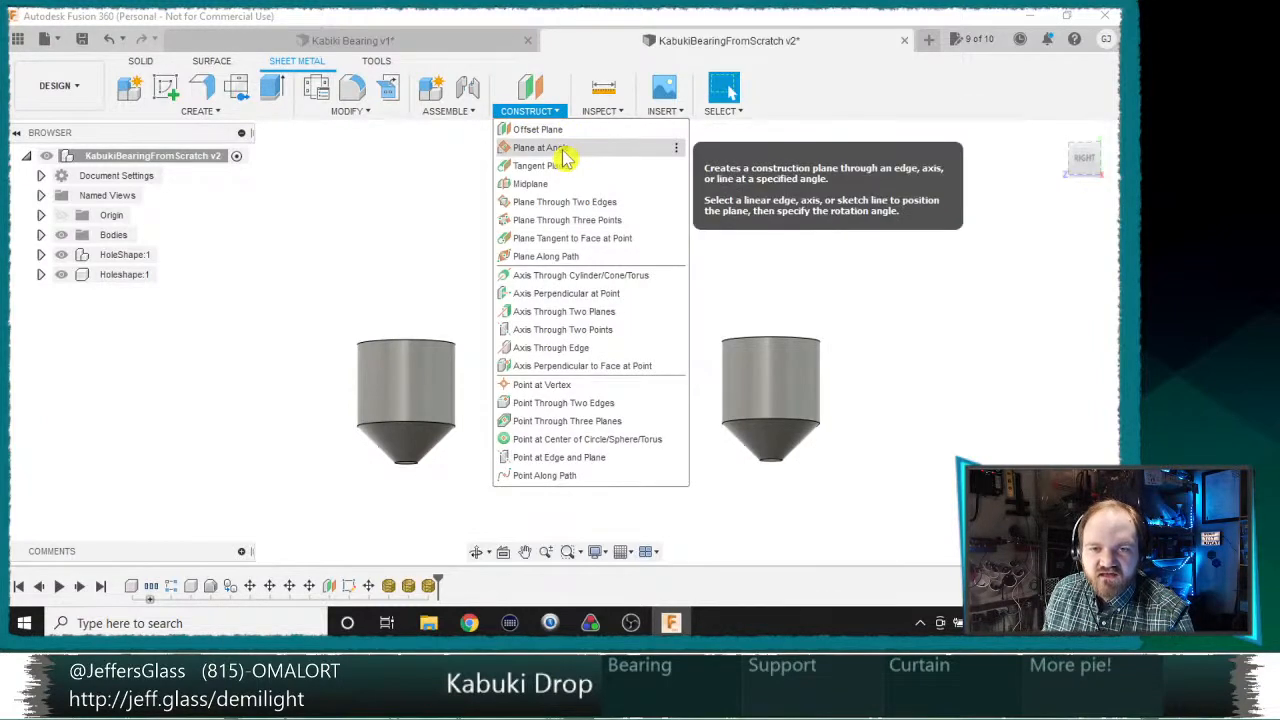
left_click(545, 166)
middle_click_drag(558, 376, 470, 376, "shift")
left_click(631, 263)
left_click(1036, 314)
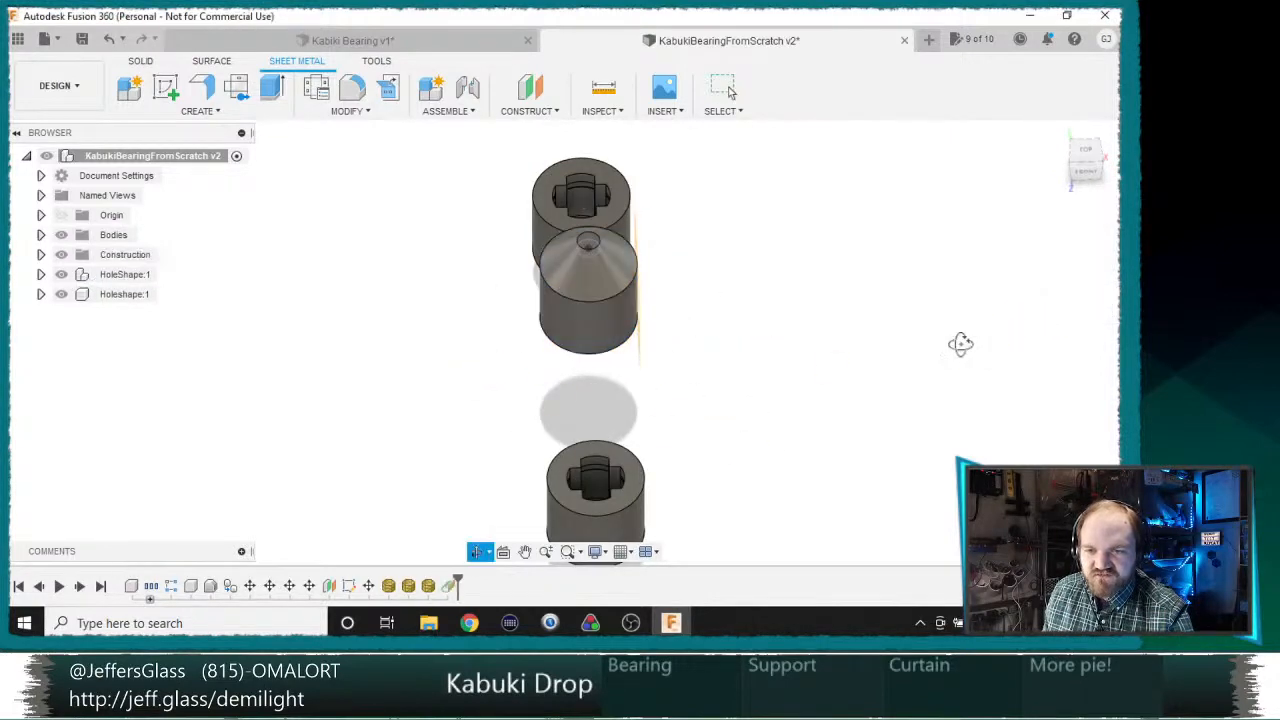
Step: Create a sketch on the tangent plane at the middle bearing
middle_click_drag(960, 343, 838, 301, "shift")
left_click(172, 97)
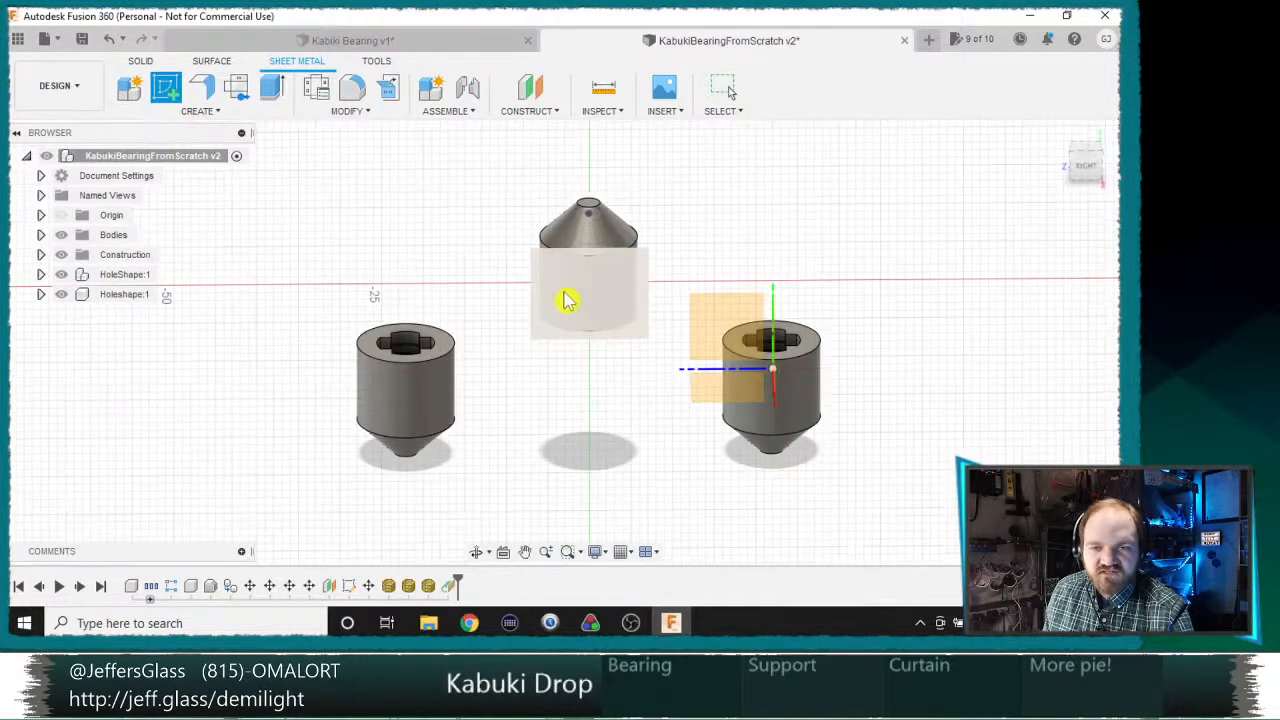
left_click(571, 292)
Step: Project the outlines of all three bearing bodies into the sketch using the body selection filter, and finish the sketch
key("p")
left_click(597, 290)
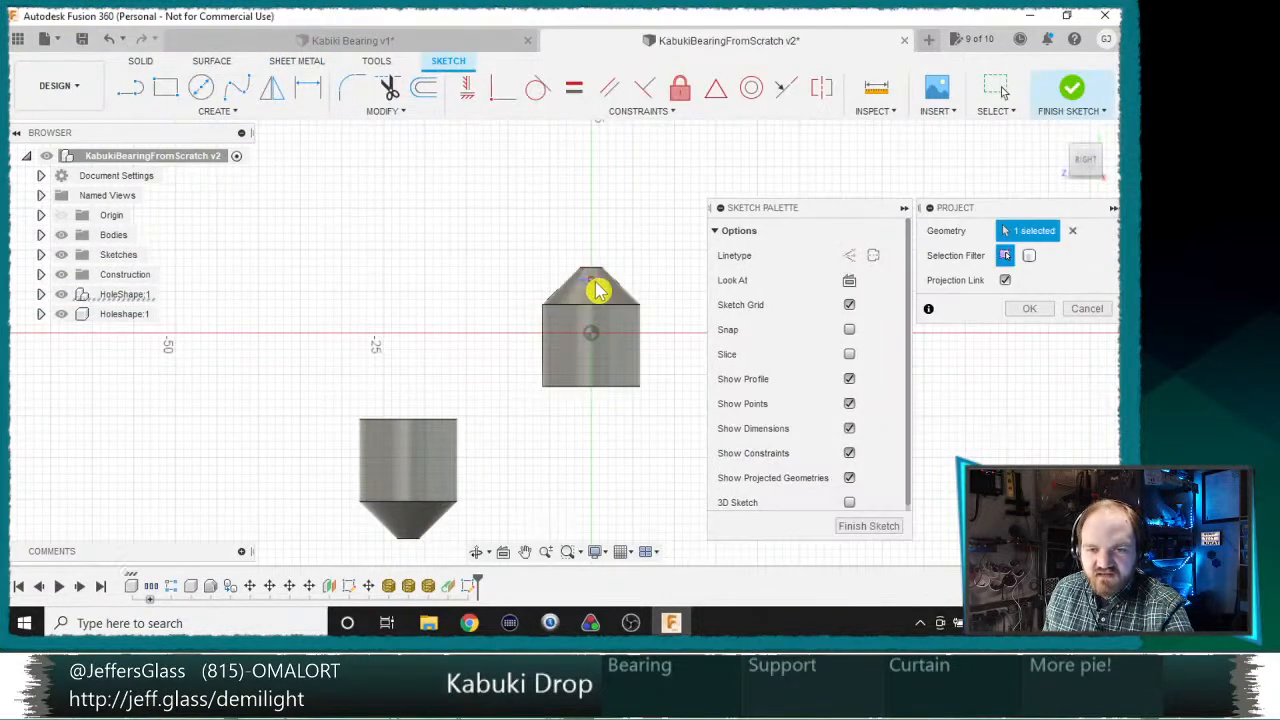
left_click(1029, 255)
left_click(614, 331)
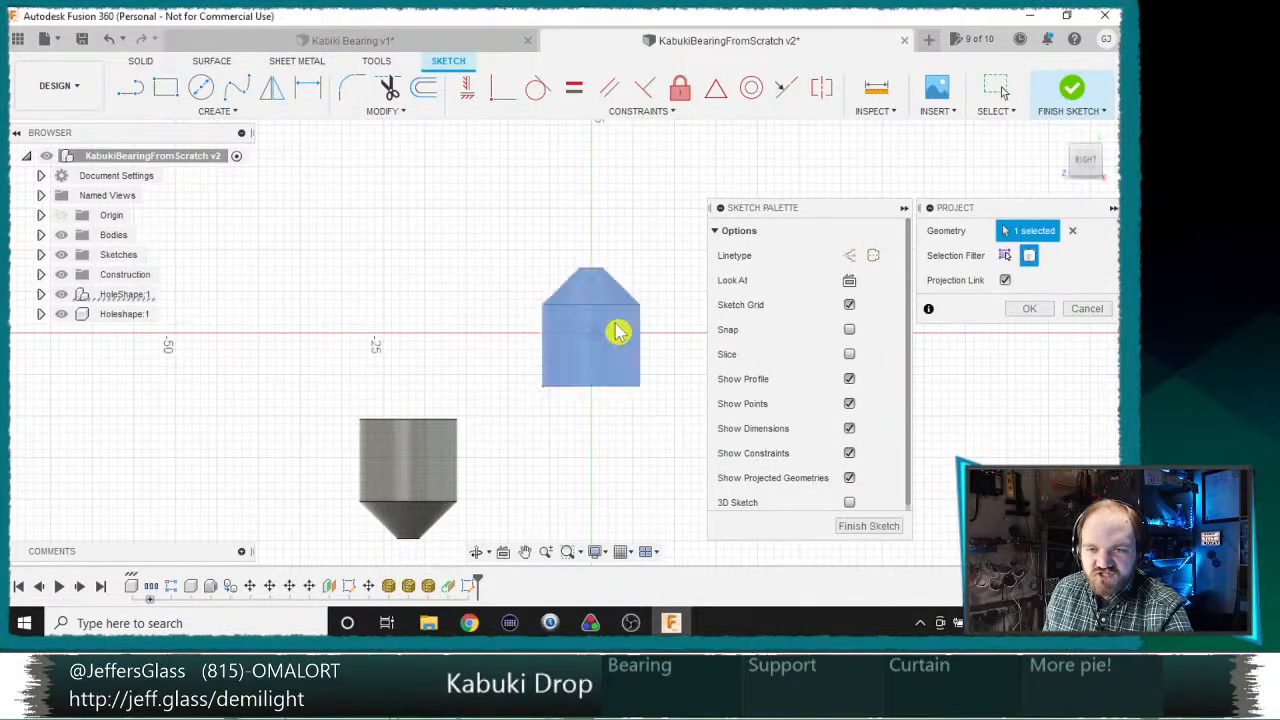
left_click(423, 466)
middle_click_drag(621, 404, 388, 284)
left_click(563, 351)
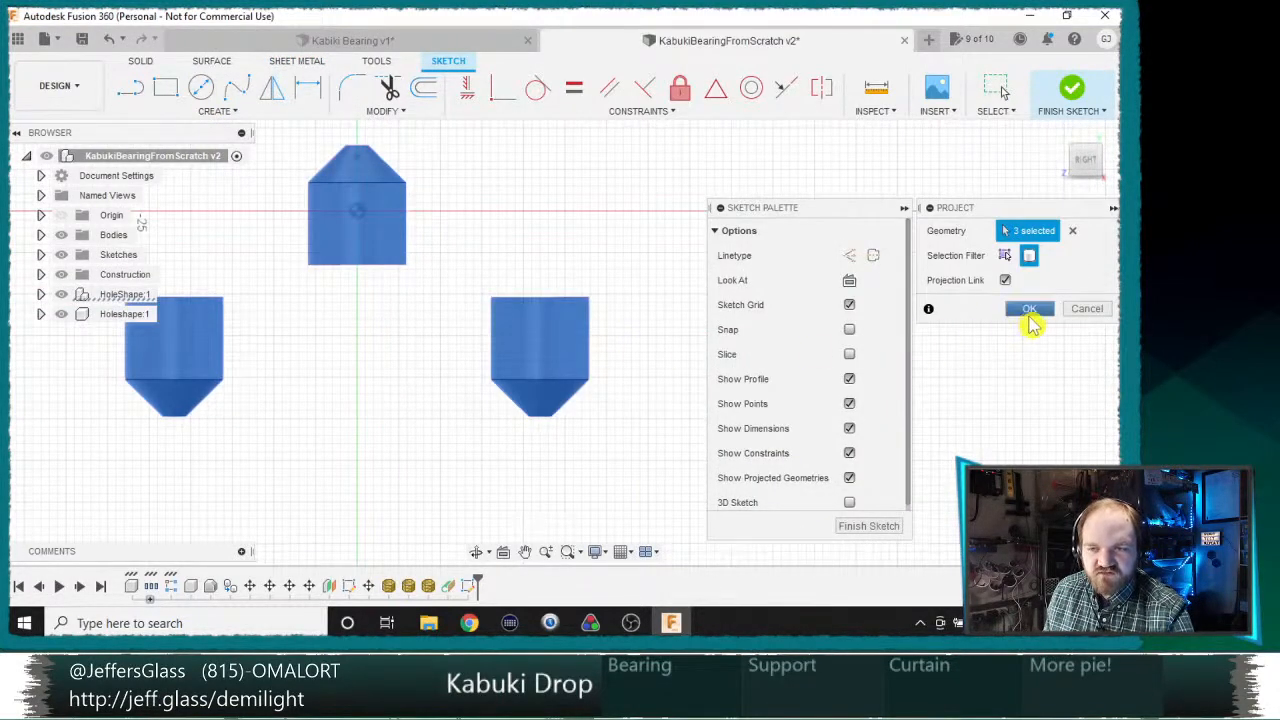
left_click(1029, 309)
middle_click_drag(527, 222, 757, 278)
left_click(1071, 90)
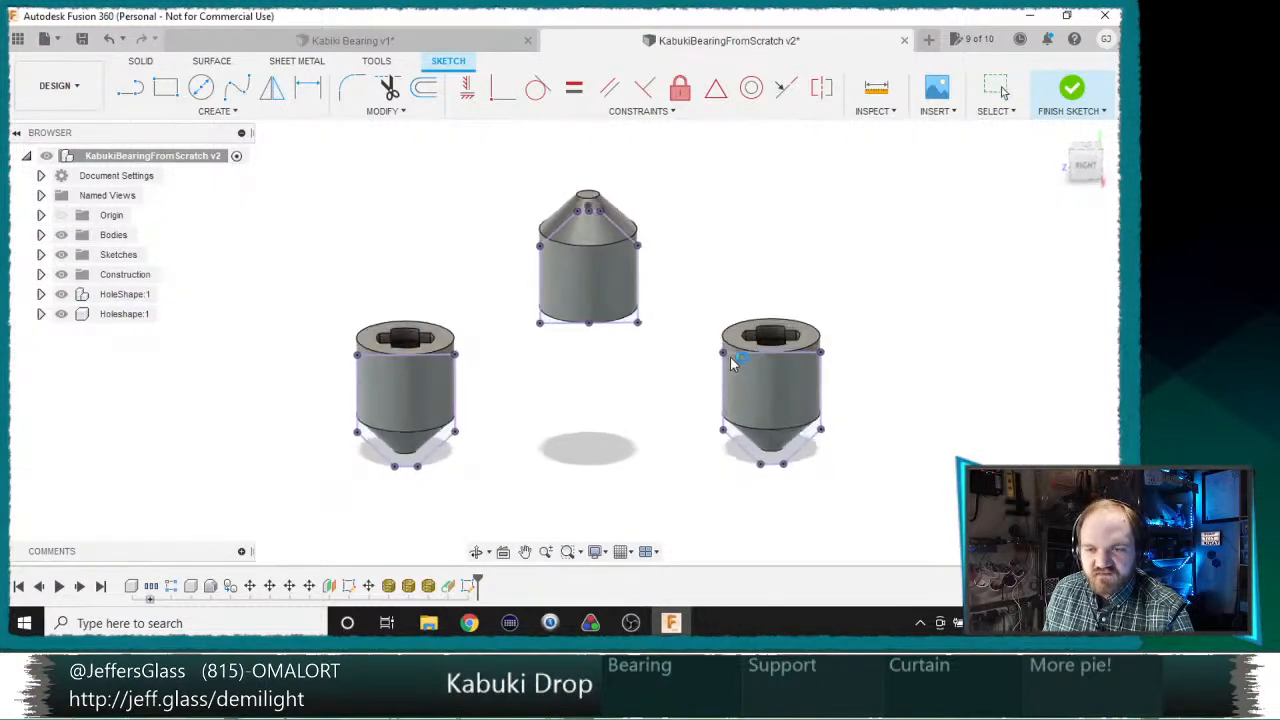
left_click(776, 405)
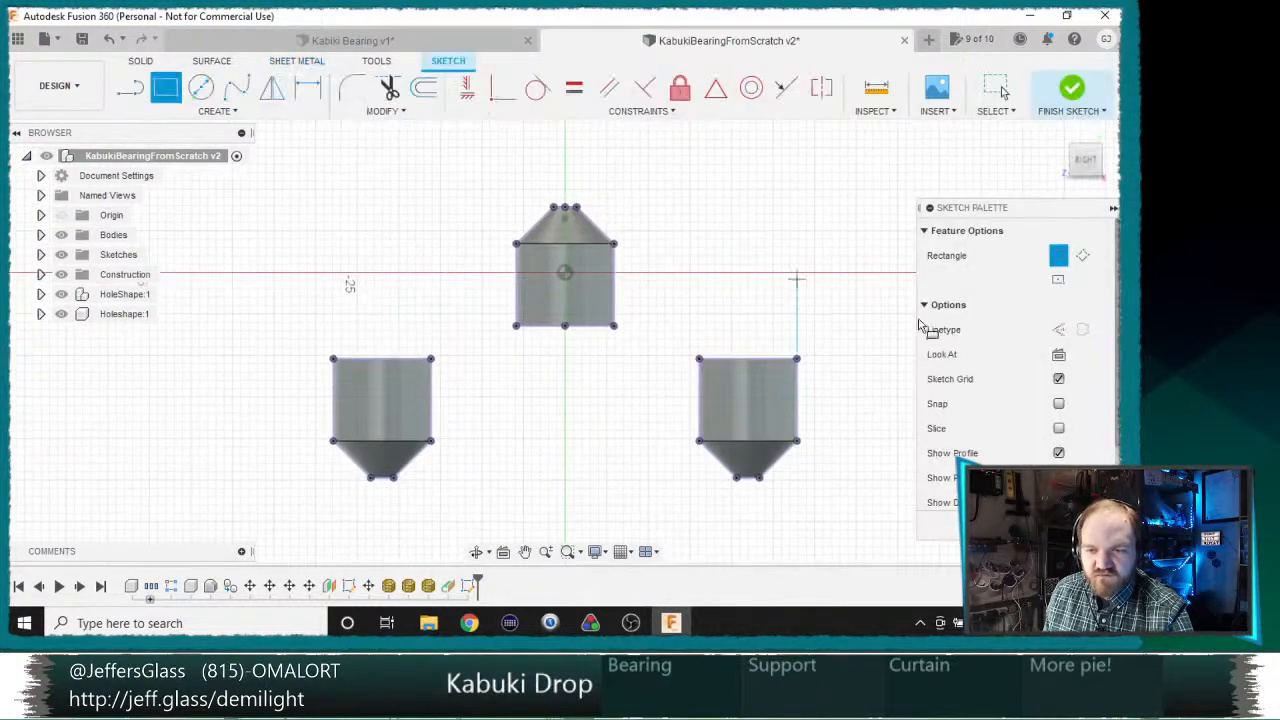
left_click(1071, 90)
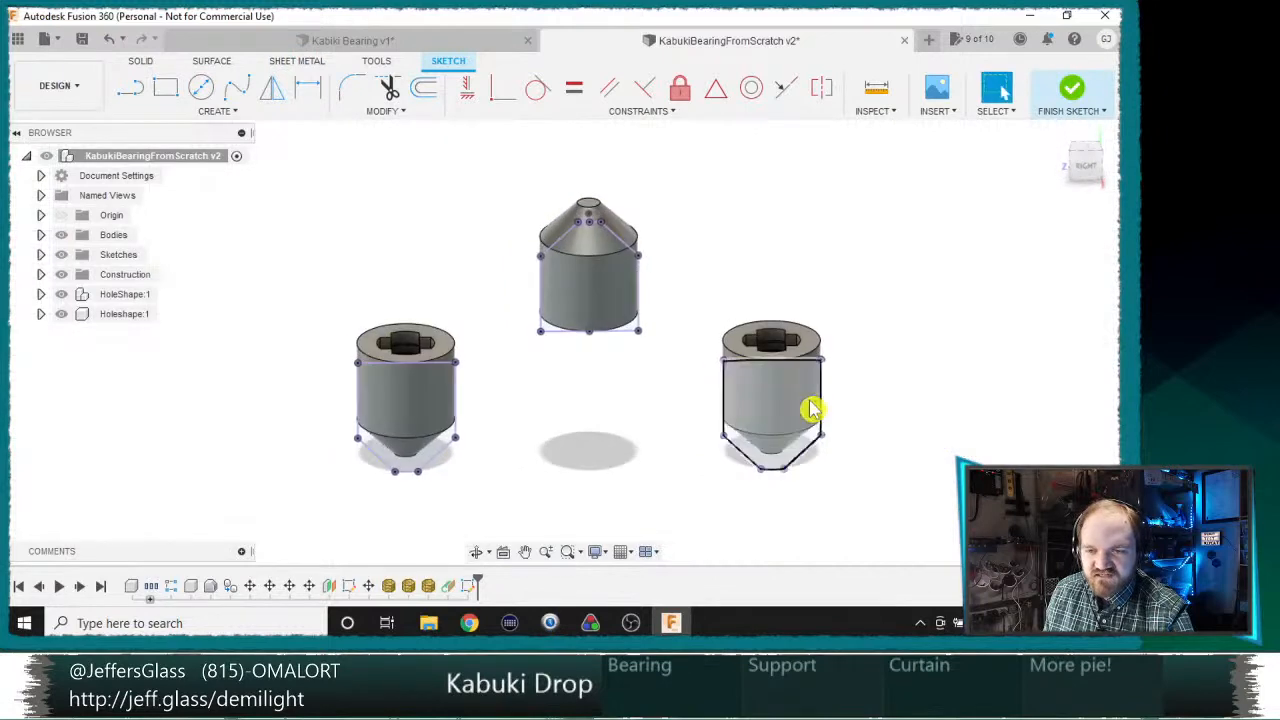
Step: Extrude the projected outline of the downward-pointing bearing nearest the origin as a new body, using To Object up to that bearing's outer face
key("e")
left_click(766, 400)
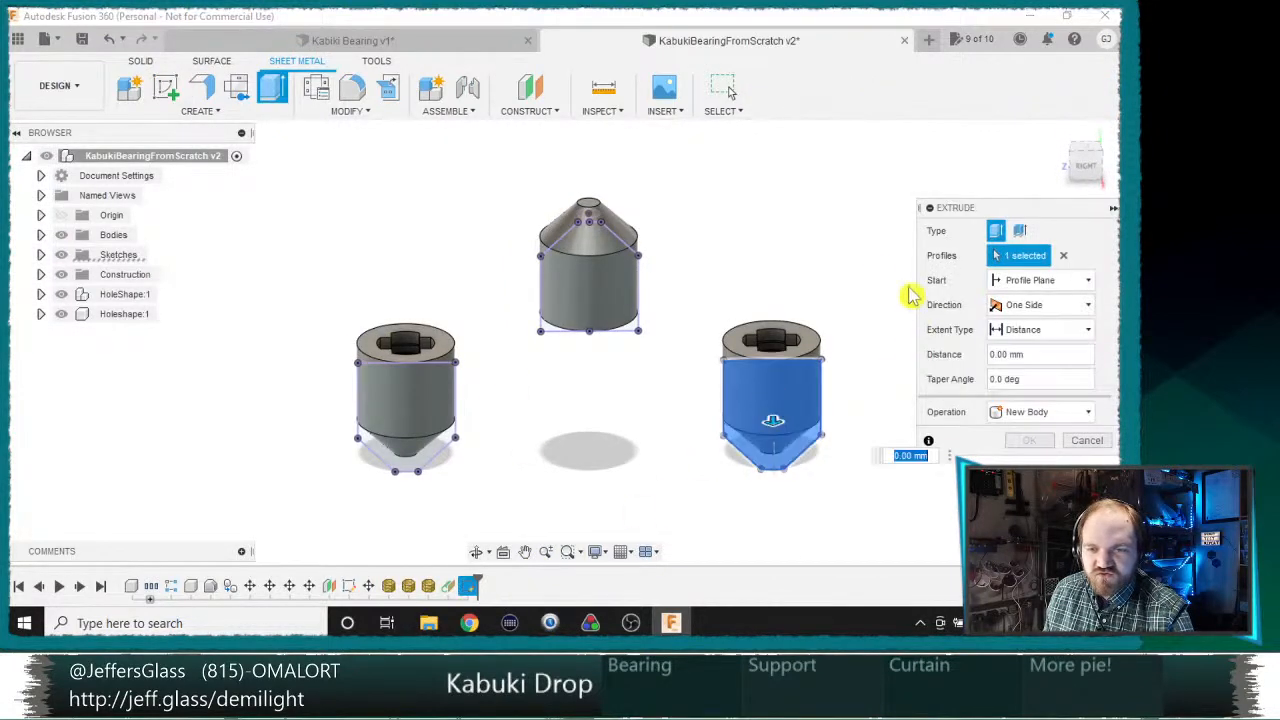
left_click(1040, 330)
left_click(1008, 368)
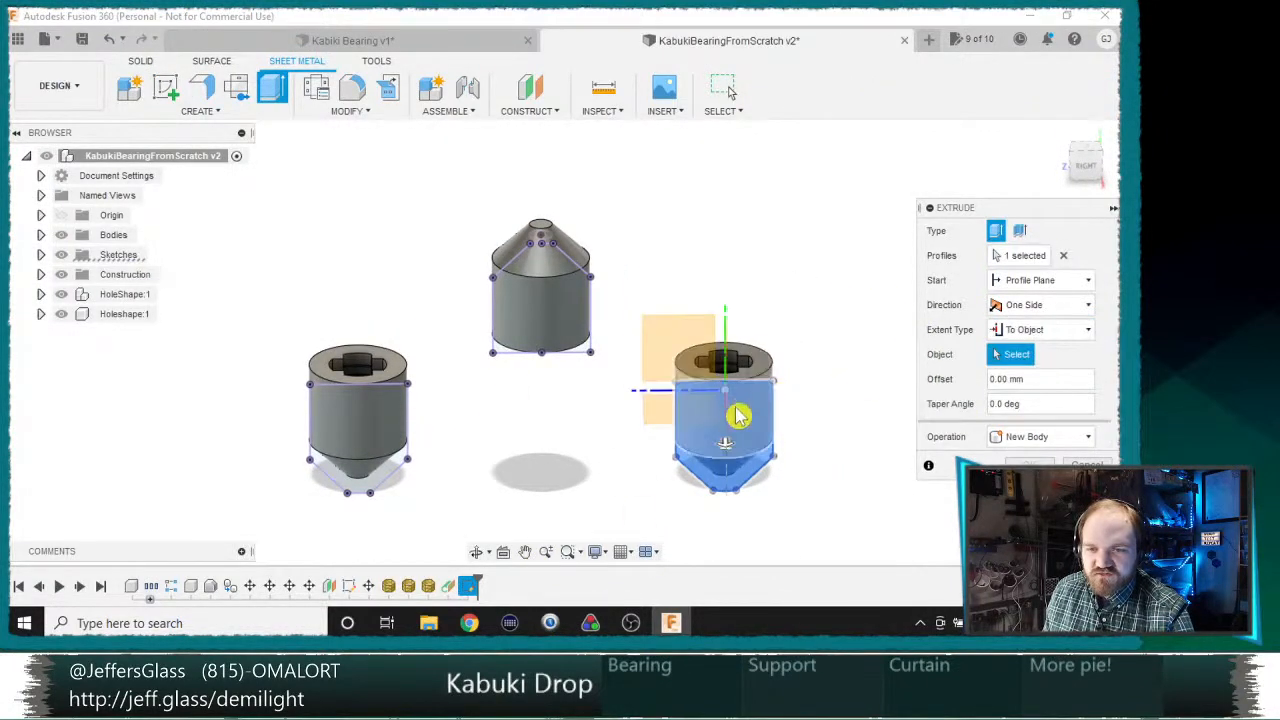
middle_click_drag(606, 386, 665, 358, "shift")
left_click(655, 356)
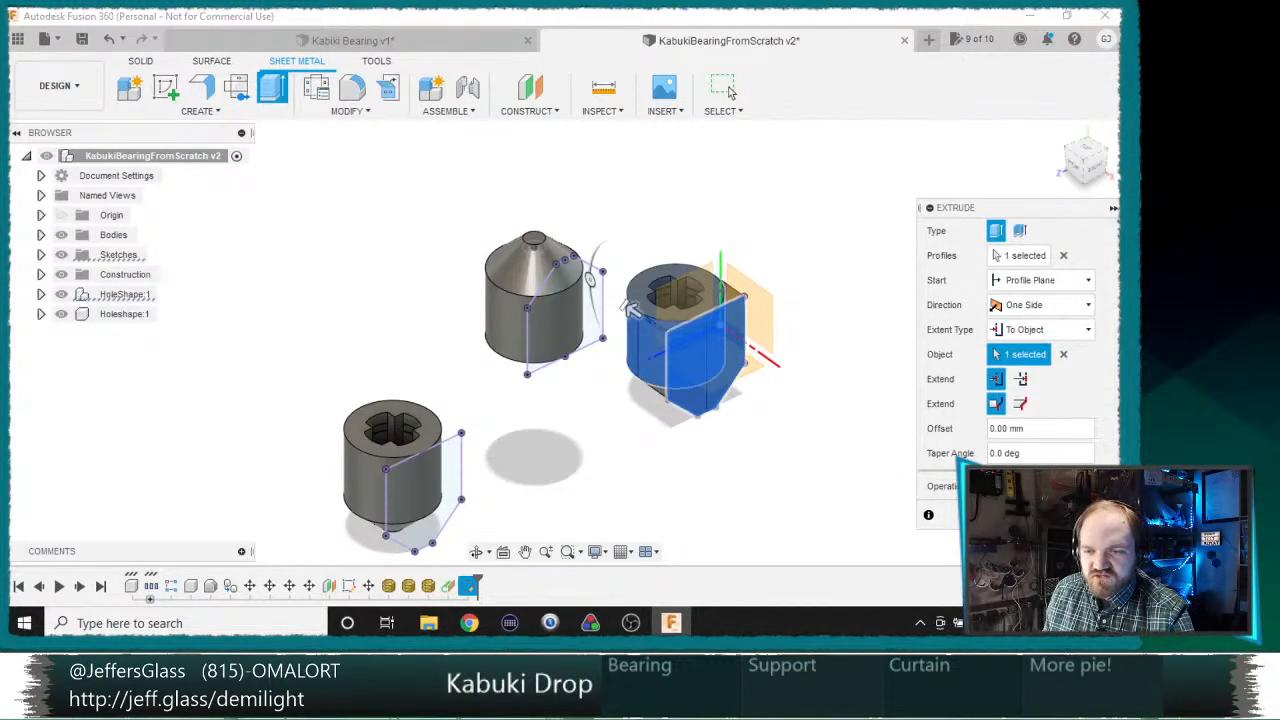
scroll(686, 380, "up", 2)
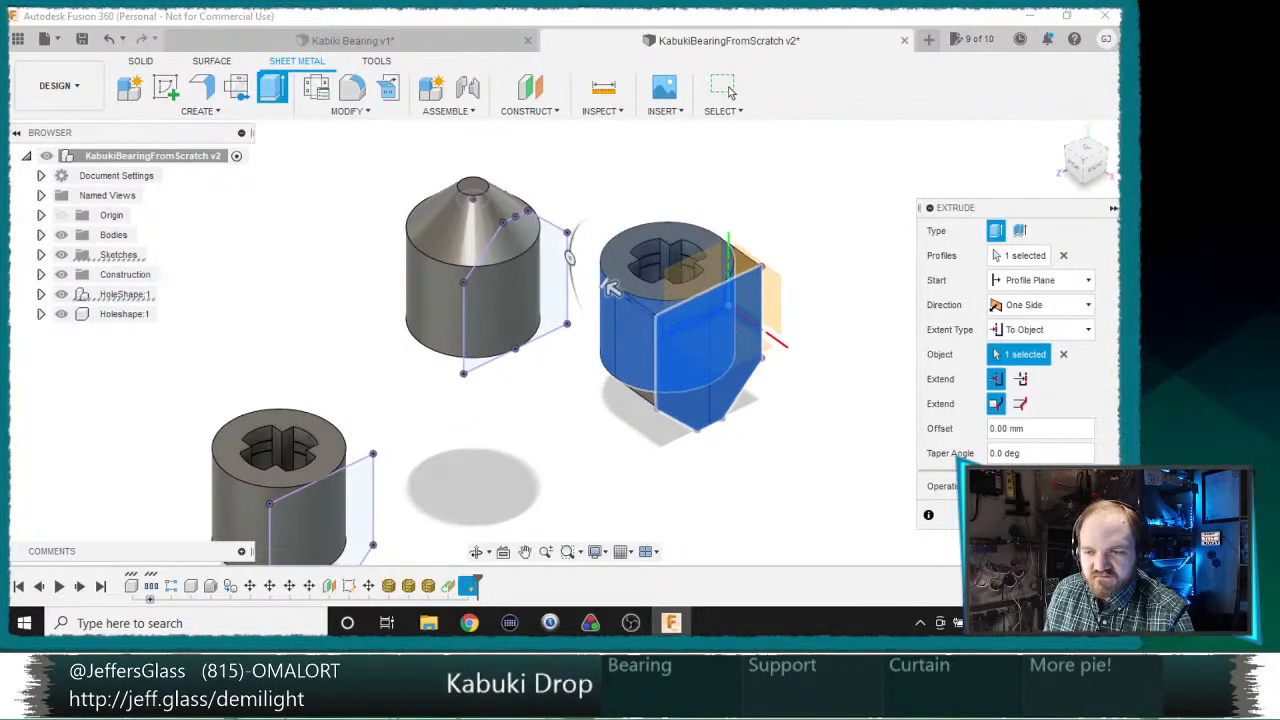
left_click(728, 90)
Step: Locate the extruded body in the browser and toggle its visibility to check how it wraps around the bearing
scroll(503, 250, "up", 4)
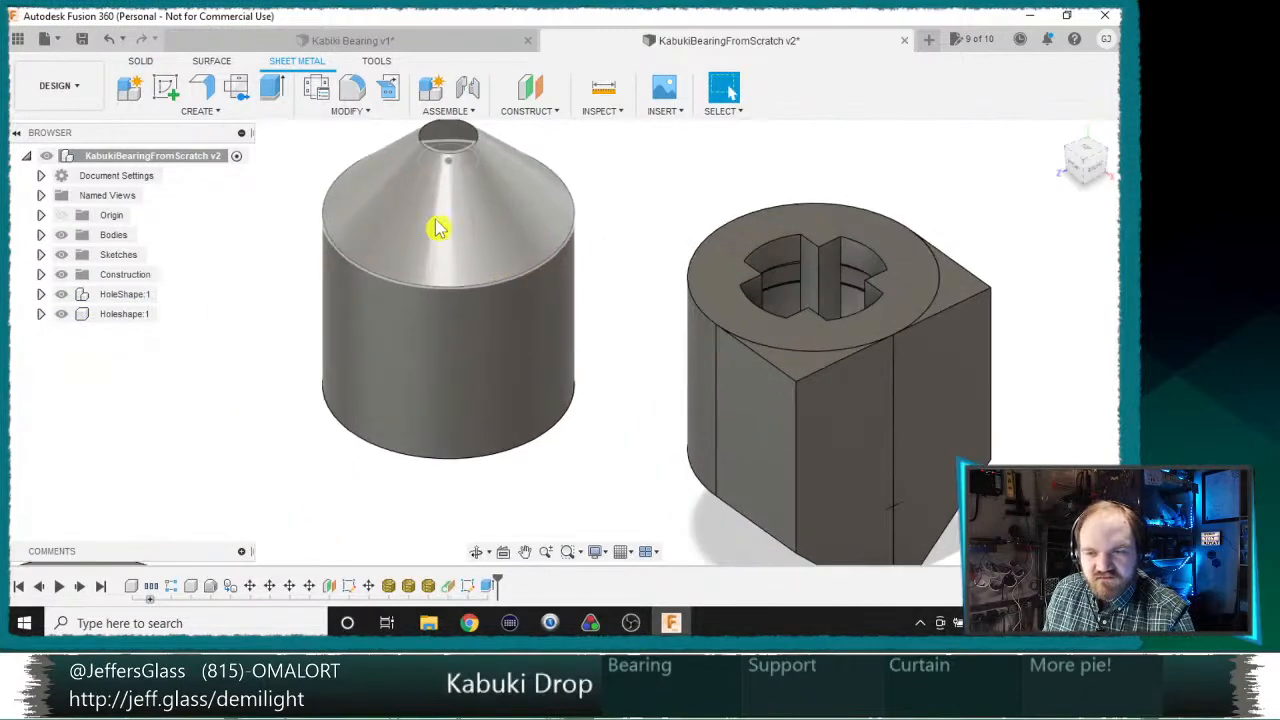
middle_click_drag(733, 321, 606, 297)
right_click(752, 381)
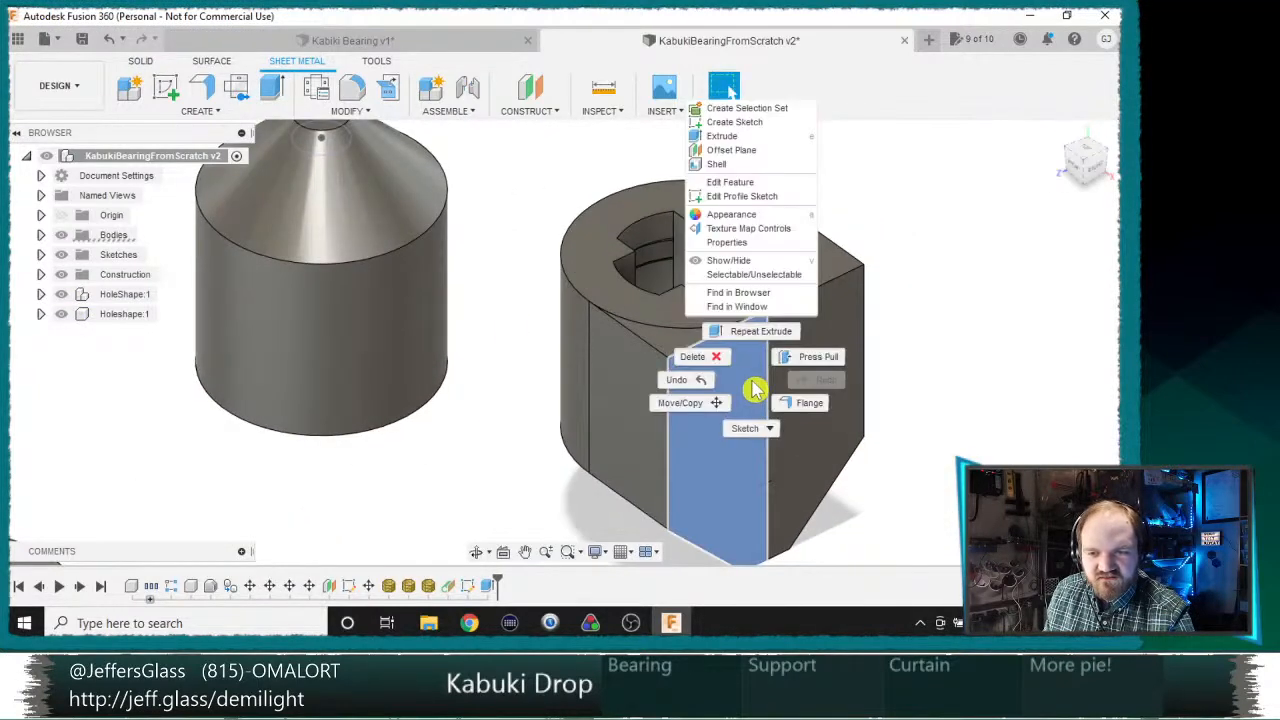
left_click(768, 293)
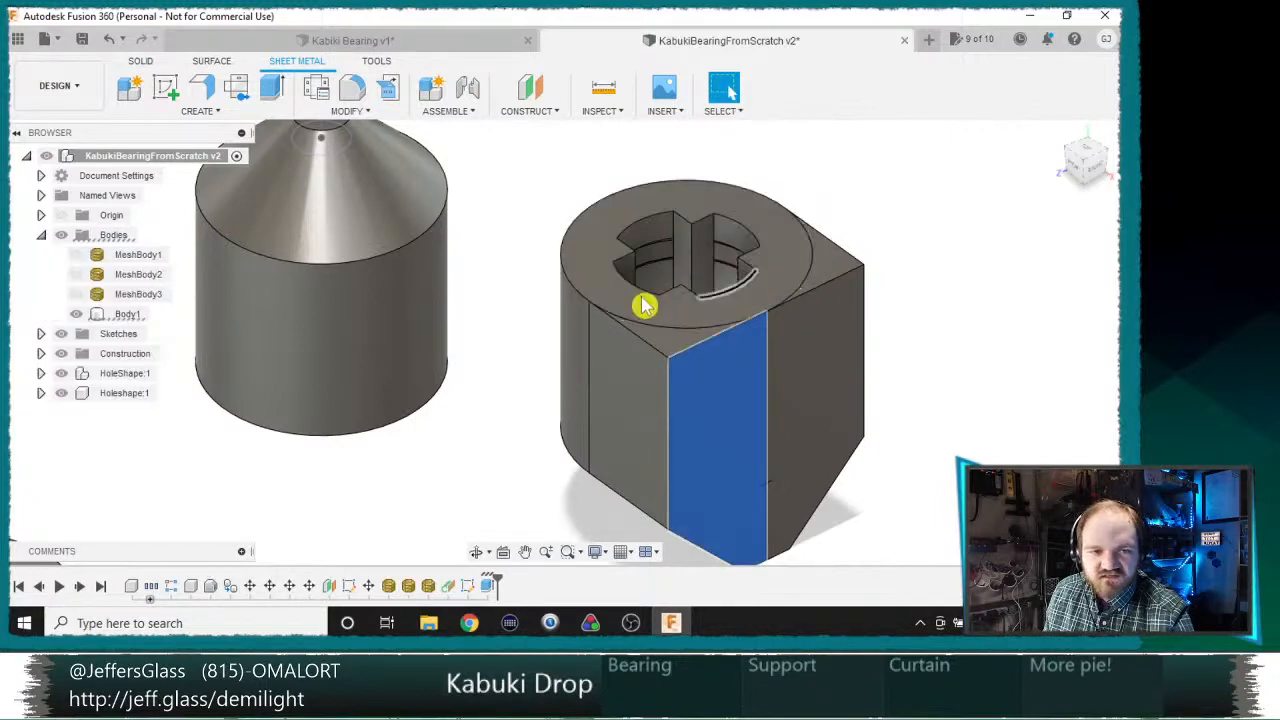
left_click(77, 314)
left_click(77, 314)
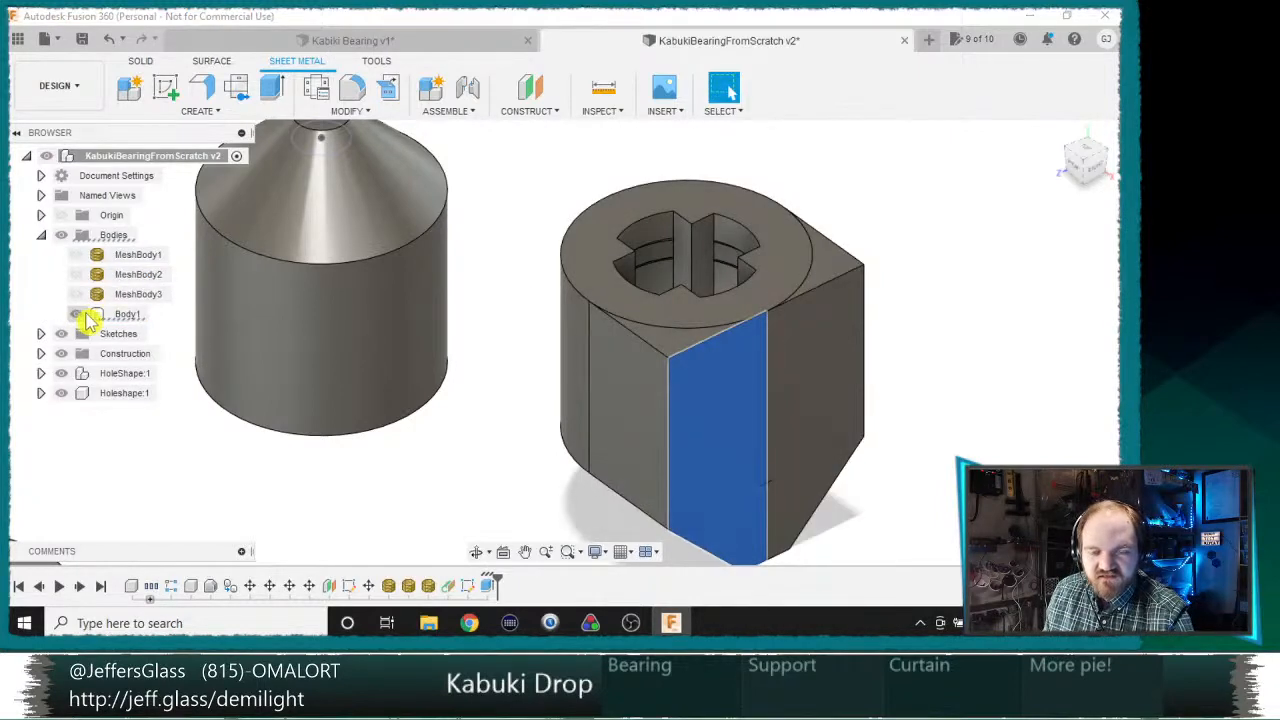
left_click(77, 314)
left_click(77, 314)
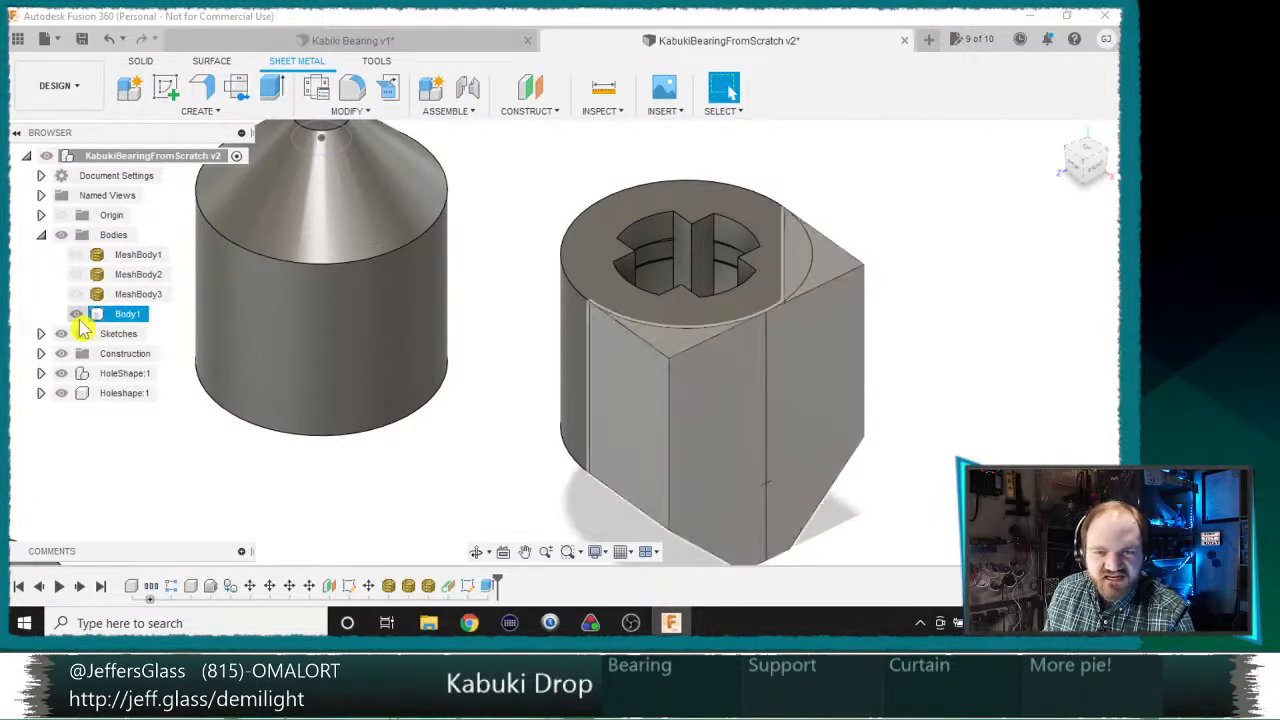
left_click(77, 314)
left_click(77, 314)
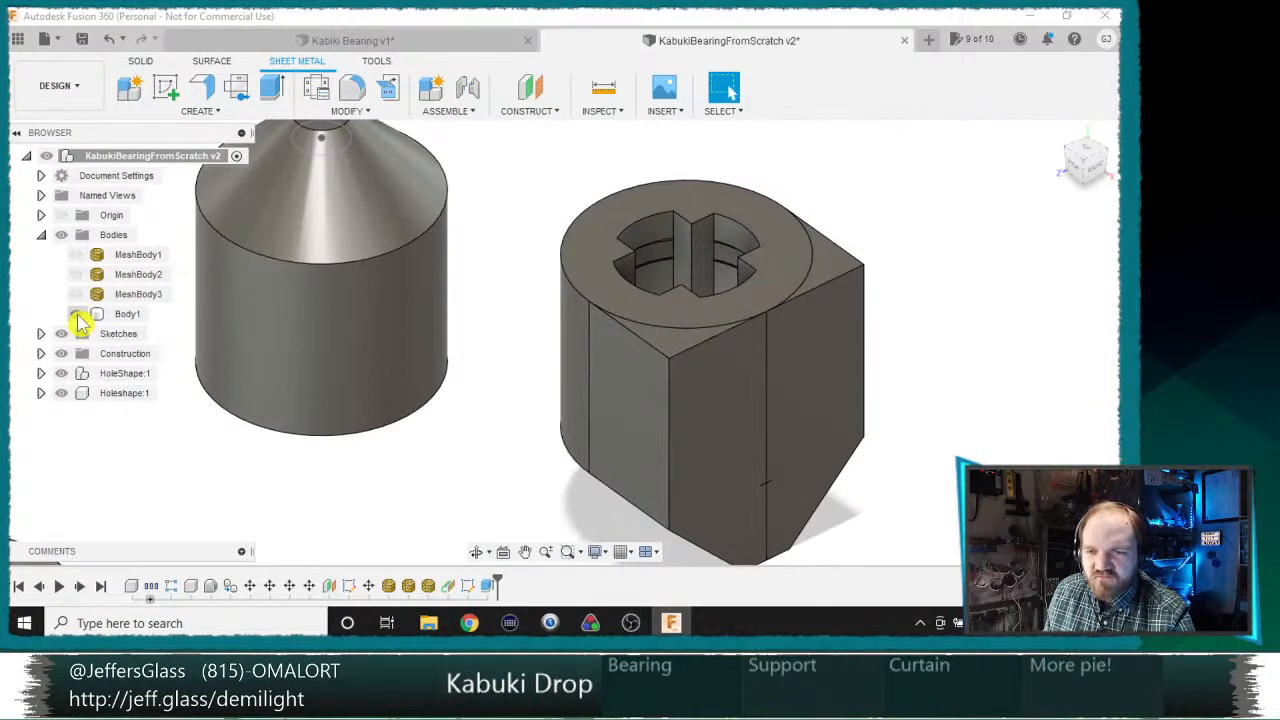
left_click(77, 314)
left_click(77, 314)
Step: Make the sketch with the three projected bearing outlines visible again
mouse_move(528, 331)
middle_mouse_down("shift")
mouse_move(730, 90)
mouse_move(514, 311)
mouse_move(434, 357)
mouse_move(205, 315)
middle_mouse_up("shift")
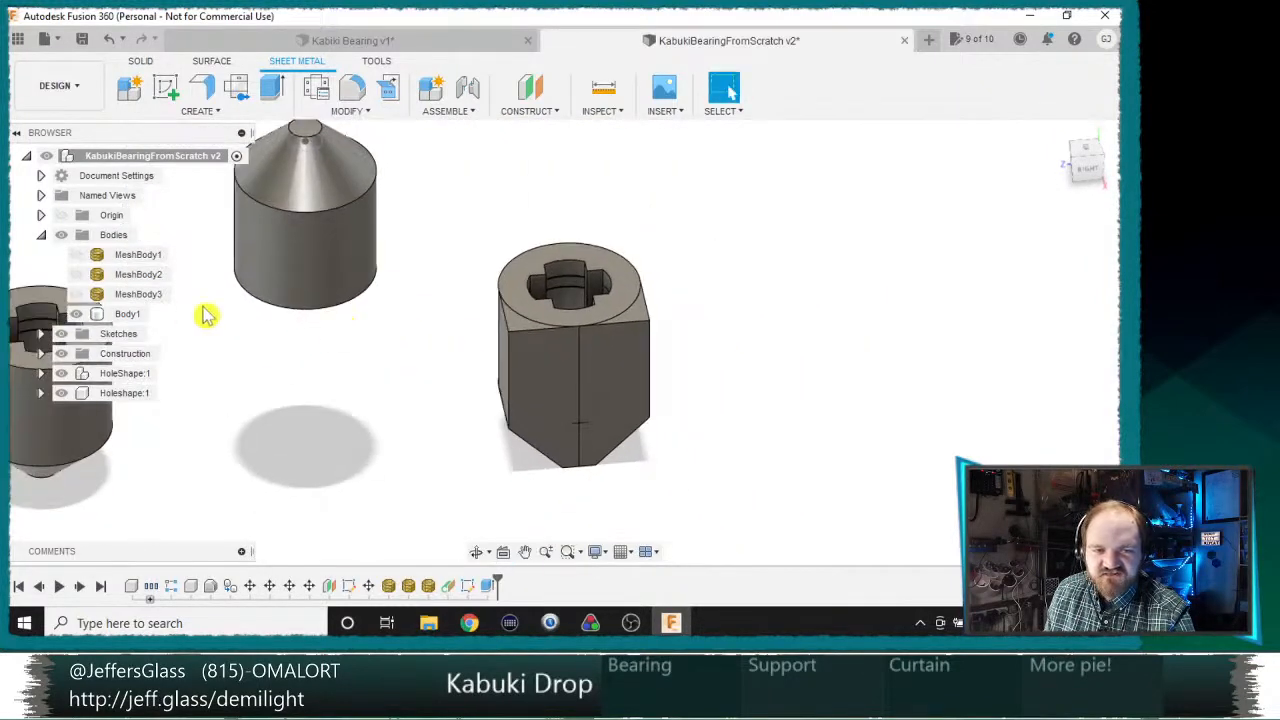
scroll(569, 326, "down", 3)
middle_click_drag(438, 373, 562, 343)
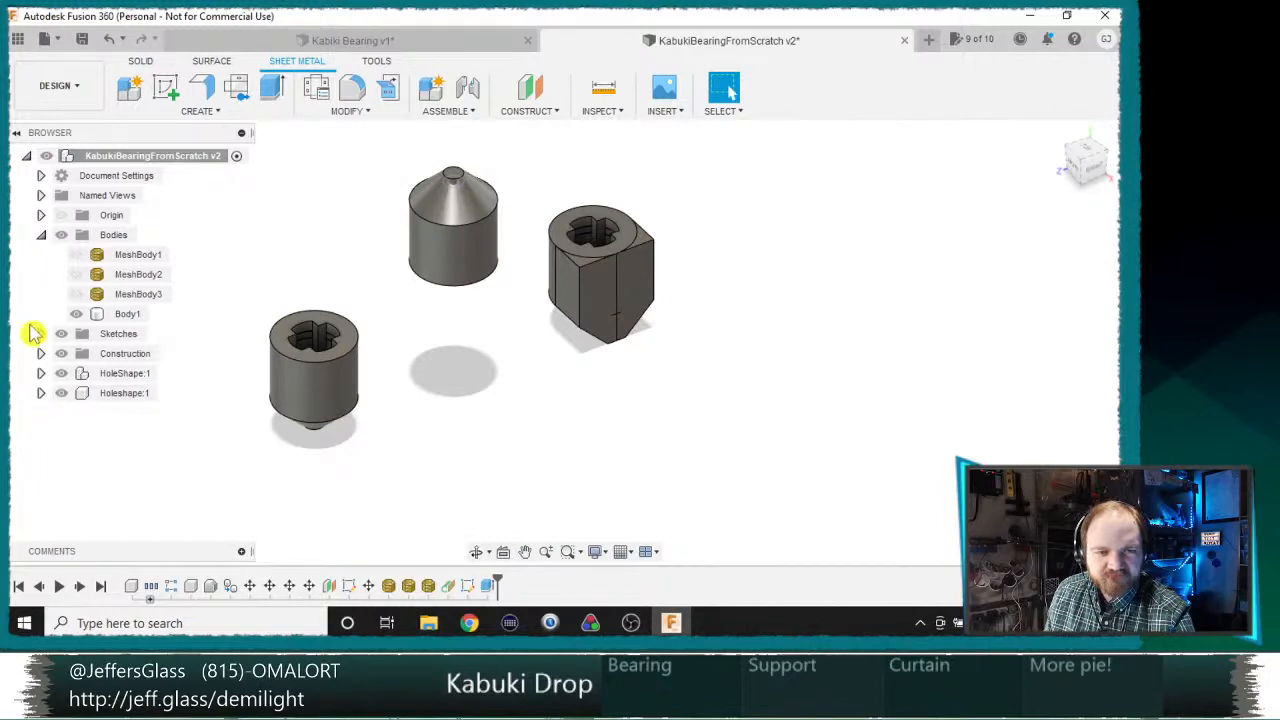
left_click(41, 335)
left_click(76, 355)
scroll(443, 251, "up", 4)
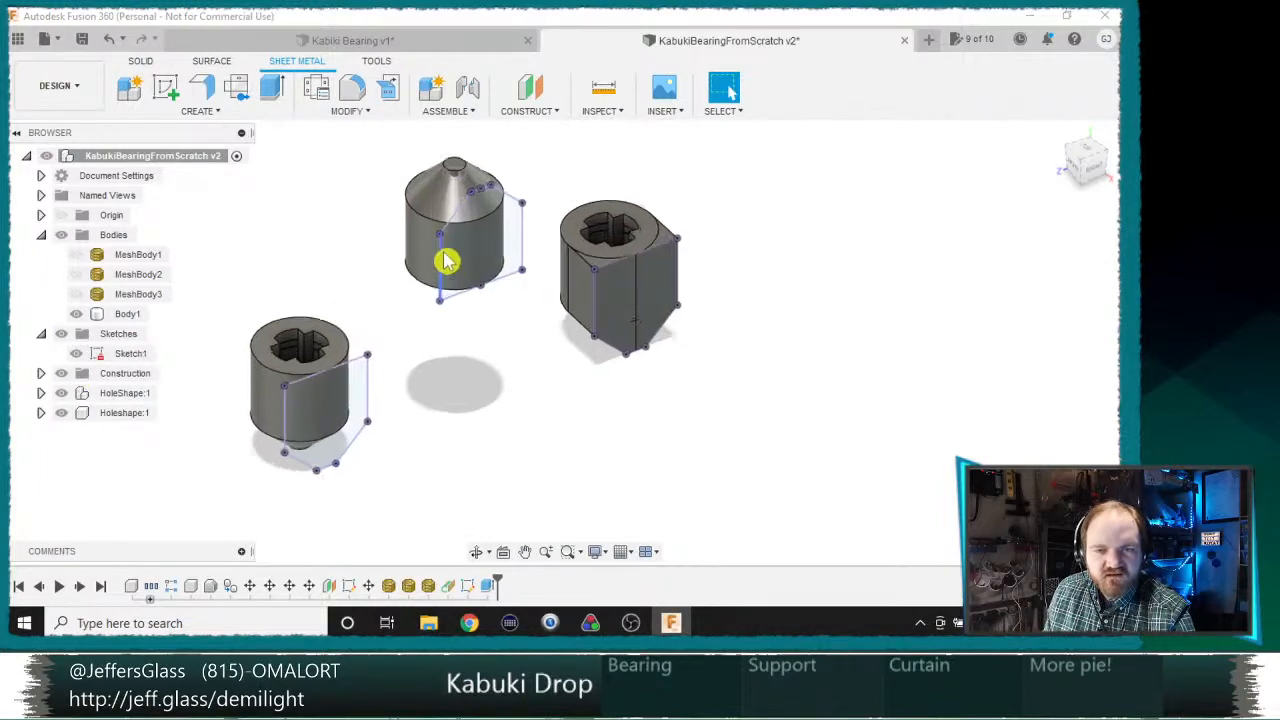
Step: Extrude the whole projected outline of the upward-pointing middle bearing as a new body, using To Object up to that bearing's cylindrical outer face
key("e")
left_click(543, 246)
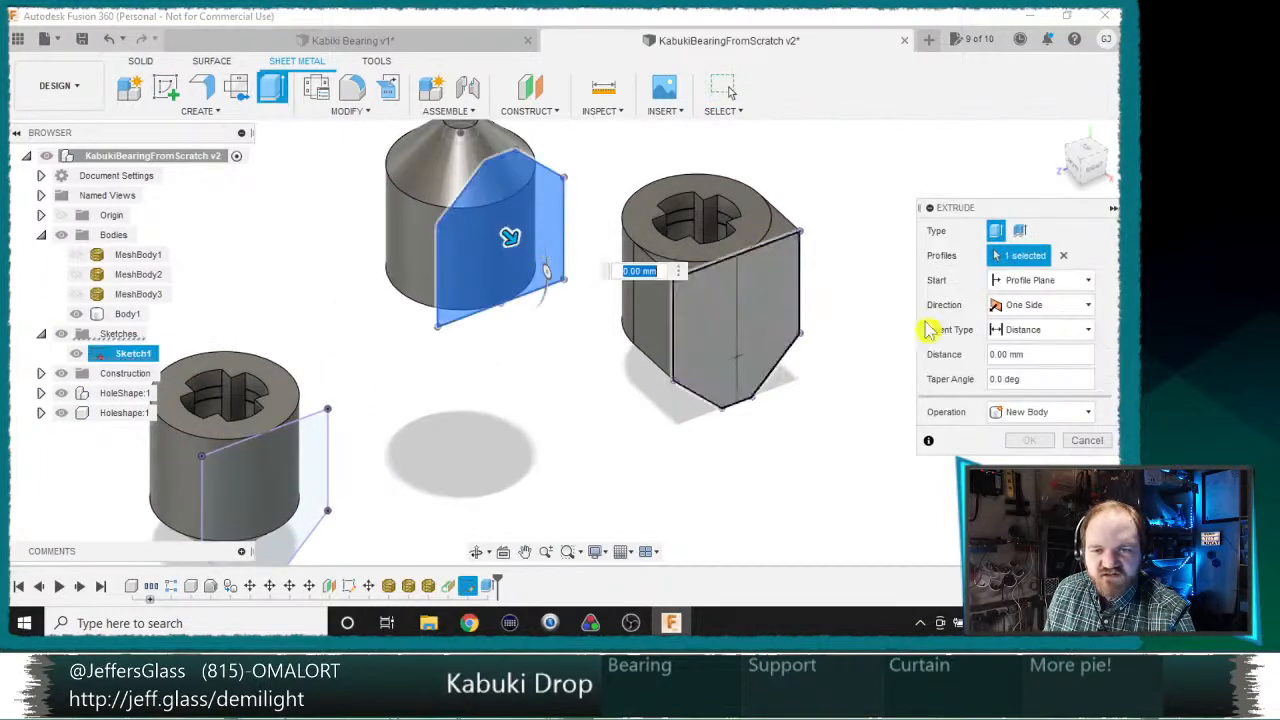
left_click(1057, 331)
left_click(1030, 371)
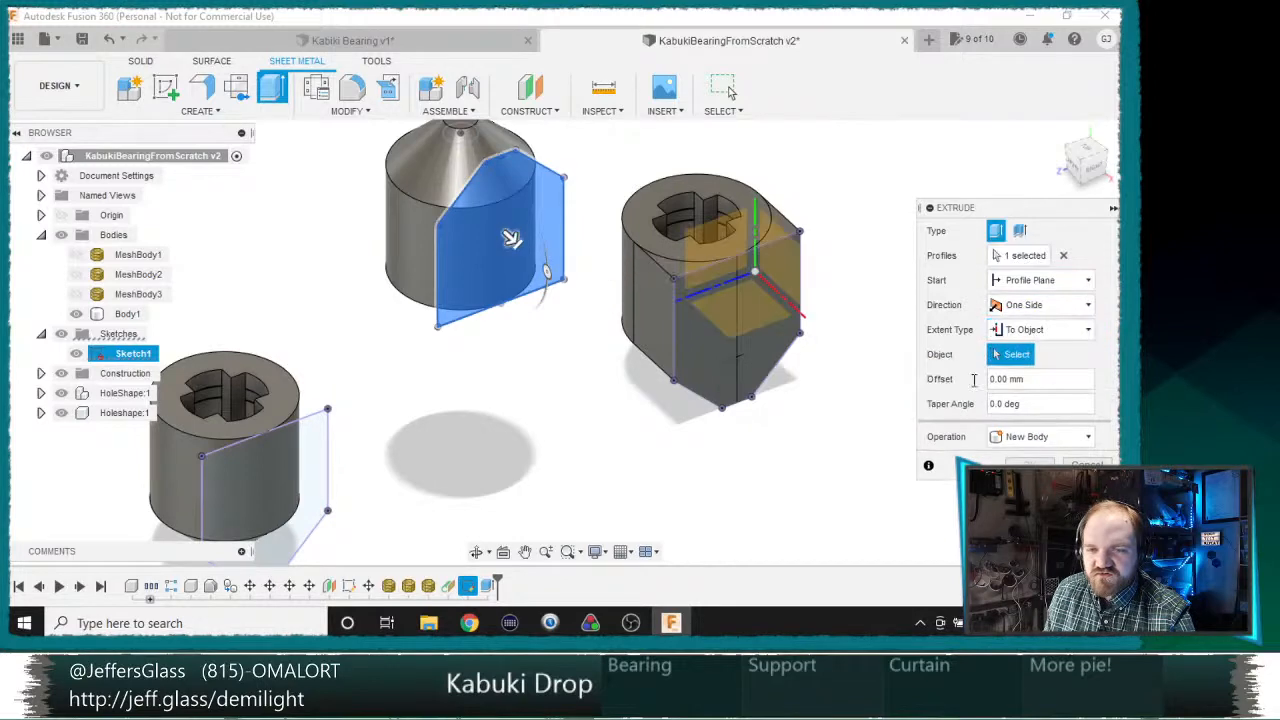
left_click(406, 244)
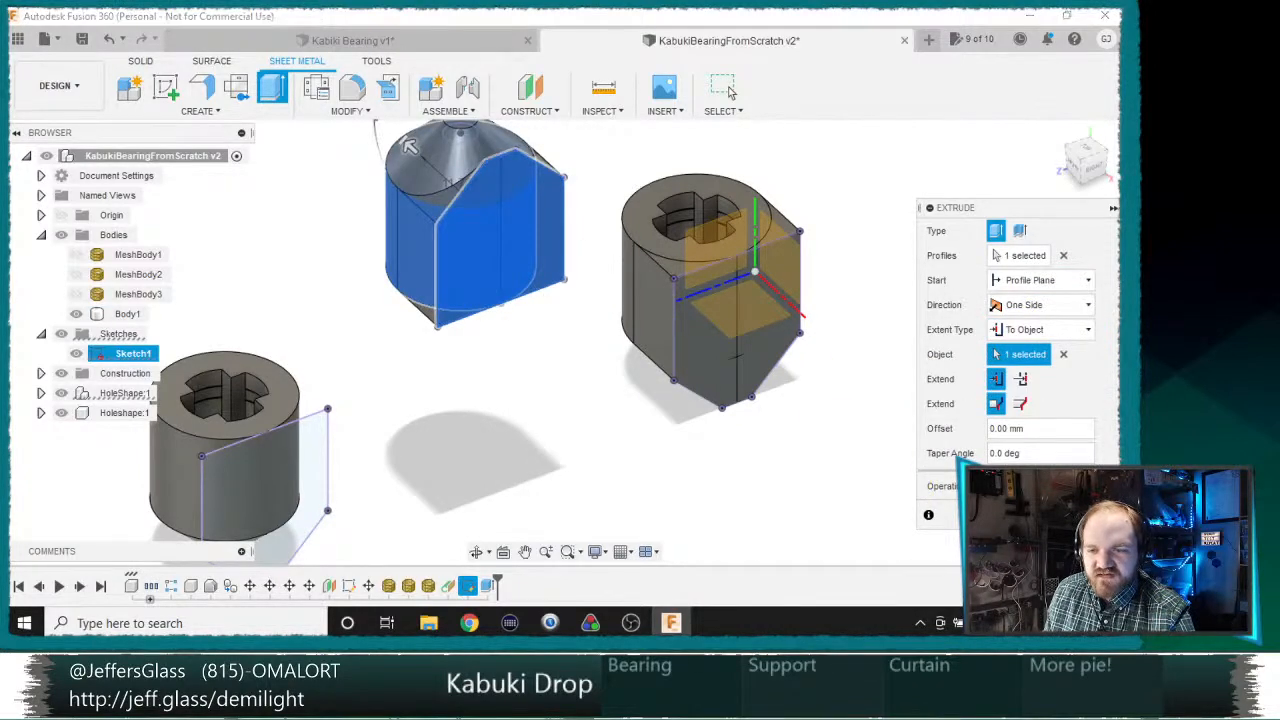
key("Return")
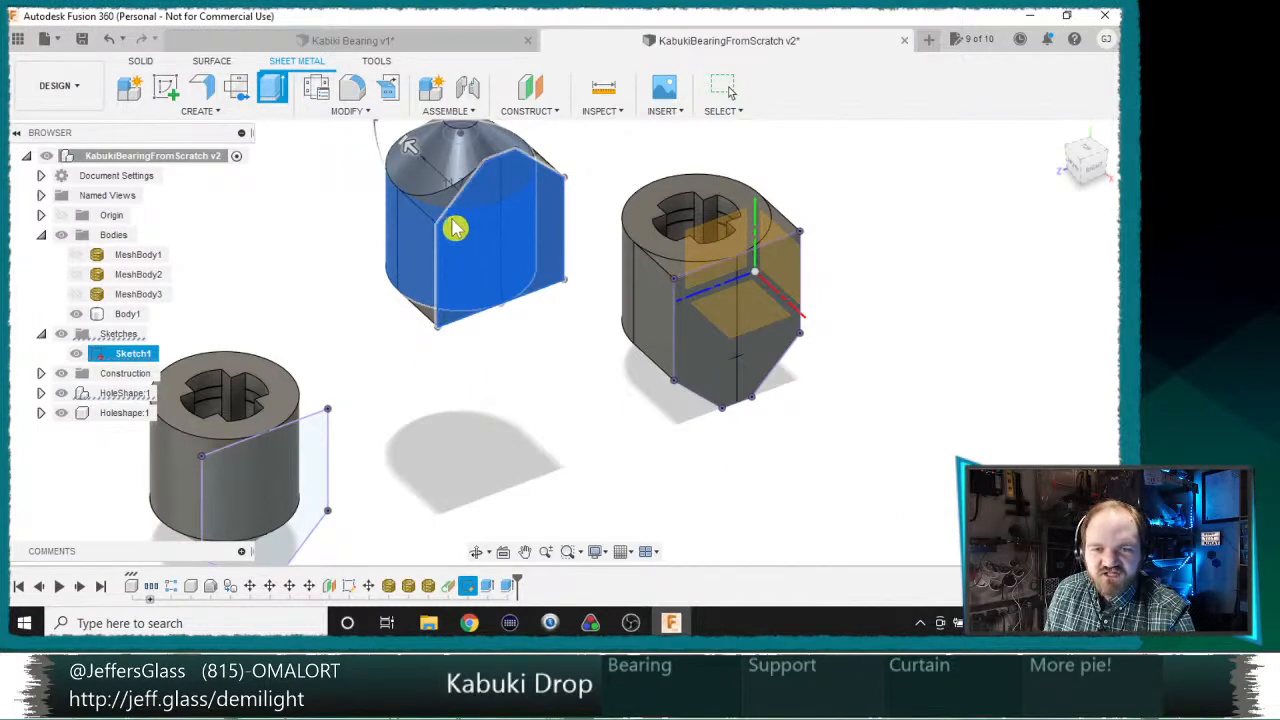
Step: Inspect the new extrusion around the middle bearing's cone and delete that extrude feature
middle_click_drag(455, 228, 586, 334, "shift")
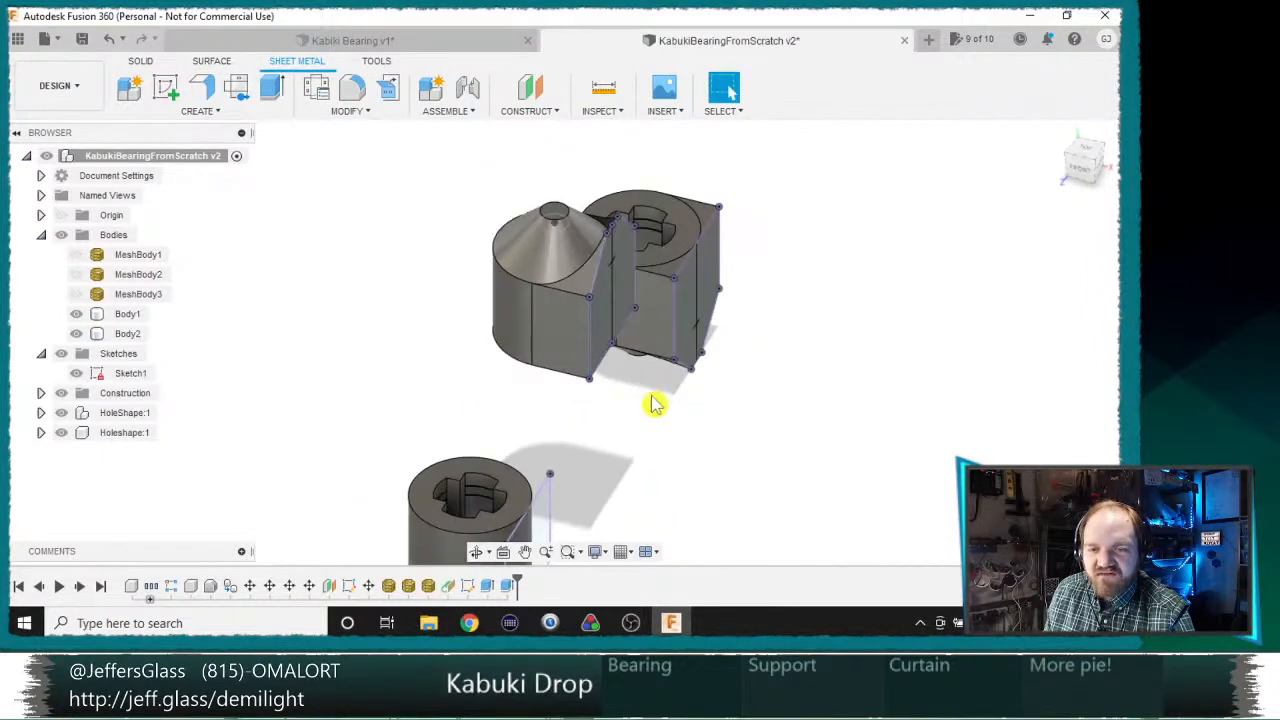
scroll(655, 404, "up", 3)
middle_click_drag(510, 152, 560, 333)
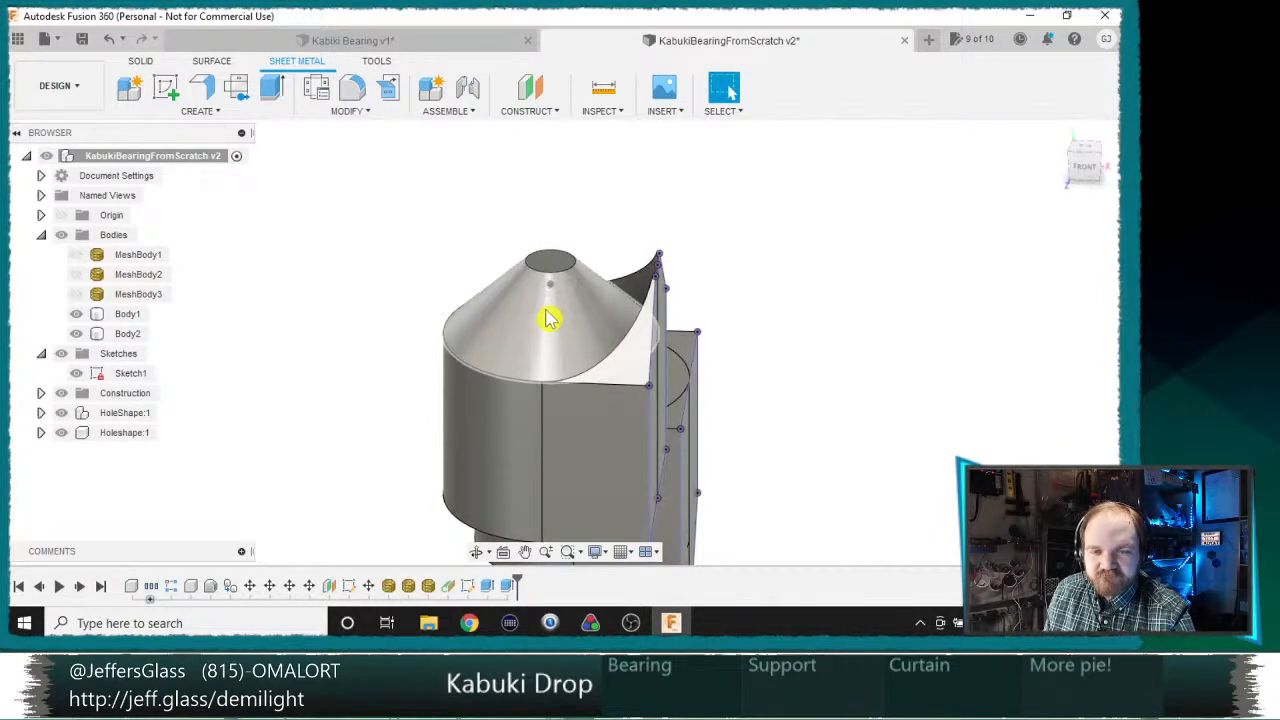
scroll(547, 318, "down", 3)
scroll(547, 318, "up", 2)
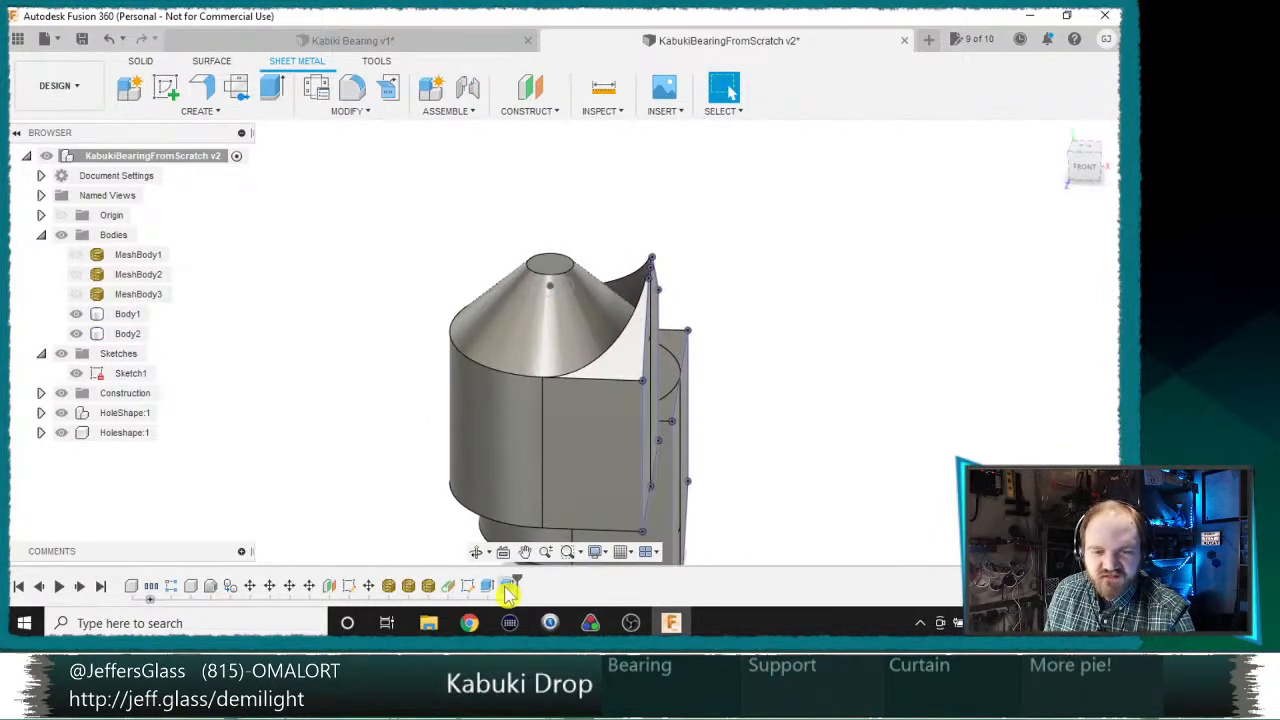
right_click(517, 586)
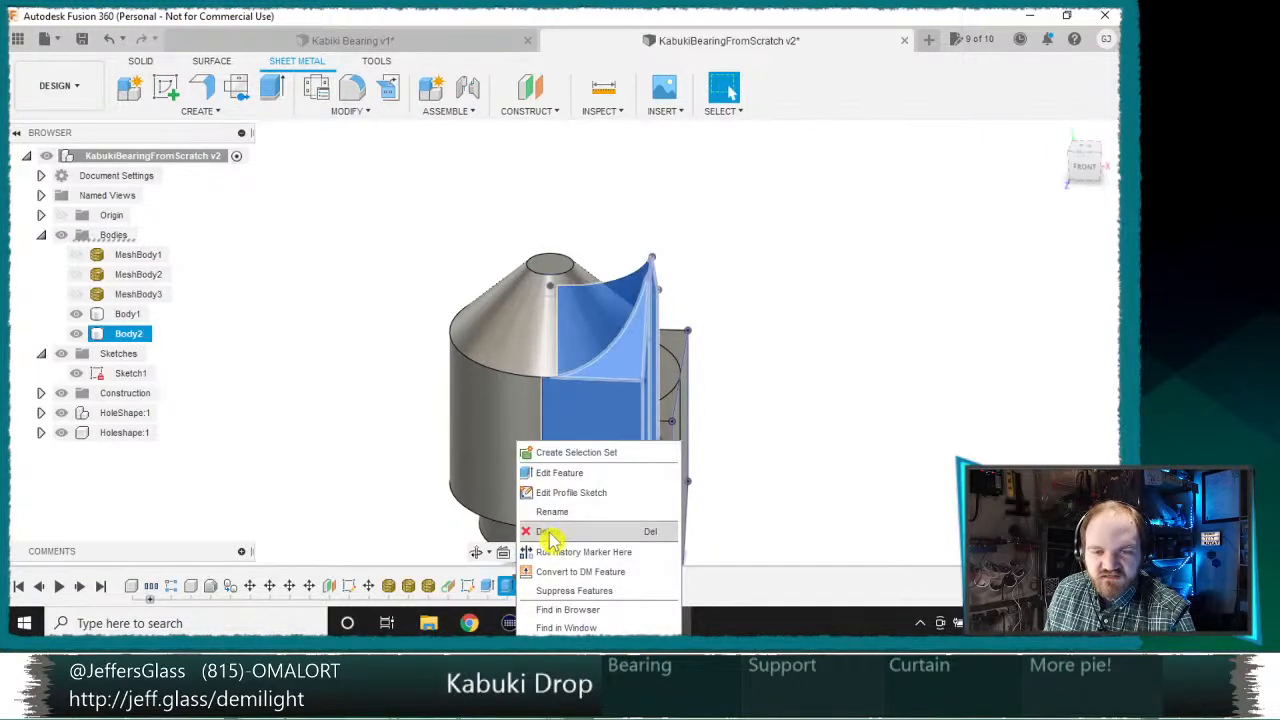
left_click(530, 529)
Step: Edit the outline sketch, project the cylindrical and conical faces of the already extruded downward-pointing bearing individually, and finish the sketch
middle_click_drag(782, 444, 645, 365)
middle_click_drag(650, 375, 543, 259)
middle_click_drag(562, 375, 703, 446, "shift")
middle_click_drag(757, 490, 771, 443)
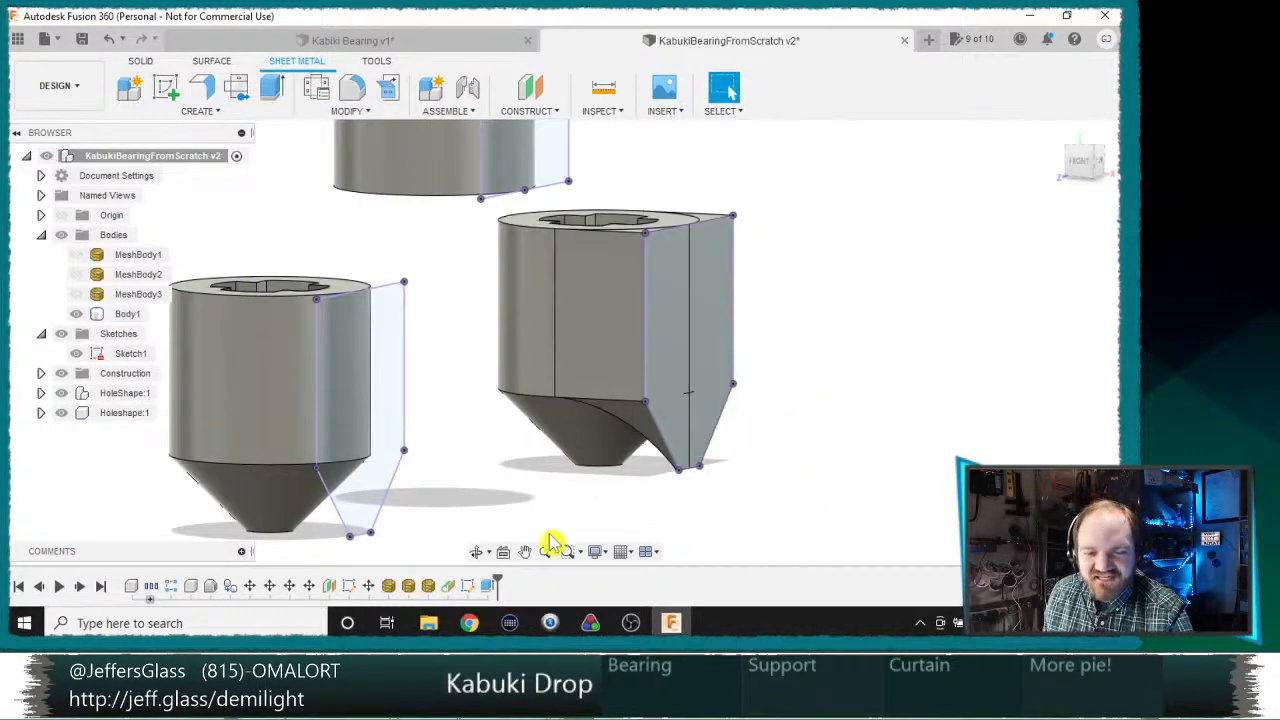
double_click(469, 586)
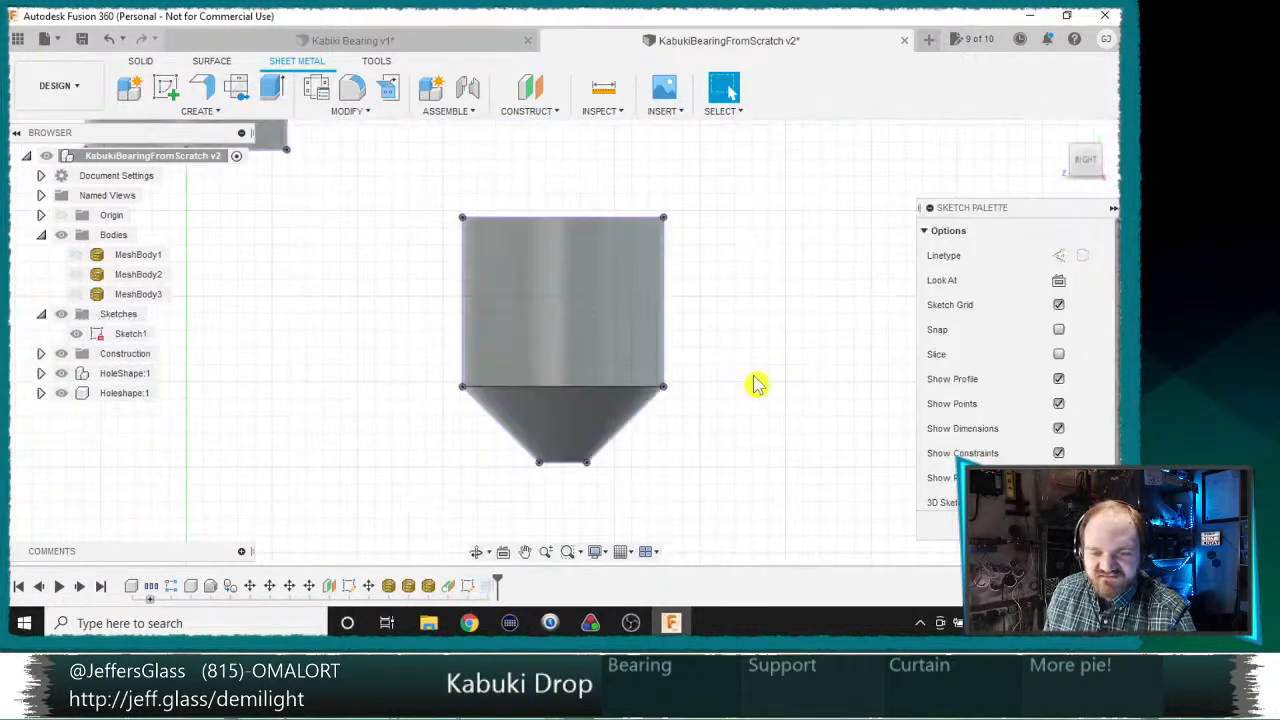
key("p")
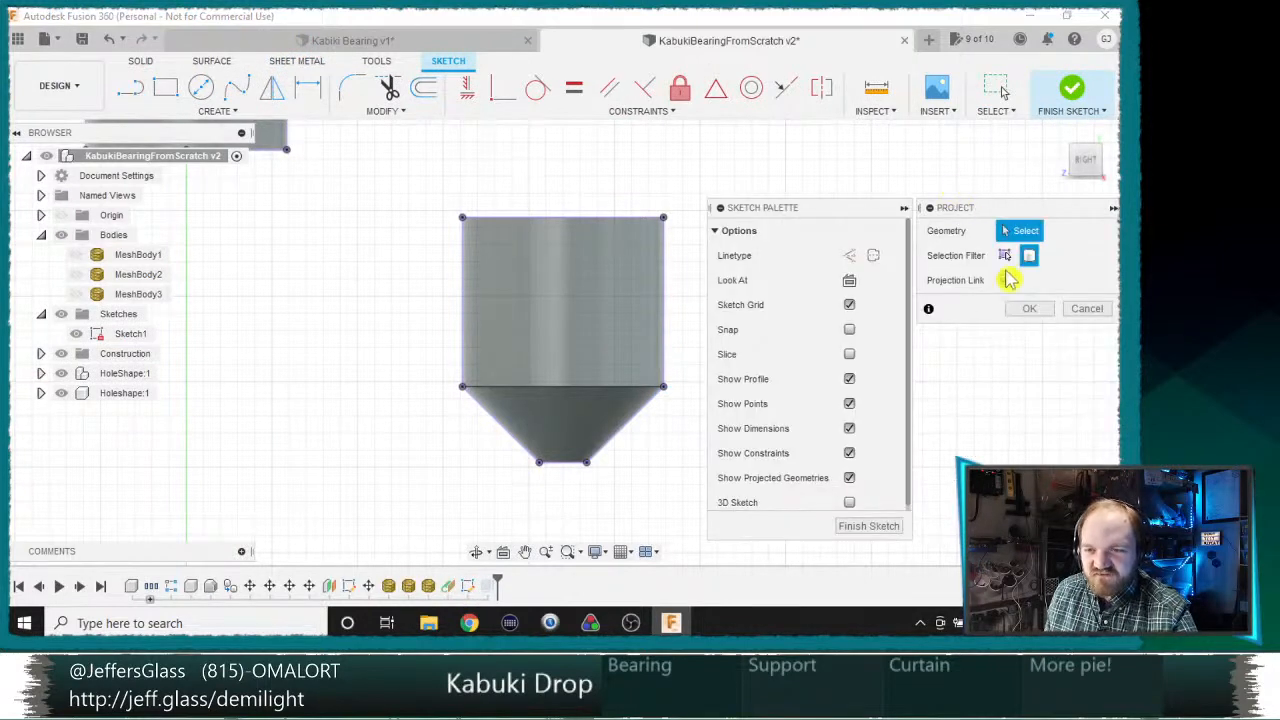
left_click(584, 374)
left_click(574, 417)
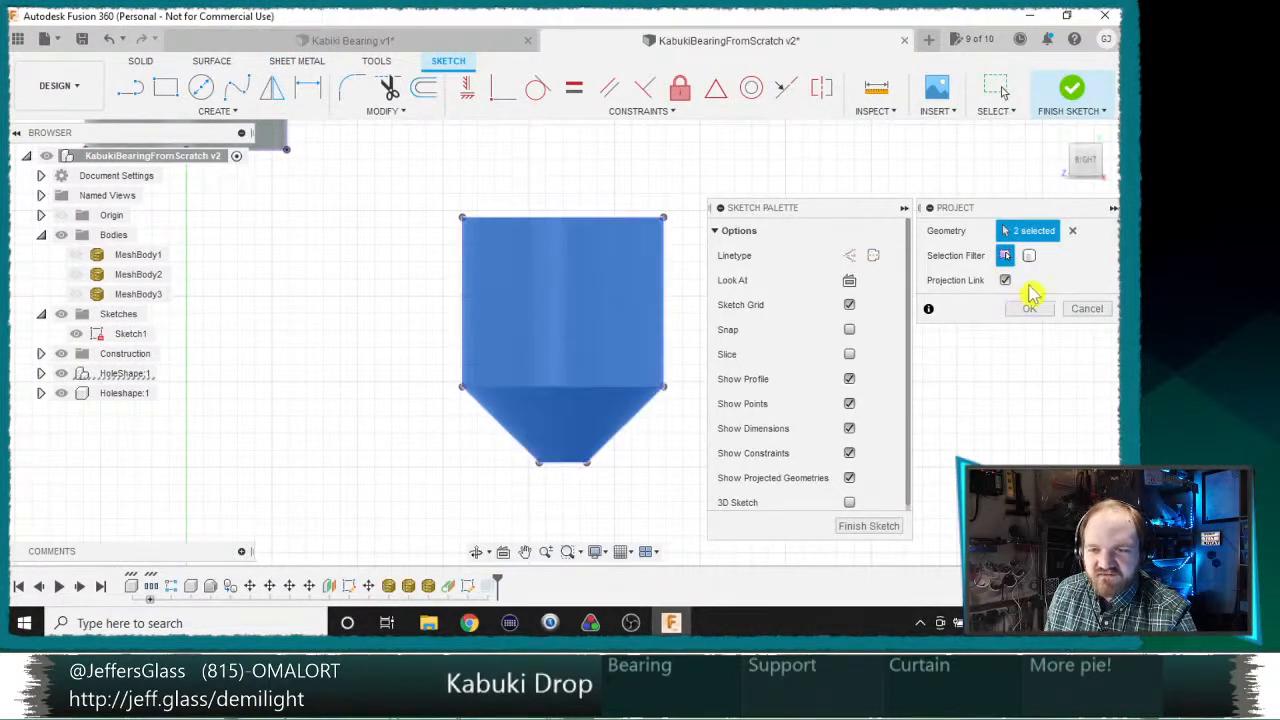
left_click(1029, 308)
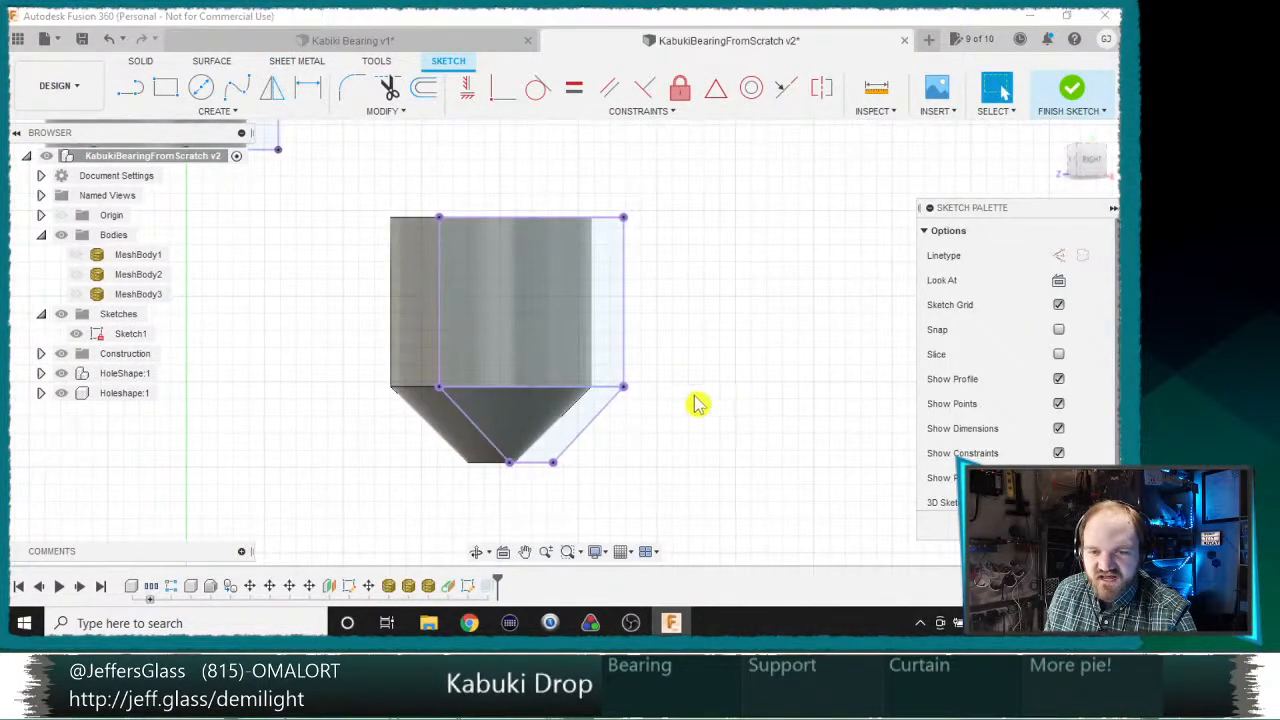
left_click(1076, 525)
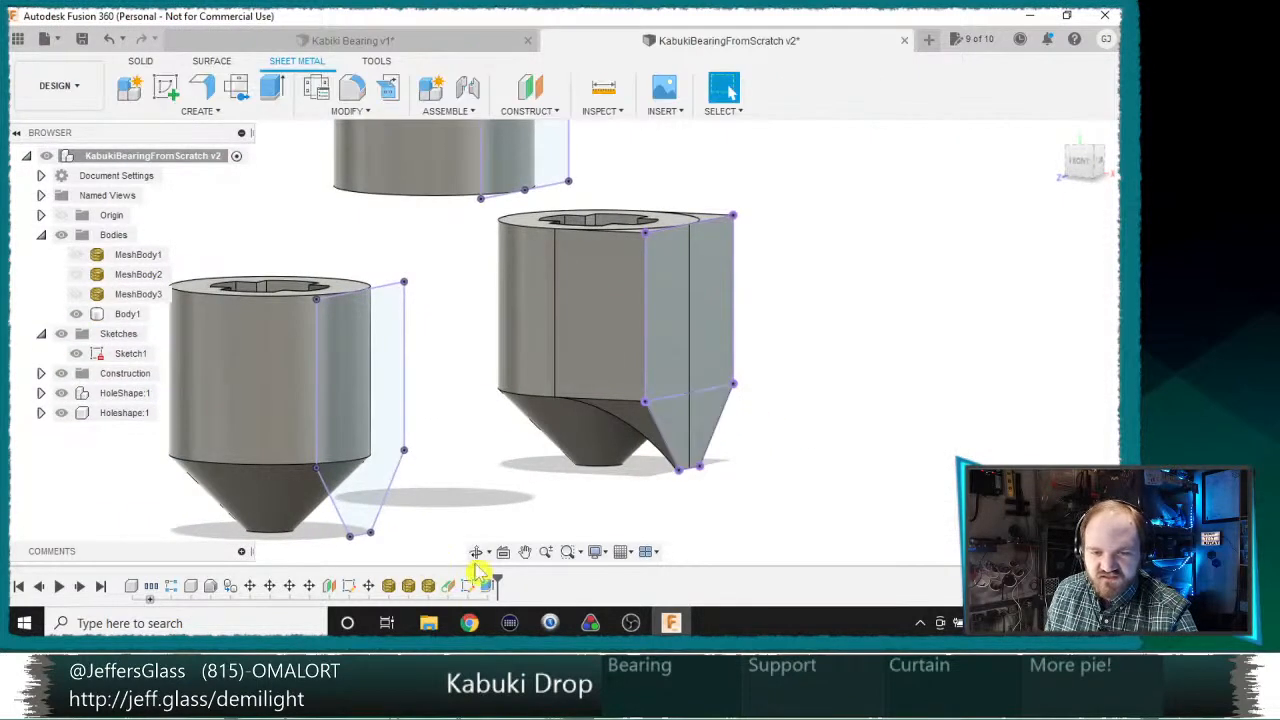
Step: Edit the remaining extrusion to use only the rectangular profile, ending To Object at the bearing's cylindrical outer face
double_click(490, 588)
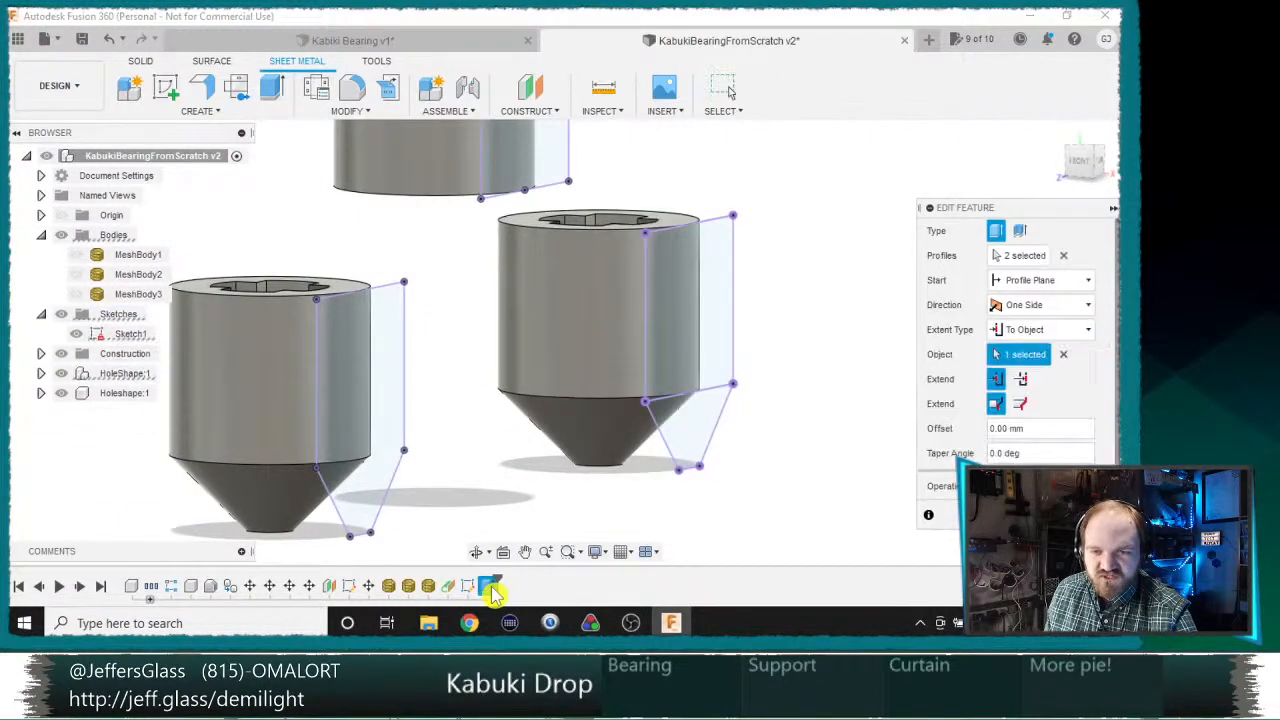
left_click(1064, 255)
left_click(677, 326)
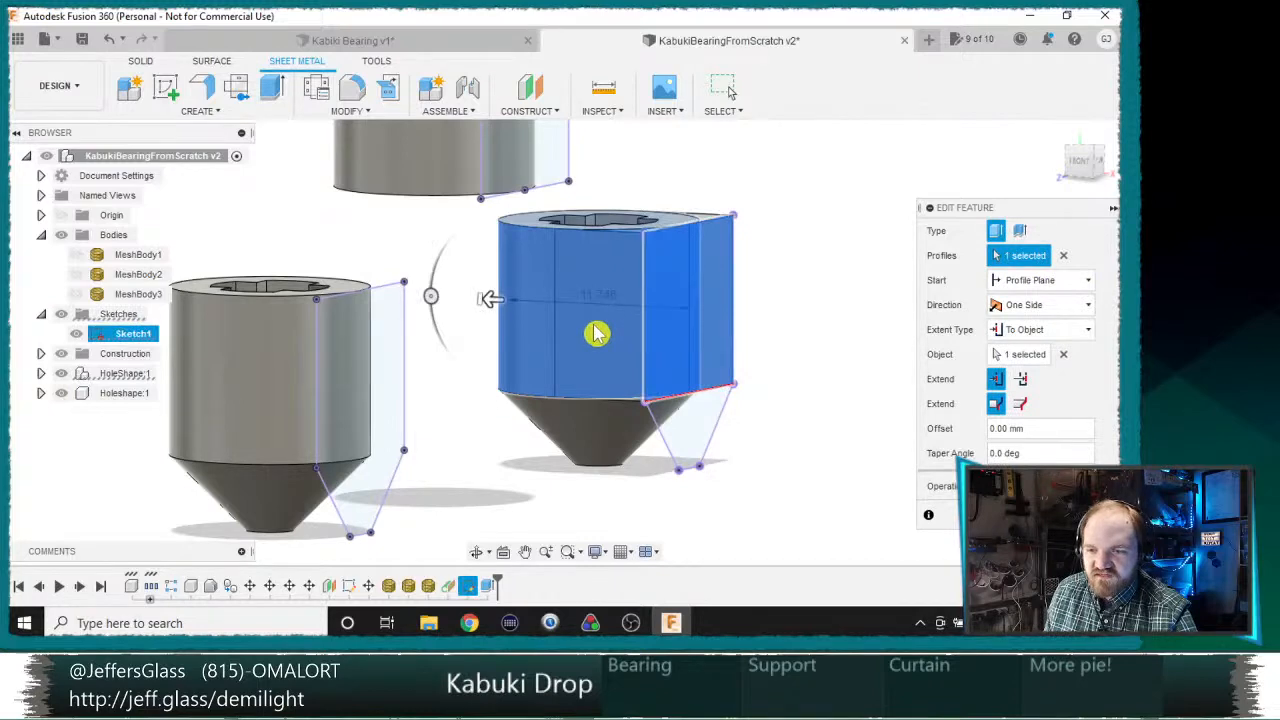
left_click(1064, 354)
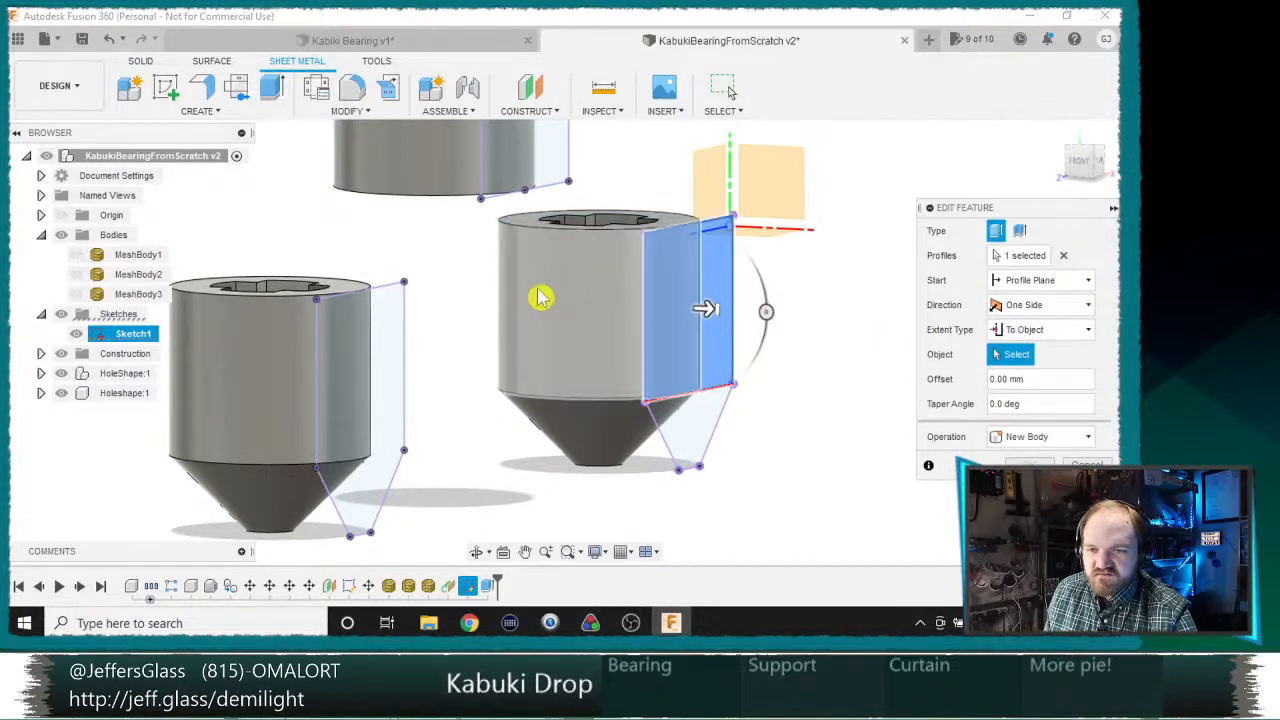
left_click(608, 323)
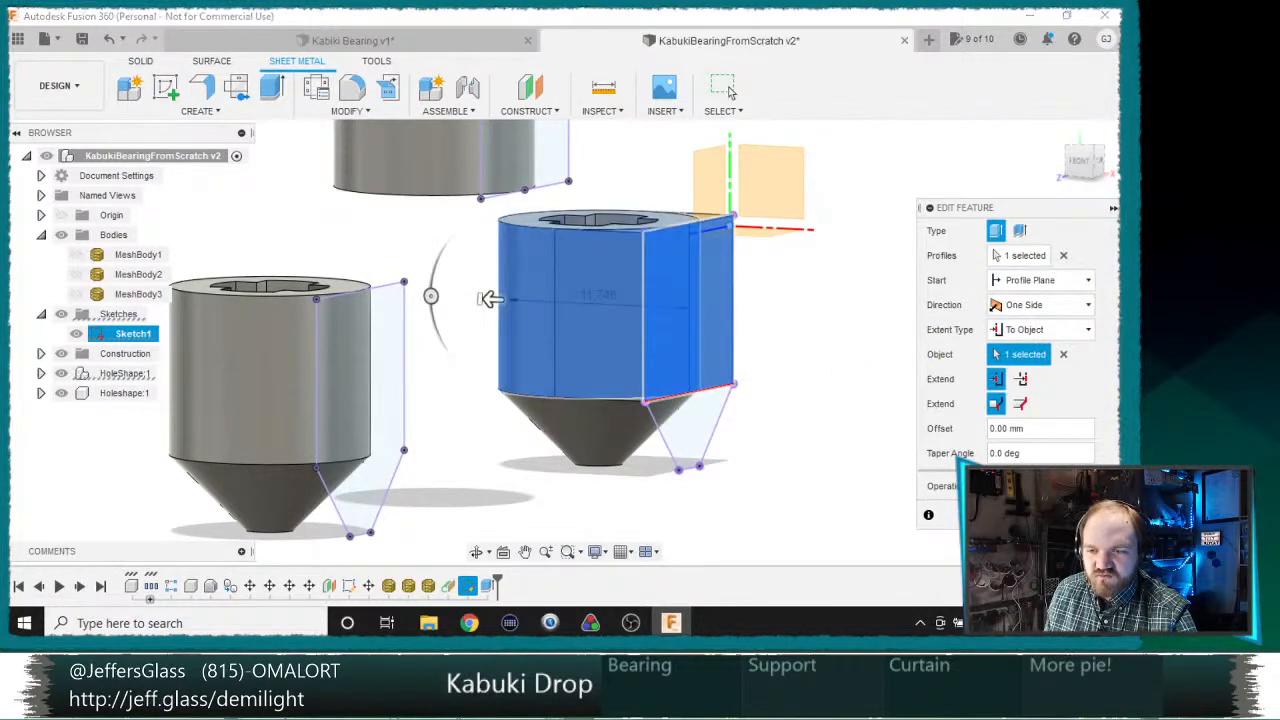
key("Return")
middle_click_drag(700, 420, 759, 404, "shift")
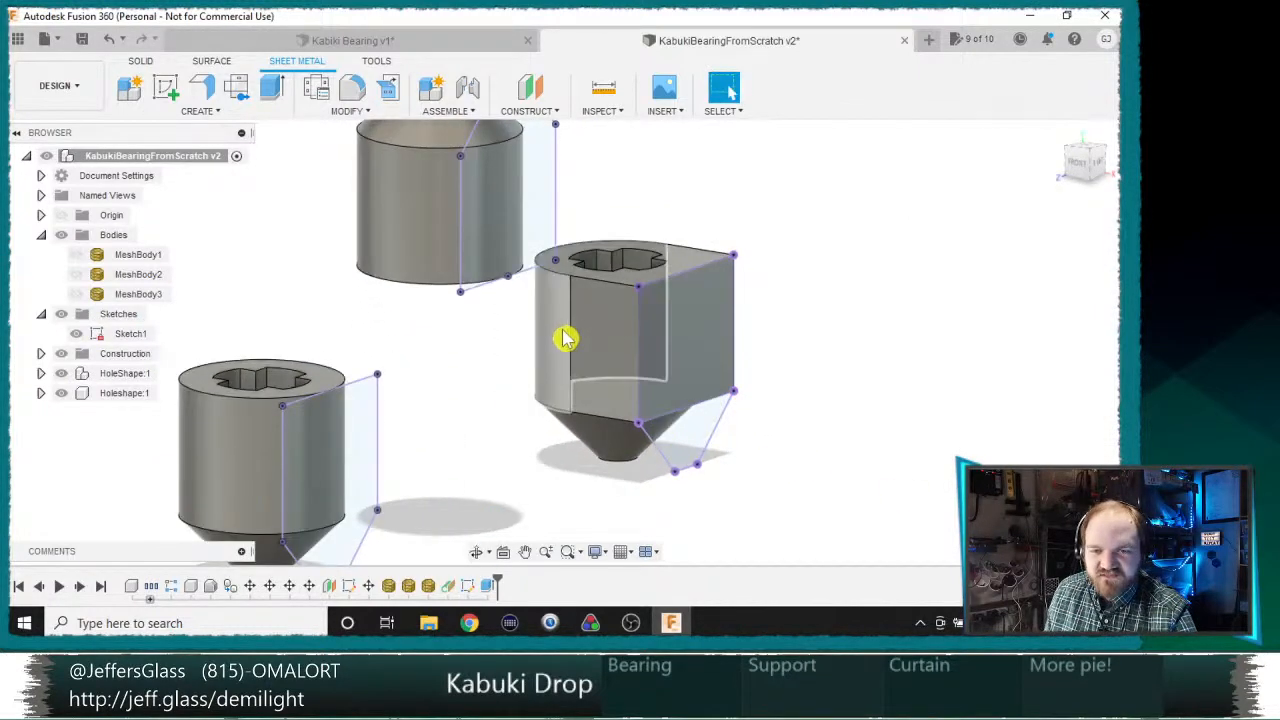
Step: Locate the bearing's body in the browser and toggle the visibility of the NewPlate bodies to check which is which
left_click(41, 394)
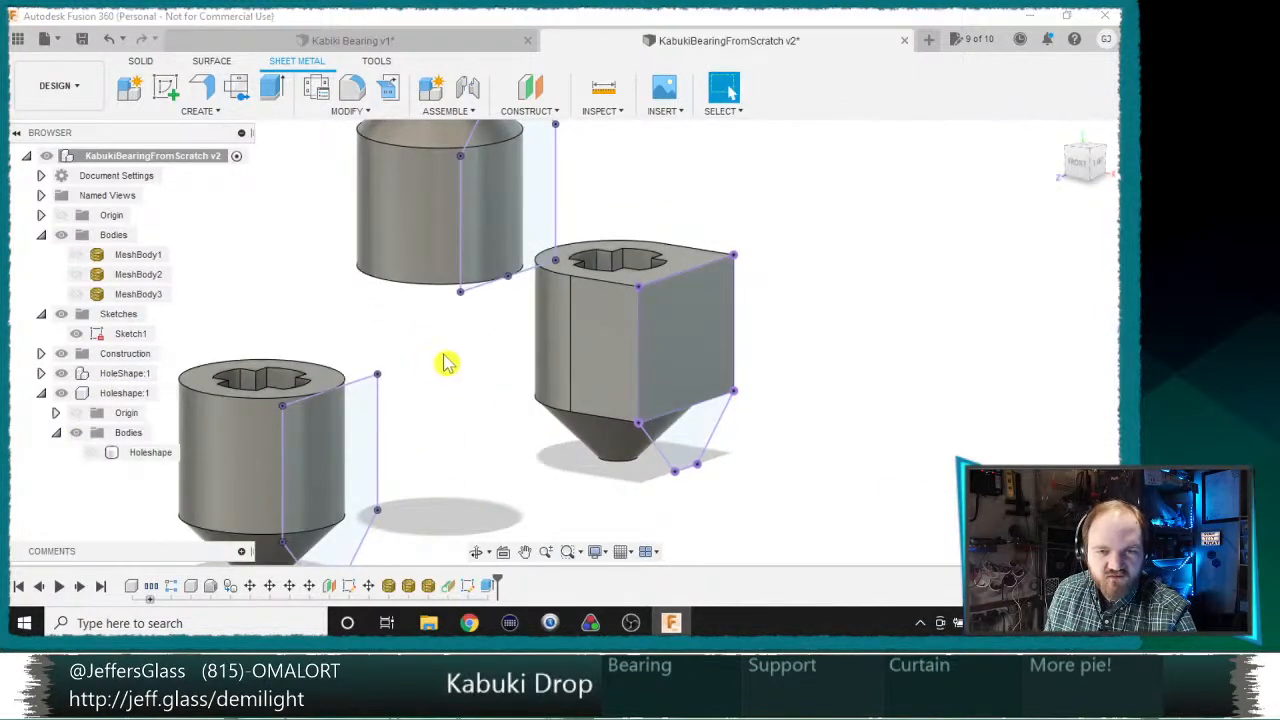
right_click(556, 348)
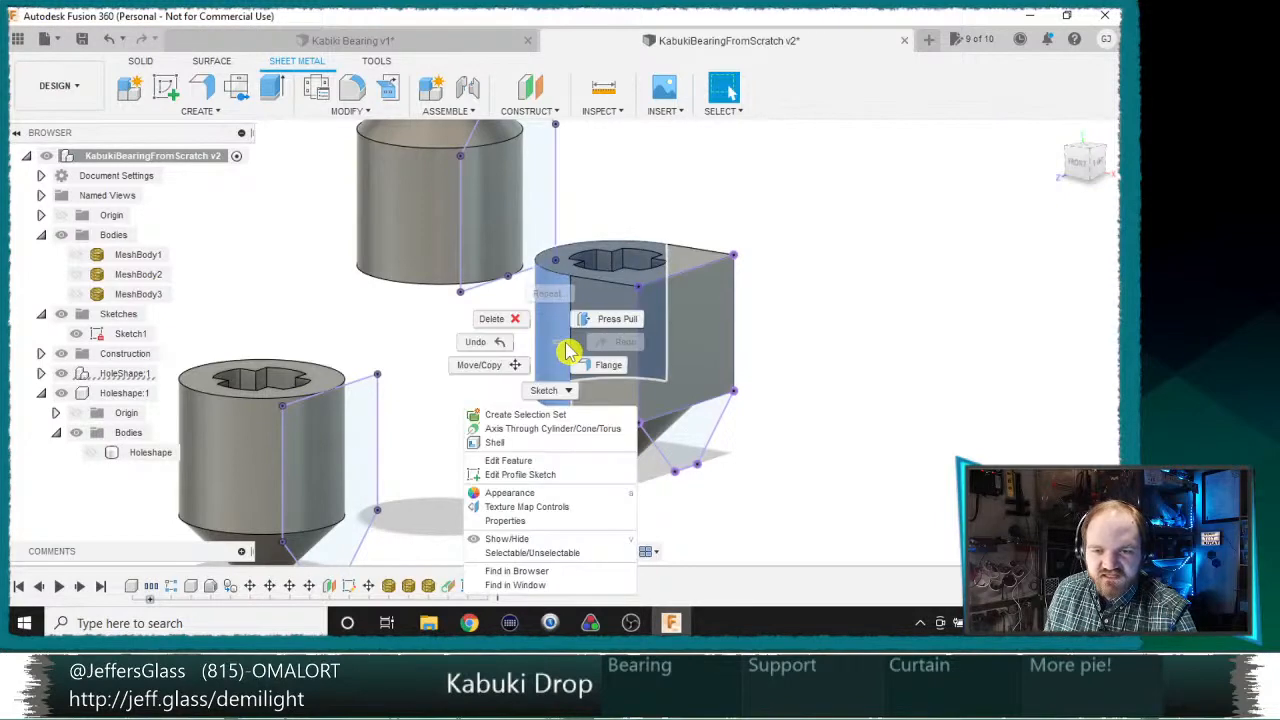
left_click(541, 572)
scroll(106, 500, "down", 3)
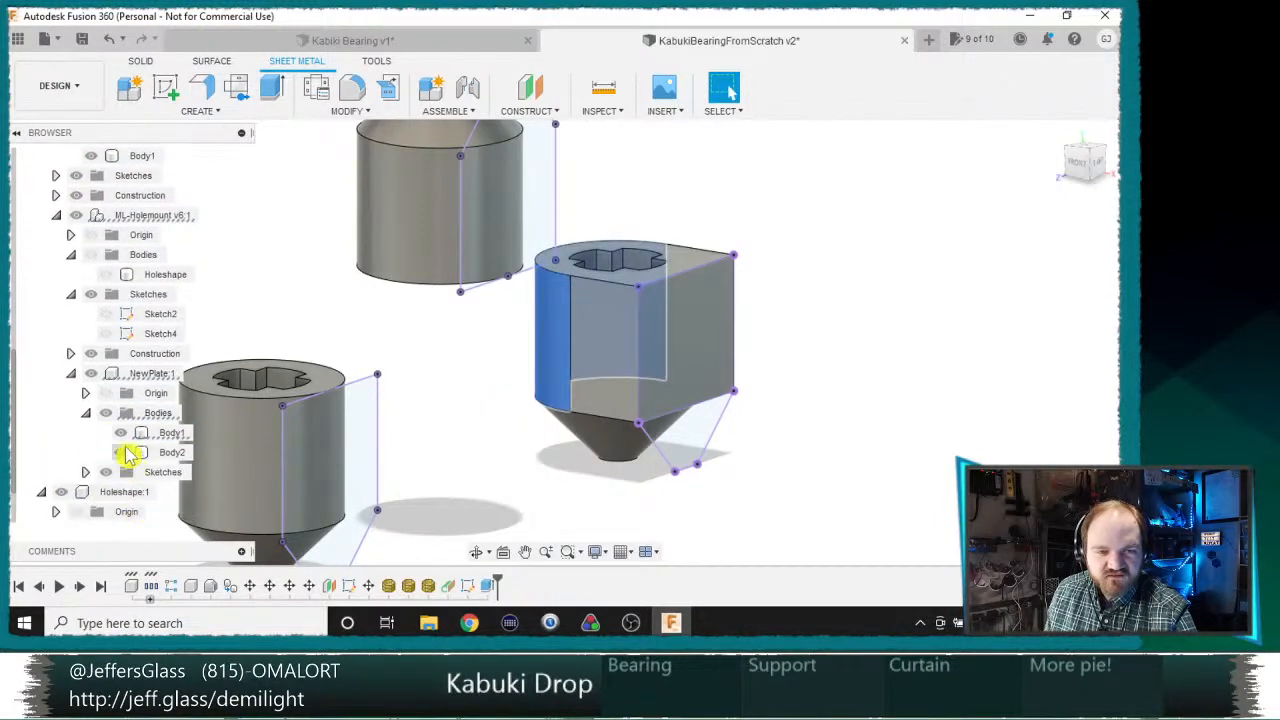
left_click(129, 452)
left_click(124, 452)
left_click(123, 433)
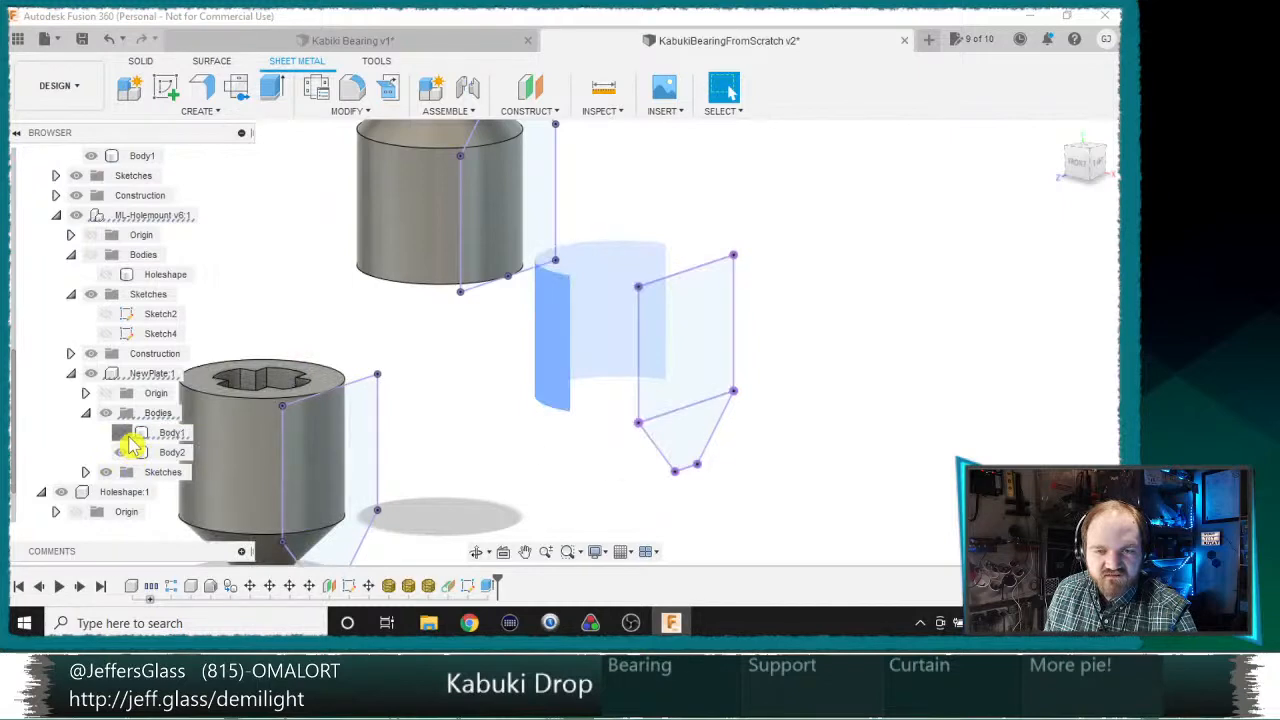
left_click(123, 433)
left_click(123, 433)
left_click(123, 433)
Step: Extrude the tapered lower profile of the same bearing as a new body, using To Object up to its conical face
key("e")
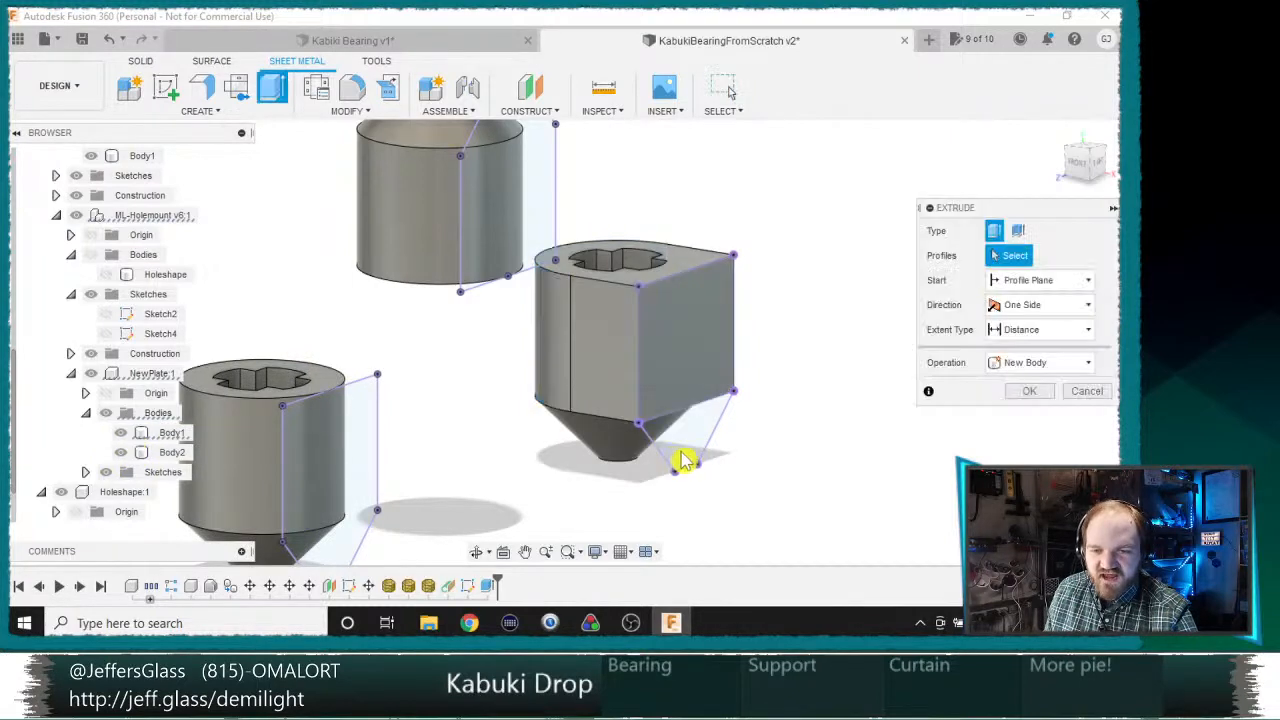
left_click(683, 460)
left_click(1045, 329)
left_click(1025, 368)
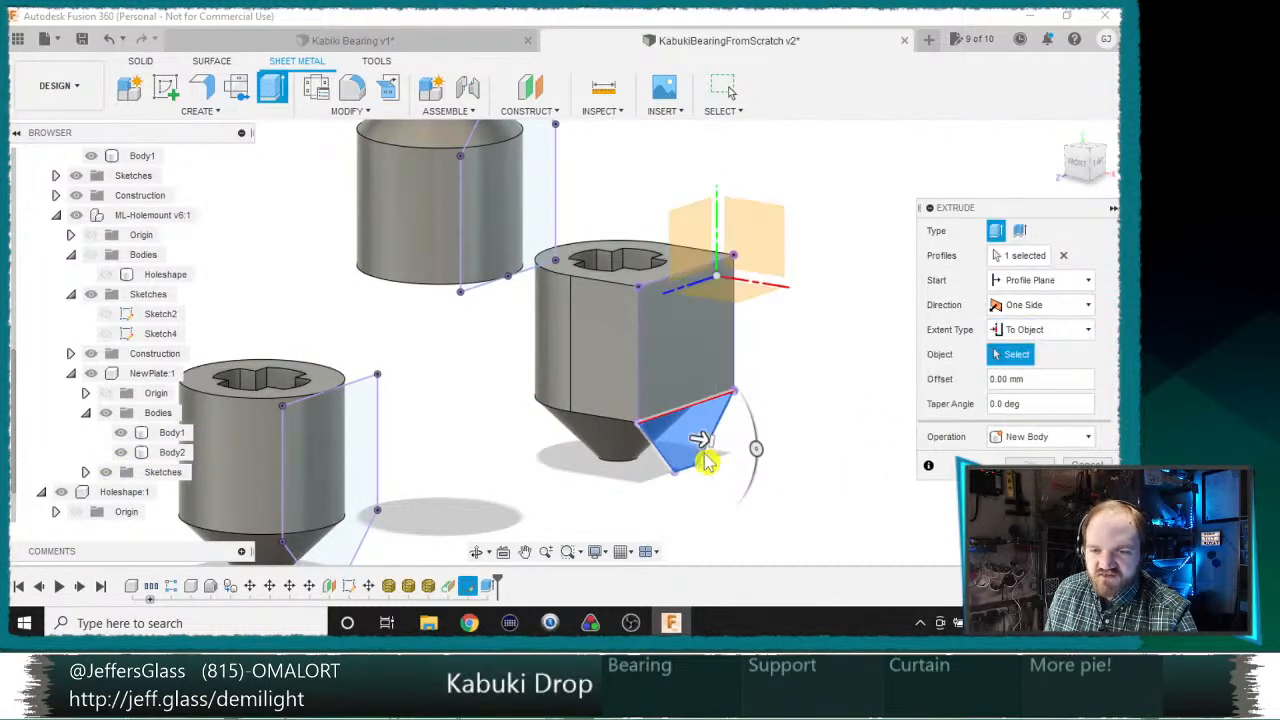
left_click(651, 443)
key("Return")
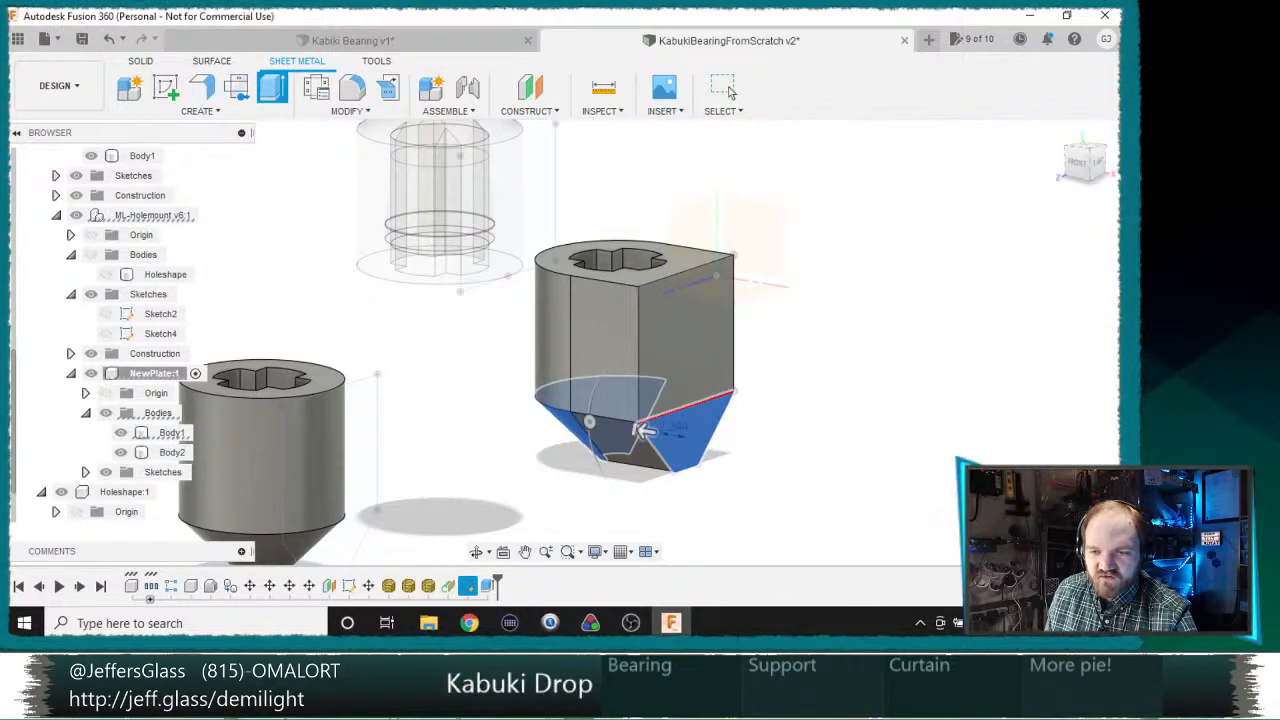
scroll(774, 343, "down", 4)
Step: Edit the outline sketch and project the cylindrical and conical faces of the upward-pointing bearing individually
middle_click_drag(858, 366, 824, 390, "shift")
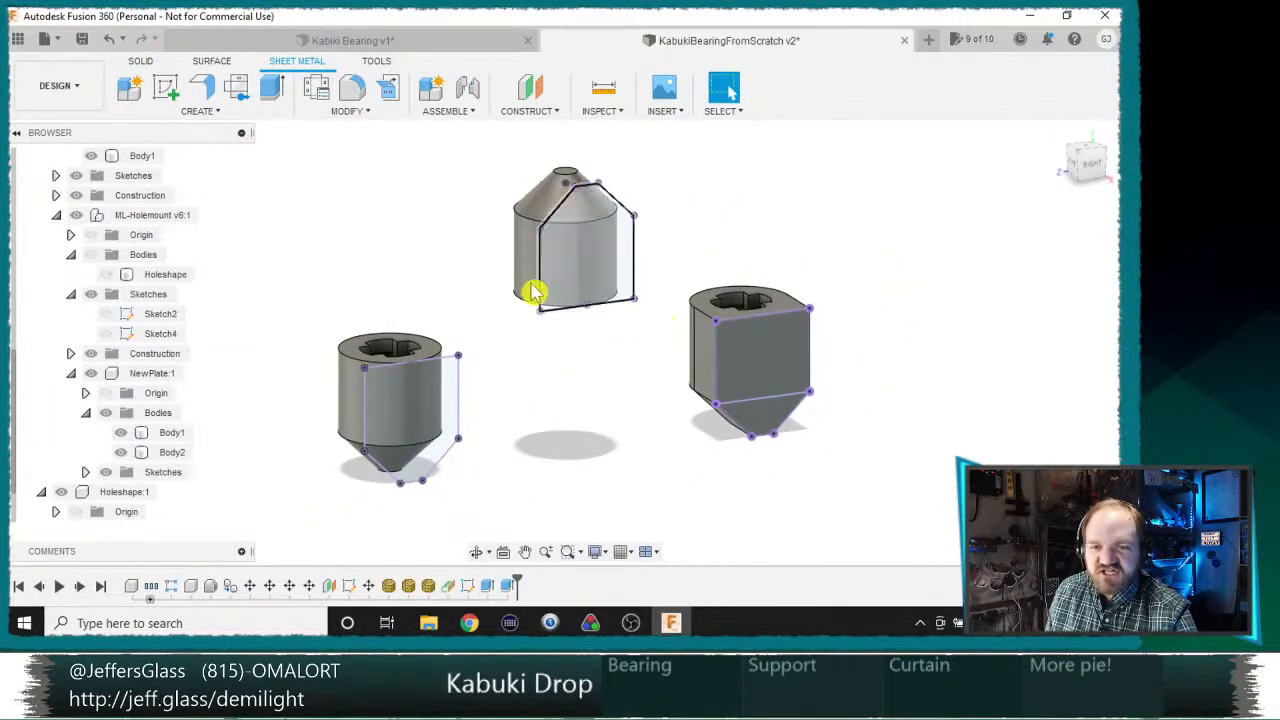
middle_click_drag(612, 428, 591, 438)
middle_click_drag(591, 438, 602, 430, "shift")
scroll(574, 411, "up", 3)
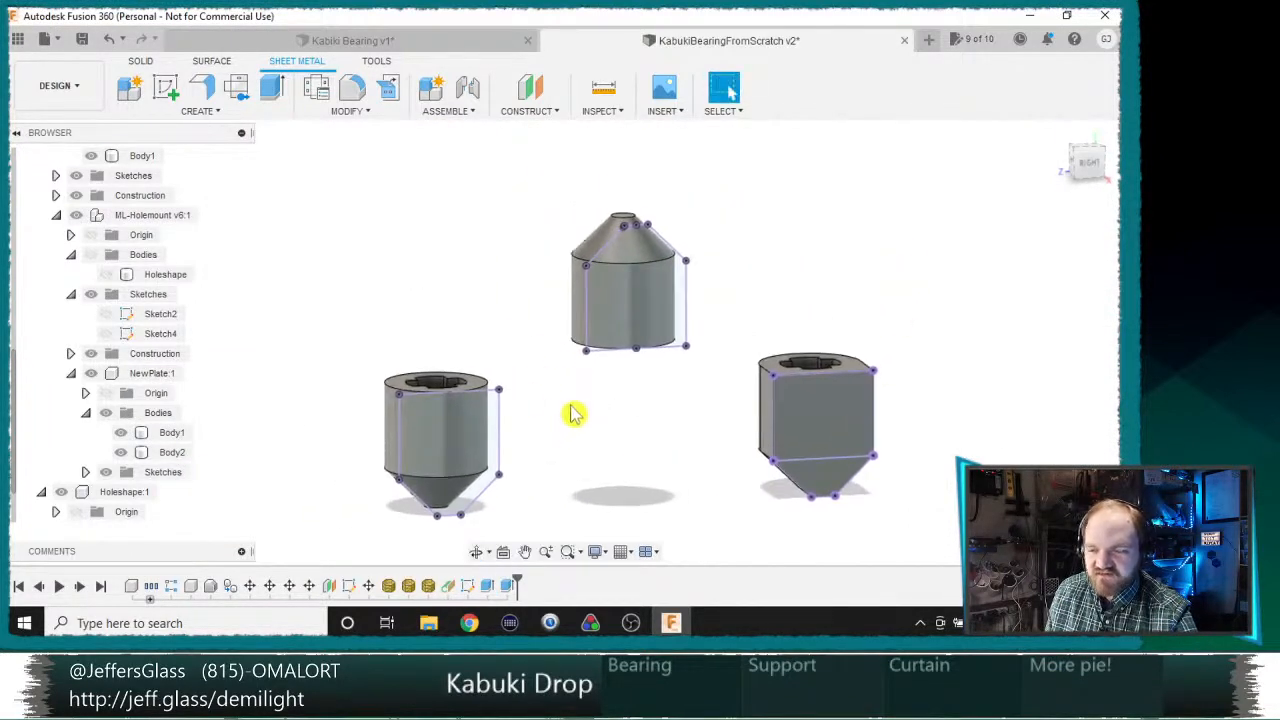
middle_click_drag(689, 409, 705, 393, "shift")
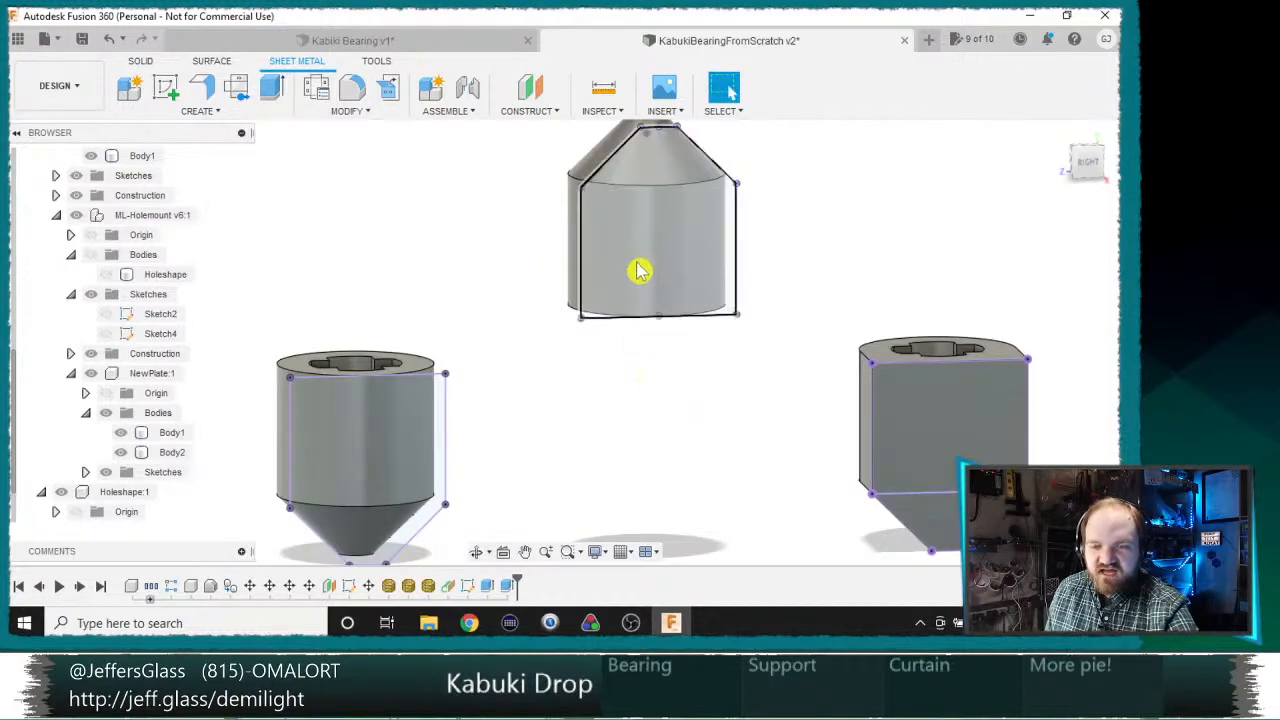
key("l")
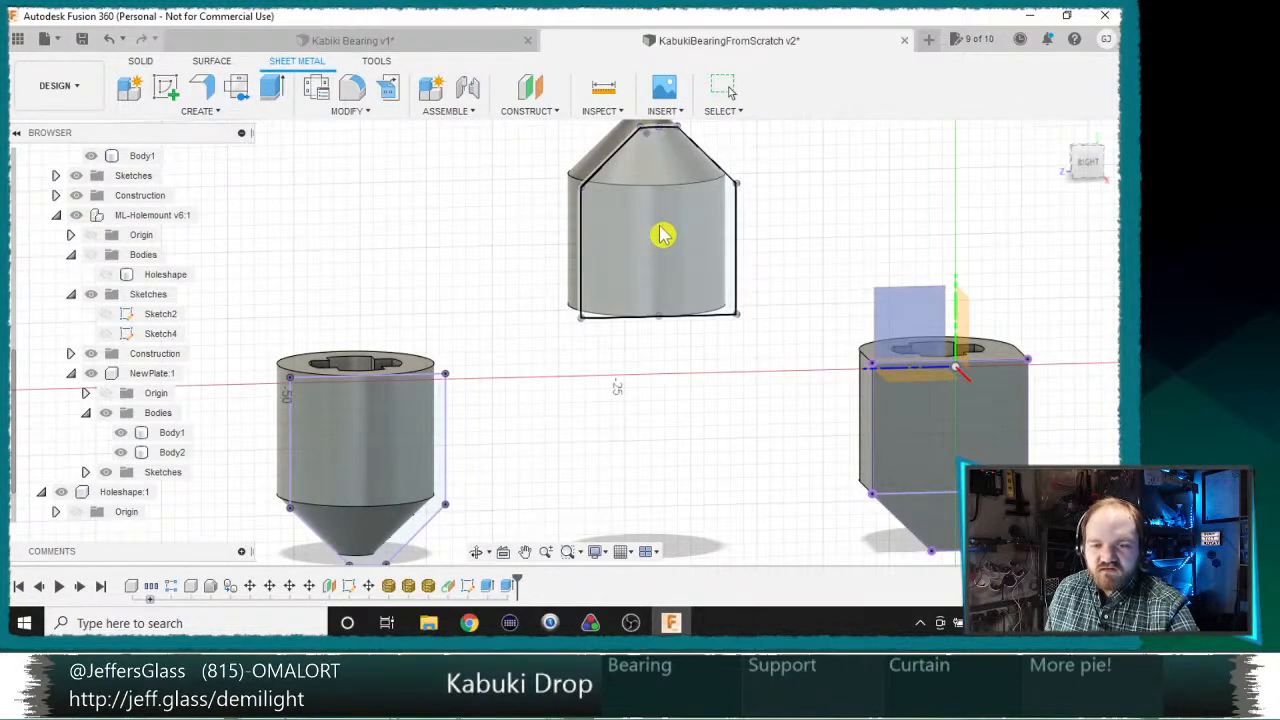
left_click(663, 235)
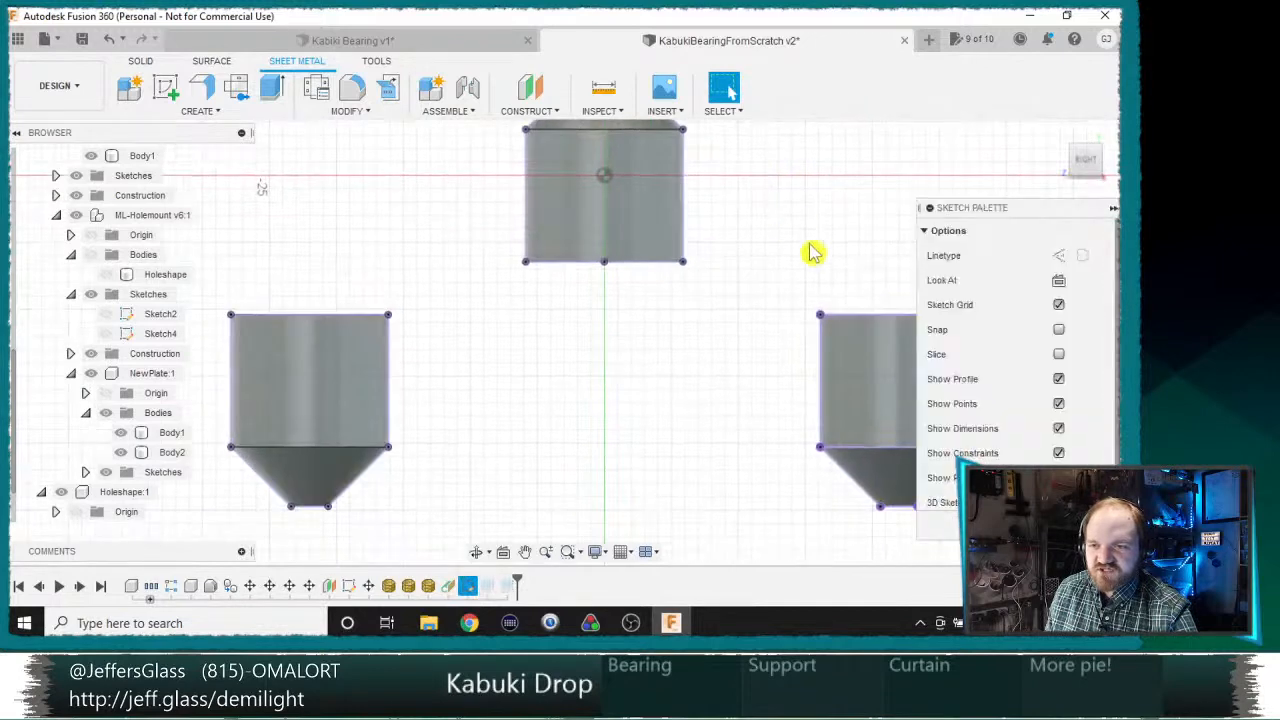
key("p")
left_click(651, 251)
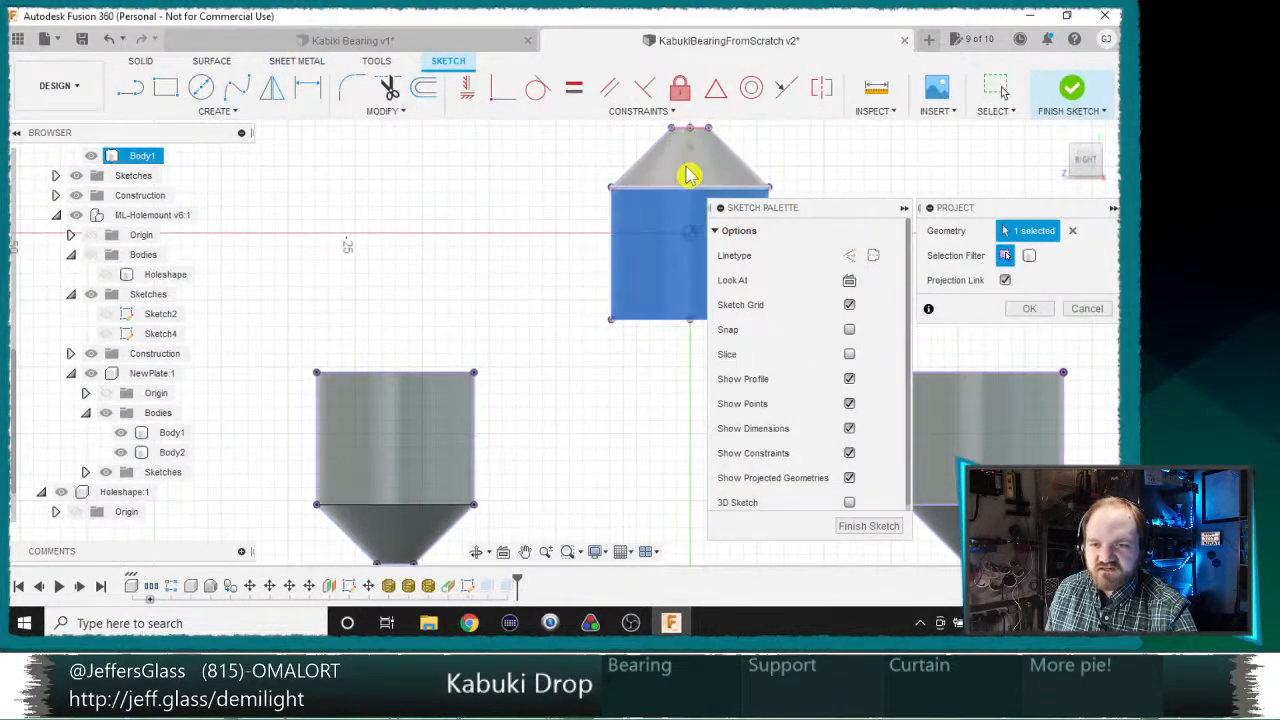
left_click(689, 175)
left_click(1028, 309)
Step: Project the cylindrical face of the remaining downward-pointing bearing into the outline sketch
left_click(419, 531)
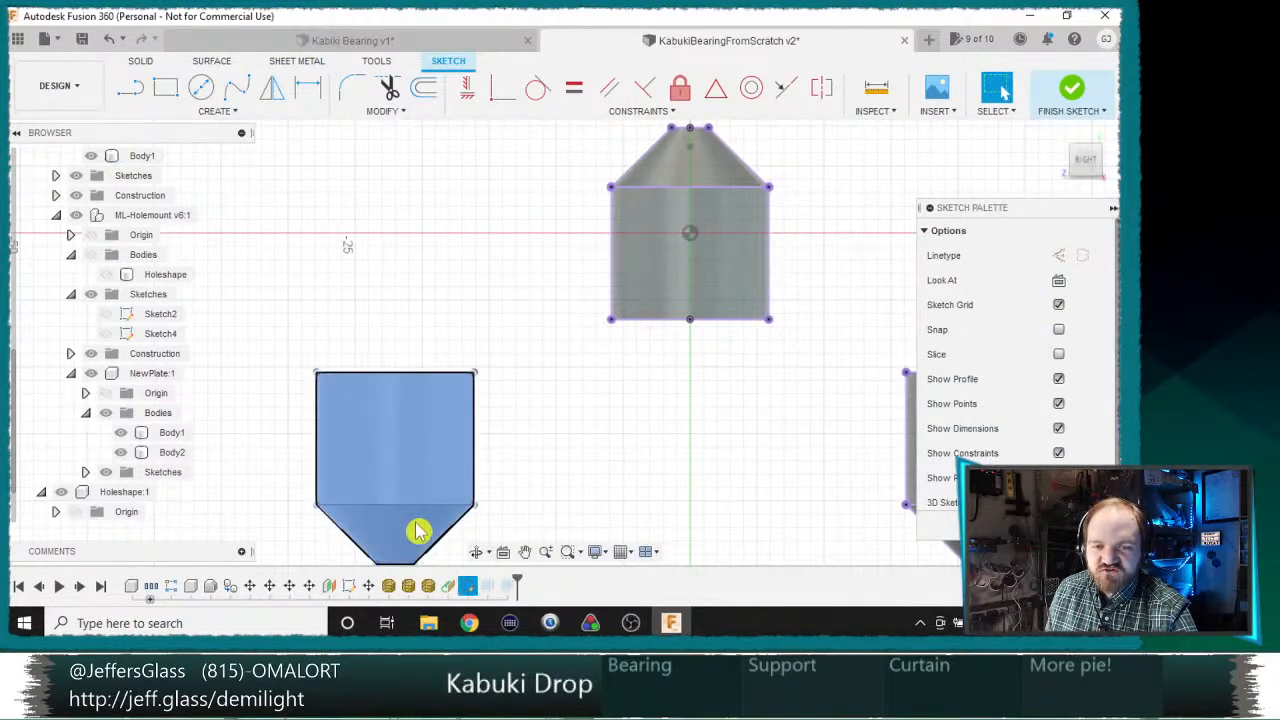
key("p")
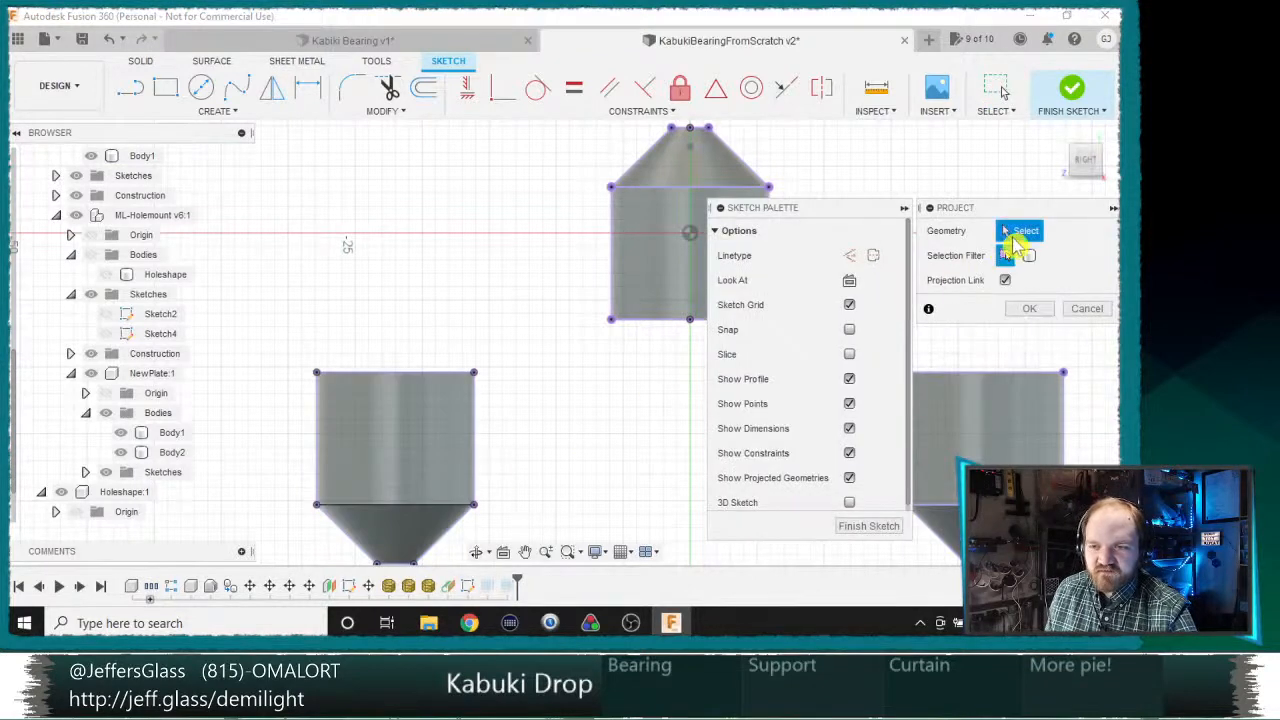
left_click(423, 471)
left_click(1030, 309)
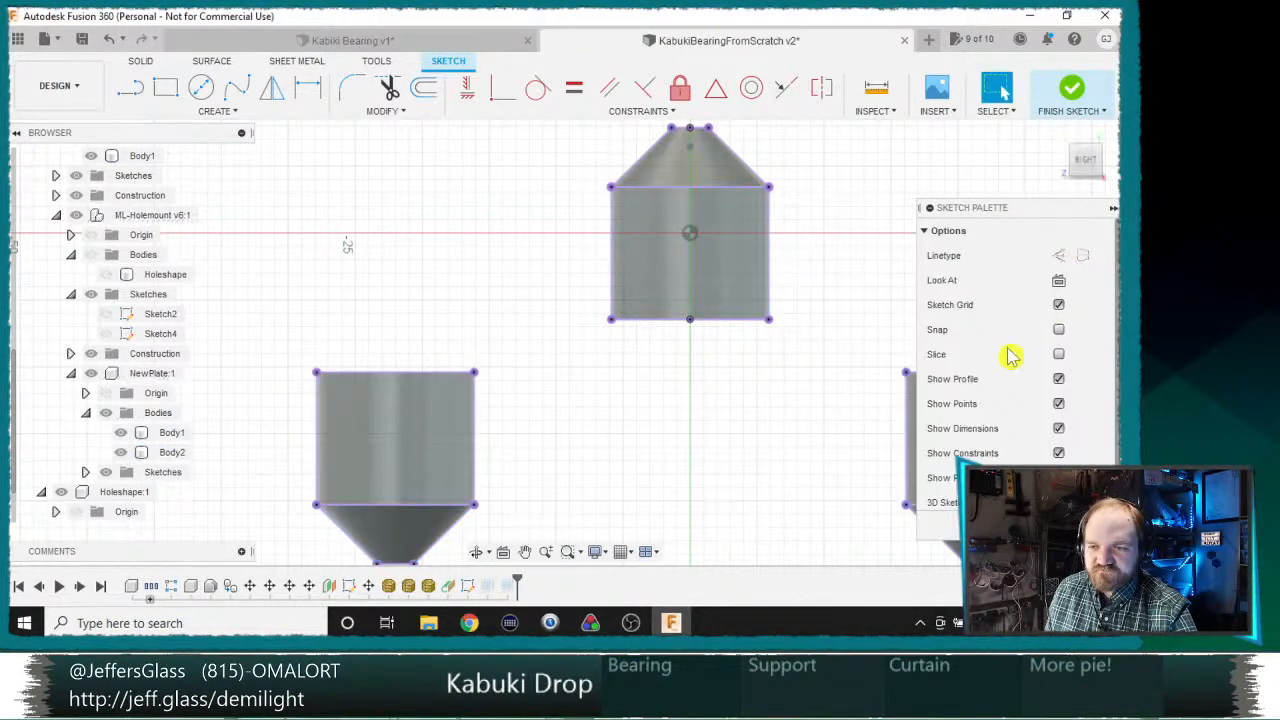
Step: Finish the sketch and extrude the upward-pointing bearing's rectangular profile as a new body, using To Object up to its cylindrical face
key("e")
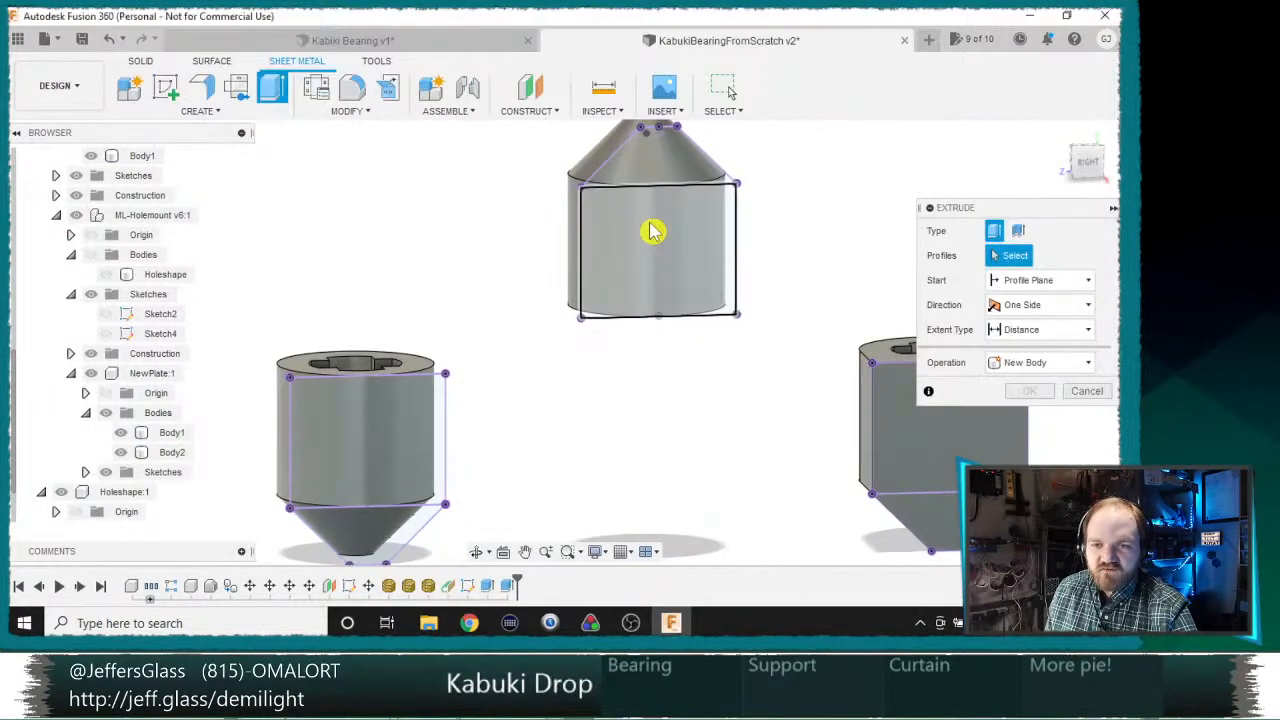
left_click(653, 233)
middle_click_drag(651, 235, 553, 278, "shift")
left_click(1040, 329)
left_click(1030, 366)
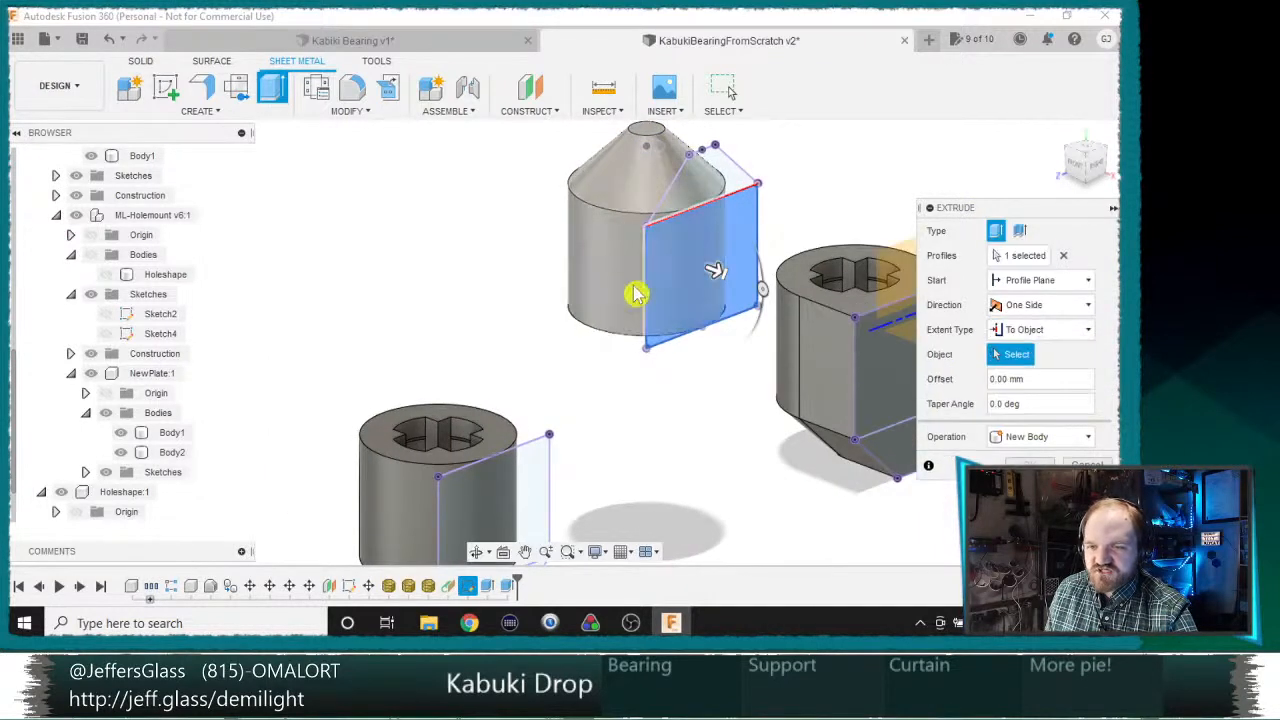
left_click(600, 270)
key("Return")
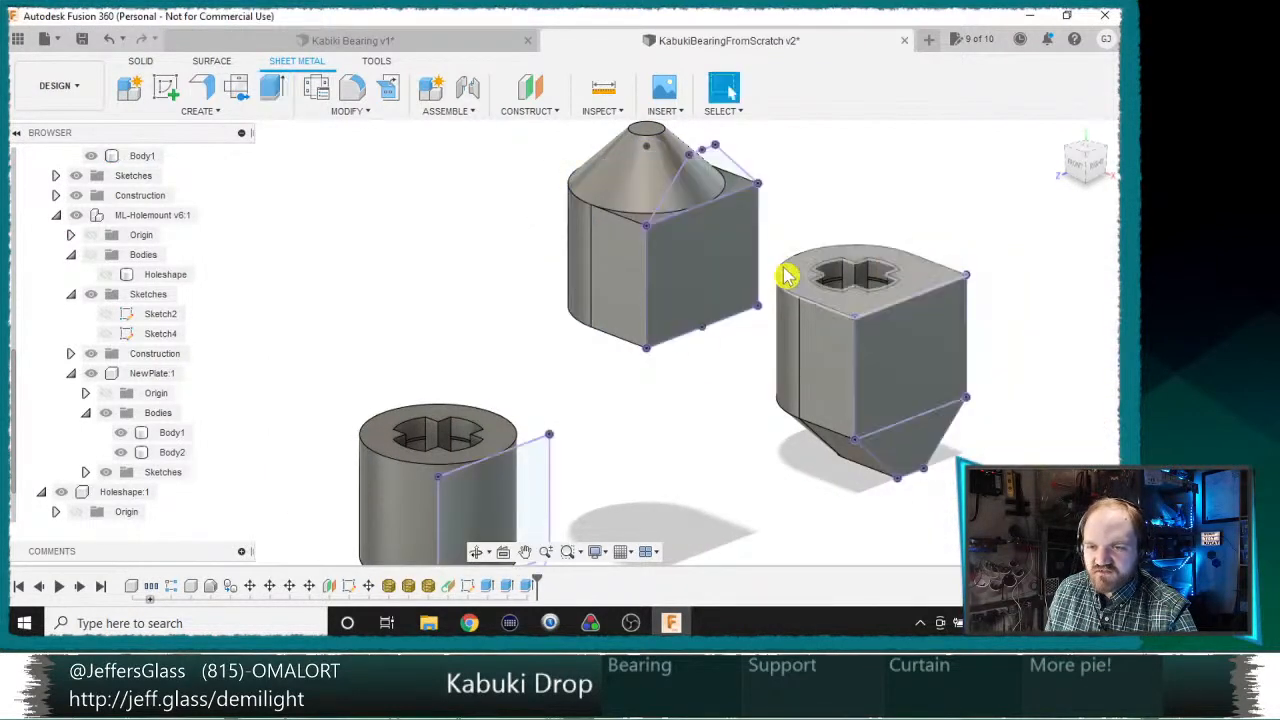
Step: Extrude the tapered upper profile of the upward-pointing bearing as a new body, using To Object up to its conical face
key("e")
left_click(714, 178)
left_click(1040, 329)
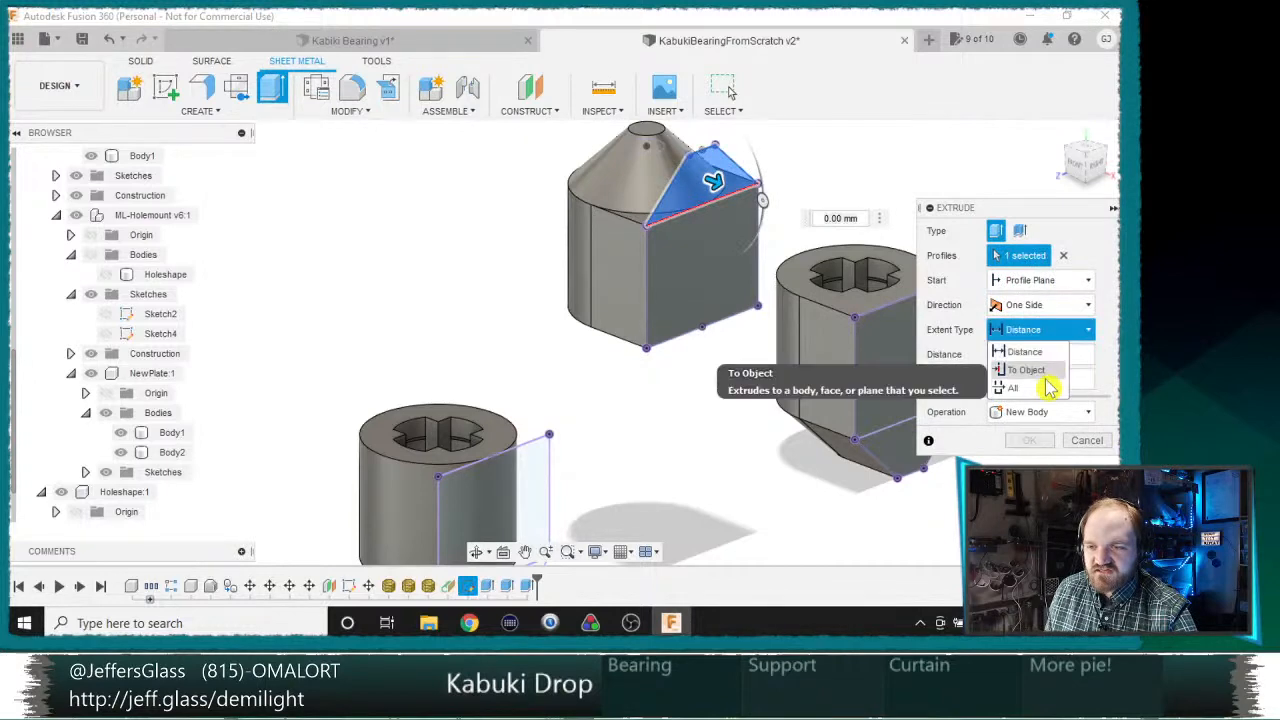
left_click(1030, 366)
left_click(688, 195)
left_click(1030, 515)
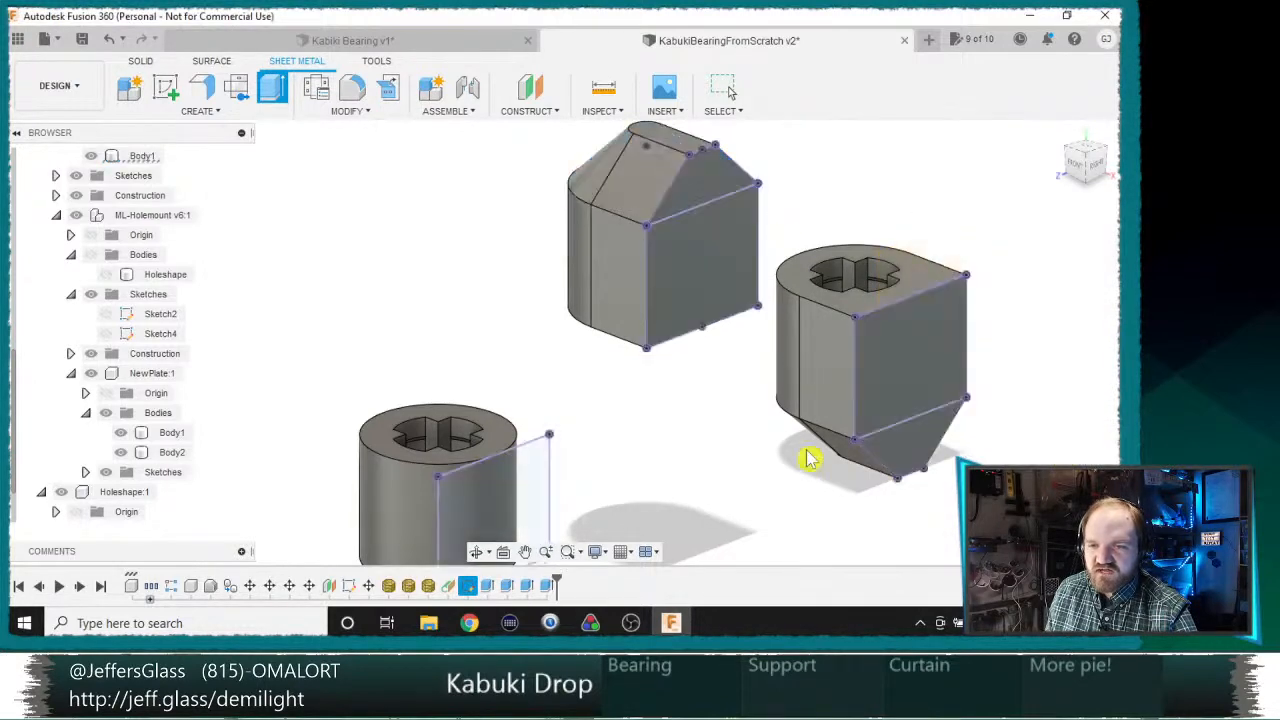
Step: Extrude the rectangular profile of the remaining downward-pointing bearing as a new body, using To Object up to its cylindrical face
middle_click_drag(554, 414, 703, 180)
key("e")
left_click(640, 311)
left_click(1000, 329)
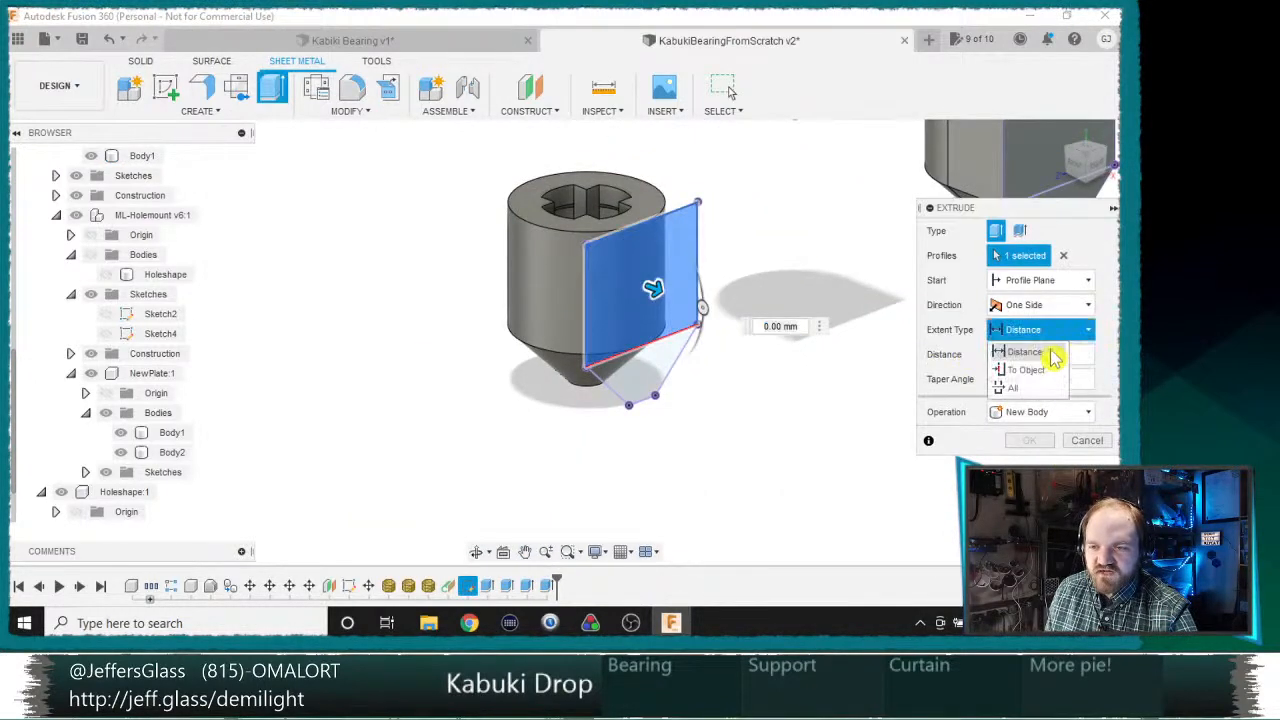
left_click(985, 366)
left_click(583, 299)
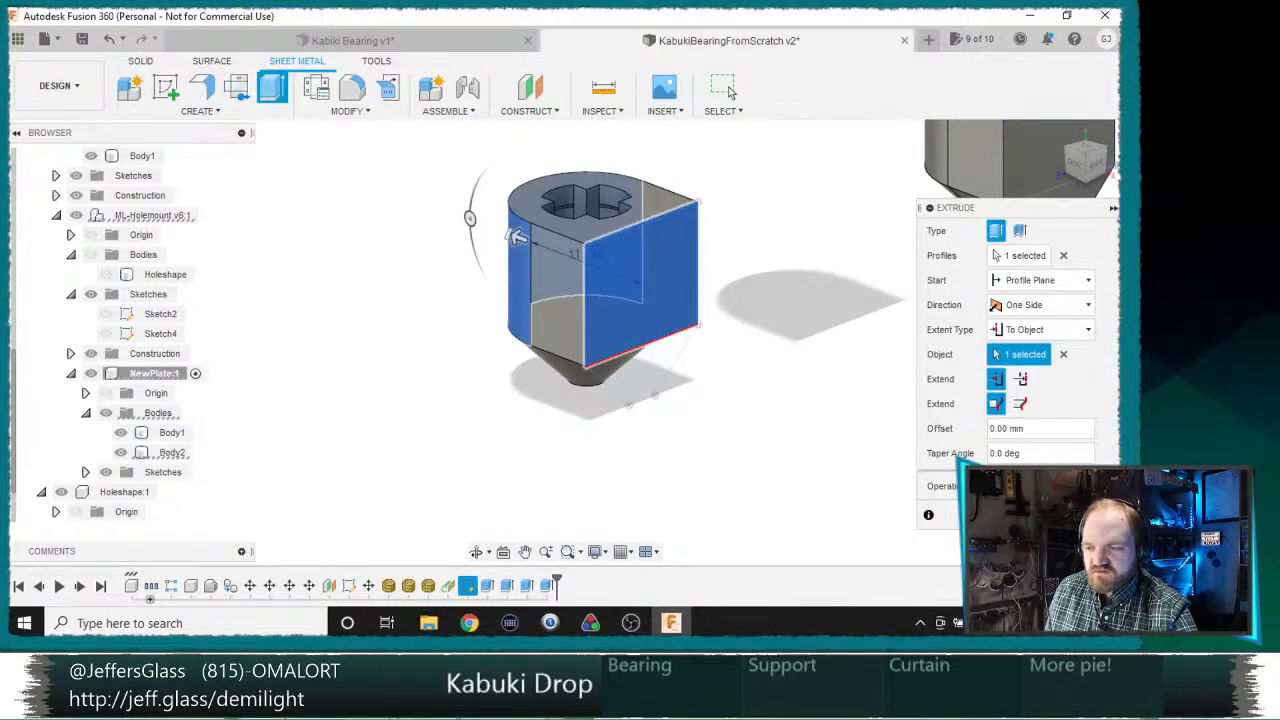
key("Return")
Step: Set up a new-body extrusion of the same bearing's tapered lower profile, using To Object with the conical face as target
key("e")
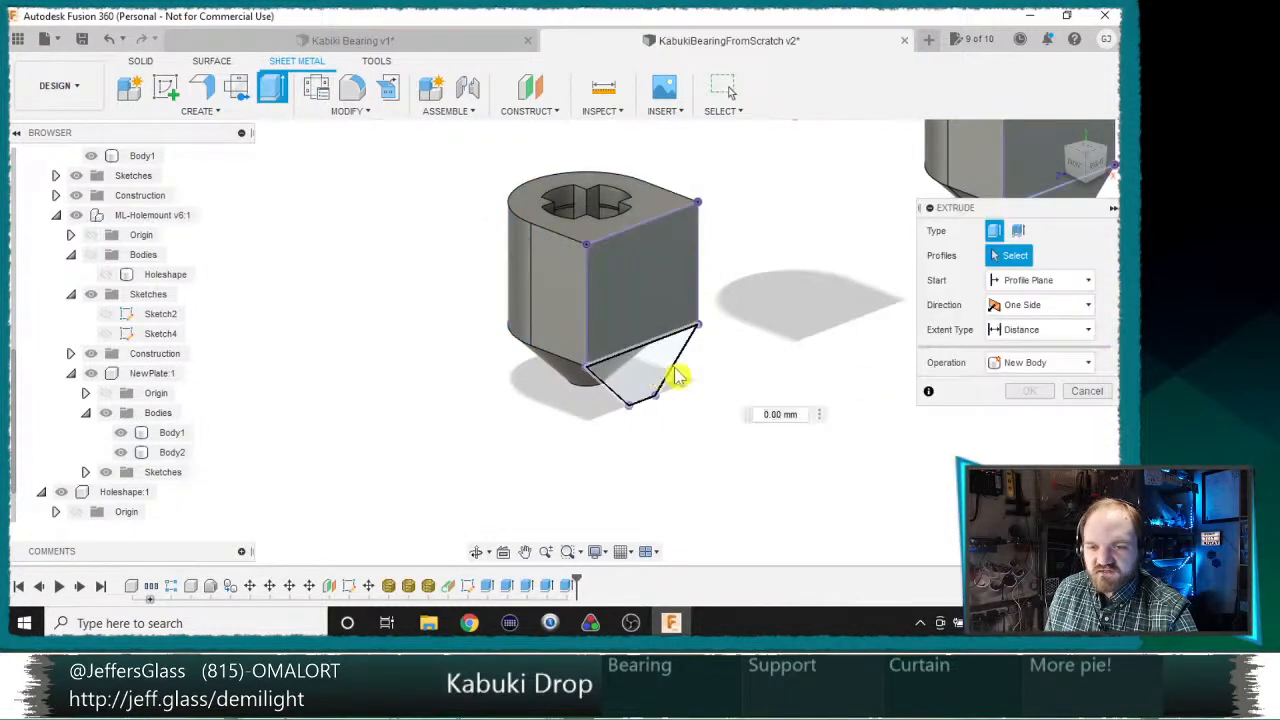
left_click(655, 372)
left_click(1040, 329)
left_click(1028, 370)
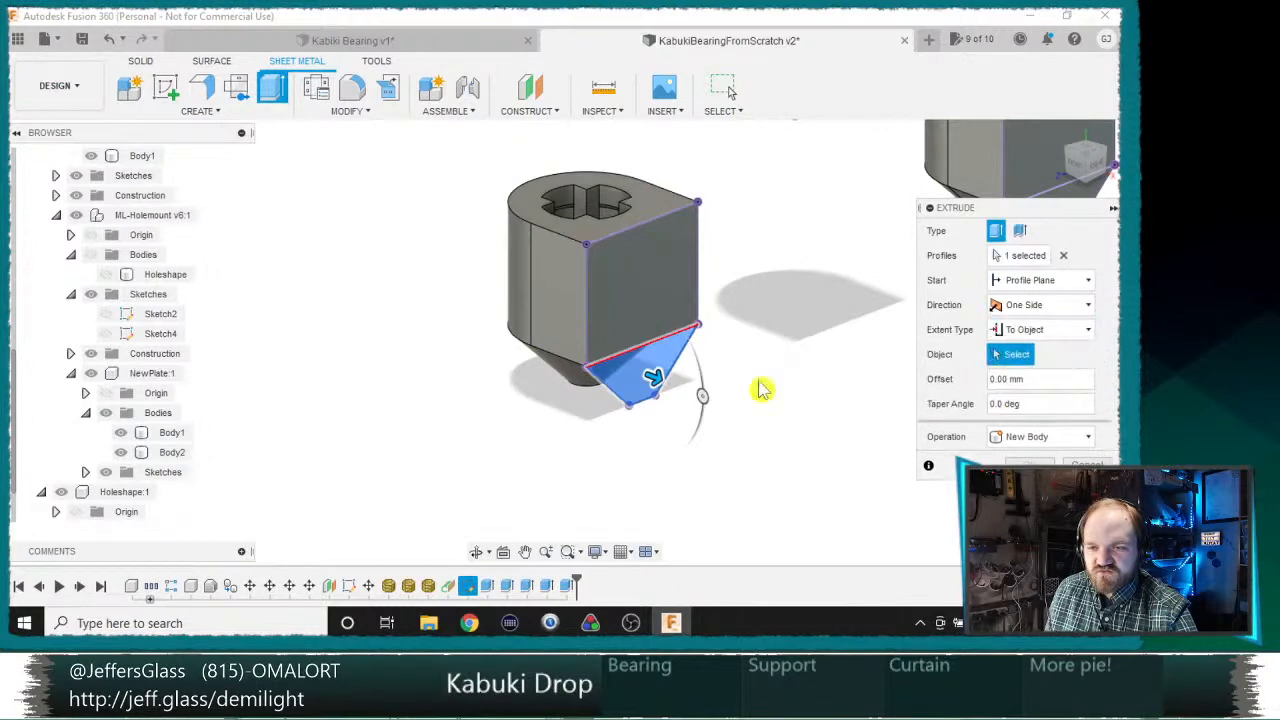
left_click(582, 378)
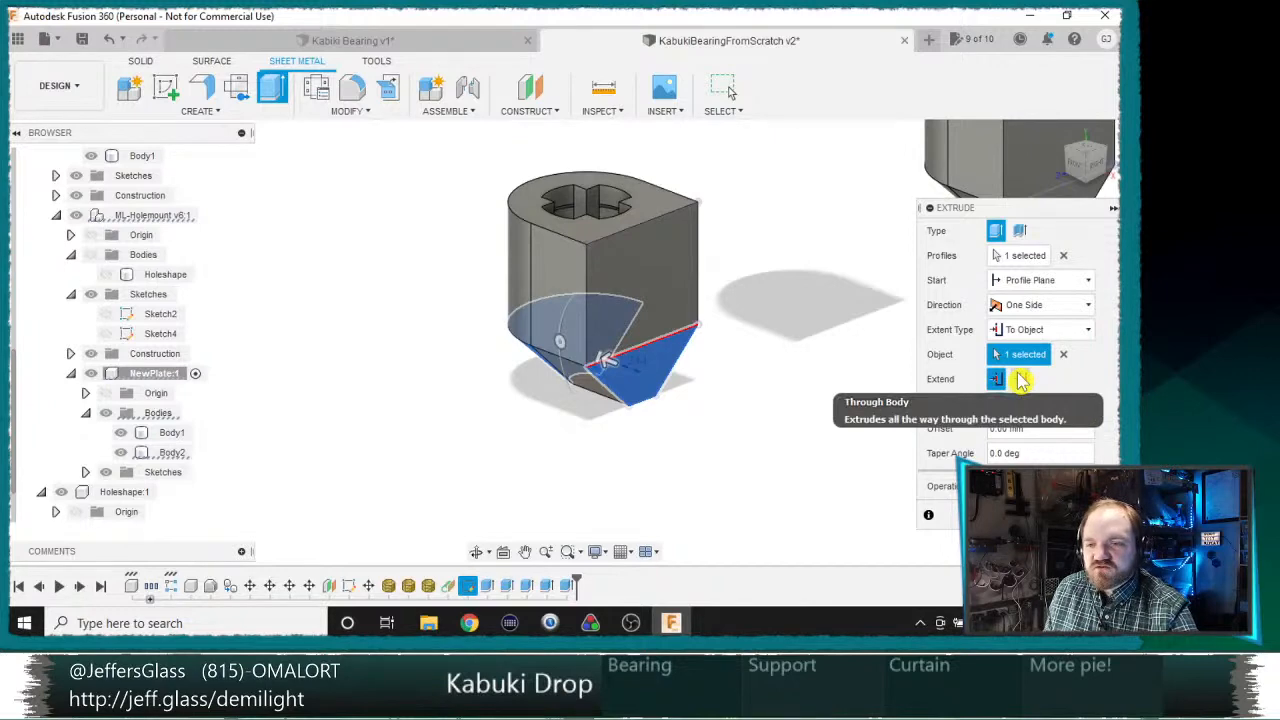
Step: Preview the Through Body option from the front, switch back to the default To Object extent, and complete the tapered extrusion
left_click(1018, 380)
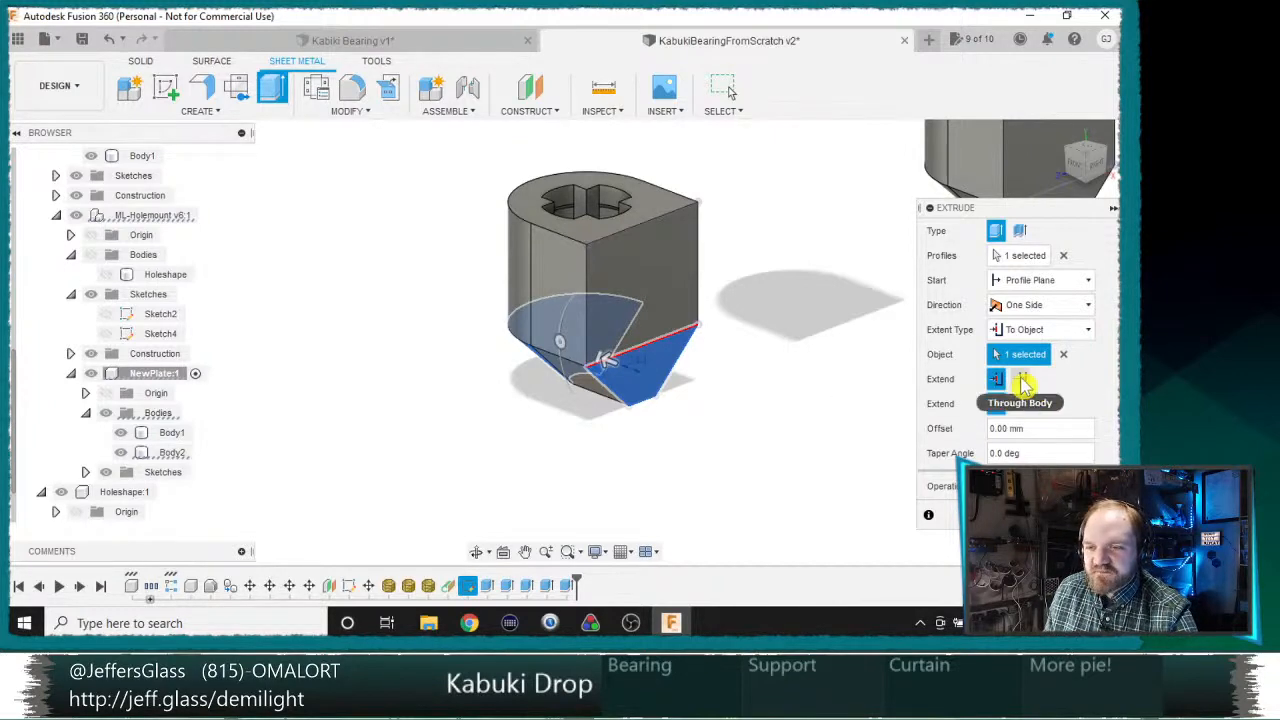
left_click(1022, 384)
middle_click_drag(790, 387, 866, 334, "shift")
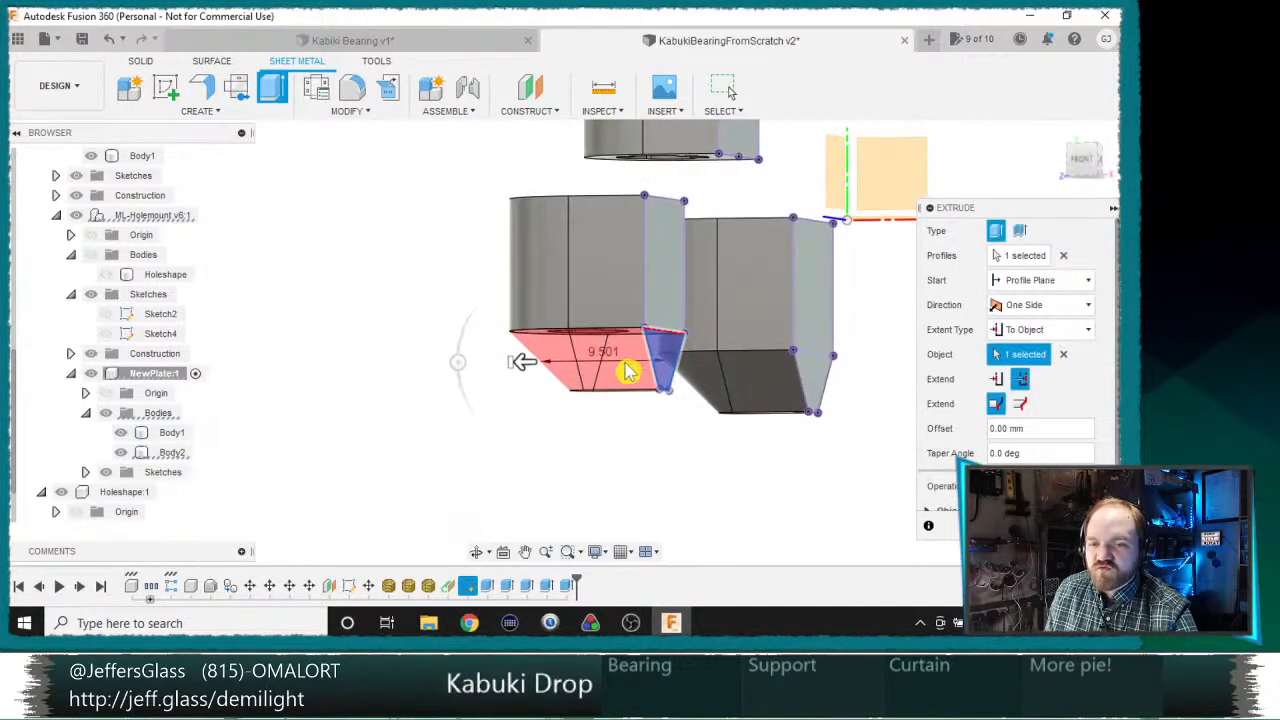
middle_click_drag(628, 371, 620, 391, "shift")
scroll(553, 358, "up", 3)
middle_click_drag(527, 316, 770, 425, "shift")
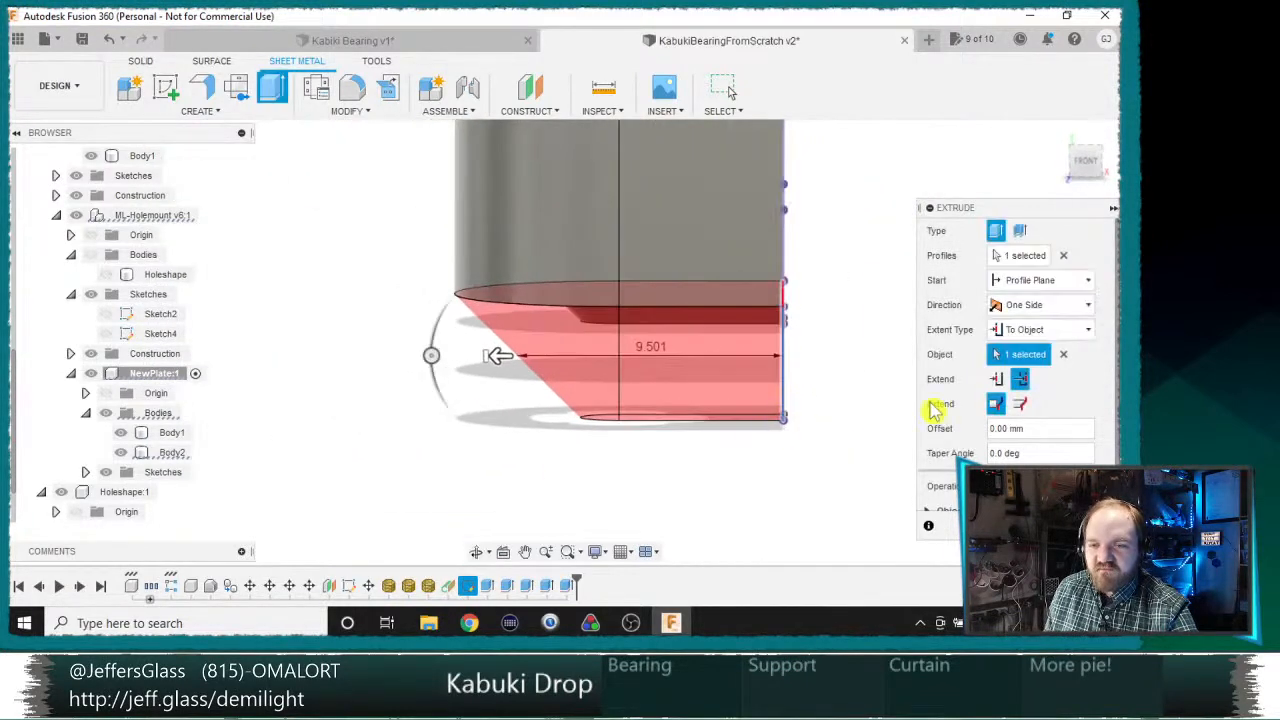
left_click(996, 379)
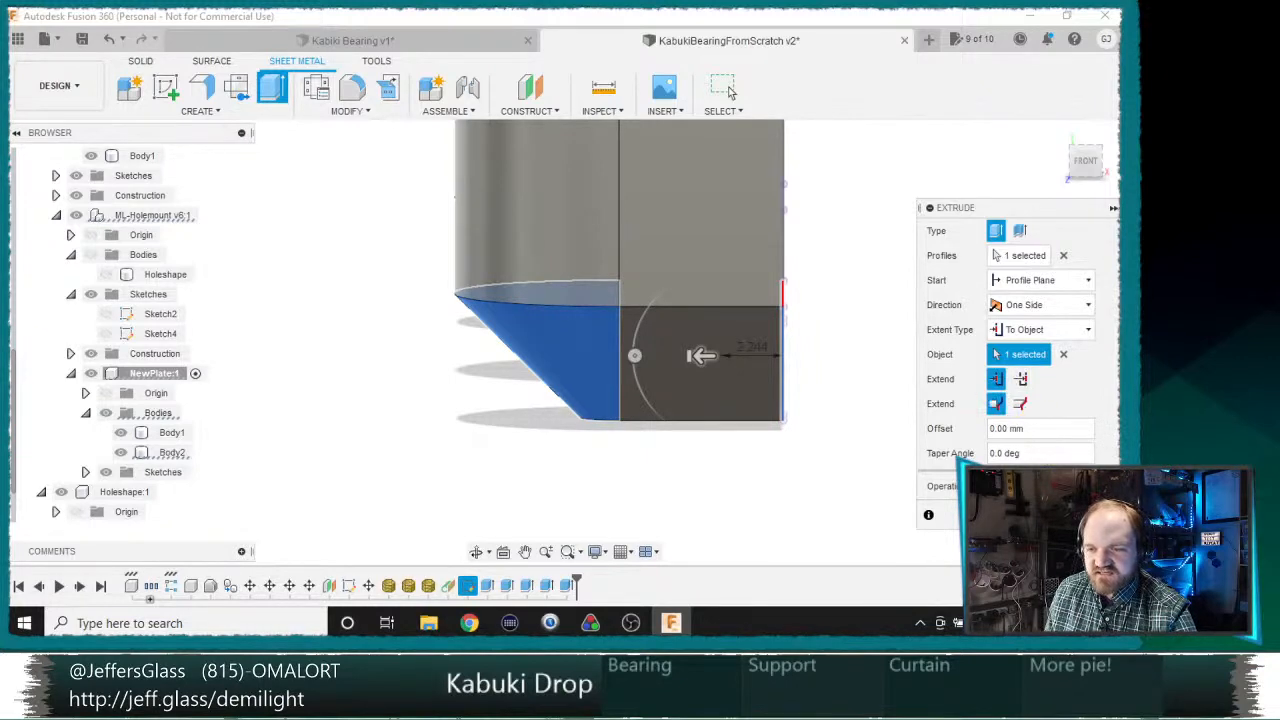
left_click(1044, 515)
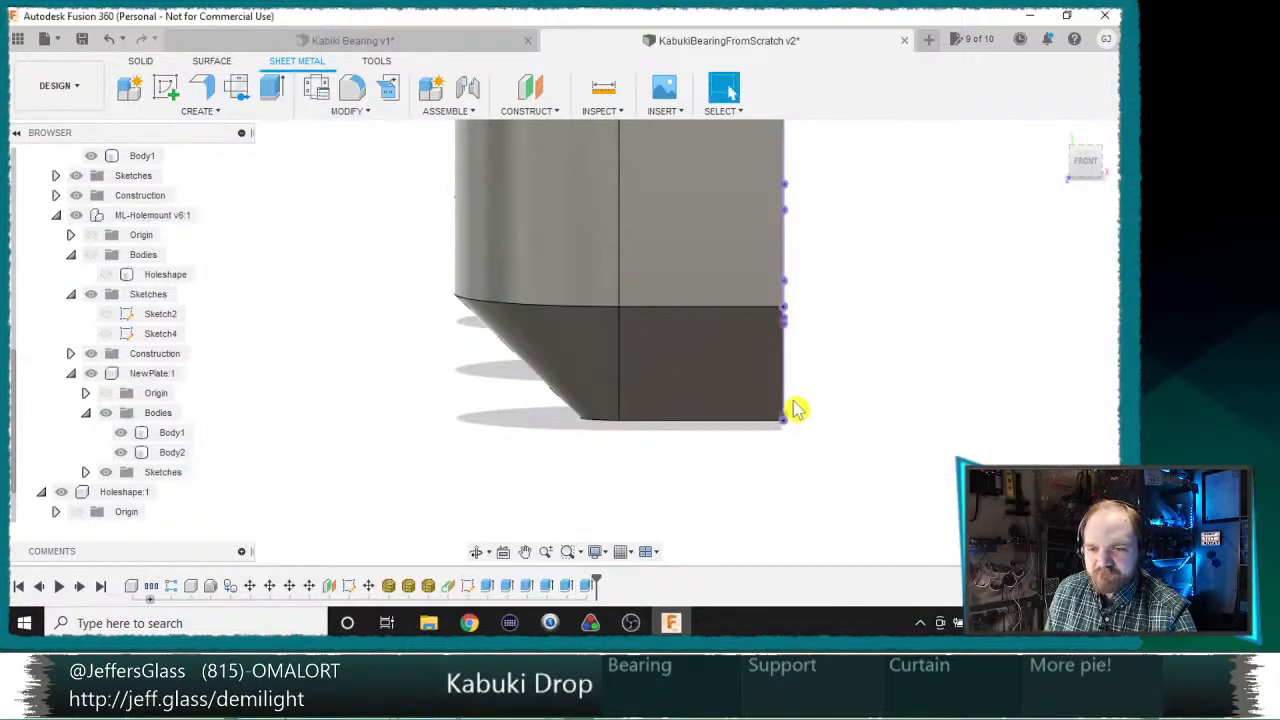
Step: Locate the outline sketch, Sketch1, in the browser and hide it
scroll(800, 405, "down", 5)
middle_click_drag(849, 403, 834, 420, "shift")
scroll(870, 421, "down", 5)
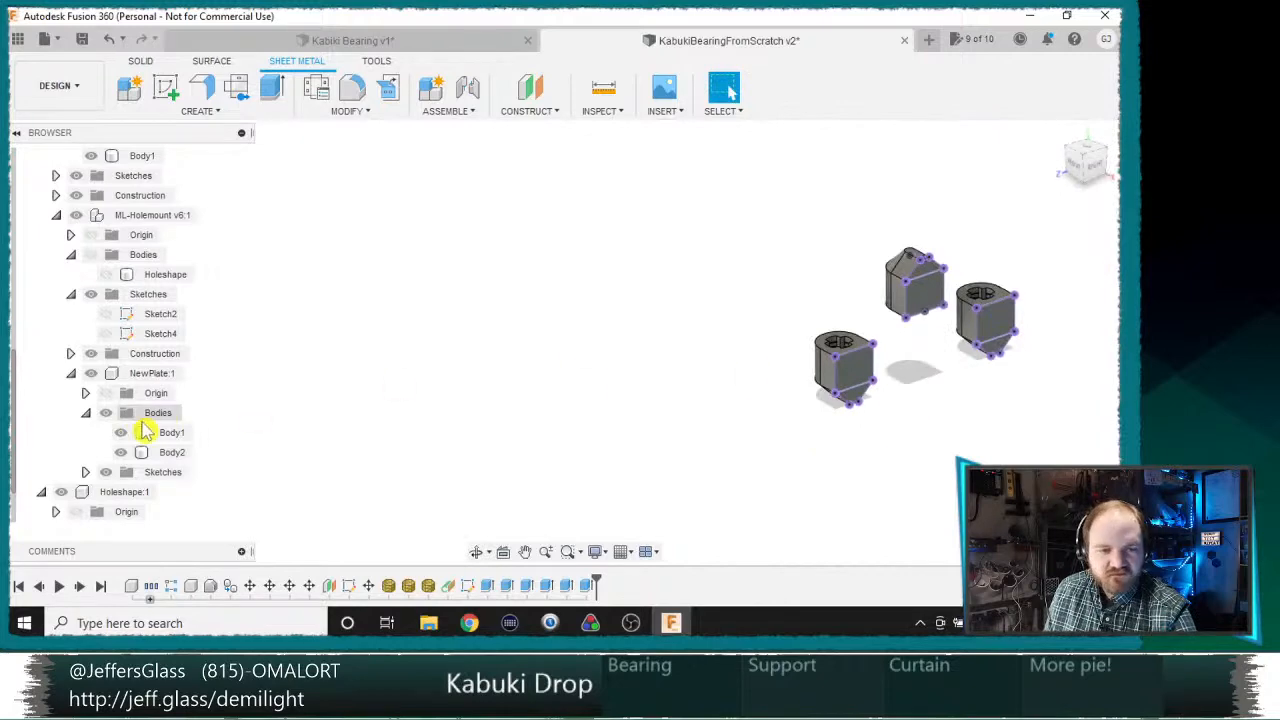
right_click(912, 291)
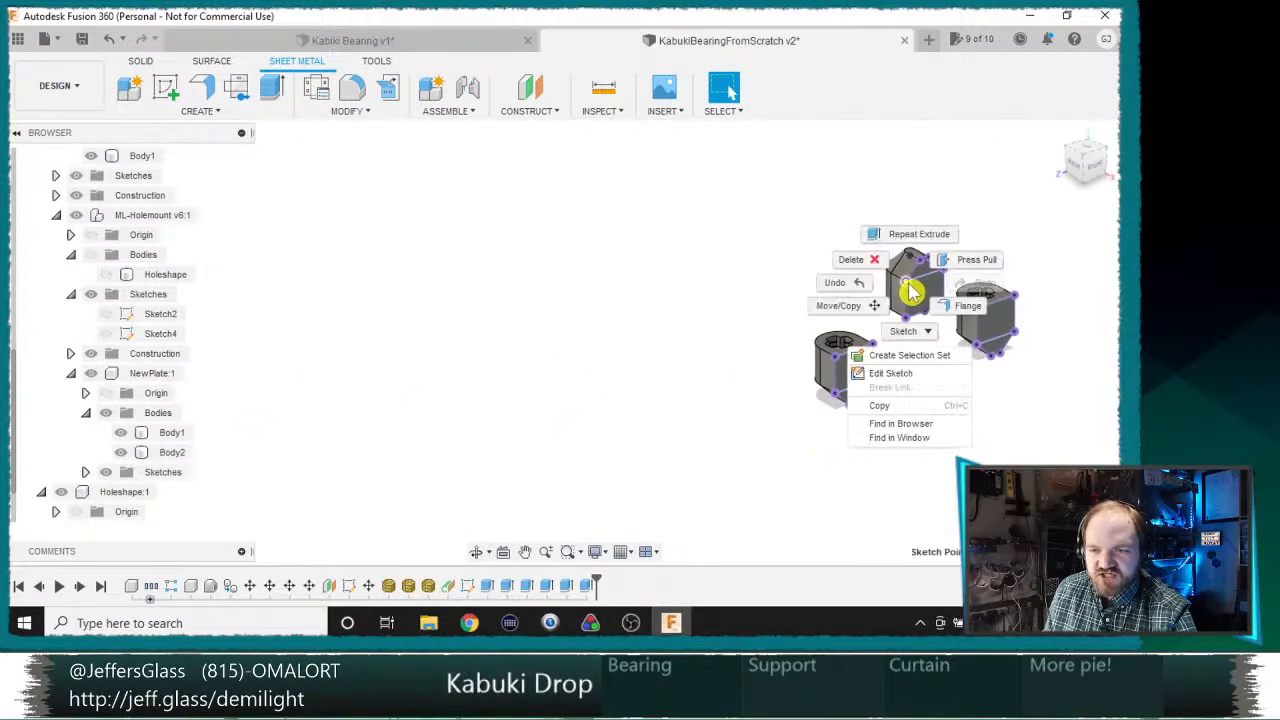
left_click(910, 423)
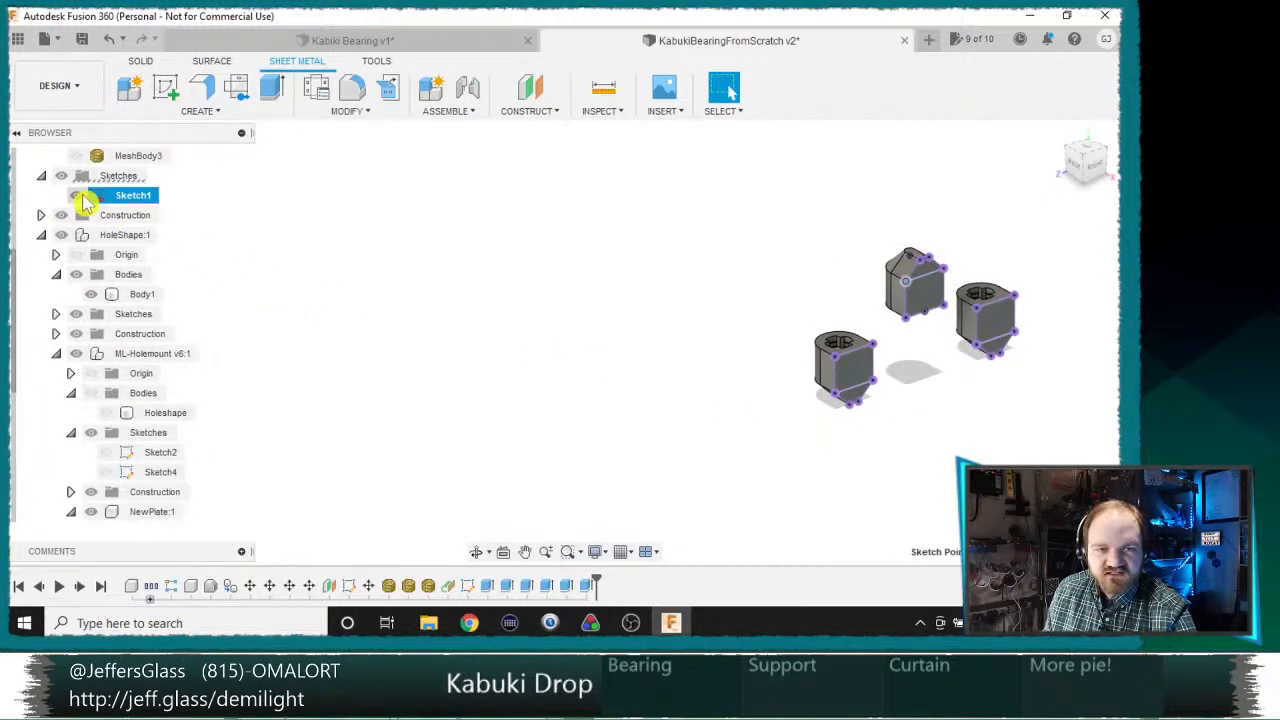
left_click(529, 317)
Step: Show MeshBody1, MeshBody2 and MeshBody3 together with the finished bearing supports
scroll(574, 346, "up", 5)
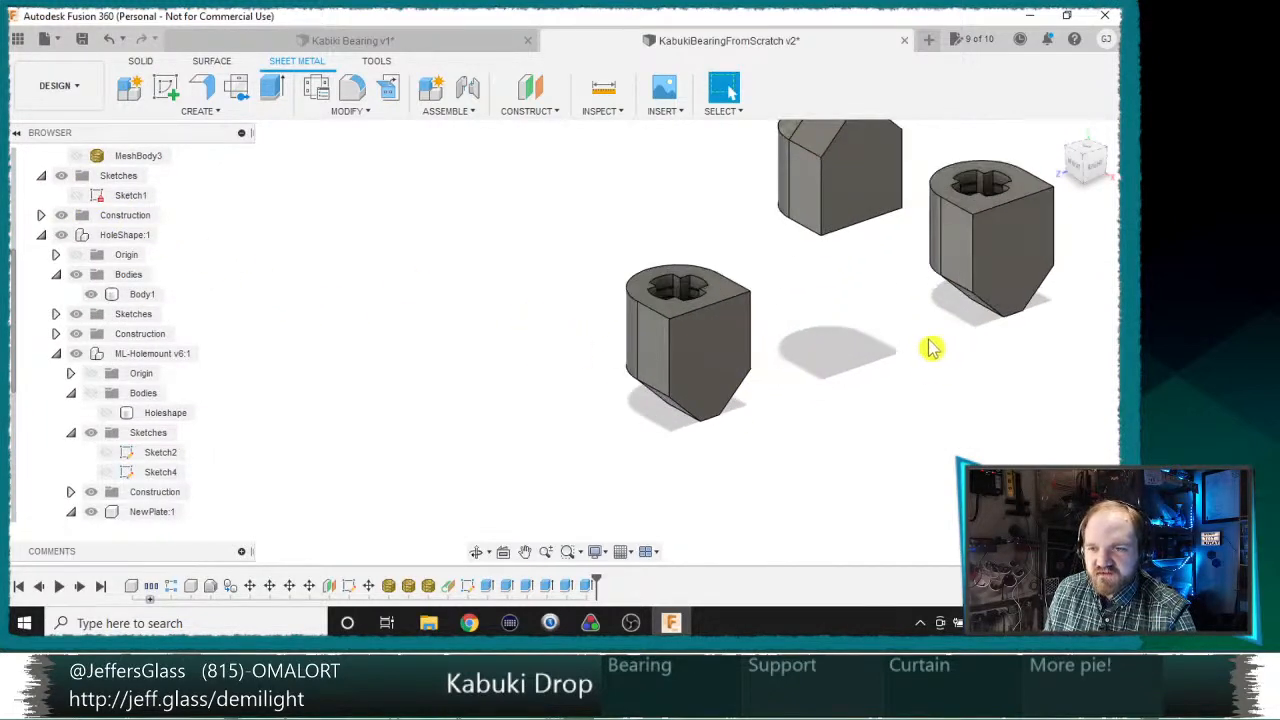
middle_click_drag(930, 348, 850, 432)
middle_click_drag(850, 432, 832, 378, "shift")
scroll(76, 226, "up", 2)
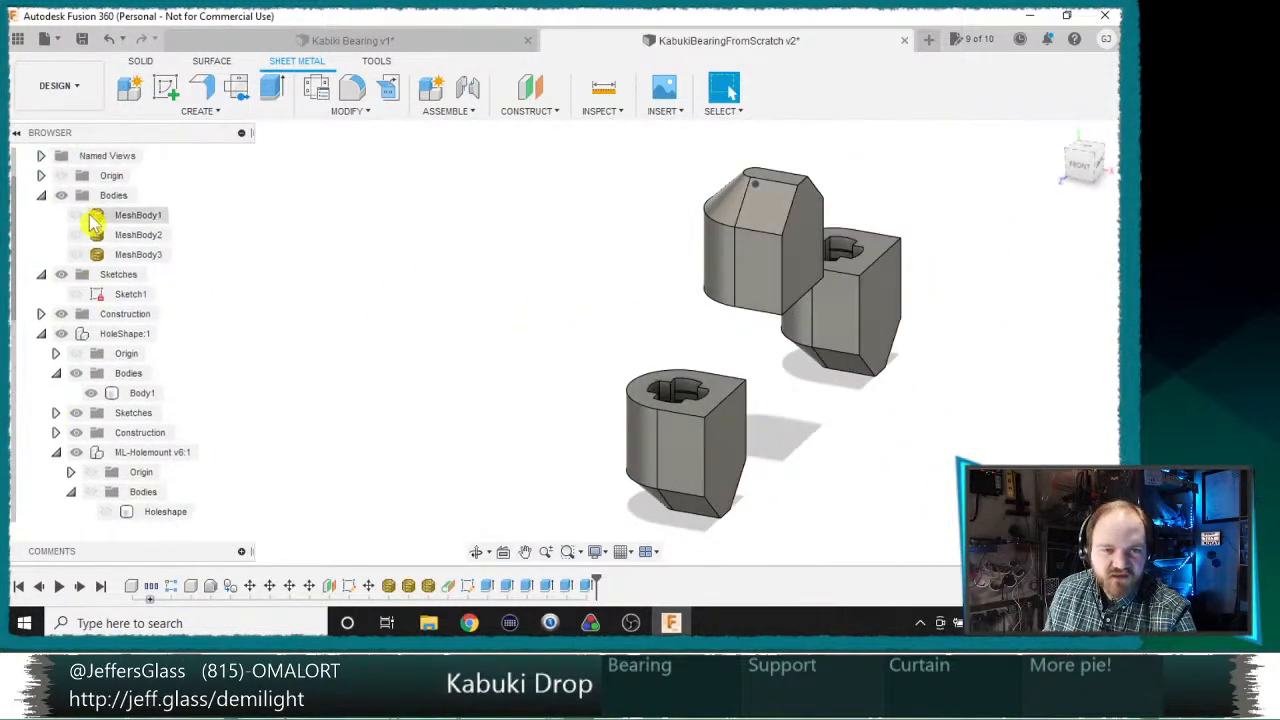
scroll(90, 217, "up", 1)
left_click(77, 236)
left_click(78, 256)
left_click(78, 256)
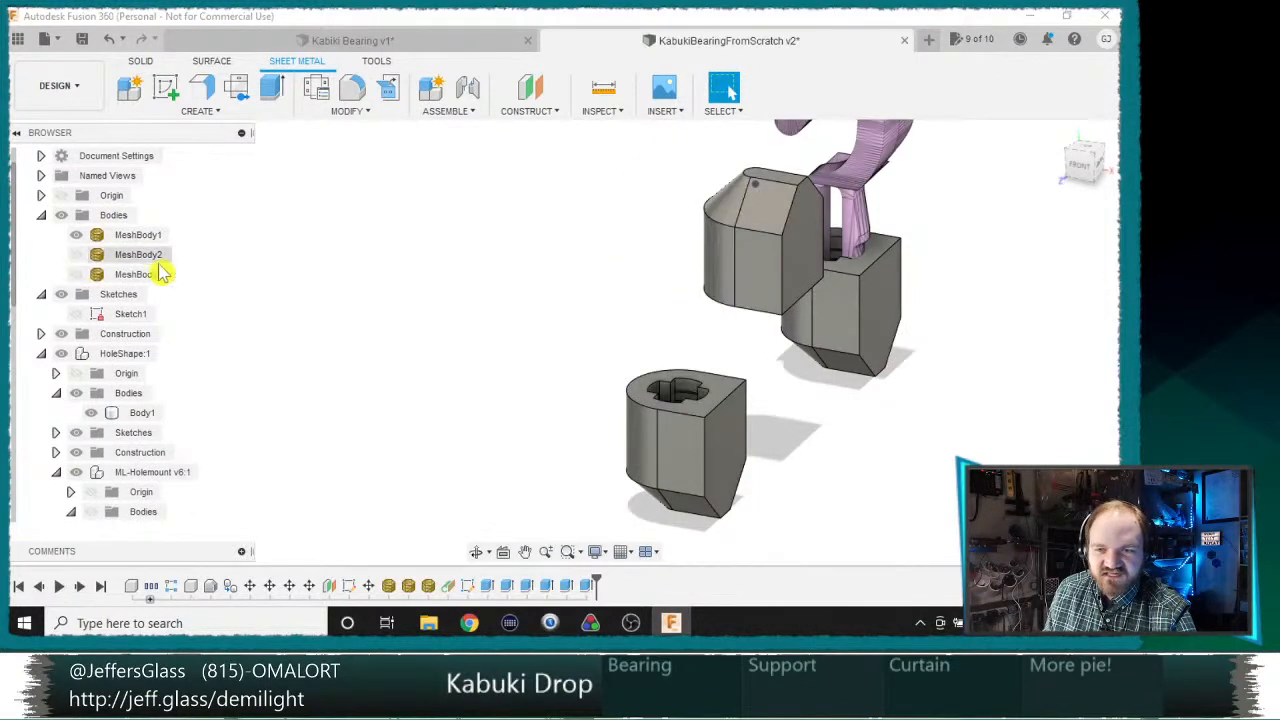
left_click(77, 256)
left_click(77, 275)
middle_click_drag(529, 323, 551, 338, "shift")
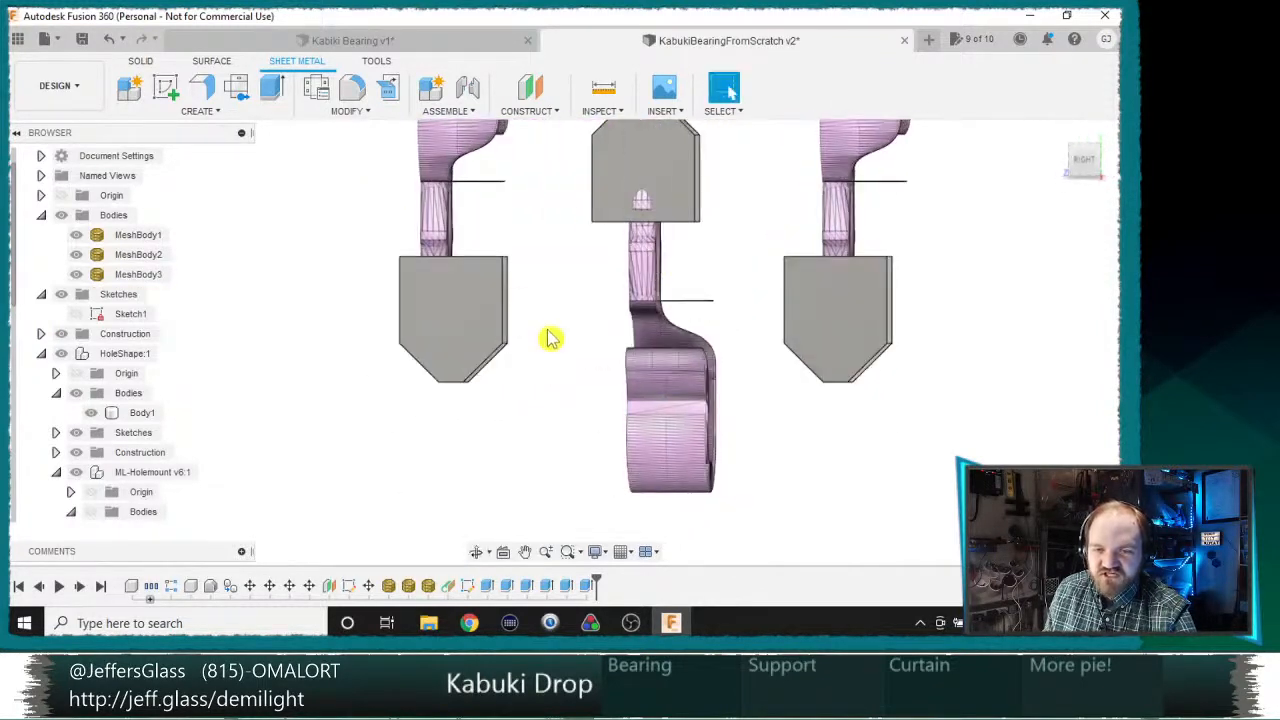
Step: Create a new sketch on the flat side face of the bearing supports, viewed straight on from the right
middle_click_drag(745, 257, 889, 388)
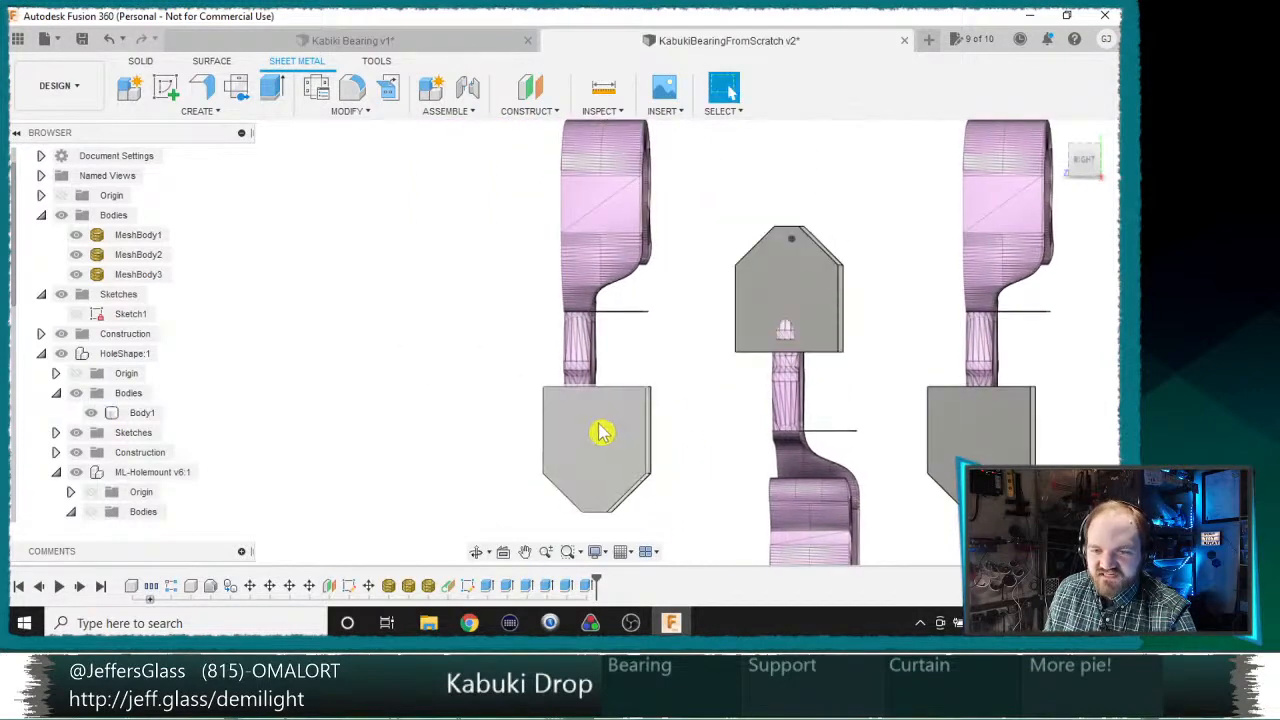
middle_click_drag(912, 430, 766, 194)
left_click(735, 197)
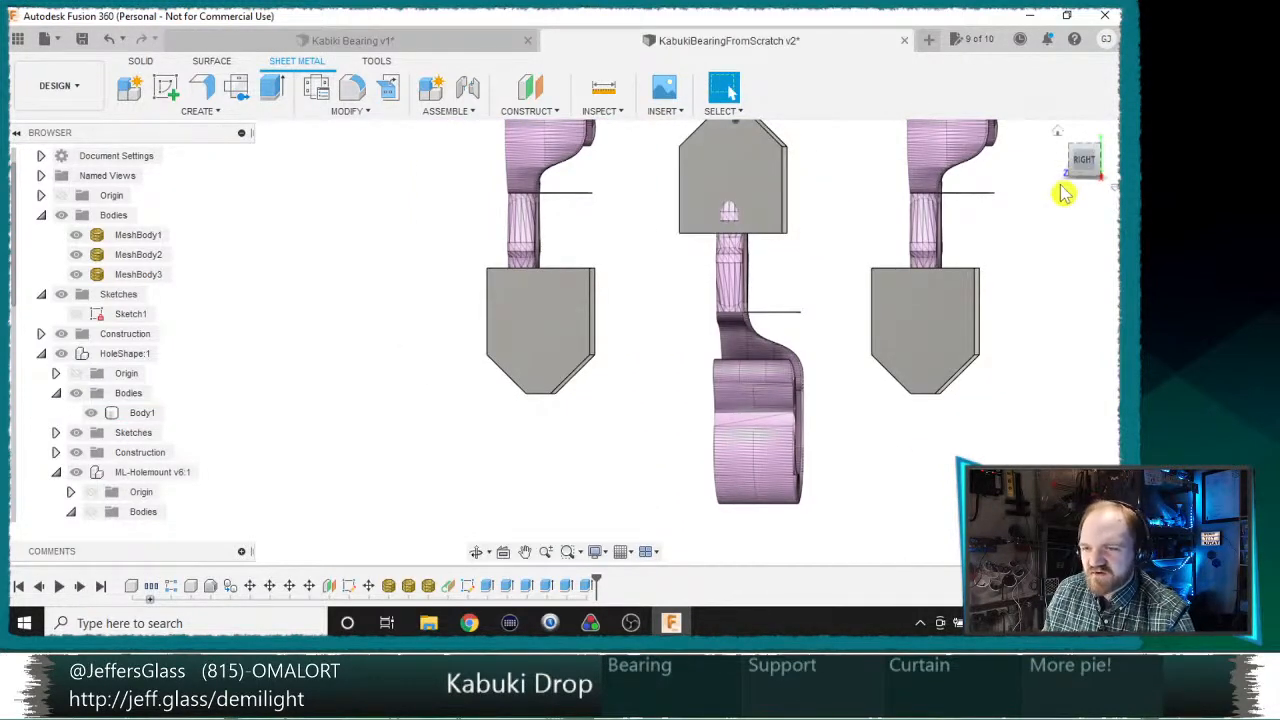
left_click(1086, 165)
left_click(166, 89)
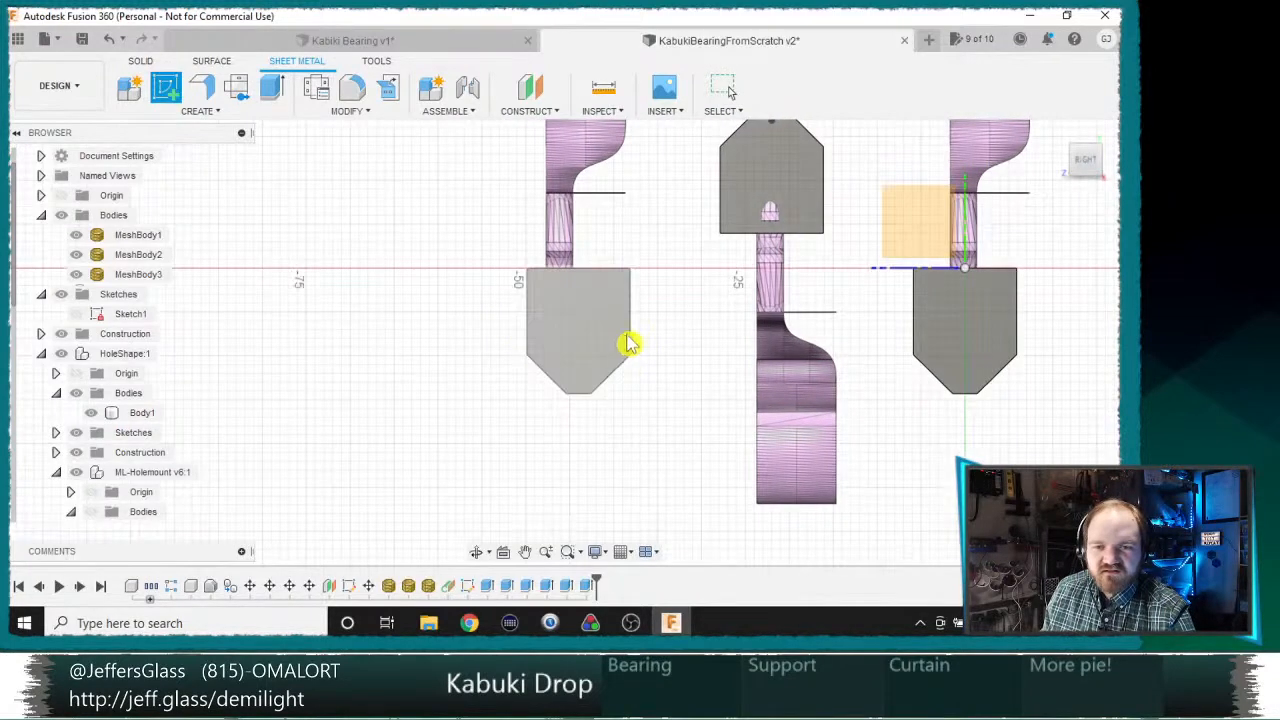
left_click(986, 320)
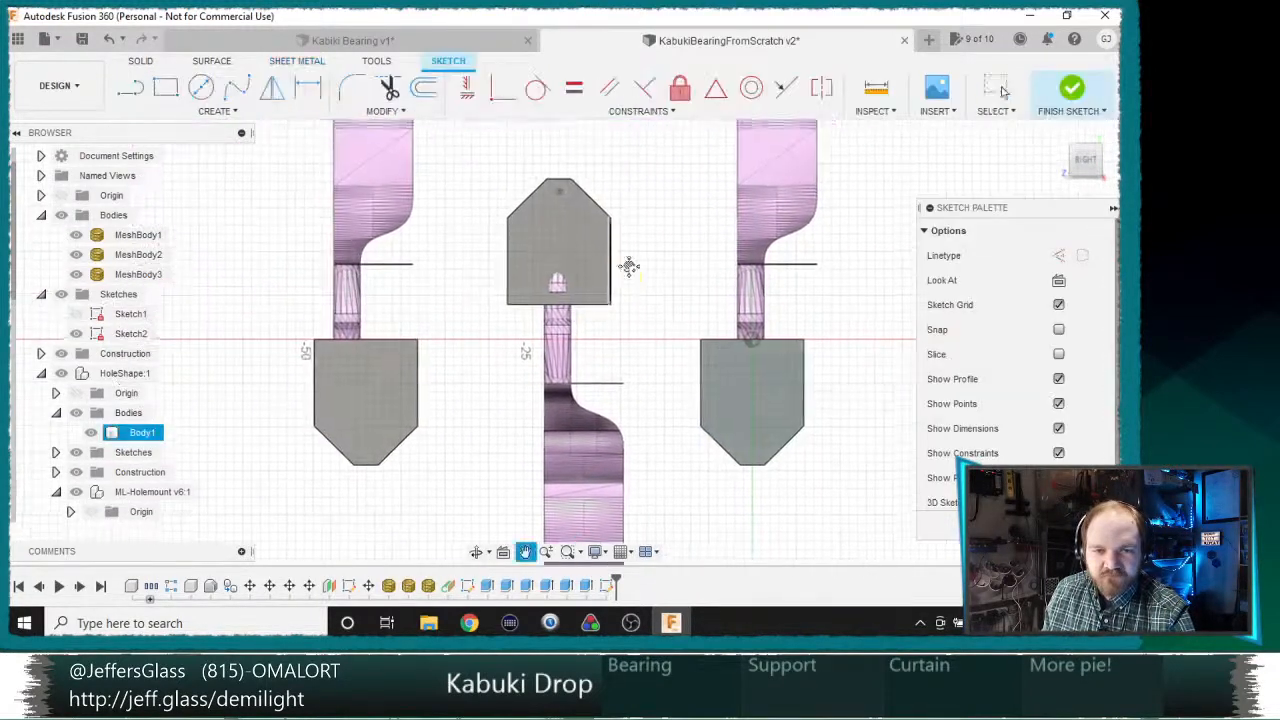
Step: Project the flat side faces of all three bearing supports into the sketch
key("p")
left_click(569, 251)
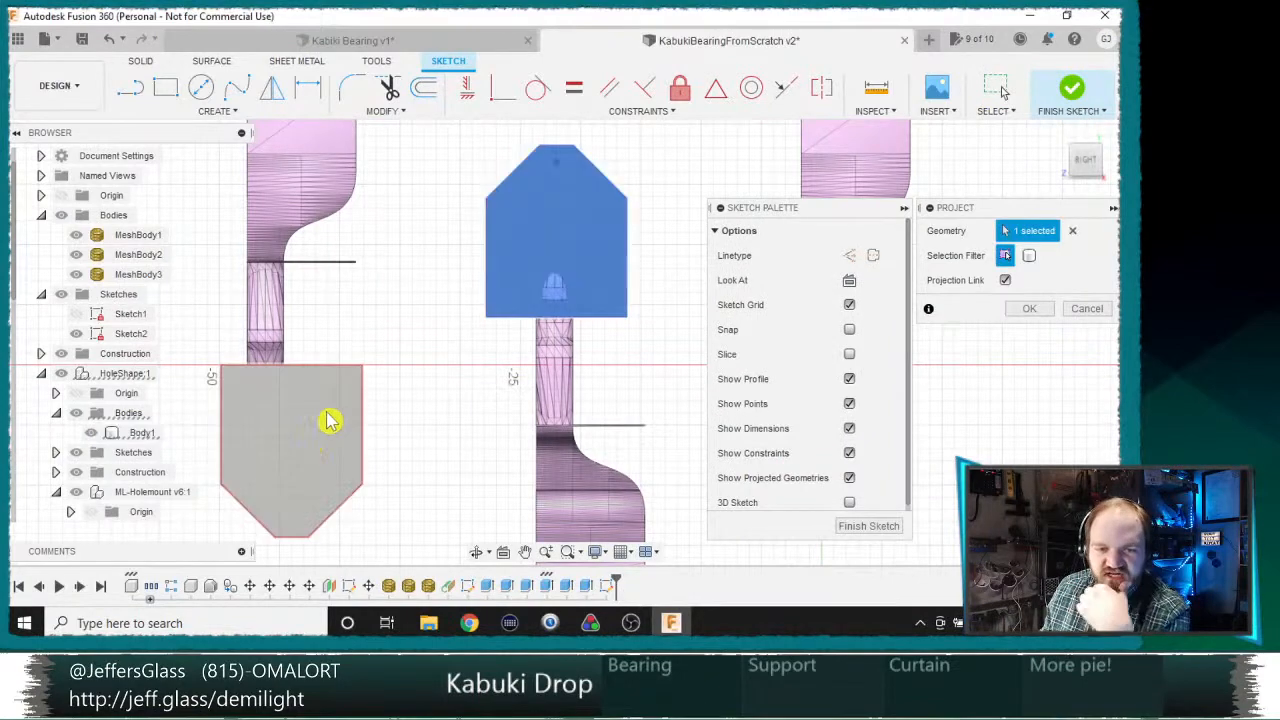
left_click(331, 420)
middle_click_drag(515, 336, 423, 314)
left_click(693, 416)
key("Return")
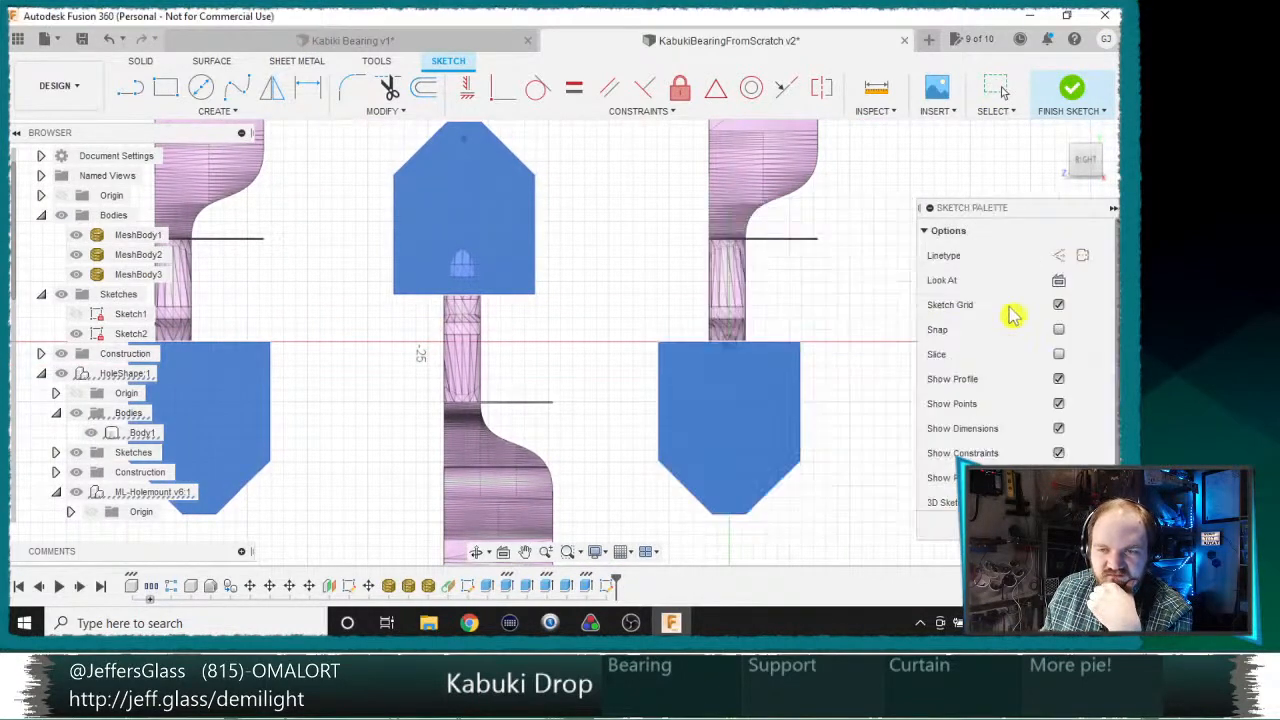
Step: Draw two diagonal lines joining the upper and lower side corners of the middle support to those of the support nearest the origin
middle_click_drag(512, 288, 581, 254)
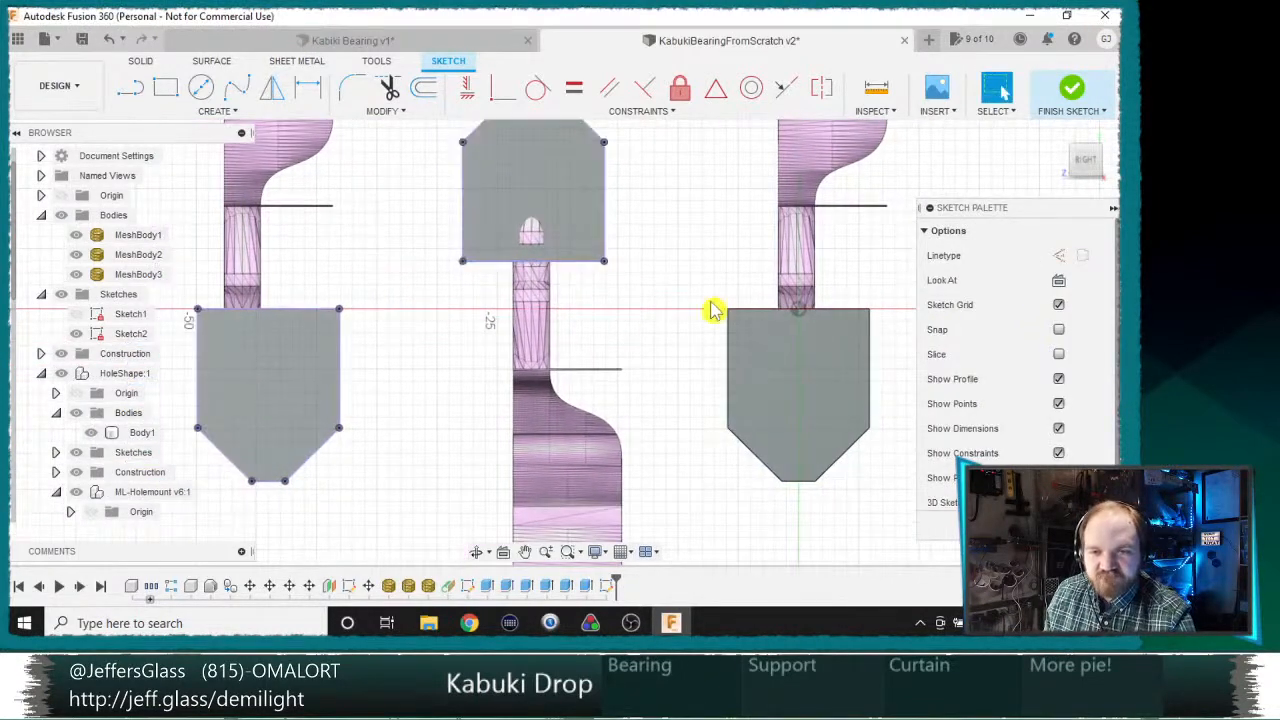
middle_click_drag(673, 205, 680, 210)
key("l")
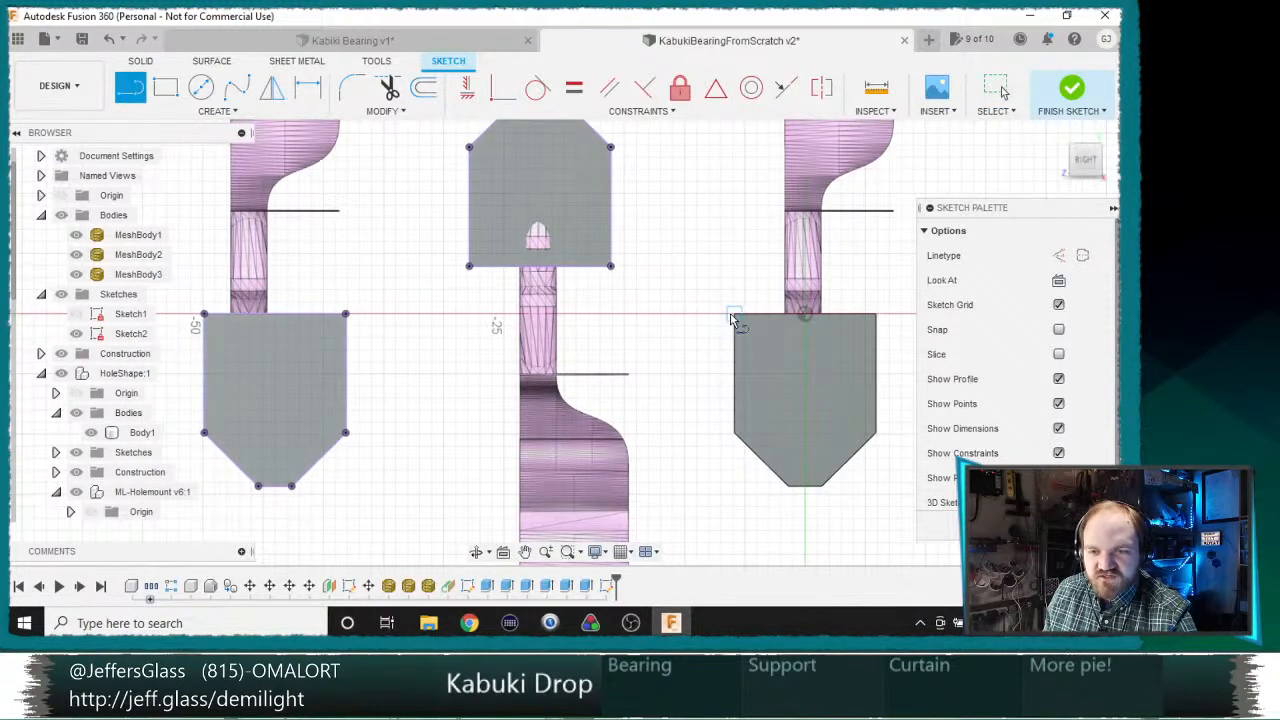
left_click(734, 314)
double_click(610, 147)
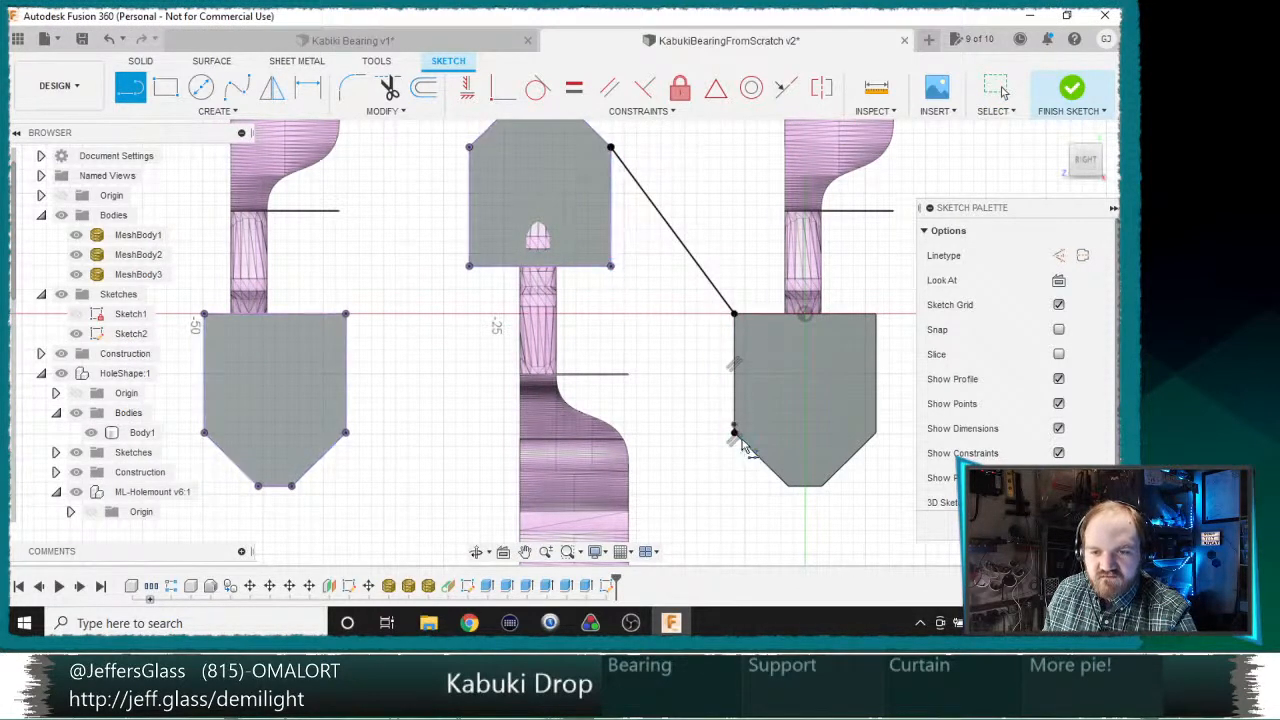
key("Escape")
key("l")
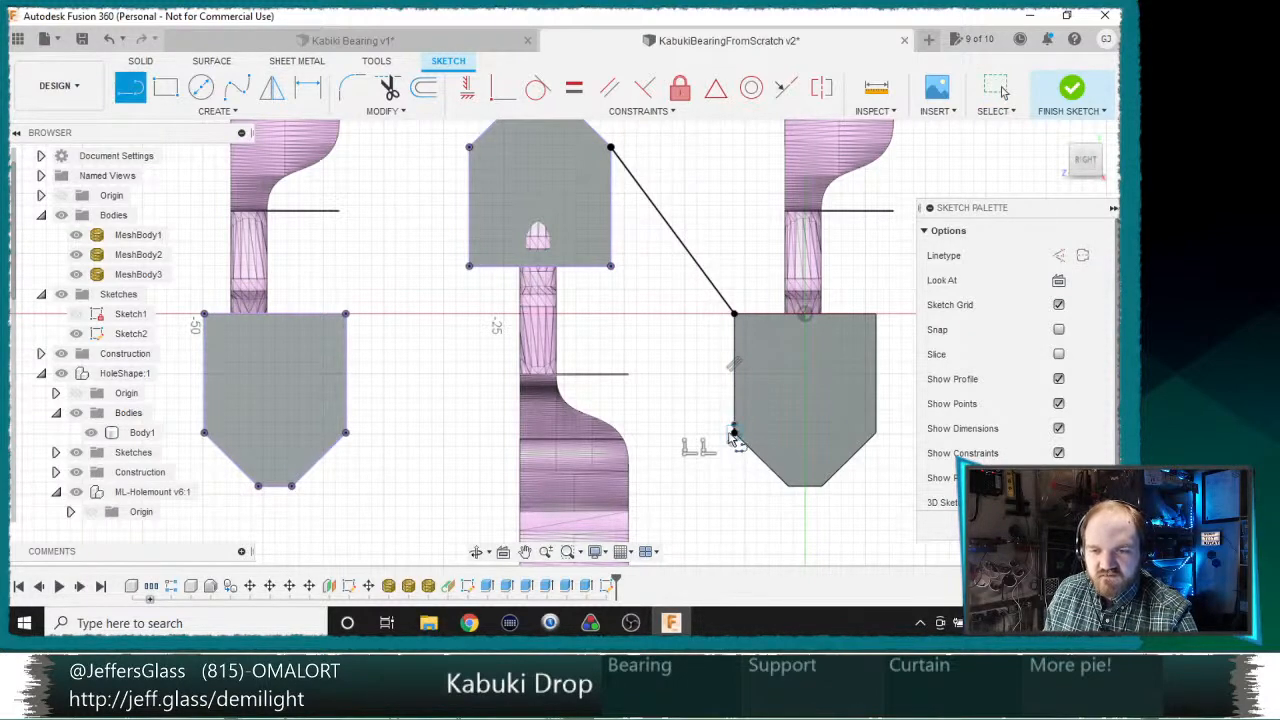
left_click(734, 432)
double_click(610, 265)
Step: Draw two matching diagonal lines from the middle support's other side corners to the remaining outer support, and finish the sketch
left_click(469, 148)
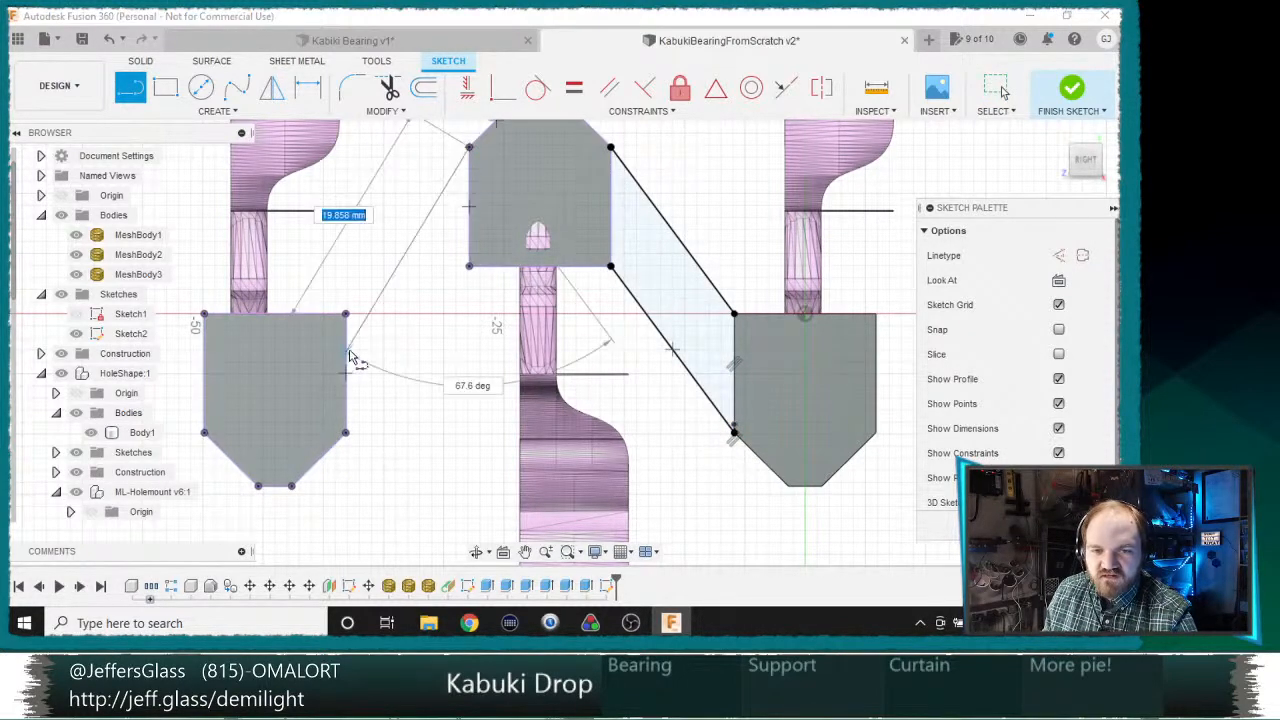
double_click(345, 314)
left_click(469, 267)
double_click(345, 432)
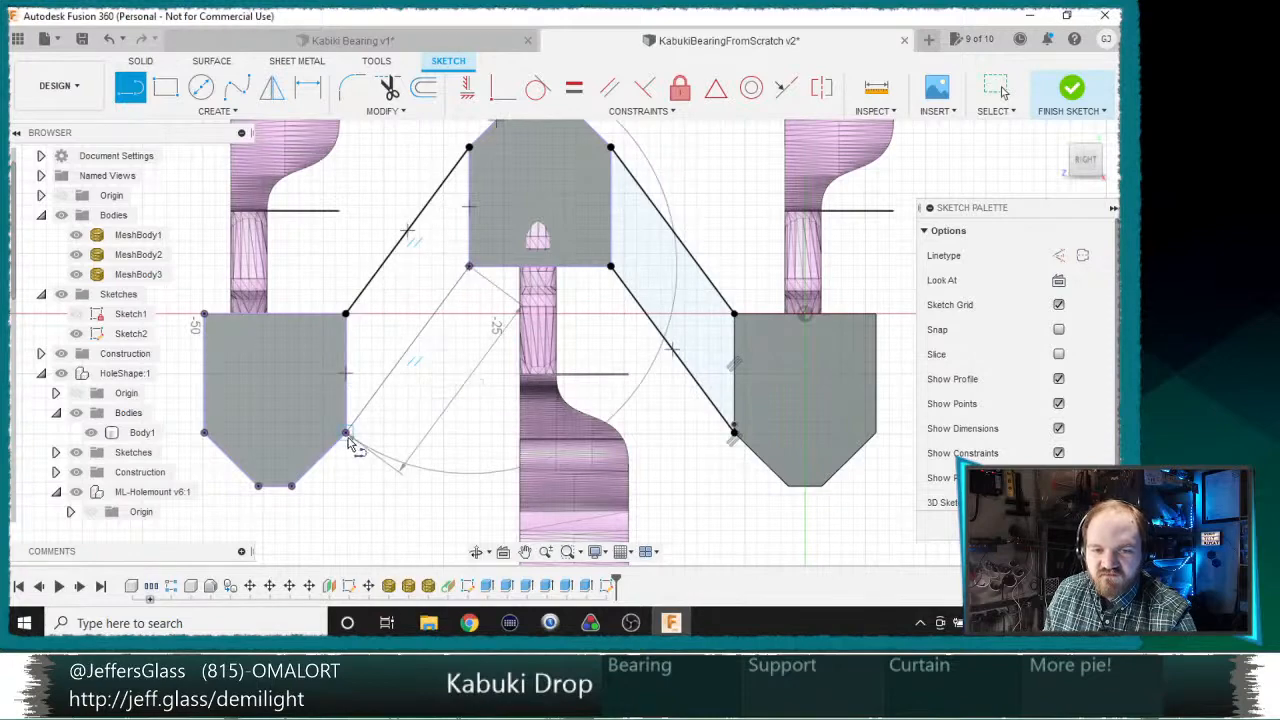
mouse_move(345, 432)
middle_mouse_down("shift")
mouse_move(414, 293)
mouse_move(427, 316)
middle_mouse_up("shift")
key("l")
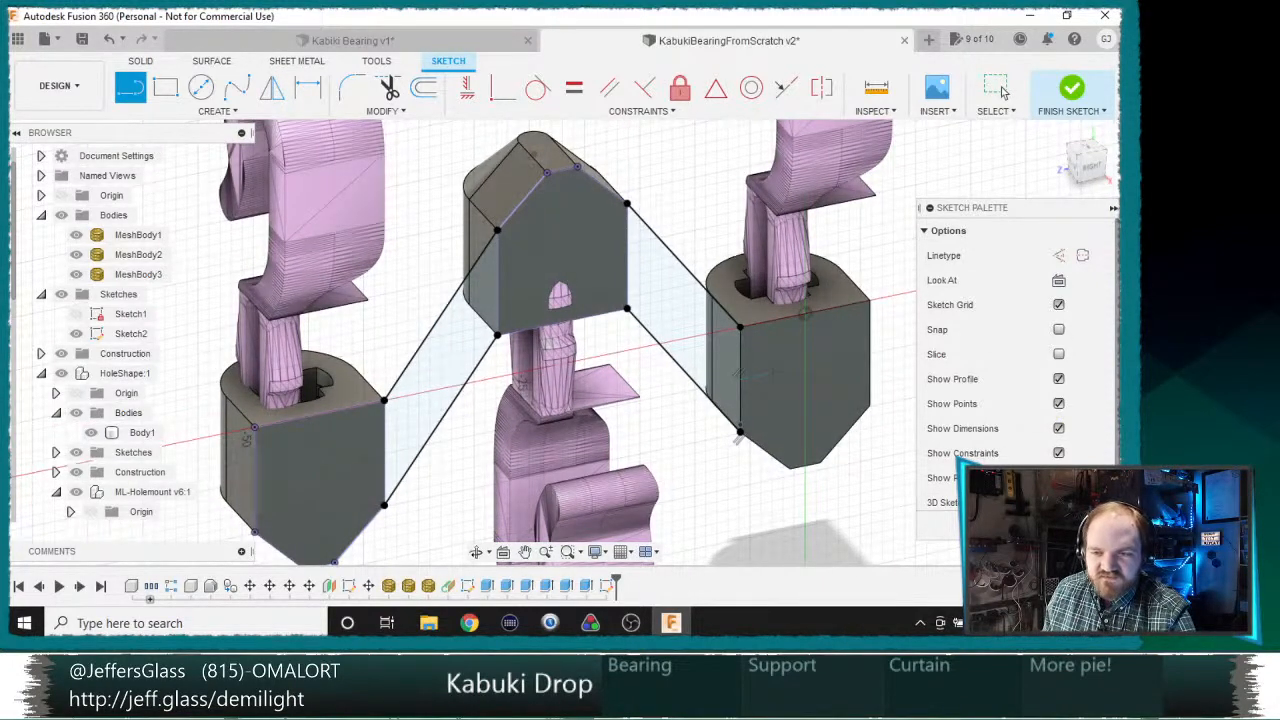
left_click(1071, 88)
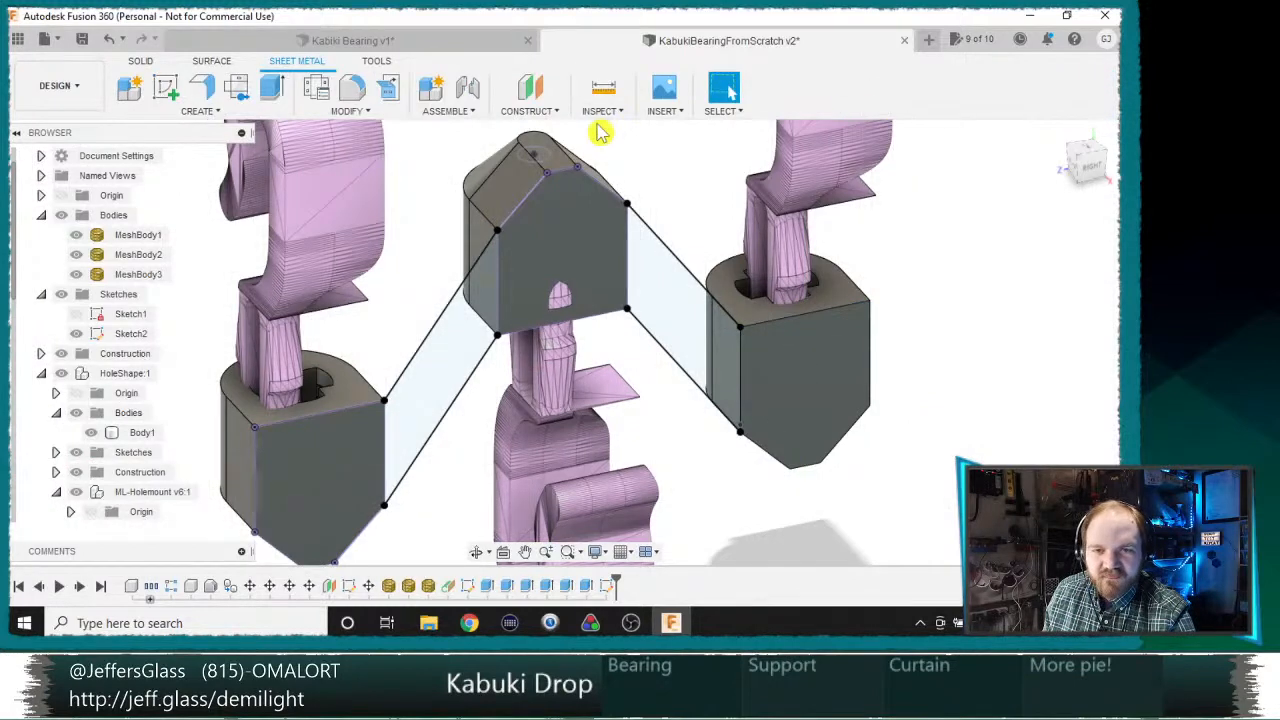
Step: Create a construction plane at a 90 degree angle through the rear vertical edge of the middle support
left_click(534, 92)
left_click(602, 93)
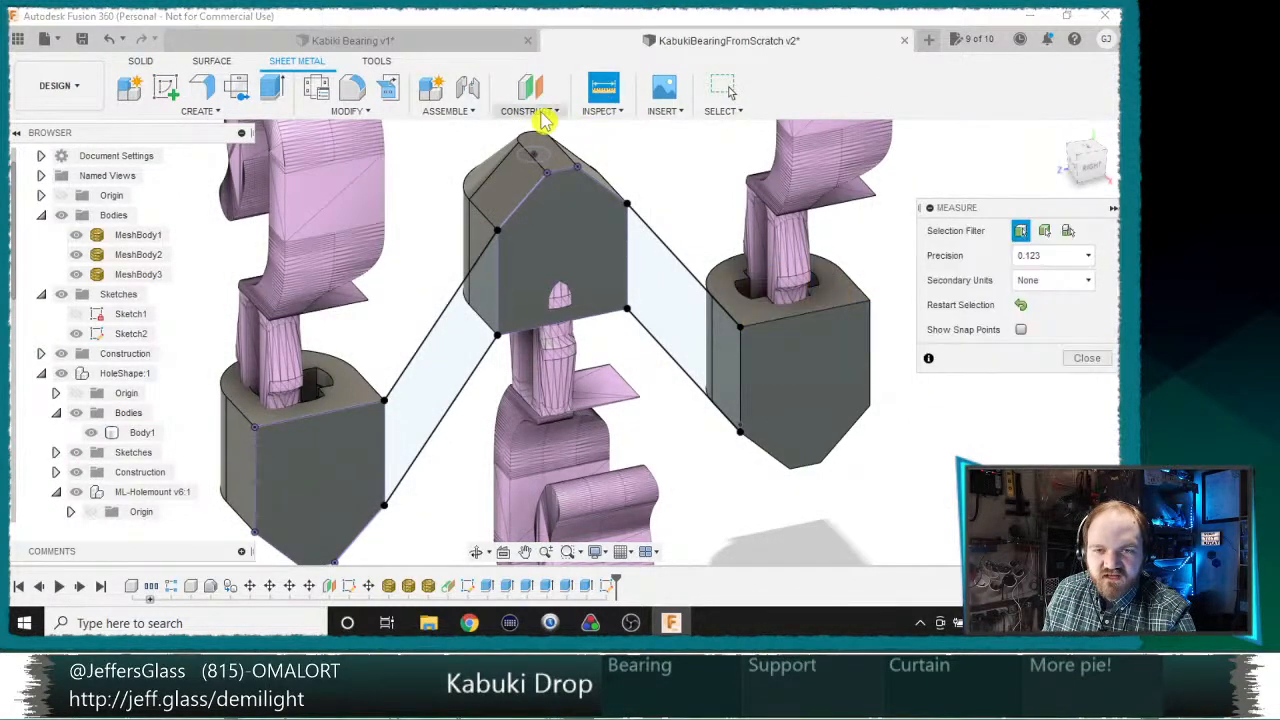
left_click(543, 114)
left_click(541, 147)
left_click(477, 257)
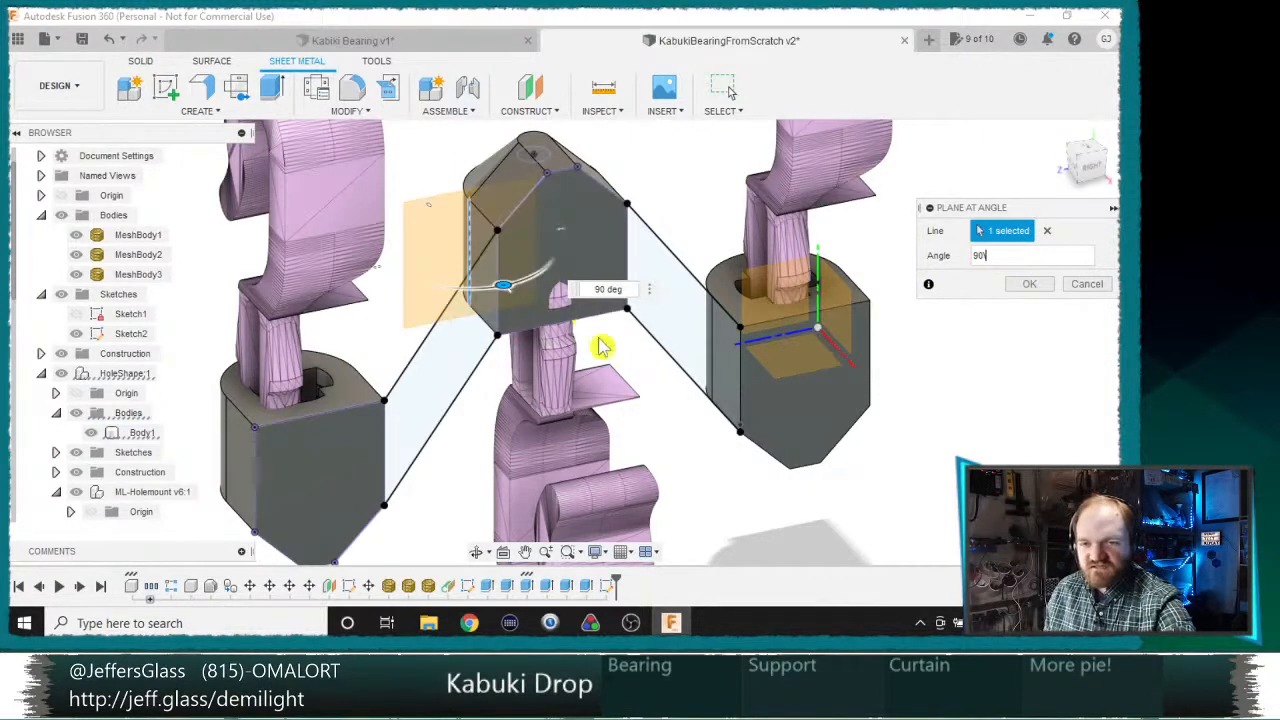
left_click(1030, 285)
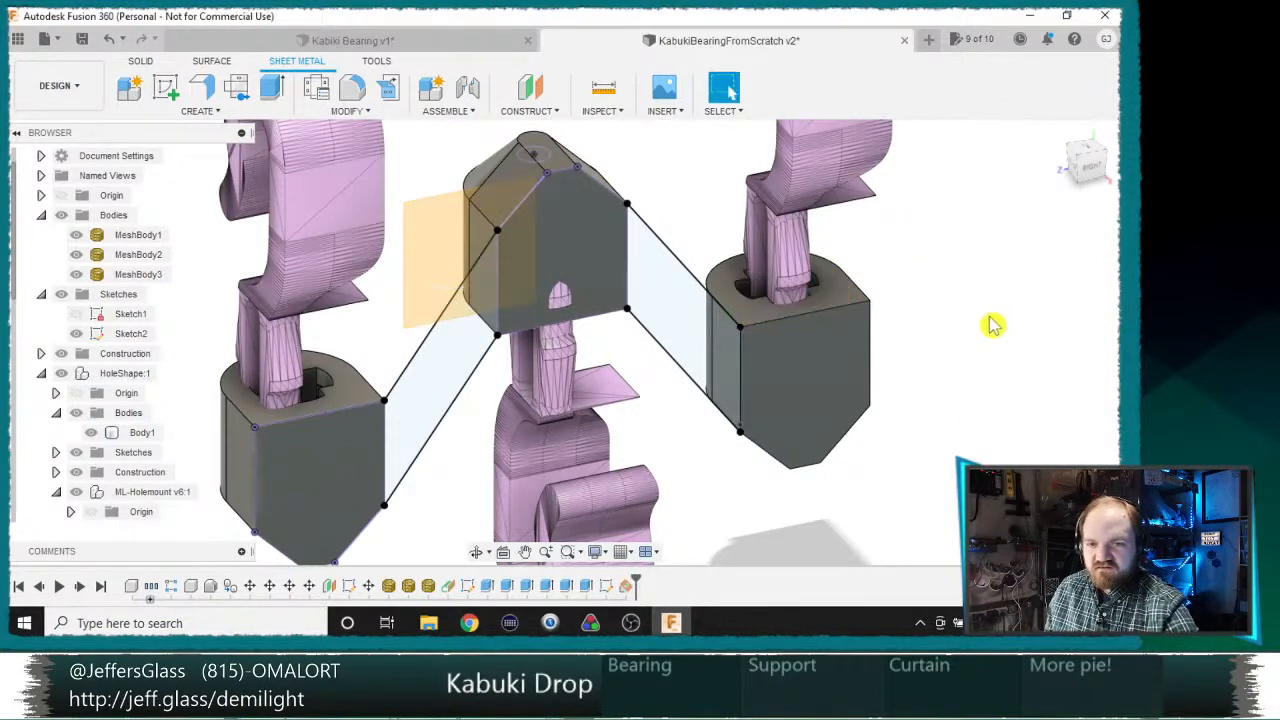
Step: Extrude both diagonal arm profiles using the To Object extent up to the angled construction plane, joining them to the supports
key("e")
left_click(443, 354)
left_click(652, 293)
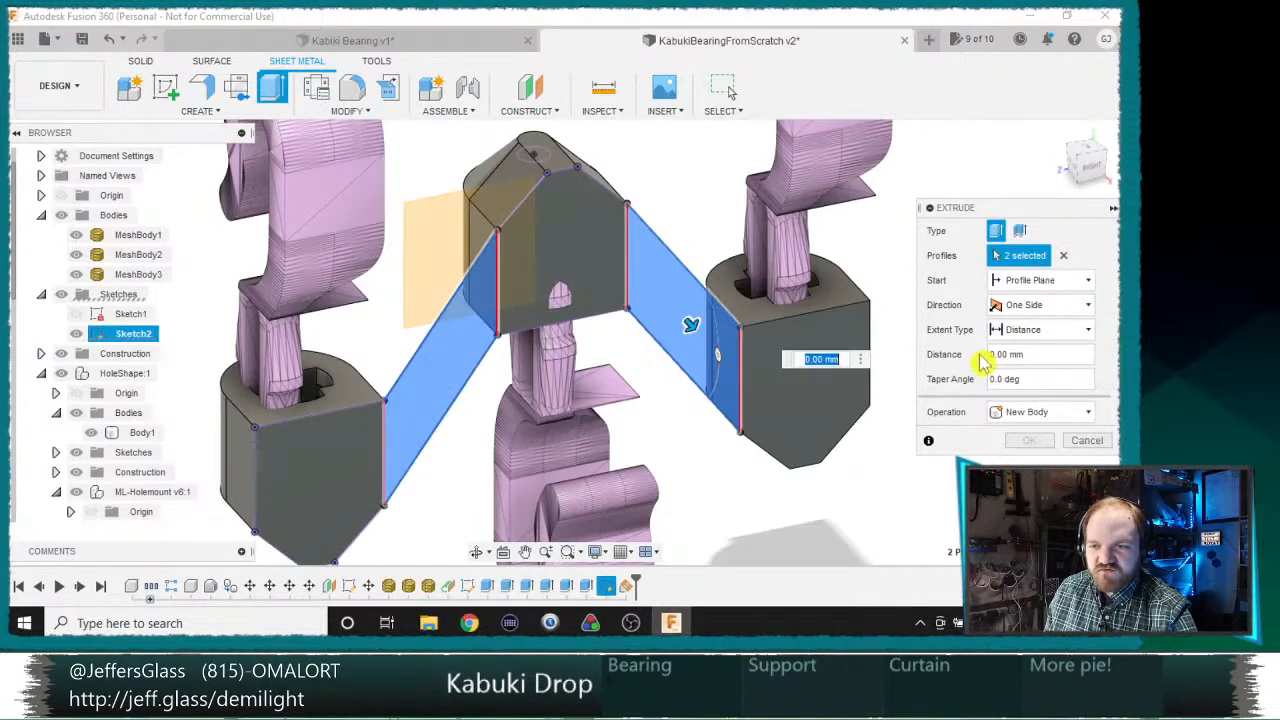
left_click(1040, 329)
left_click(1015, 366)
left_click(419, 247)
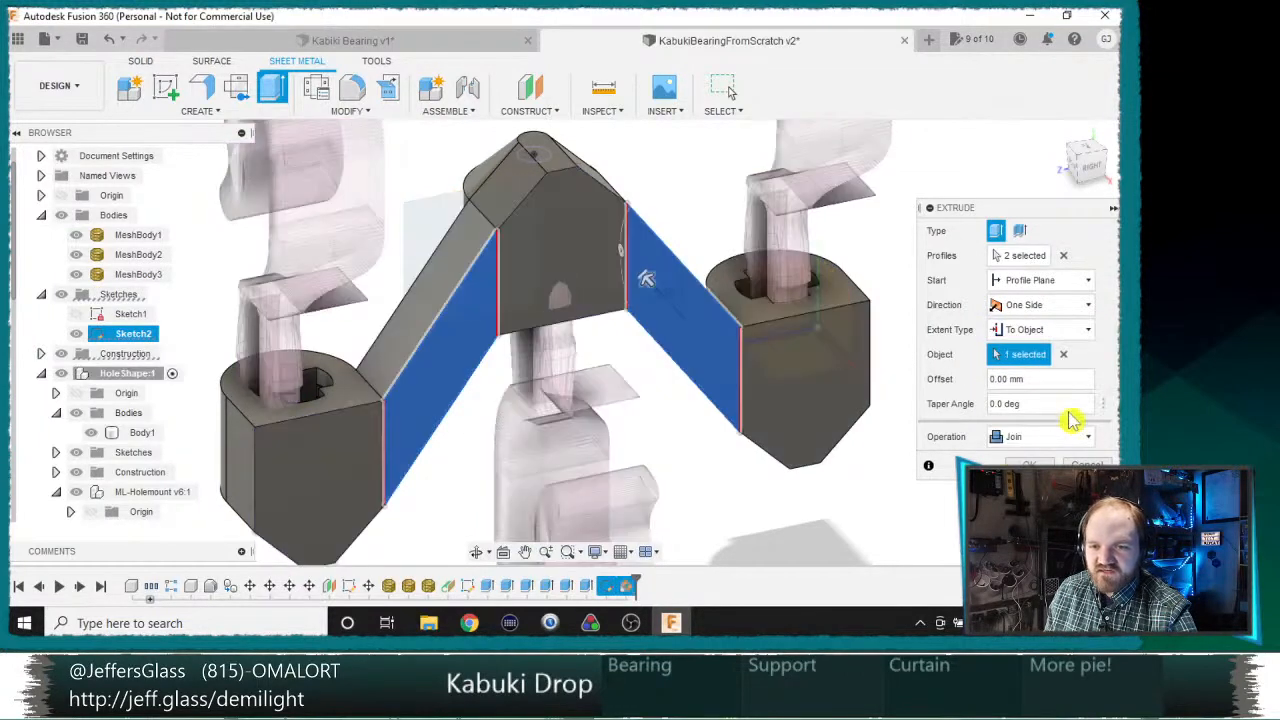
key("Return")
Step: Hide MeshBody3, MeshBody2 and MeshBody1 to leave only the joined support
scroll(651, 448, "down", 3)
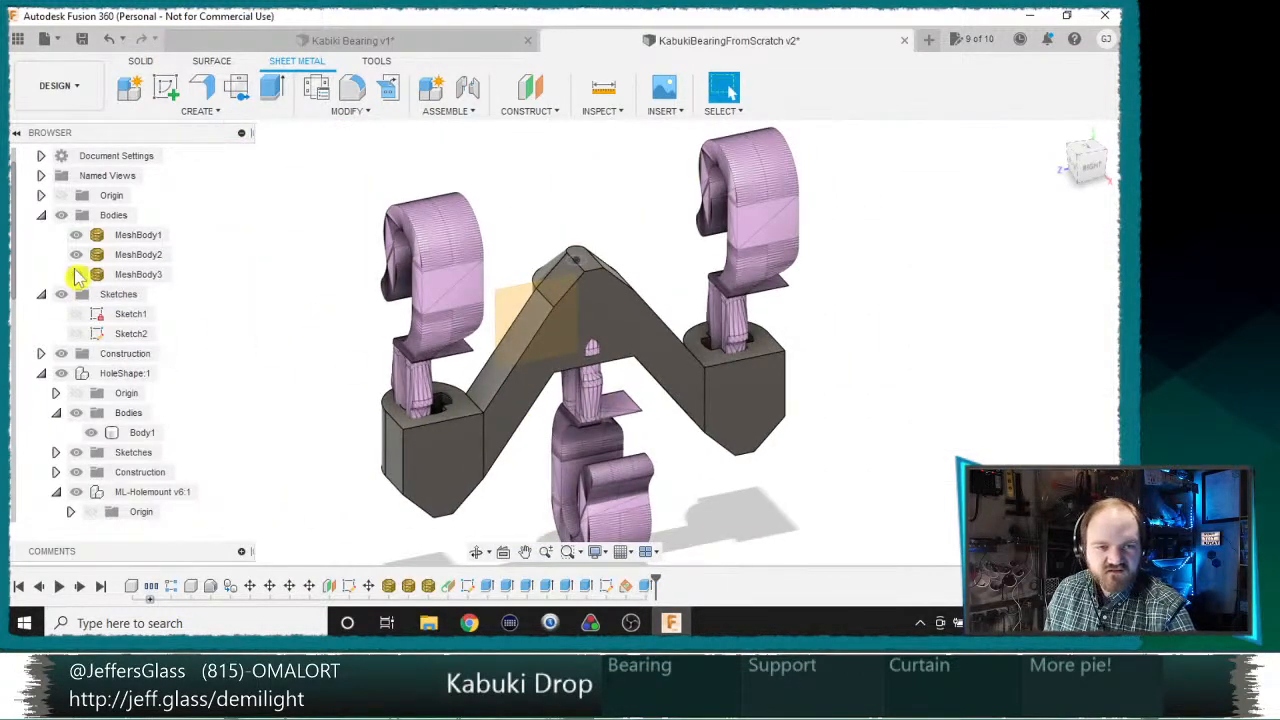
left_click(76, 274)
left_click(76, 254)
left_click(76, 234)
Step: Examine the connecting arms and where they meet the three bearing supports, from the rounded side
middle_click_drag(366, 274, 835, 255, "shift")
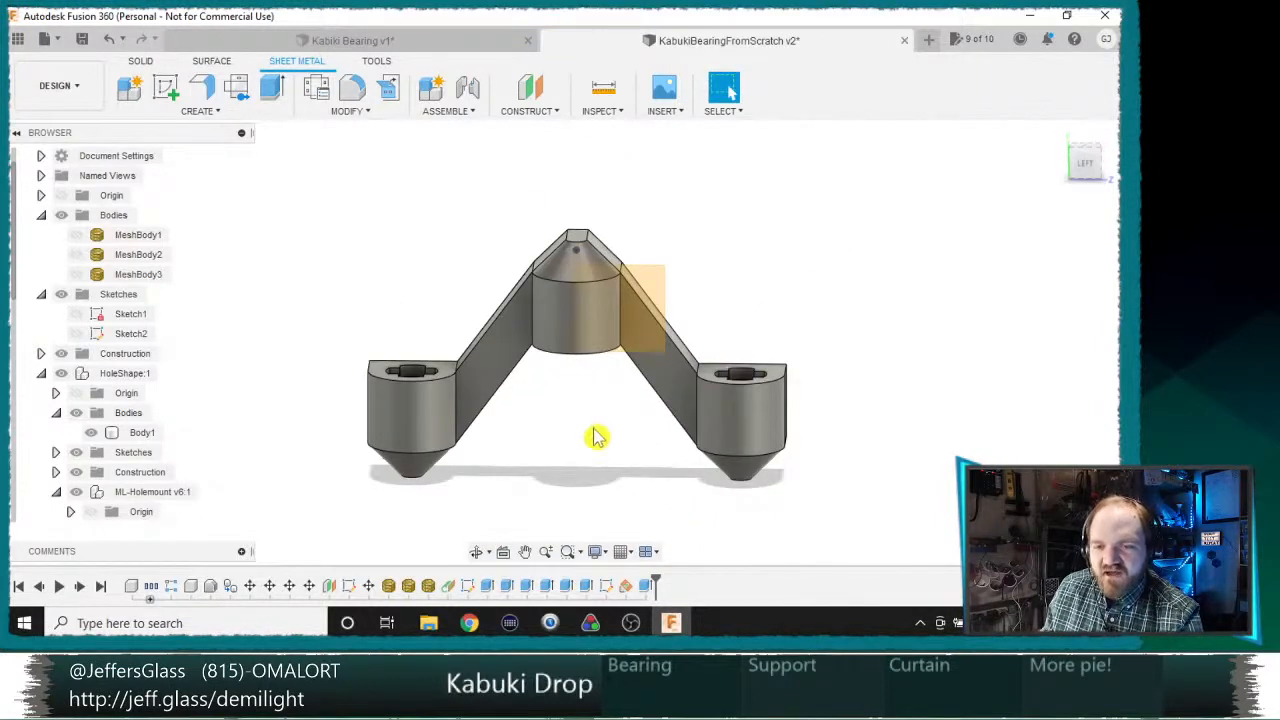
scroll(578, 420, "up", 3)
scroll(597, 349, "up", 2)
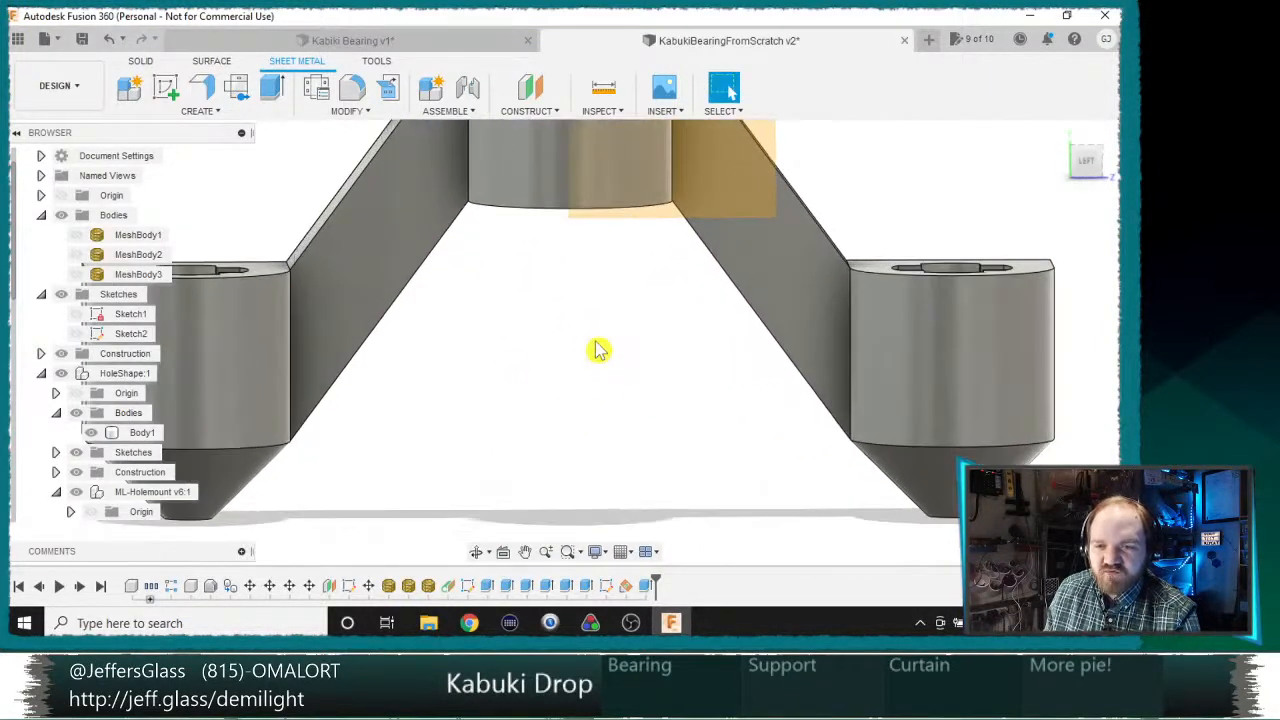
scroll(591, 391, "down", 5)
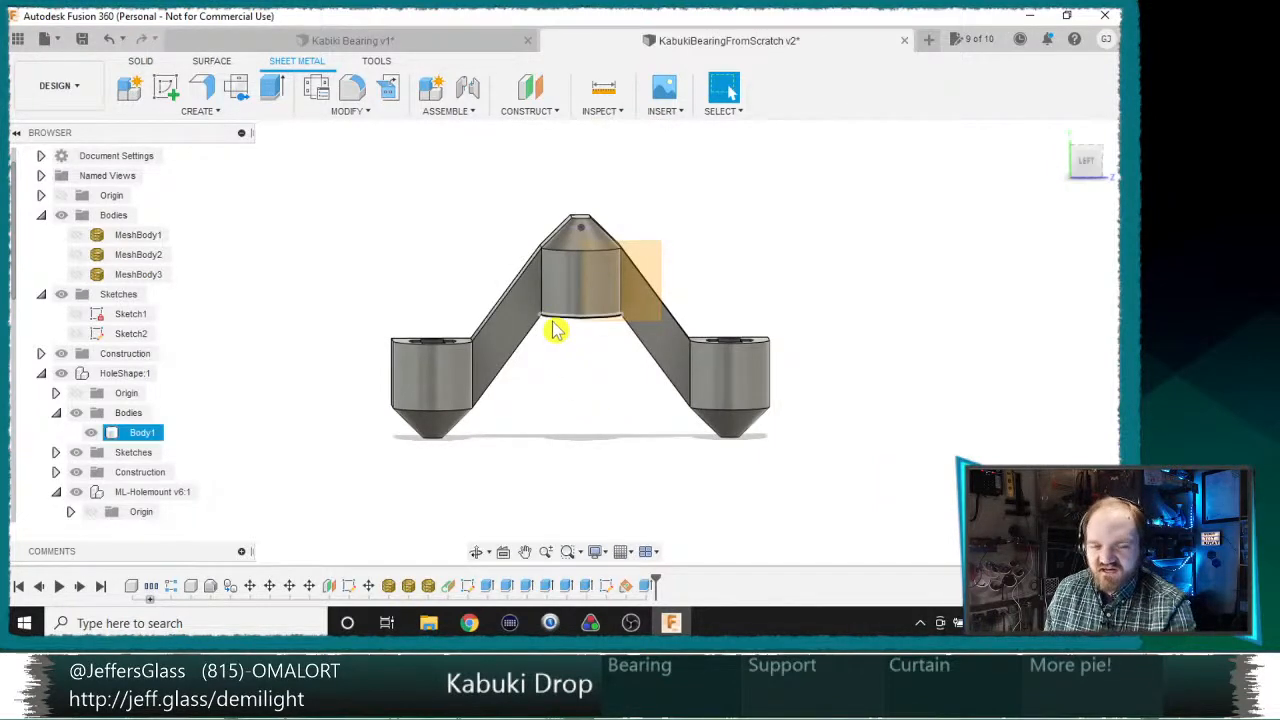
scroll(556, 328, "up", 3)
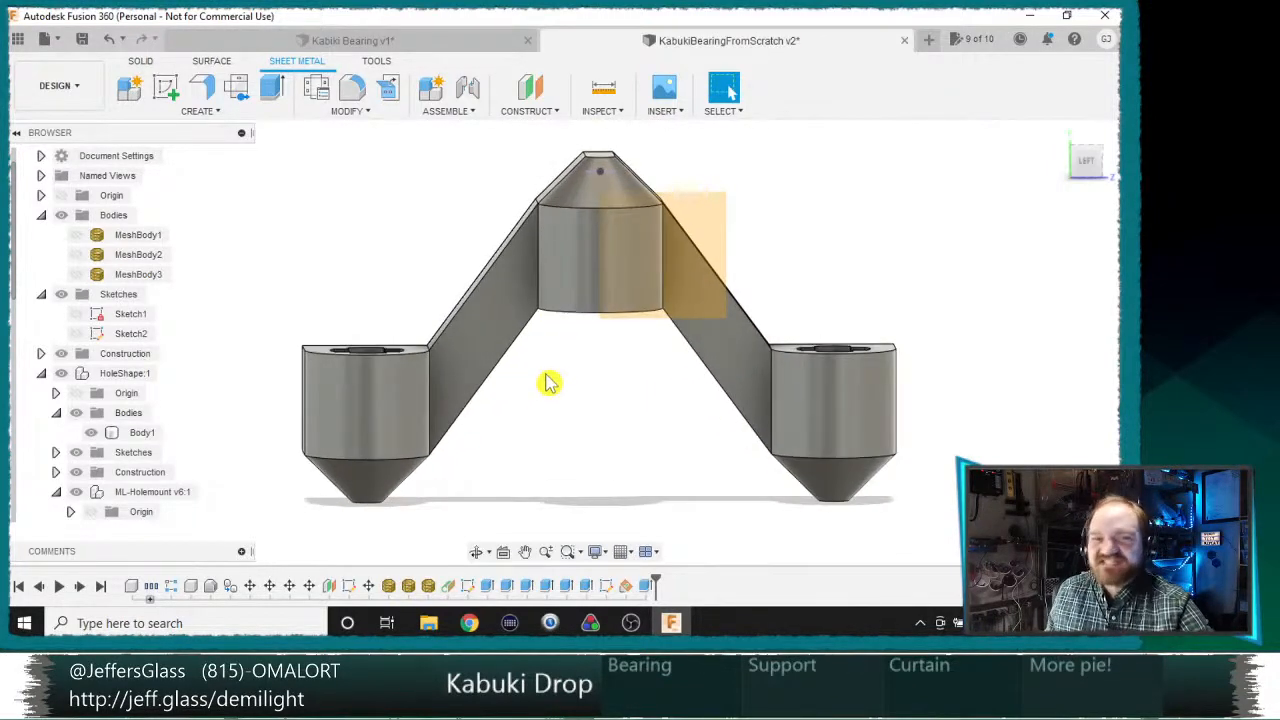
scroll(549, 390, "up", 2)
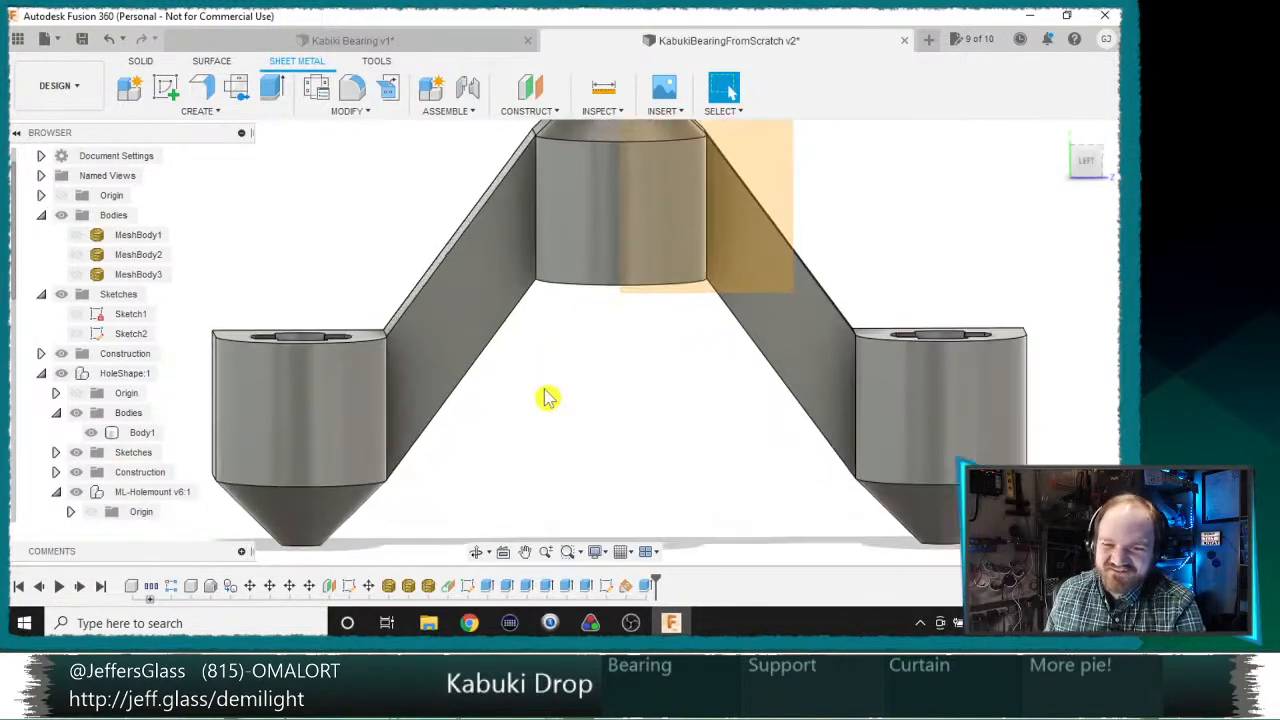
scroll(560, 370, "down", 3)
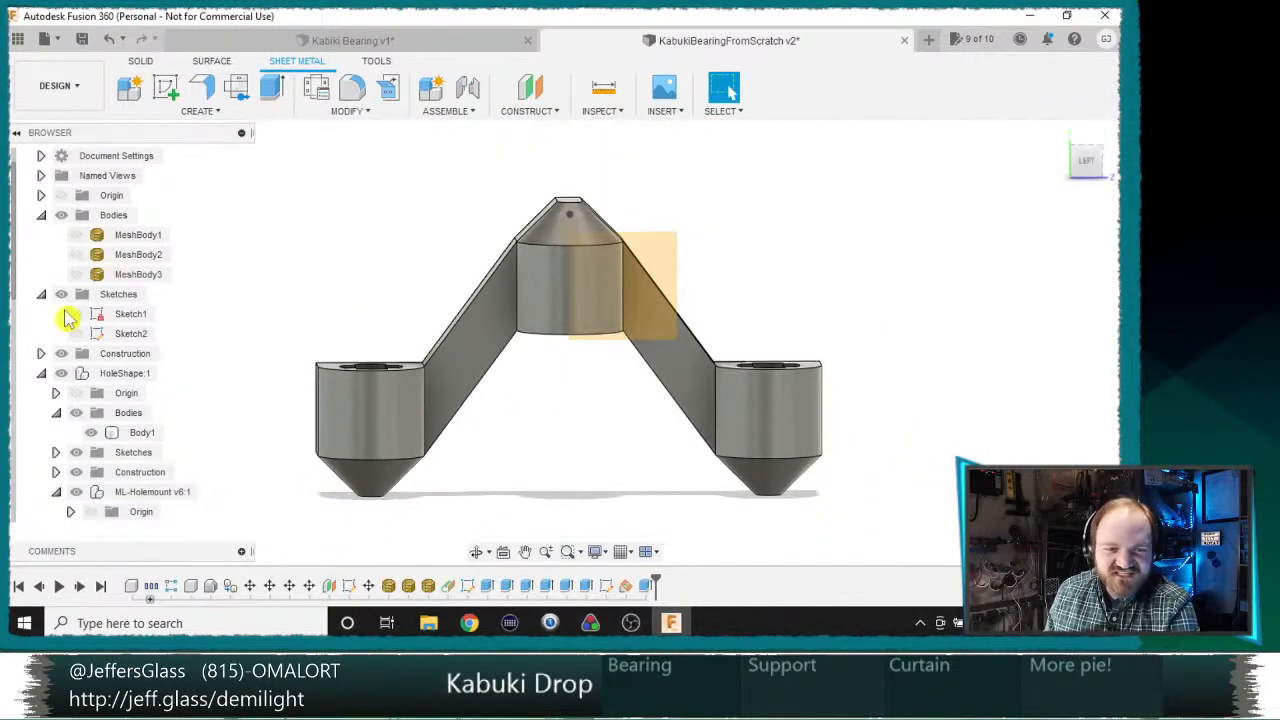
Step: Hide the construction plane beside the middle support
right_click(671, 250)
left_click(661, 266)
right_click(661, 266)
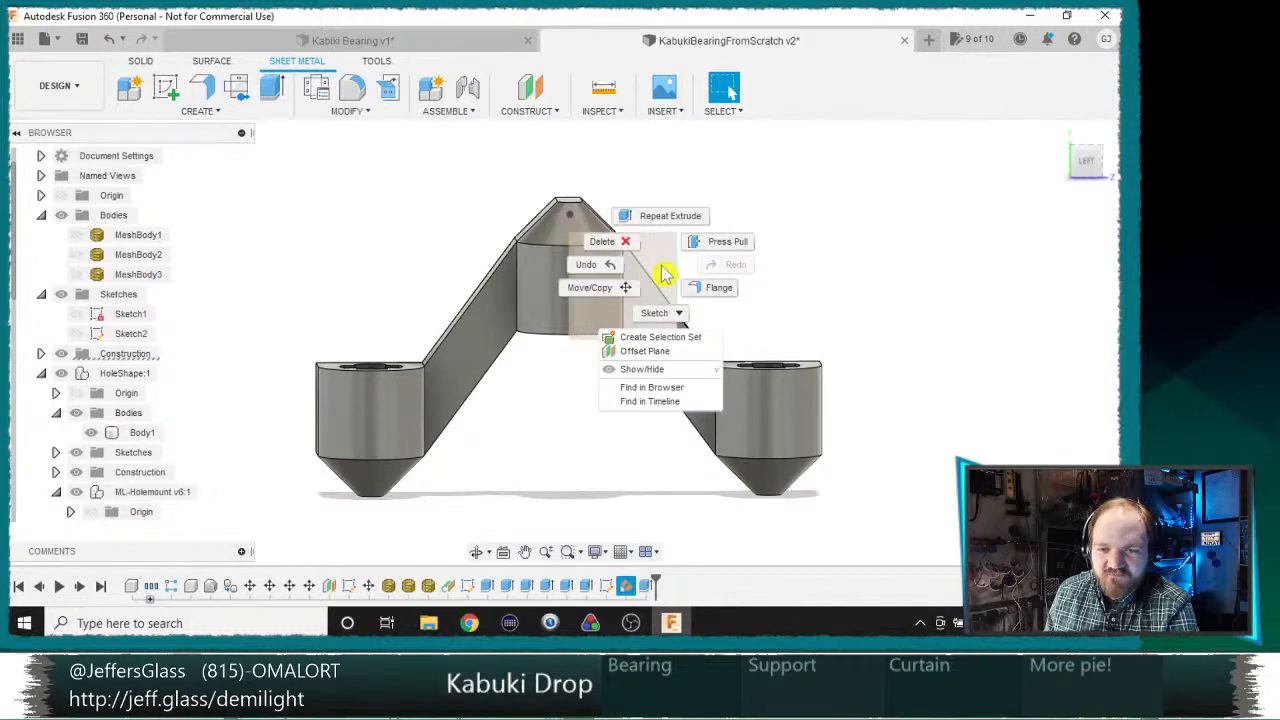
left_click(670, 371)
Step: Examine the joined bracket's overall shape and check which geometry the Extrude1 feature covers
scroll(530, 419, "down", 4)
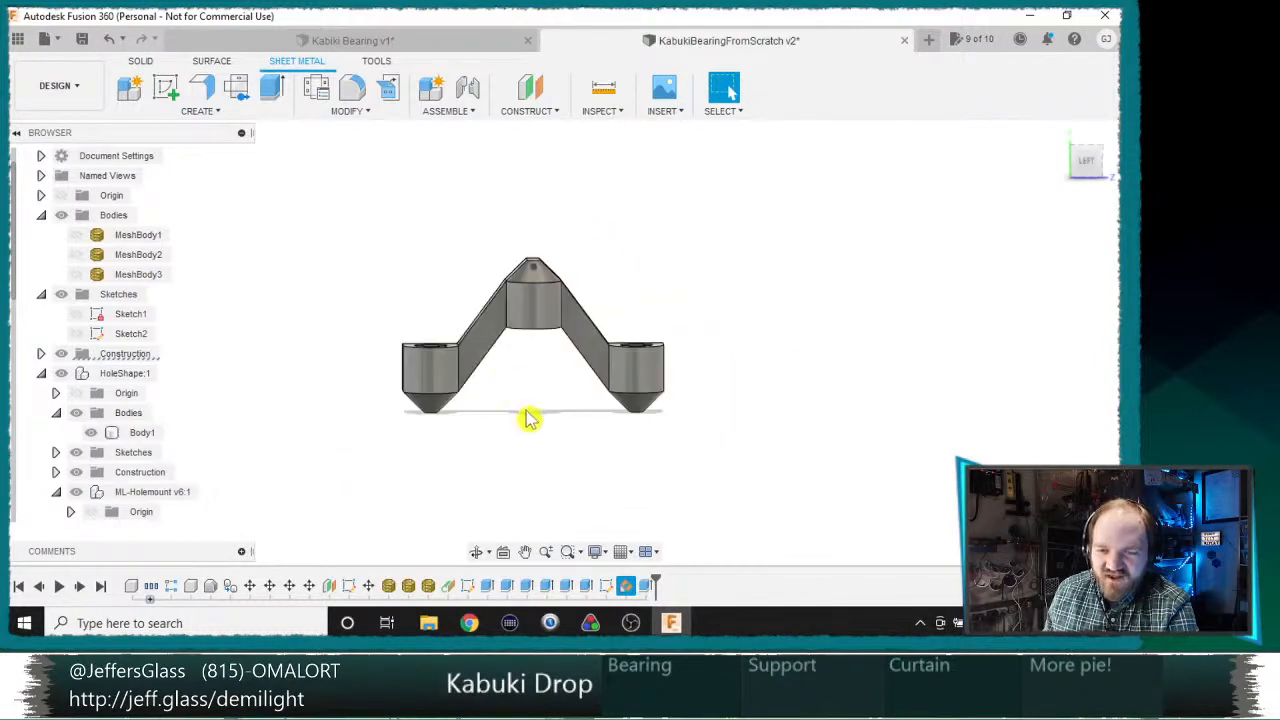
middle_click_drag(530, 419, 704, 226, "shift")
scroll(522, 337, "up", 3)
scroll(522, 337, "up", 3)
scroll(611, 215, "up", 3)
scroll(629, 406, "down", 6)
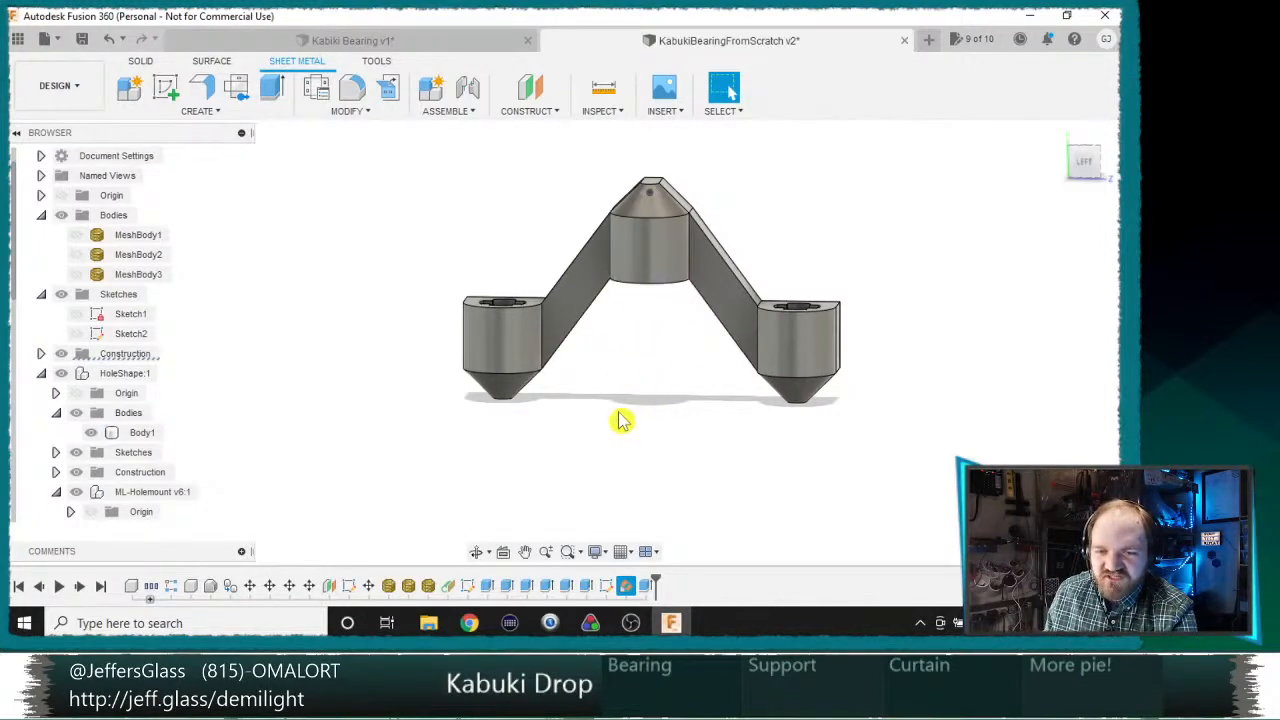
middle_click_drag(620, 420, 594, 440, "shift")
middle_click_drag(684, 418, 757, 384, "shift")
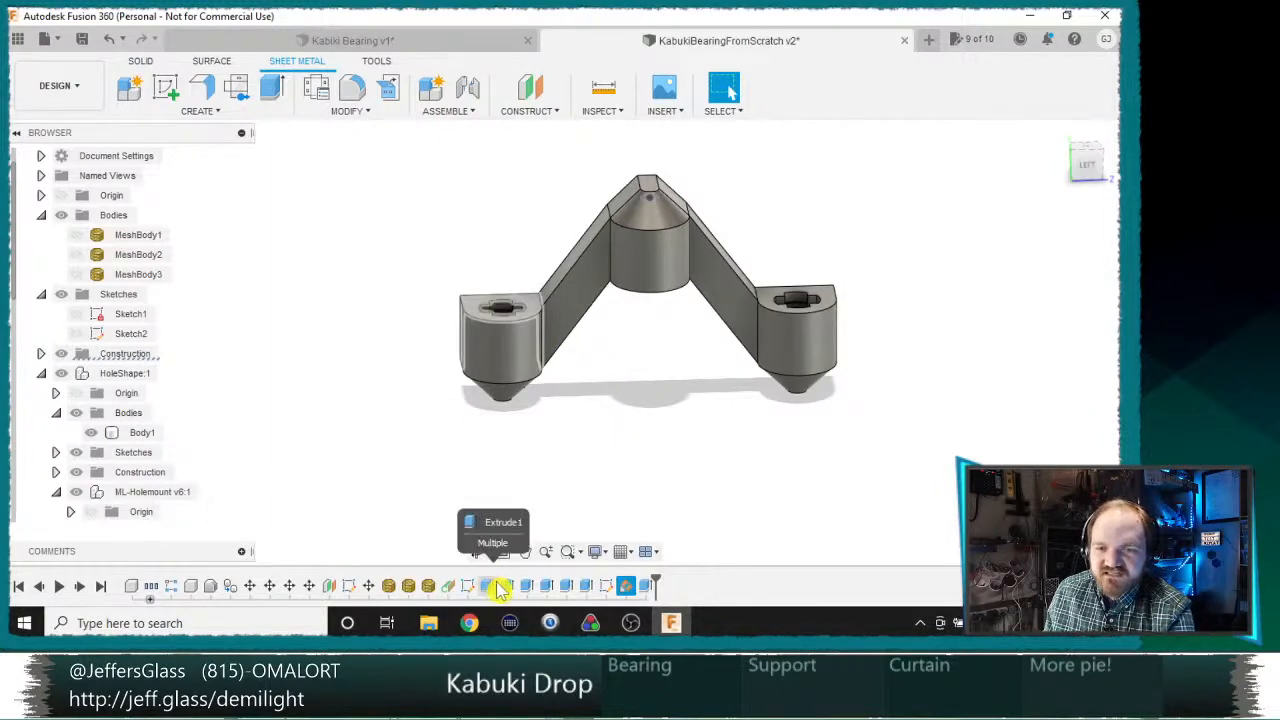
right_click(500, 590)
key("Escape")
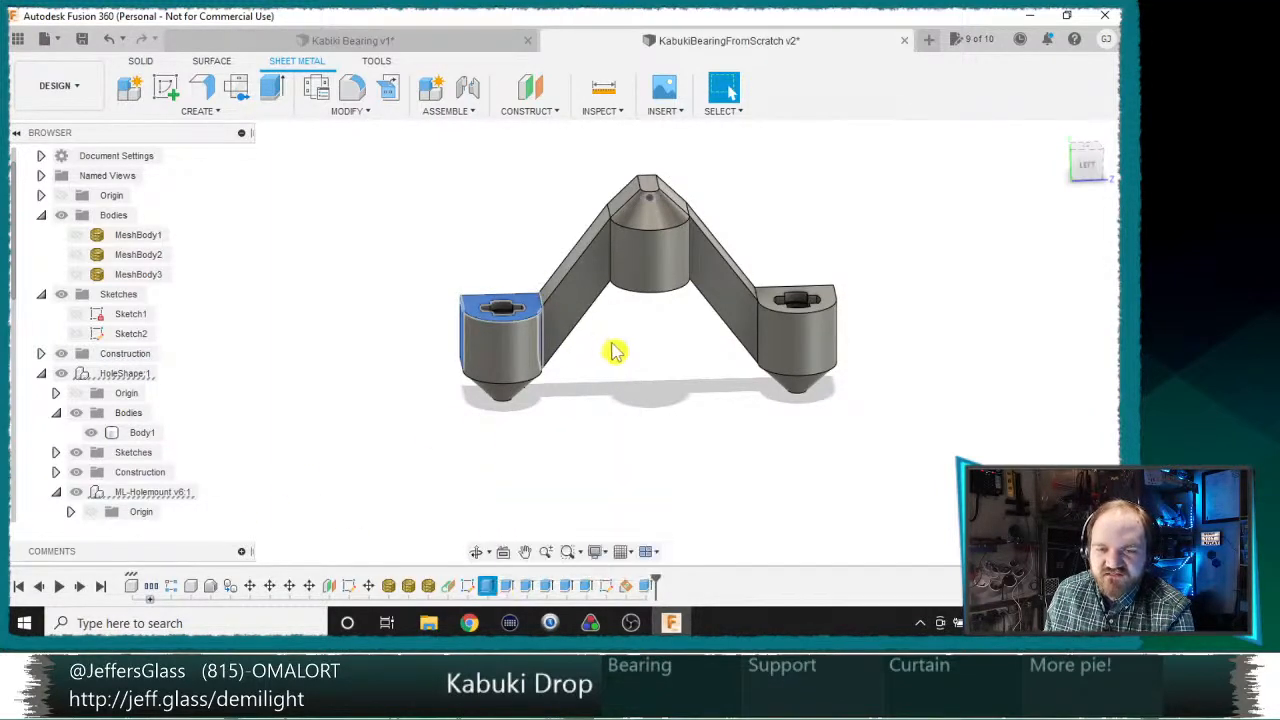
Step: Inspect the bearing openings, tapered ends and connecting arms of the bracket from behind and above
middle_click_drag(614, 349, 715, 360, "shift")
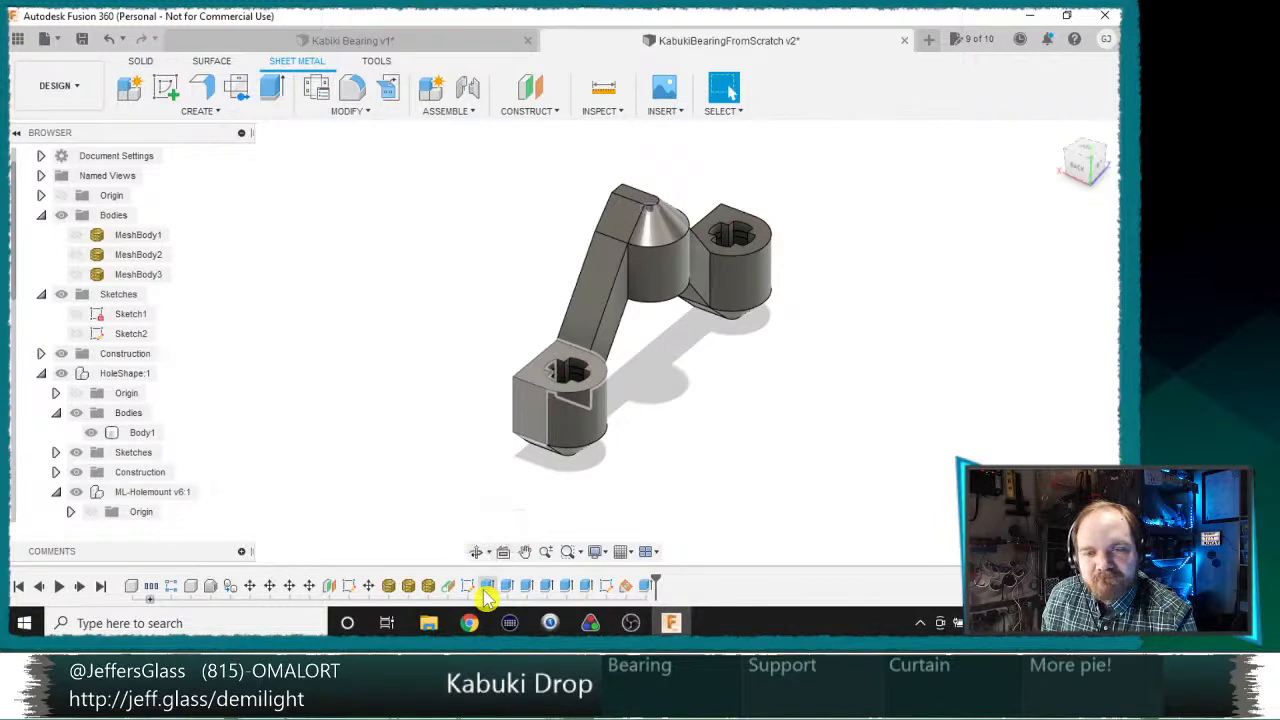
scroll(690, 358, "down", 2)
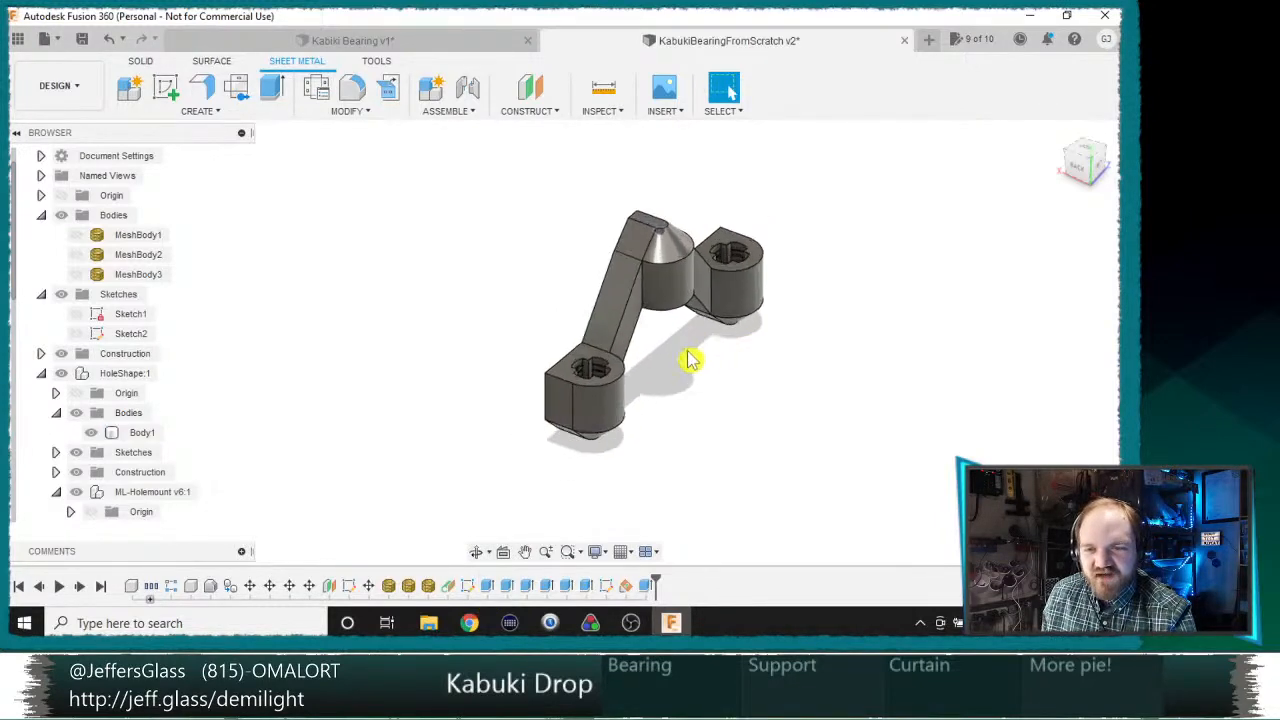
scroll(714, 455, "up", 4)
mouse_move(724, 472)
middle_mouse_down("shift")
mouse_move(684, 405)
mouse_move(734, 451)
middle_mouse_up("shift")
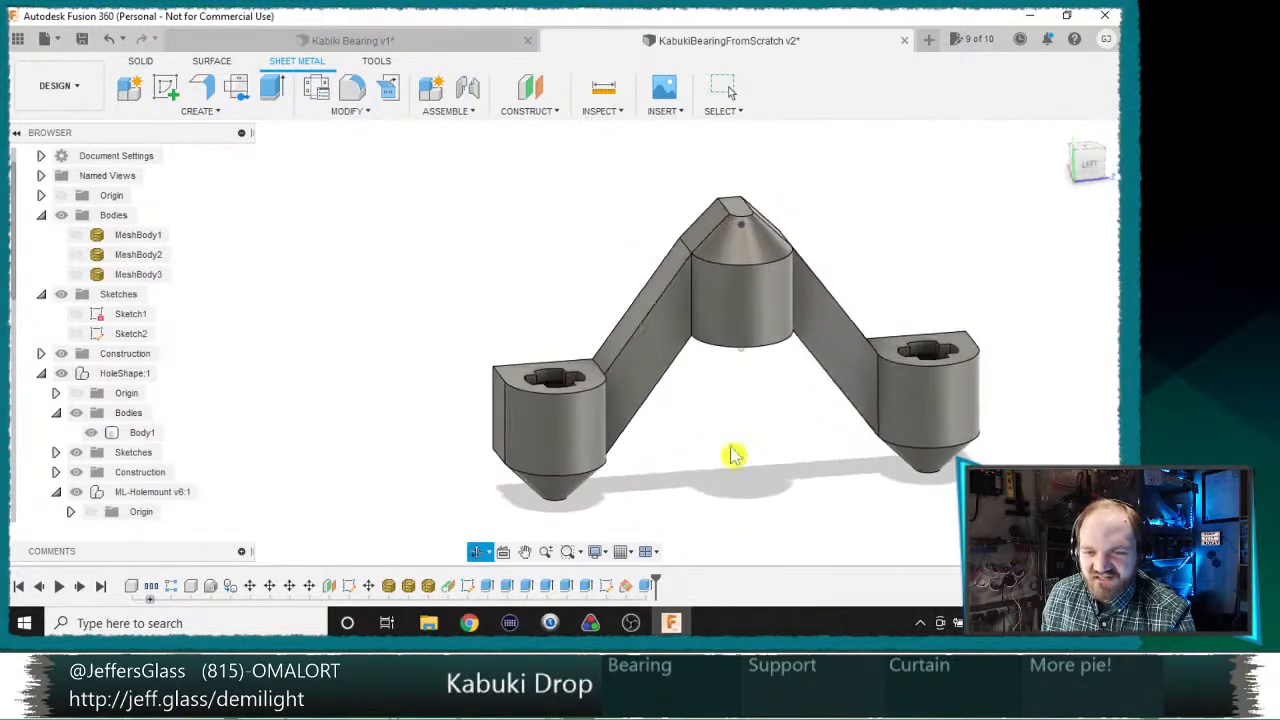
middle_click_drag(571, 537, 355, 273, "shift")
middle_click_drag(492, 351, 530, 449)
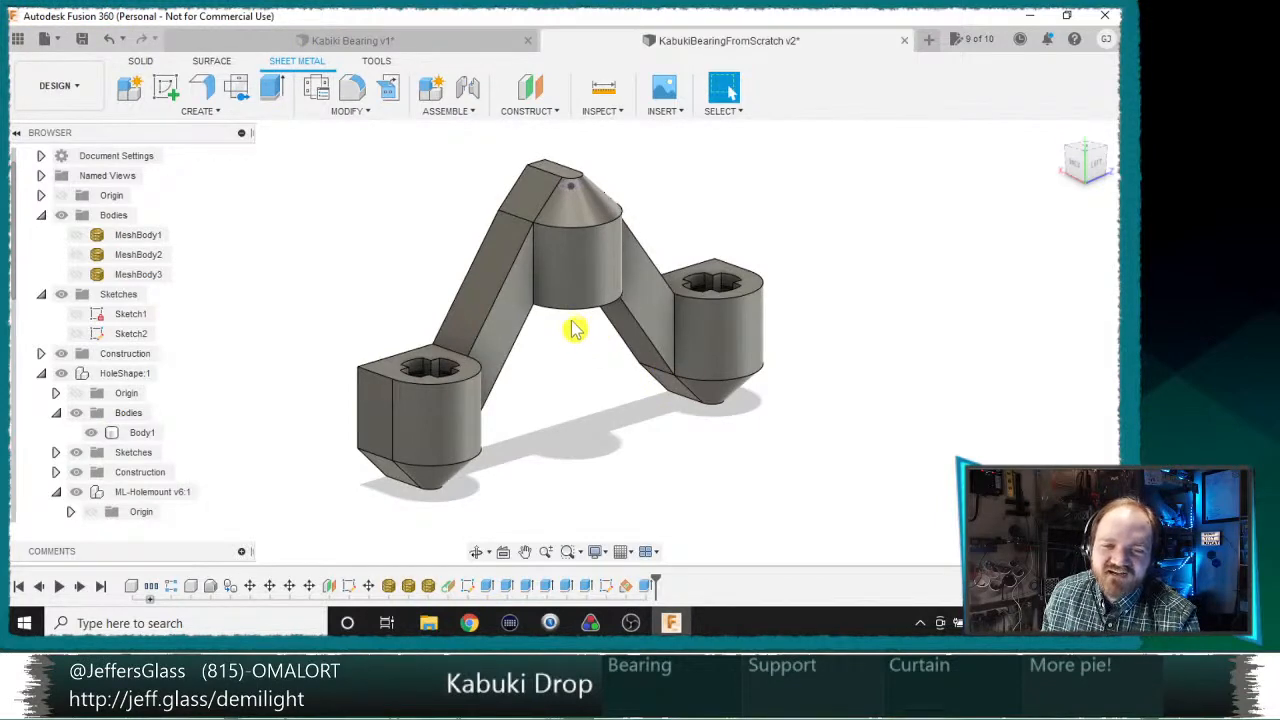
middle_click_drag(609, 209, 451, 382, "shift")
middle_click_drag(643, 398, 480, 430, "shift")
Step: Locate the Holeshape component in the browser and show its Holeshape body
scroll(40, 440, "down", 5)
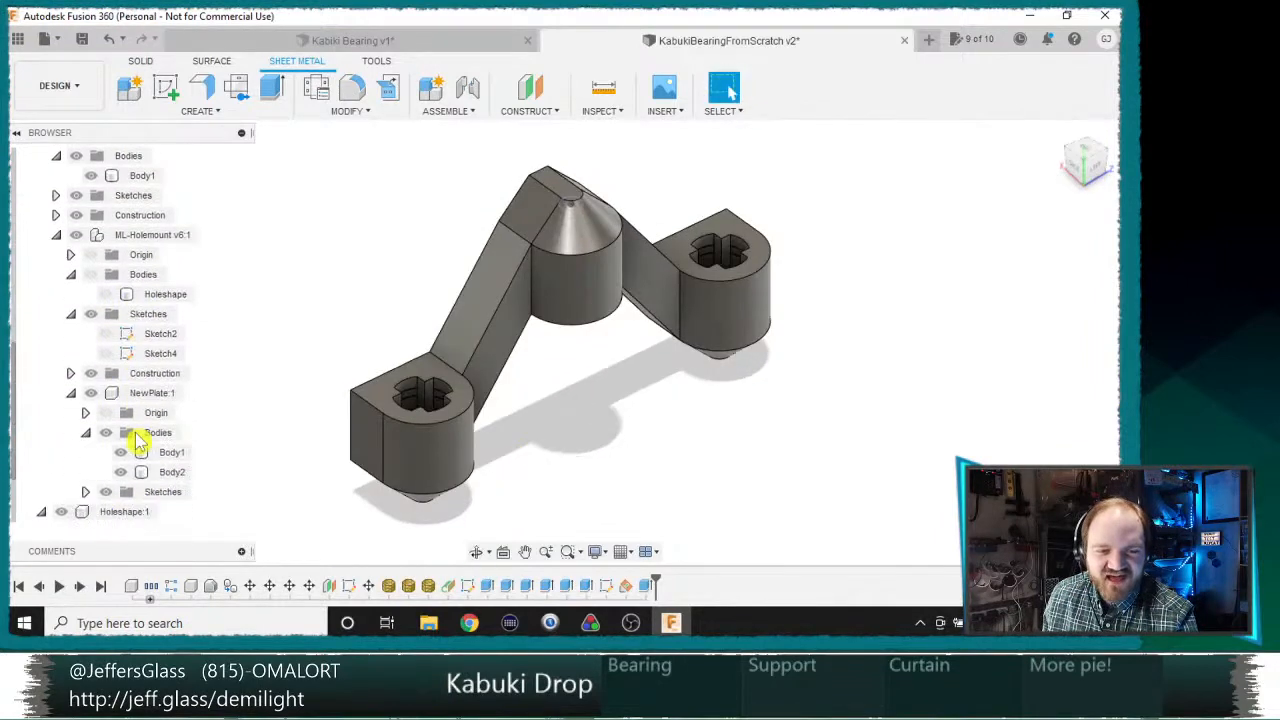
left_click(92, 513)
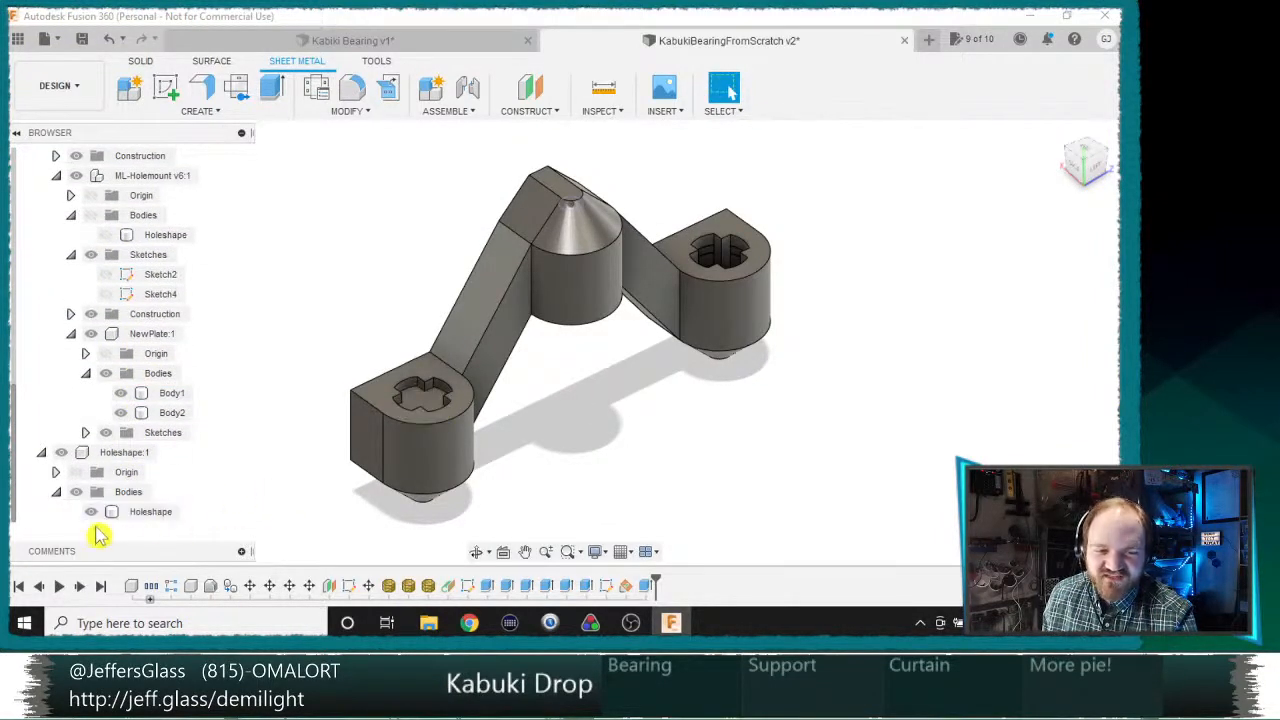
Step: Try to move the part in the nearest outer support's opening out of place, and undo the move
left_click(420, 415)
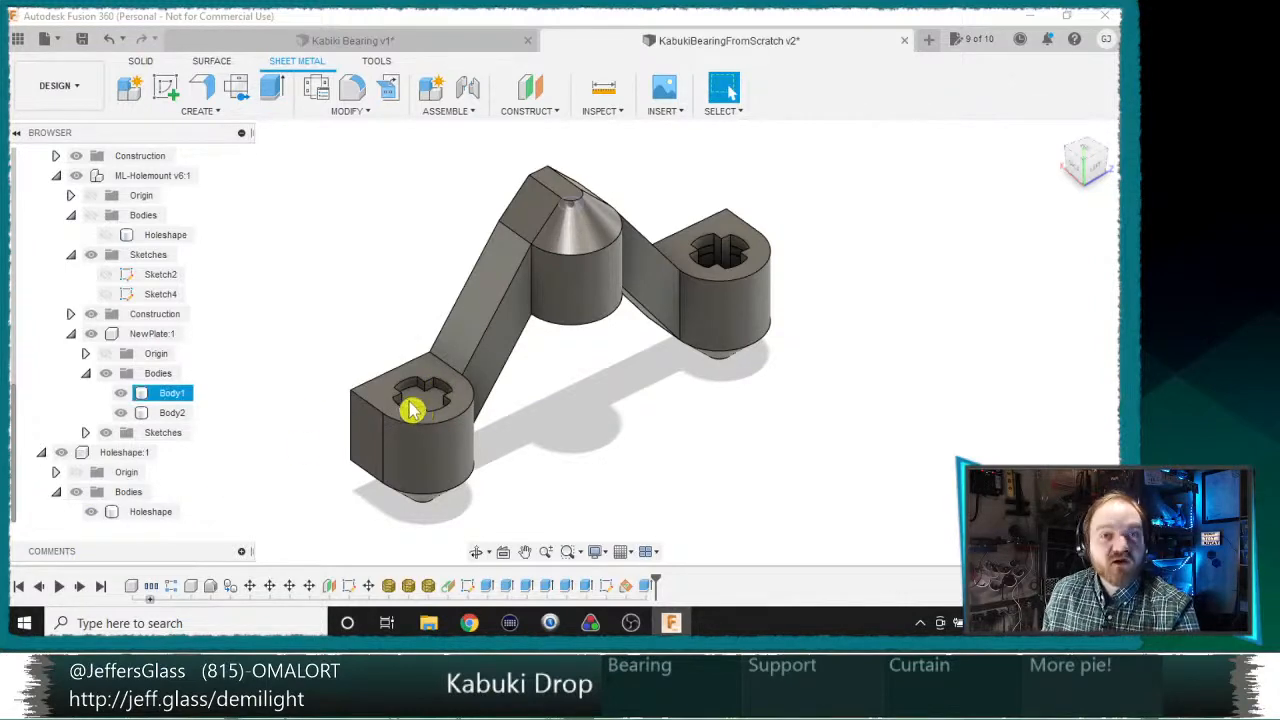
left_click_drag(412, 410, 583, 240)
key("ctrl+z")
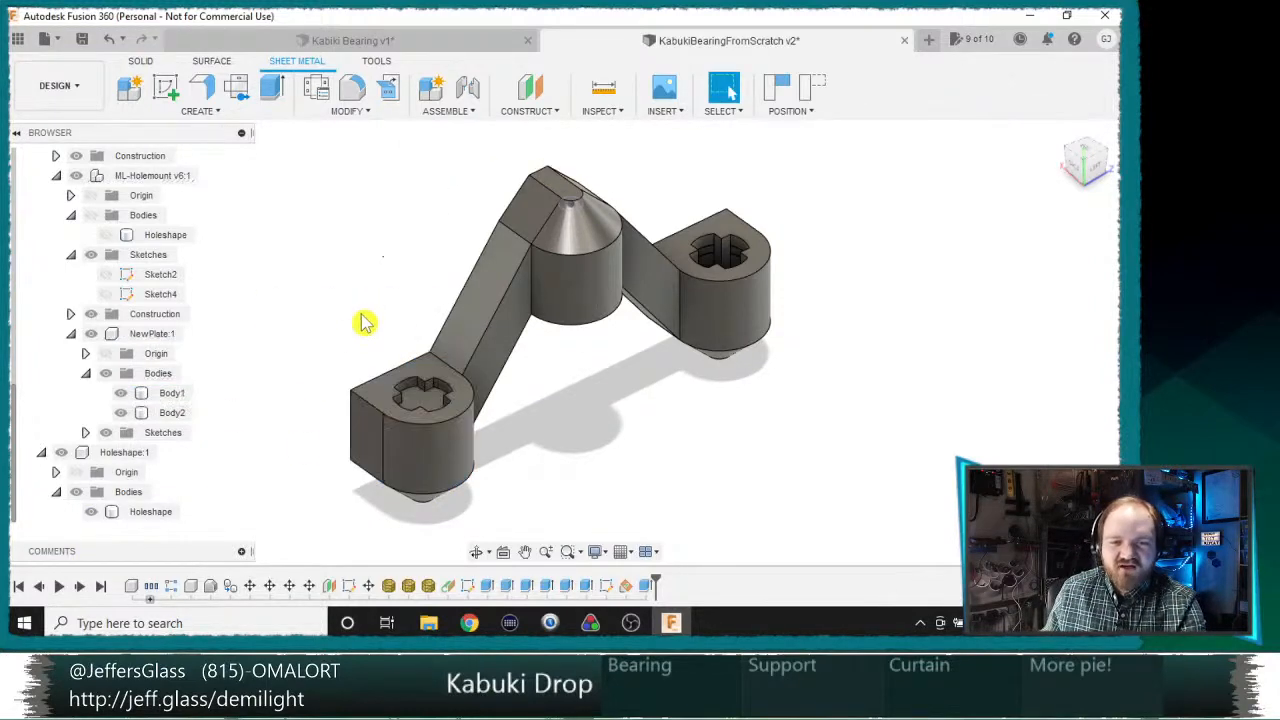
Step: Roll the timeline back to just before the extrusions that join the three bearings
scroll(520, 348, "down", 3)
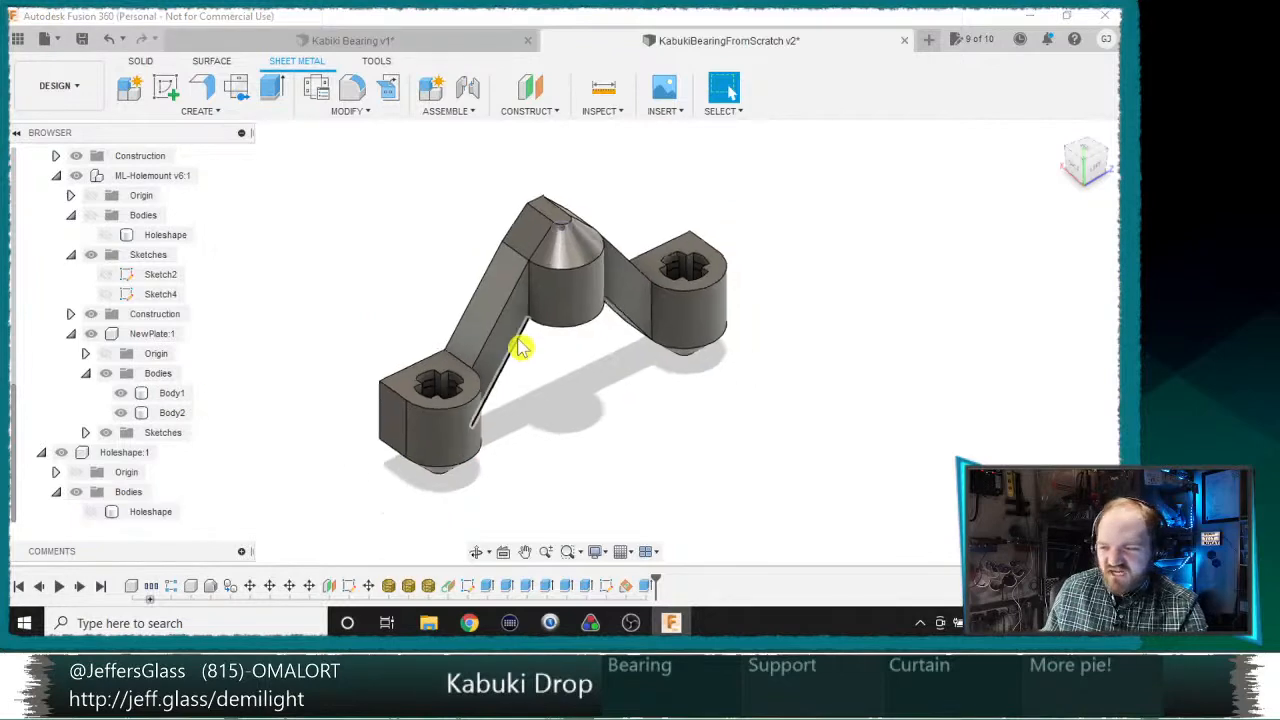
scroll(600, 354, "up", 3)
middle_click_drag(600, 354, 548, 513)
left_click_drag(655, 580, 472, 586)
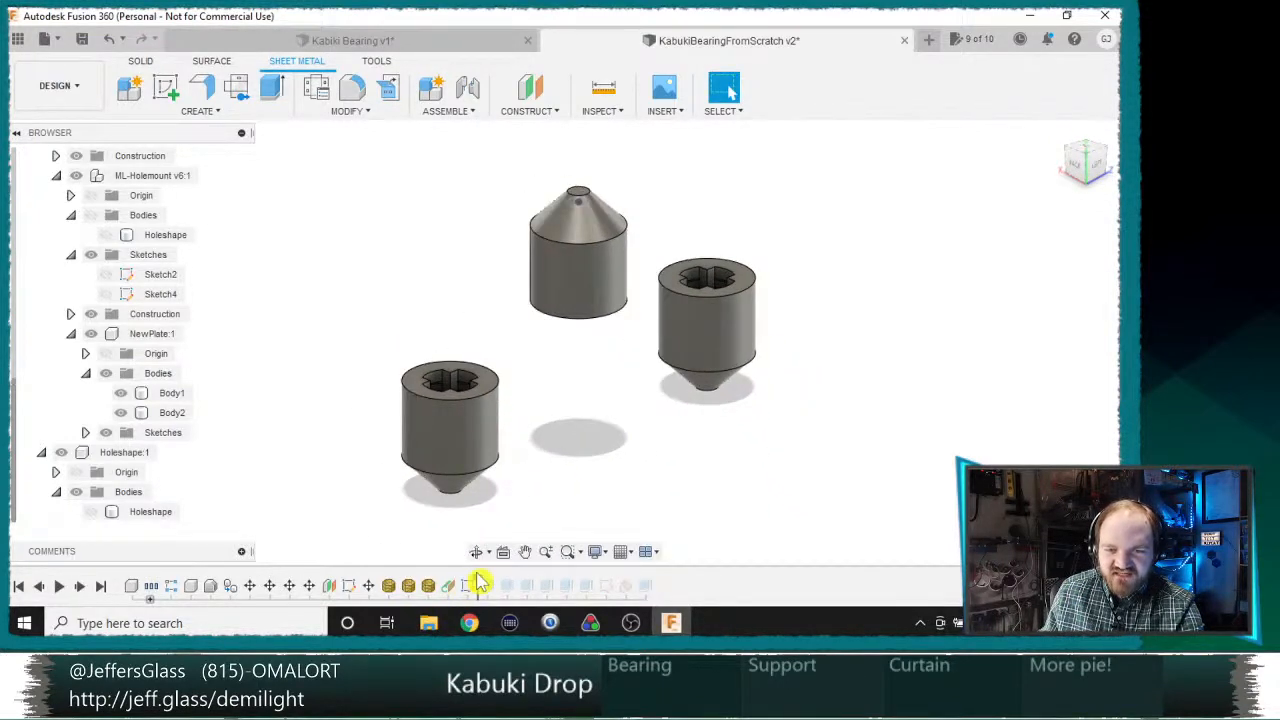
Step: Construct a tangent plane on the cylindrical side of the nearest outer bearing
left_click(527, 118)
left_click(534, 163)
left_click(480, 457)
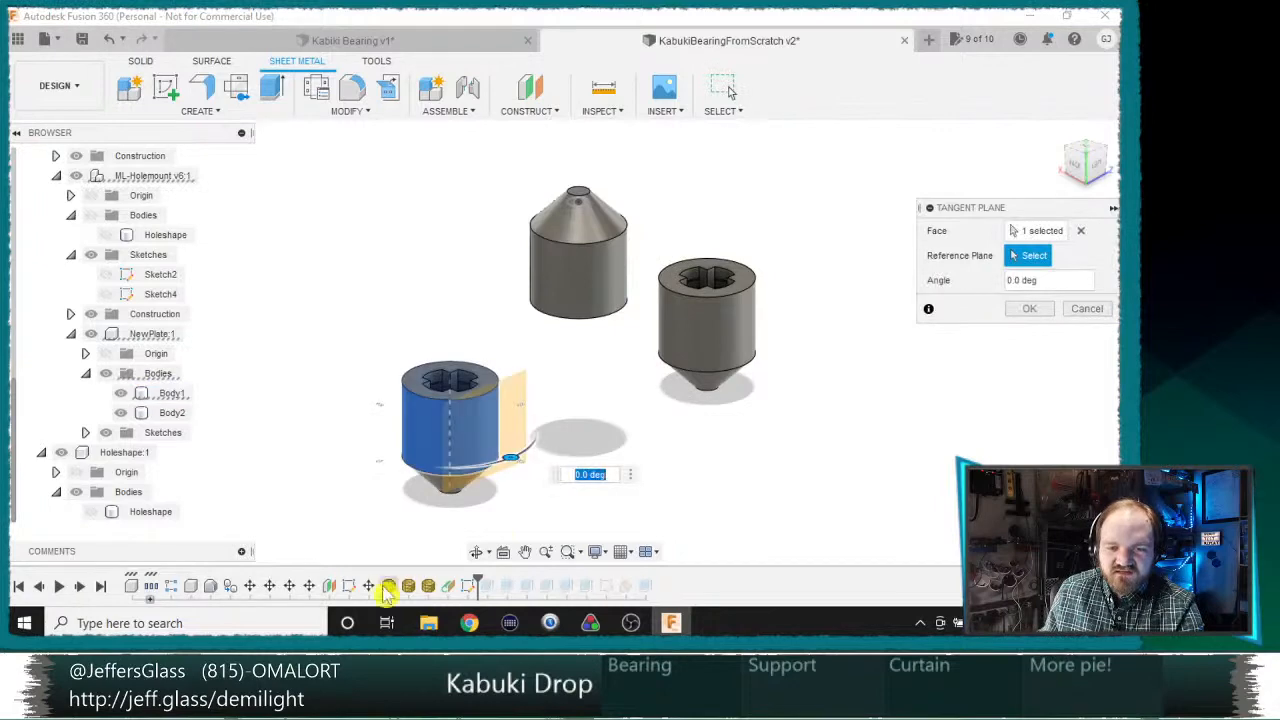
mouse_move(598, 440)
middle_mouse_down("shift")
mouse_move(700, 472)
mouse_move(674, 417)
mouse_move(614, 397)
mouse_move(591, 429)
middle_mouse_up("shift")
left_click(1026, 310)
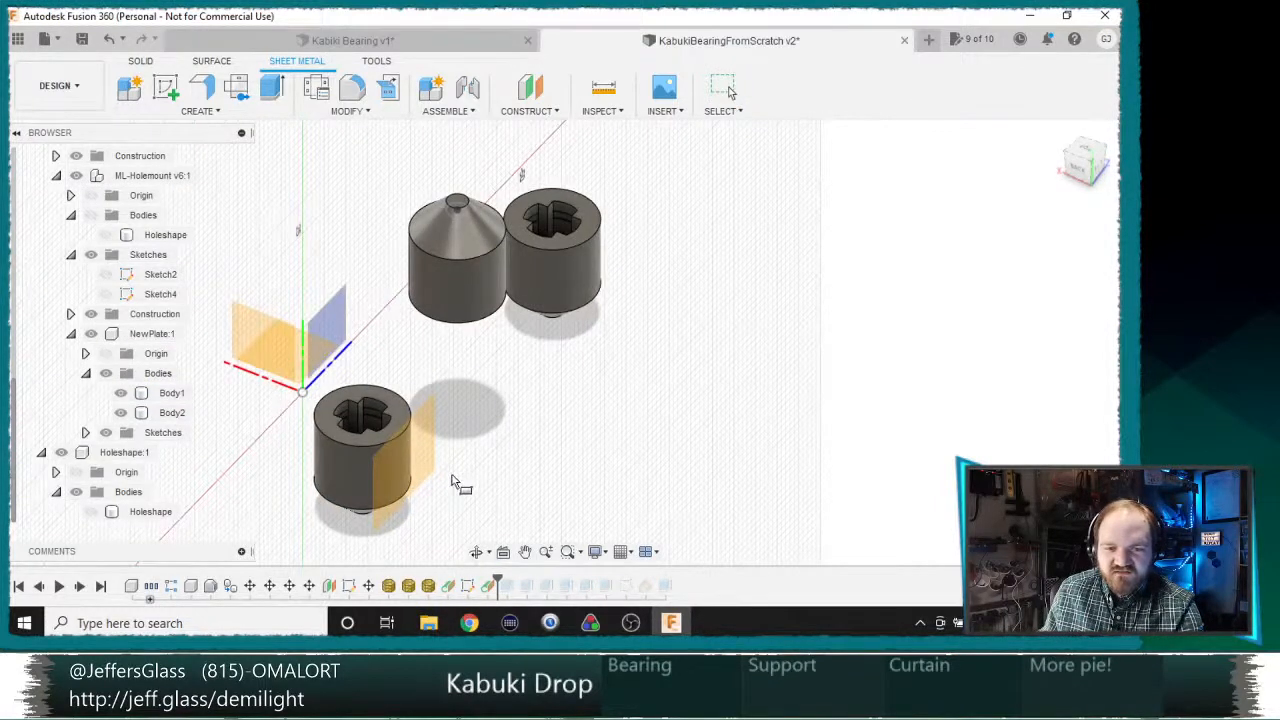
Step: Start a sketch on the new tangent plane and make Sketch1 visible for reference
left_click(437, 462)
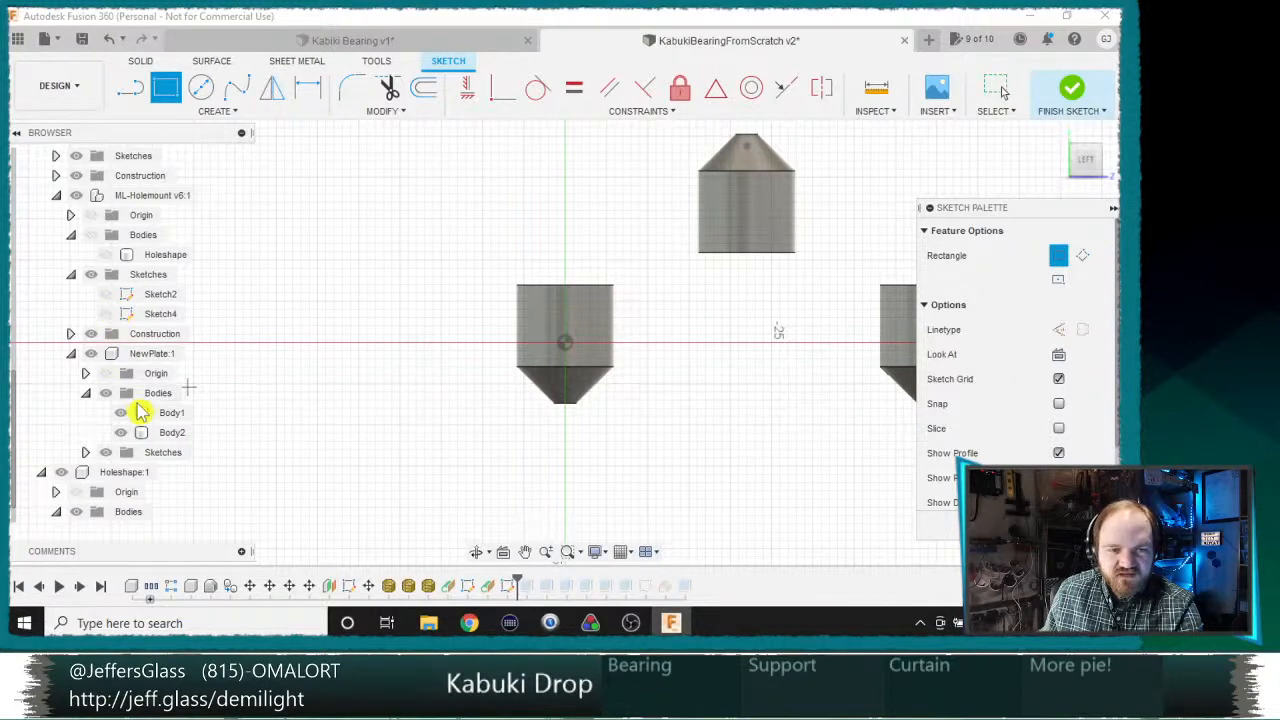
scroll(140, 412, "up", 10)
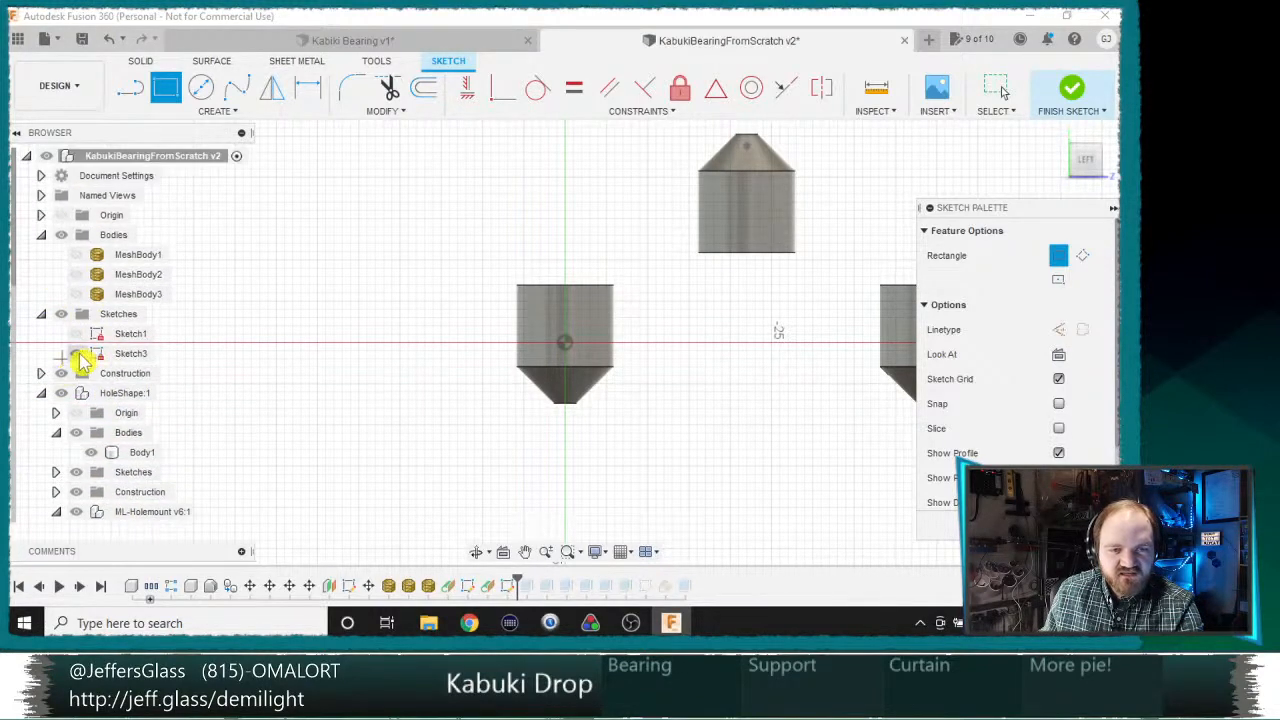
middle_click_drag(414, 354, 320, 398, "shift")
left_click(76, 334)
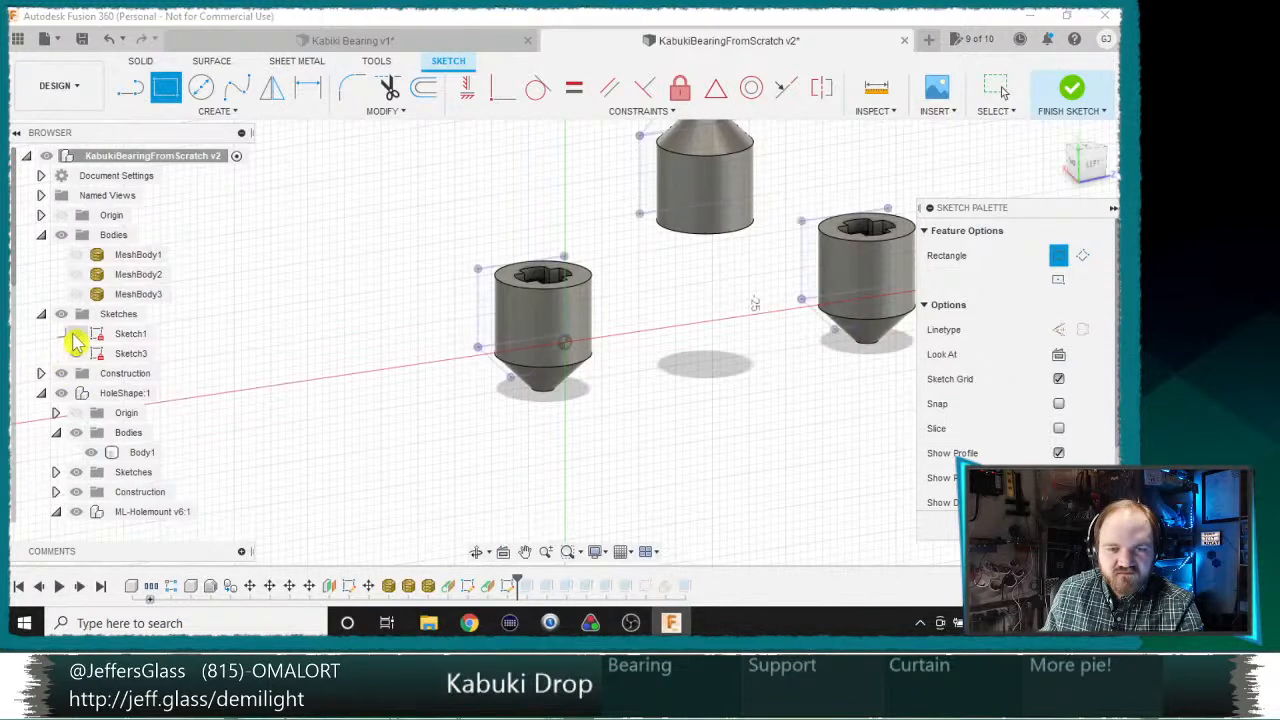
Step: Project the outlines of all three bearing bodies into the sketch, using the body selection filter
key("p")
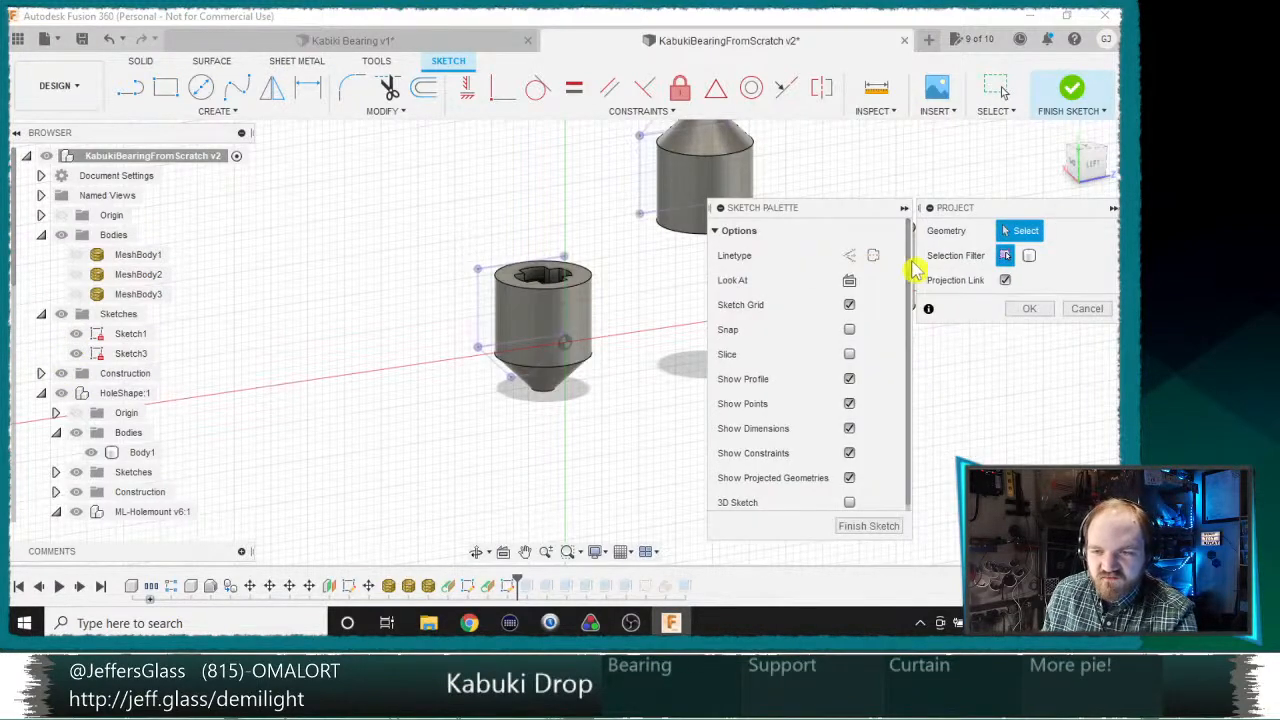
middle_click_drag(628, 336, 390, 353)
left_click(300, 333)
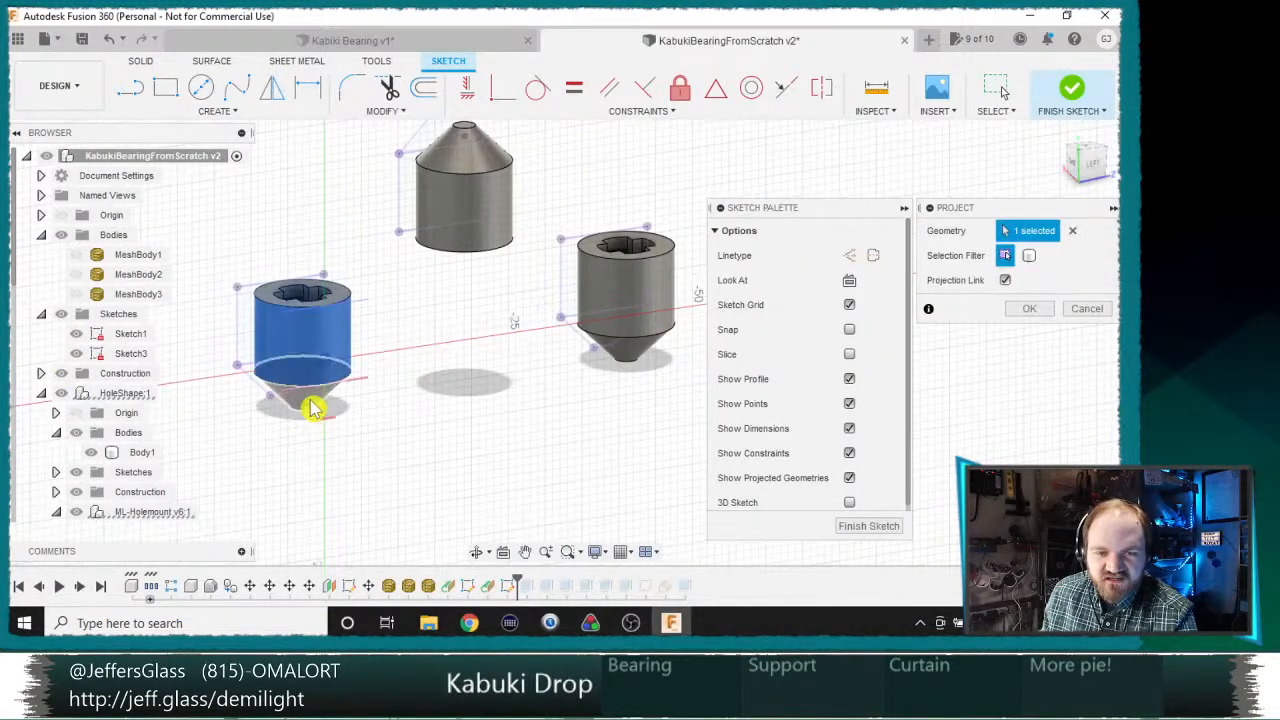
left_click(1029, 255)
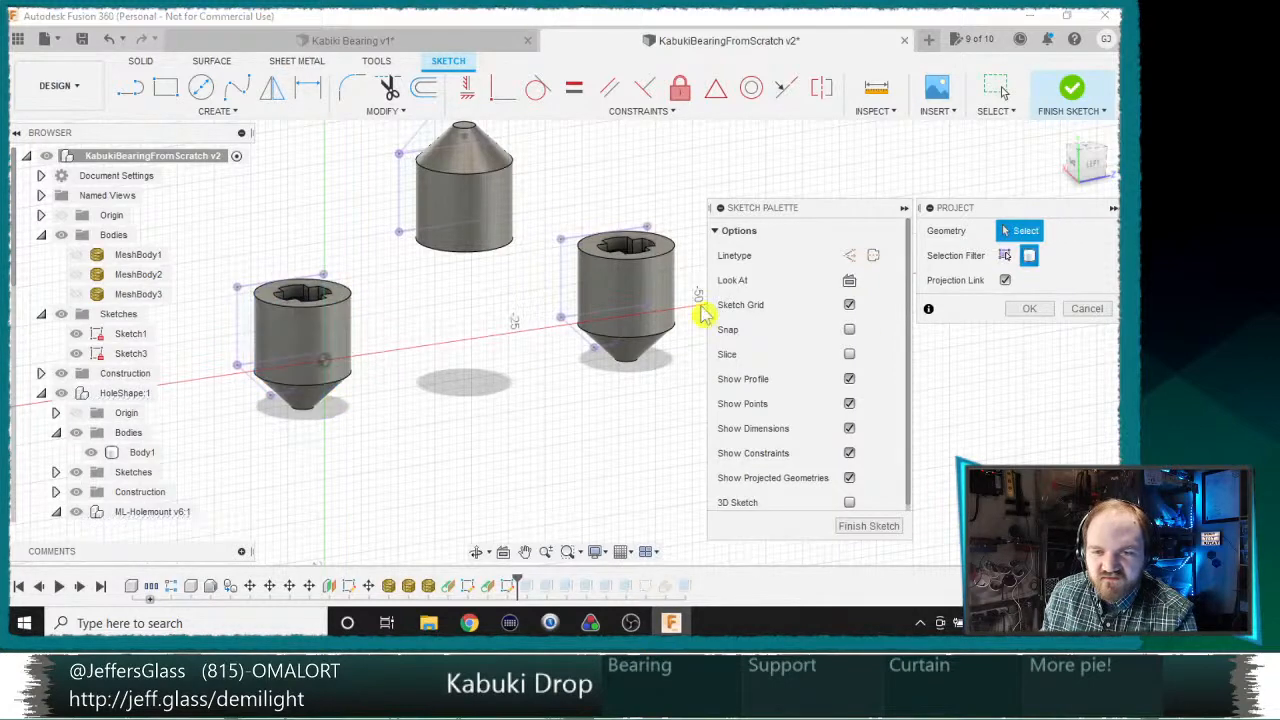
left_click(320, 350)
left_click(470, 190)
left_click(660, 298)
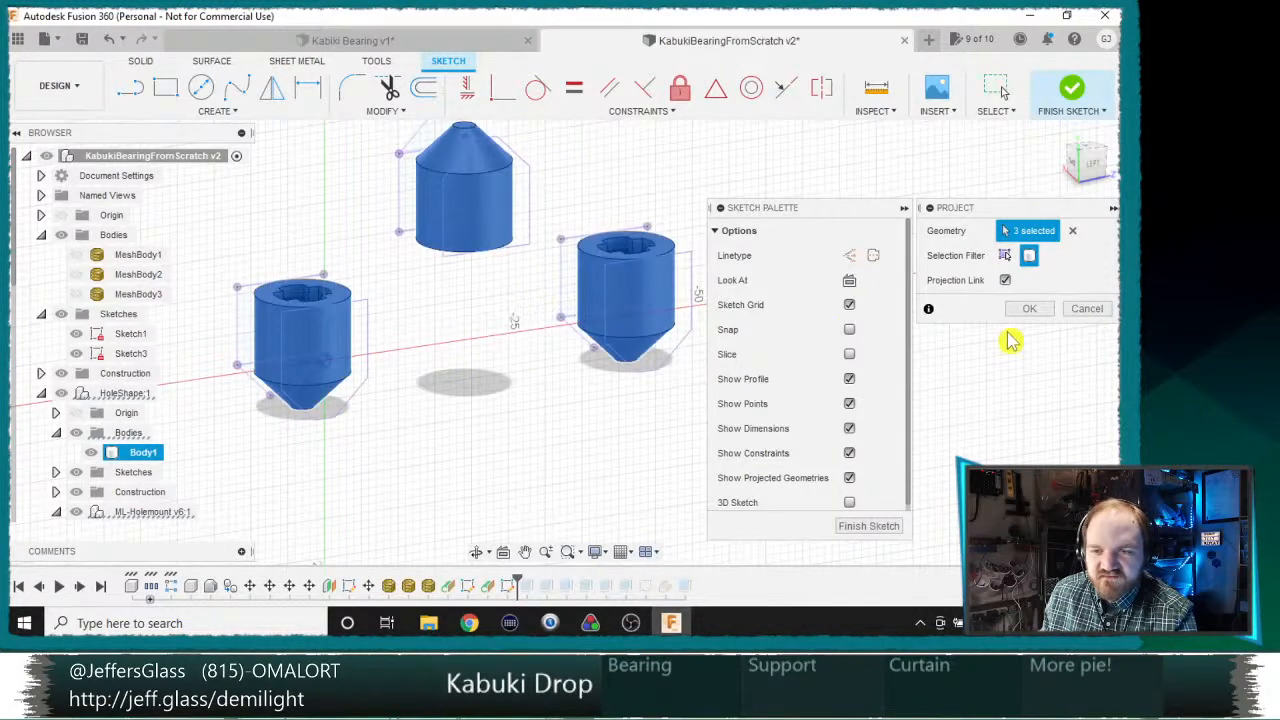
left_click(1027, 306)
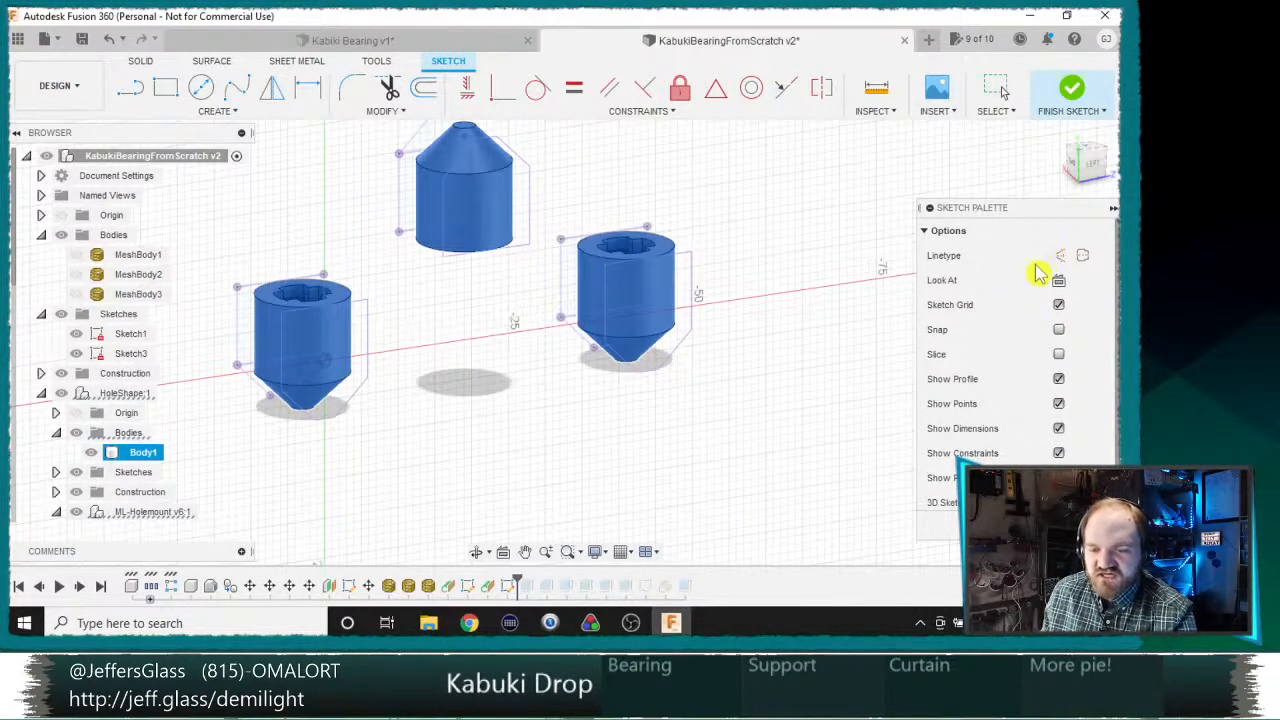
Step: Project the cylindrical and conical faces of the three bearings into the sketch as individual entities
key("p")
left_click(1007, 257)
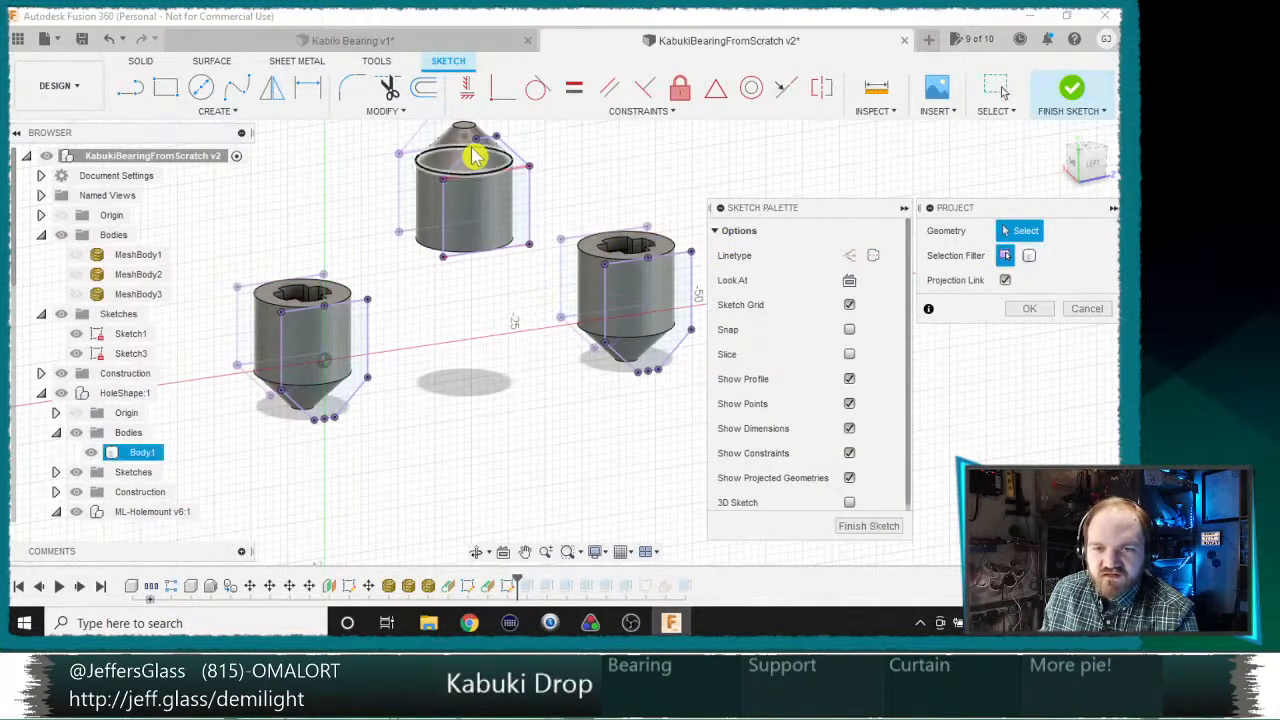
left_click(498, 195)
left_click(626, 337)
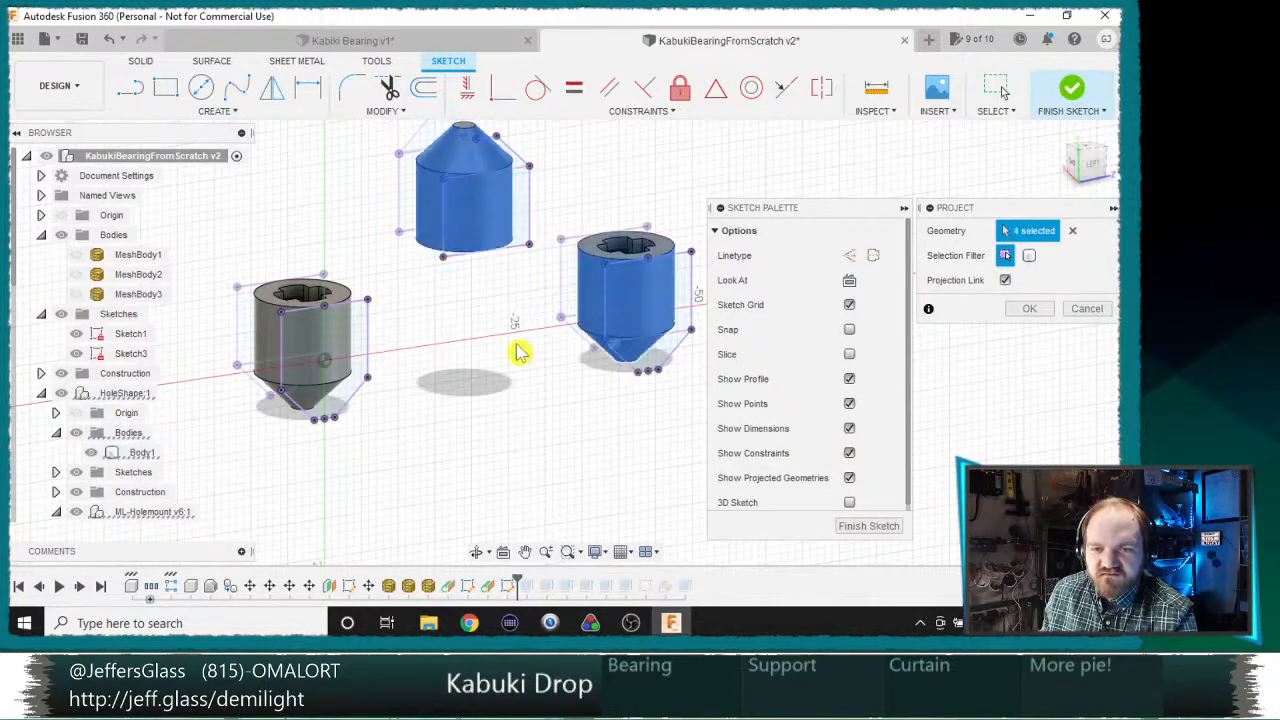
left_click(316, 385)
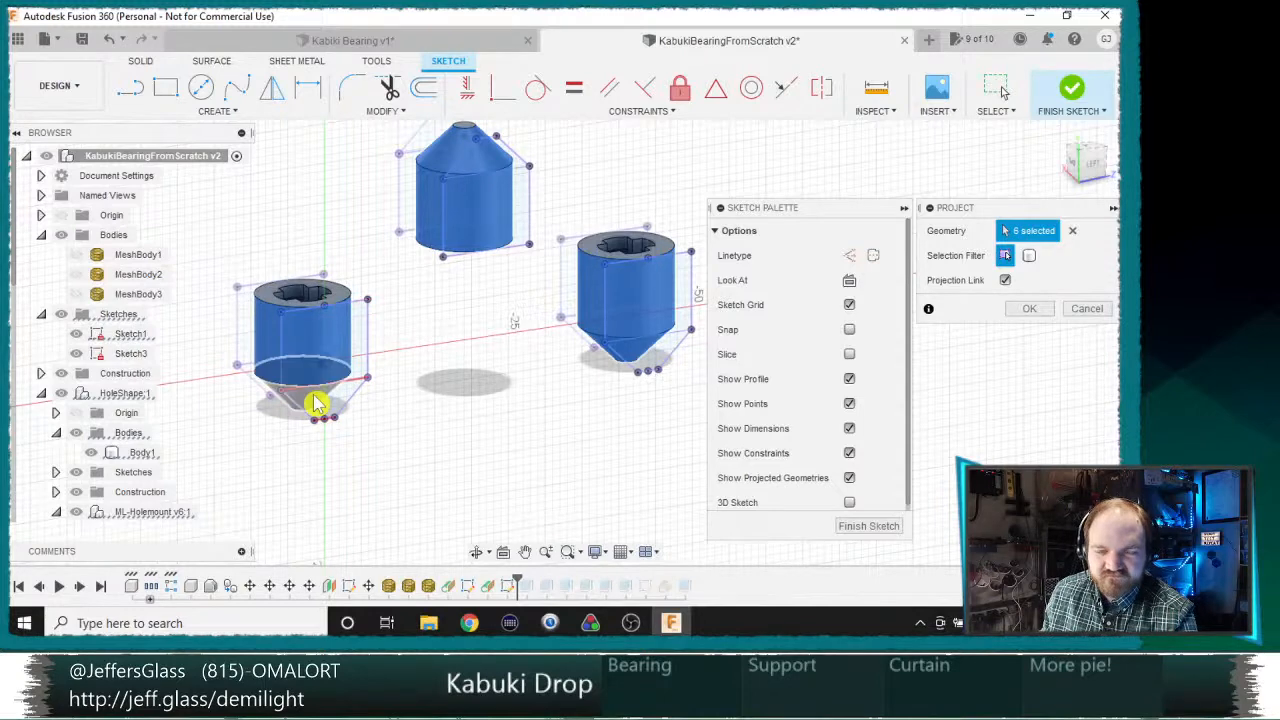
left_click(1033, 310)
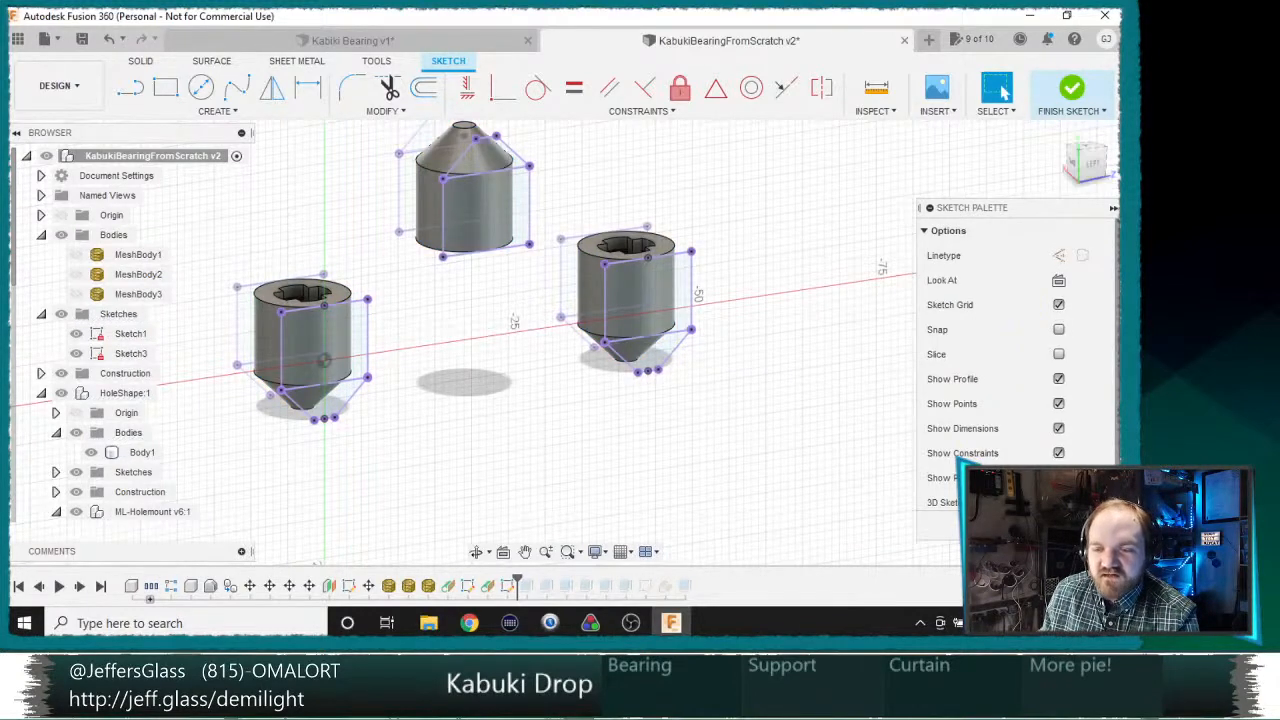
Step: Extrude the rectangular profile of the nearest outer bearing with extent To Object, ending at its cylindrical face
key("e")
mouse_move(514, 403)
middle_mouse_down("shift")
mouse_move(483, 363)
mouse_move(687, 417)
middle_mouse_up("shift")
scroll(481, 378, "up", 5)
scroll(650, 309, "down", 2)
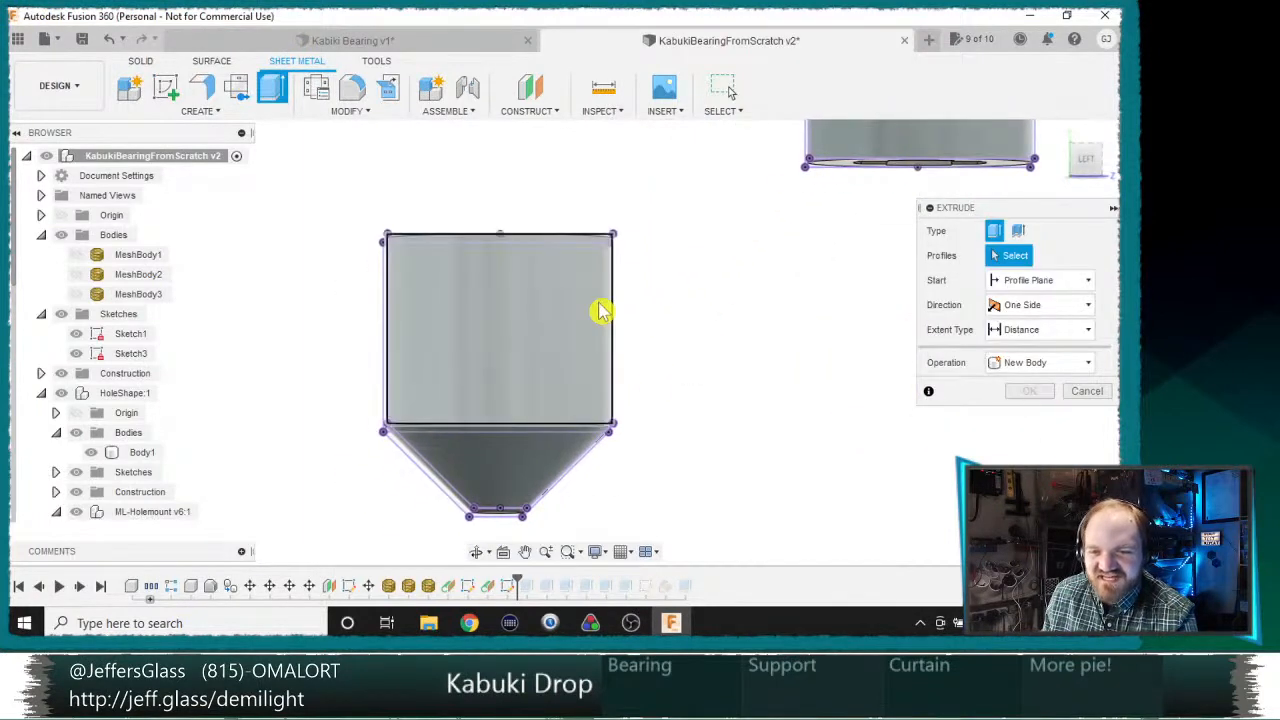
left_click(602, 311)
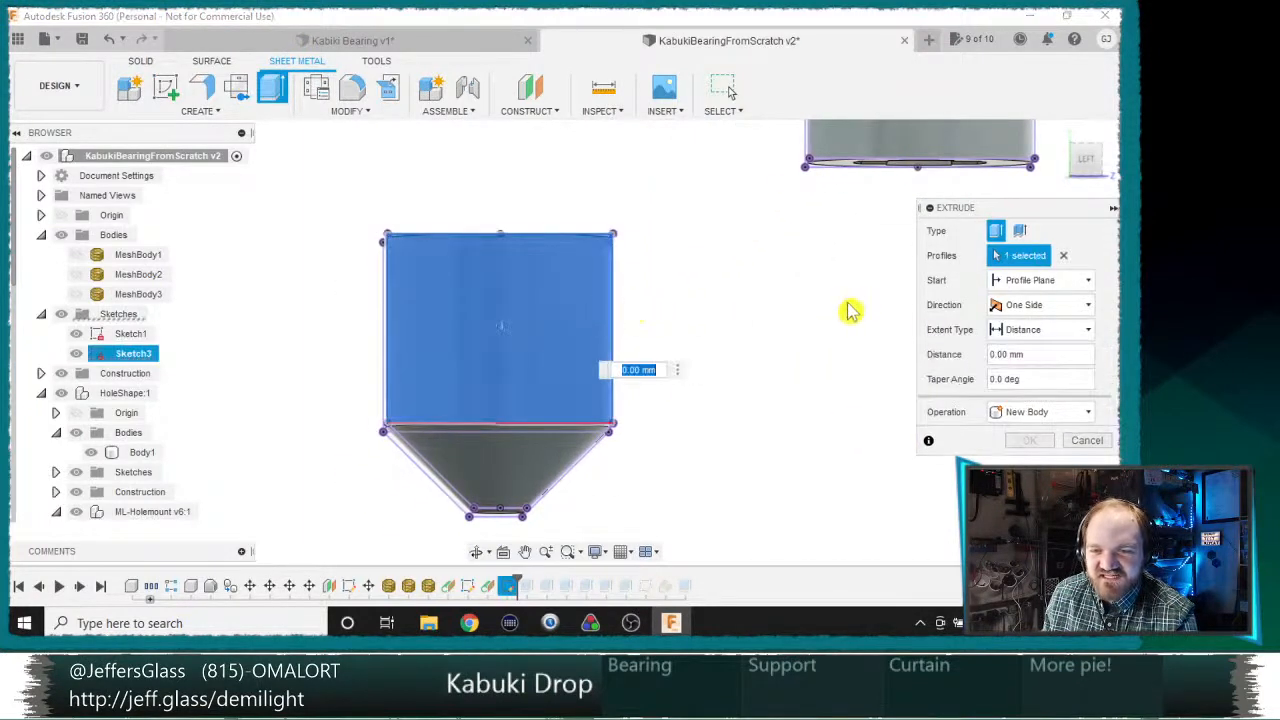
left_click(1040, 329)
left_click(1025, 351)
left_click(1040, 329)
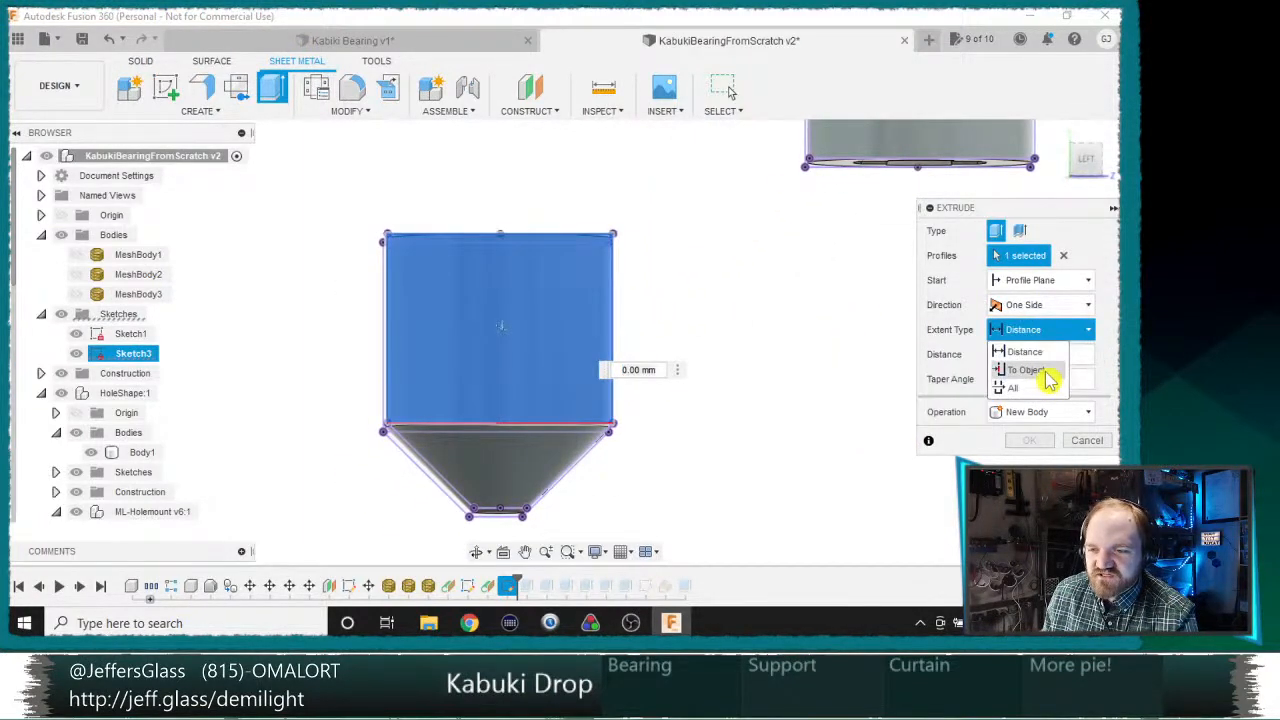
left_click(1045, 373)
middle_click_drag(541, 197, 592, 294, "shift")
left_click(388, 318)
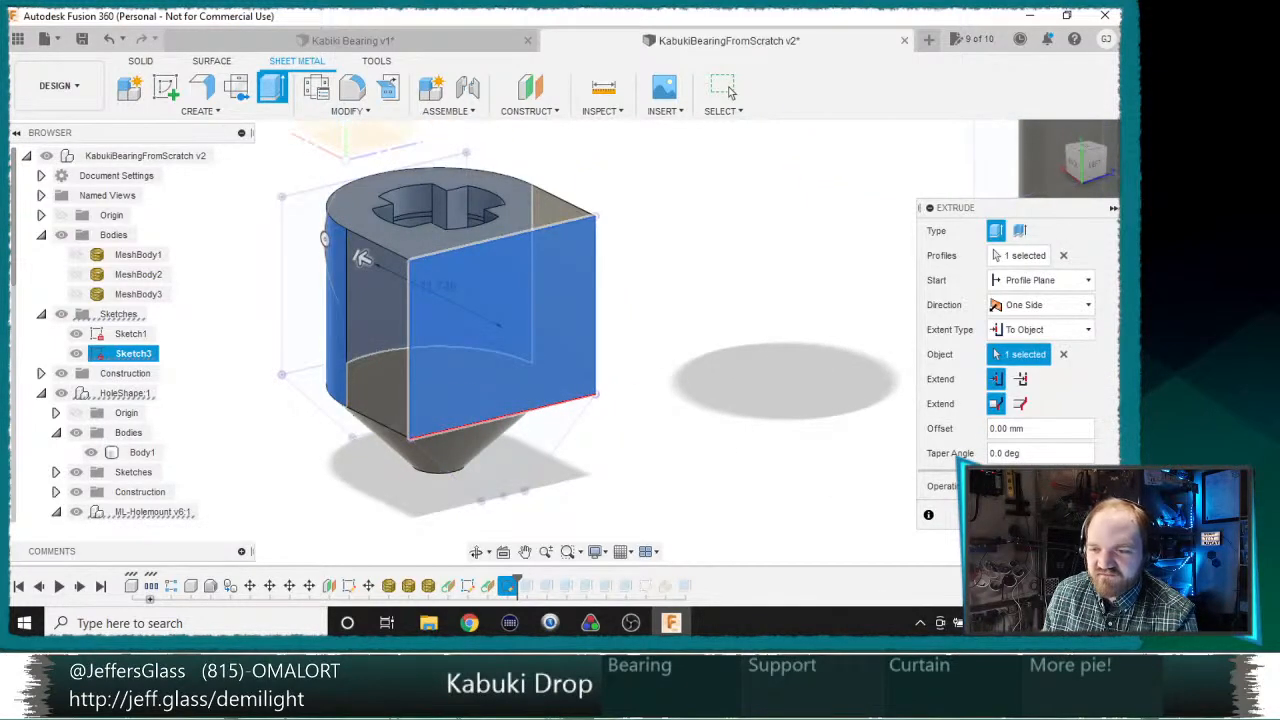
left_click(1030, 515)
Step: Show Sketch3 again and extrude the nearest outer bearing's tapered profile with extent To Object, up to its conical face
key("e")
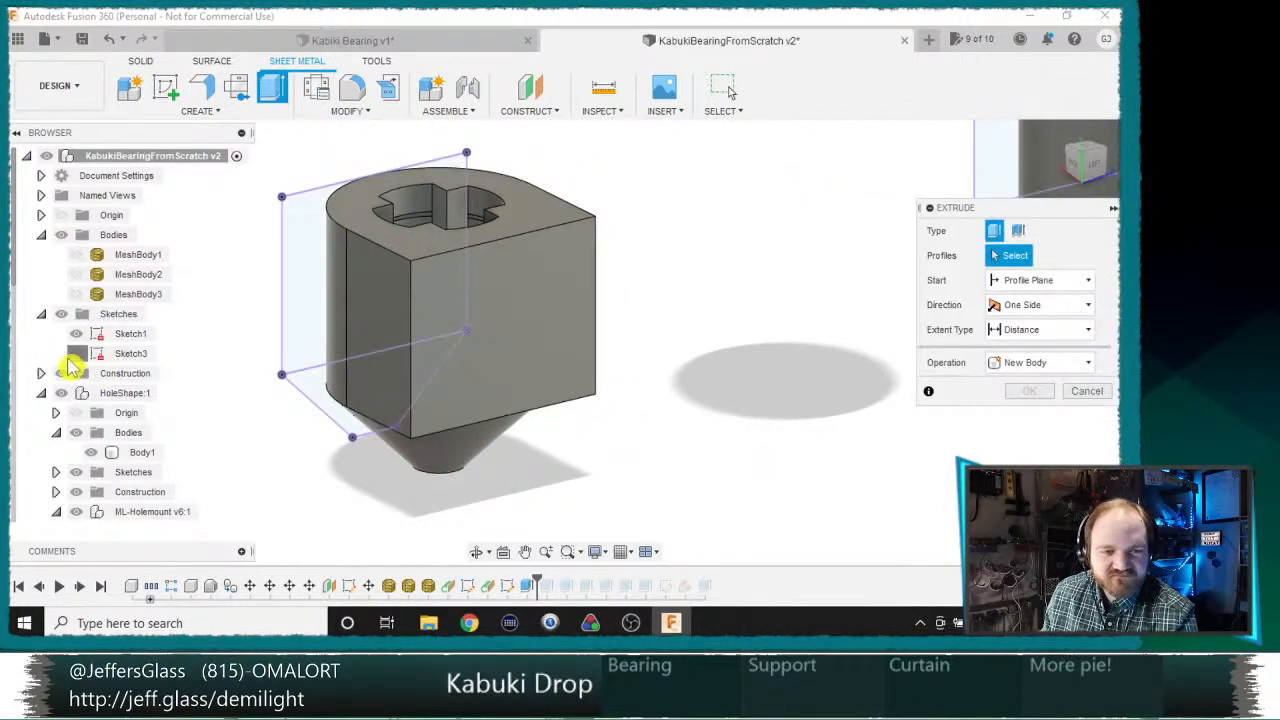
left_click(75, 353)
left_click(497, 463)
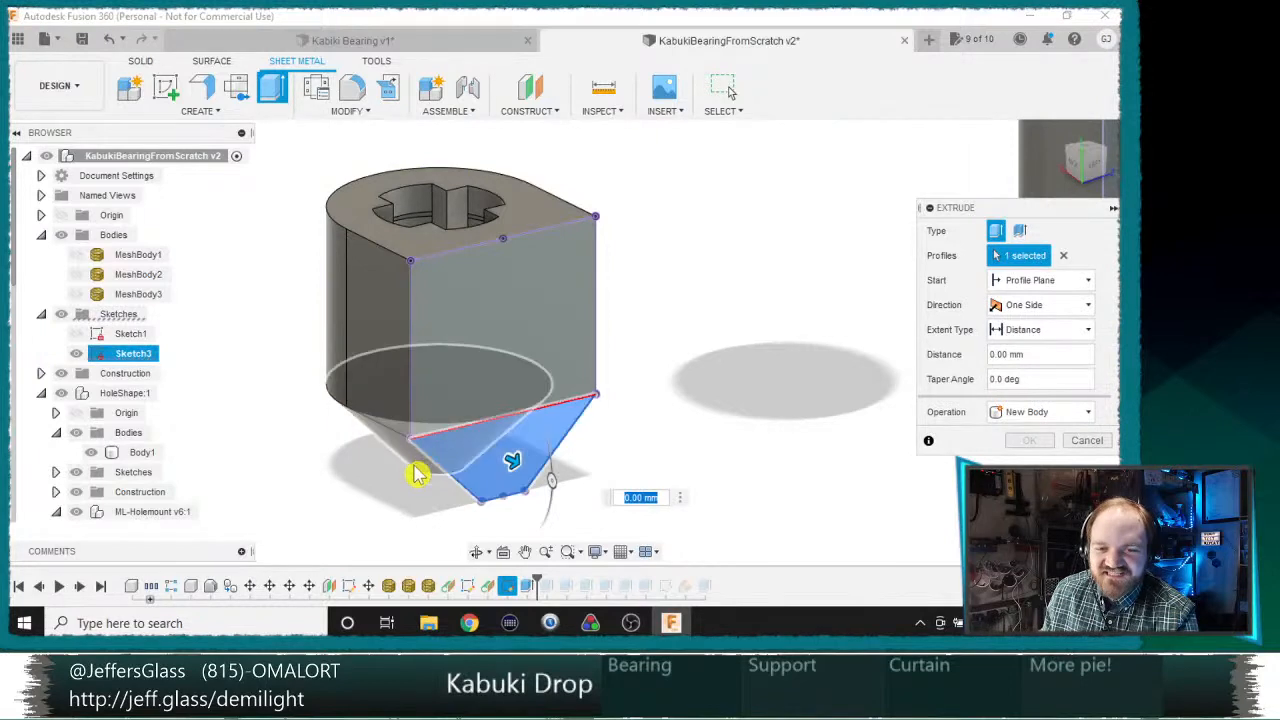
left_click_drag(417, 474, 417, 463)
middle_click_drag(205, 446, 360, 430, "shift")
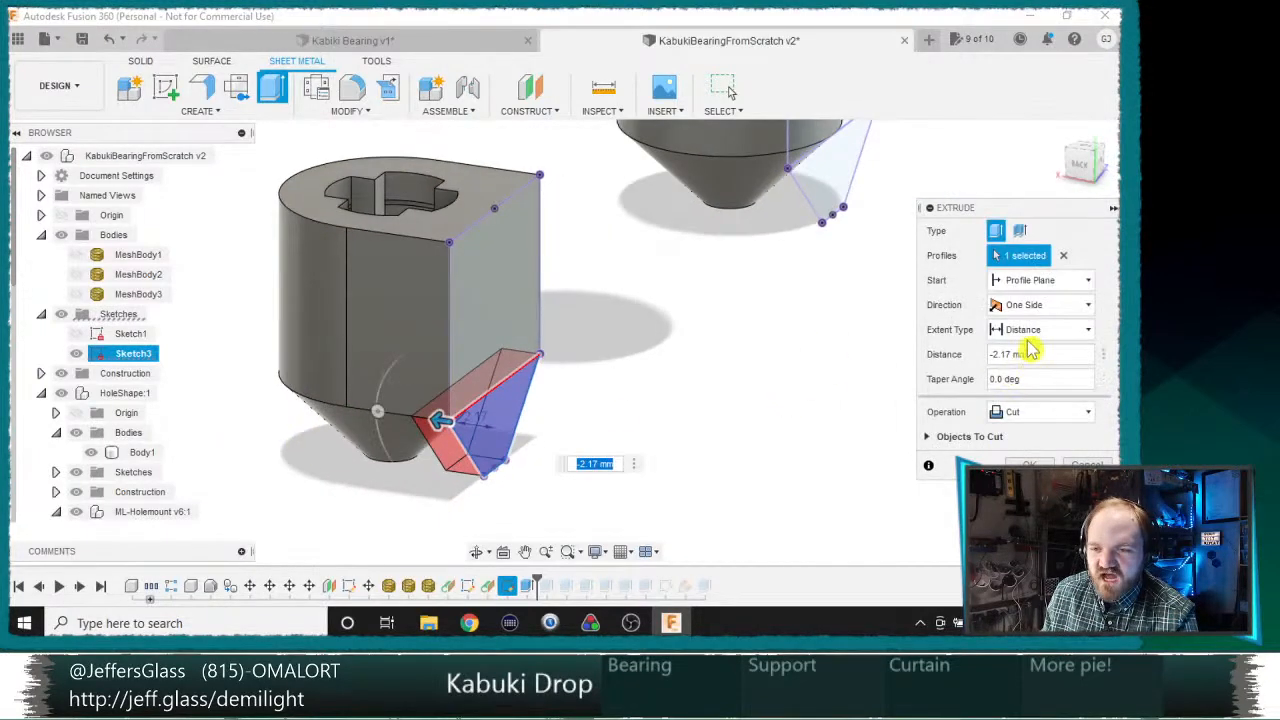
left_click(1035, 331)
left_click(1010, 372)
left_click(409, 443)
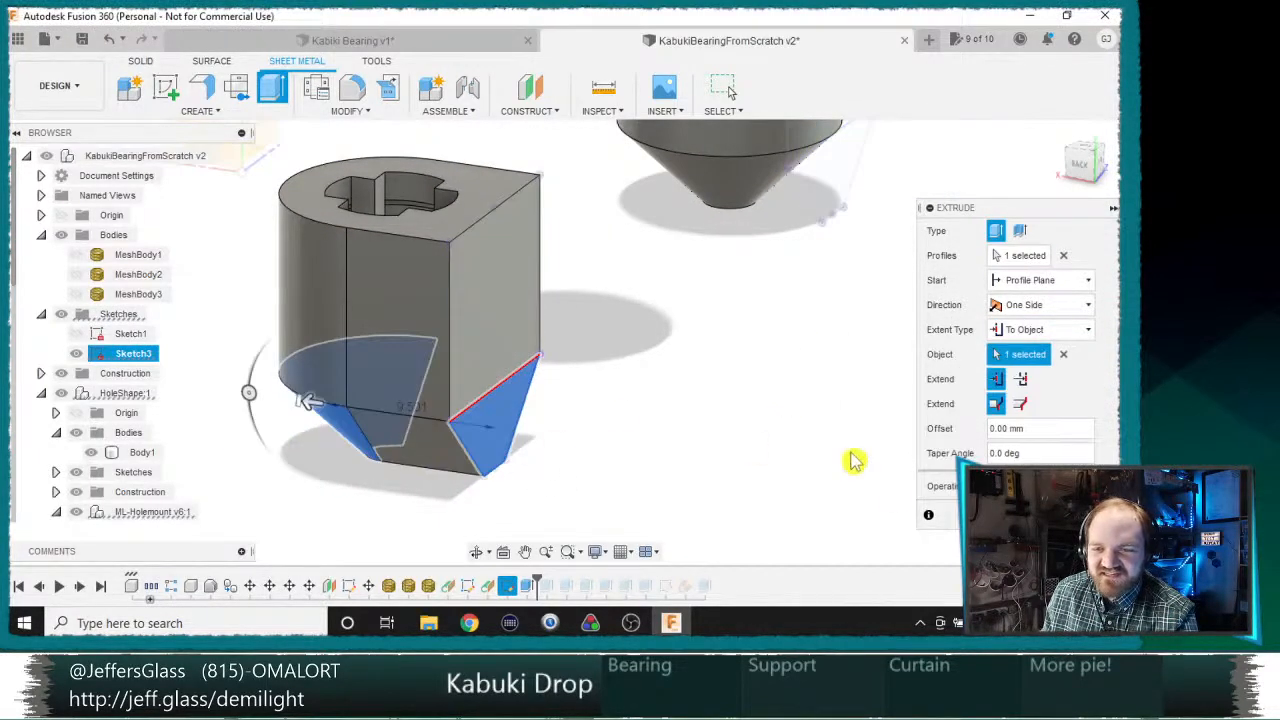
left_click(1032, 515)
Step: Extrude the middle bearing's rectangular profile with extent To Object, ending at its cylindrical face
scroll(741, 450, "down", 3)
middle_click_drag(790, 385, 586, 484)
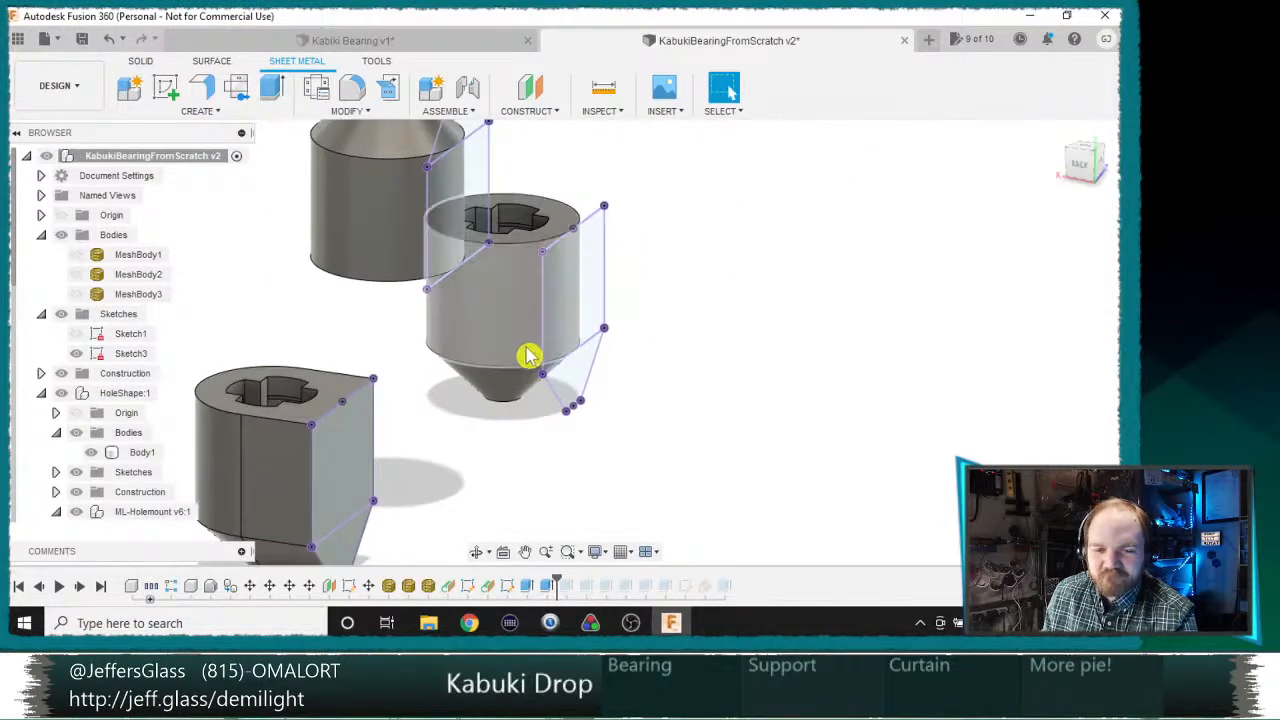
key("e")
left_click(455, 195)
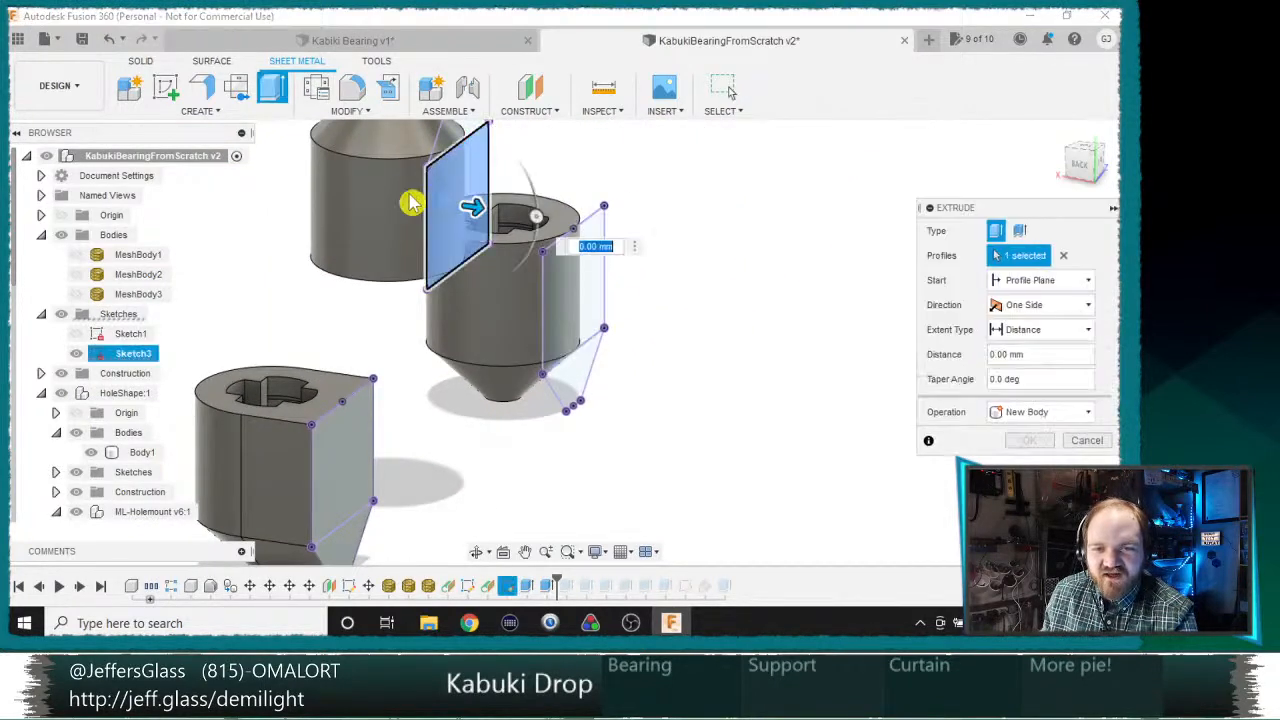
left_click(1015, 333)
left_click(1020, 370)
left_click(357, 221)
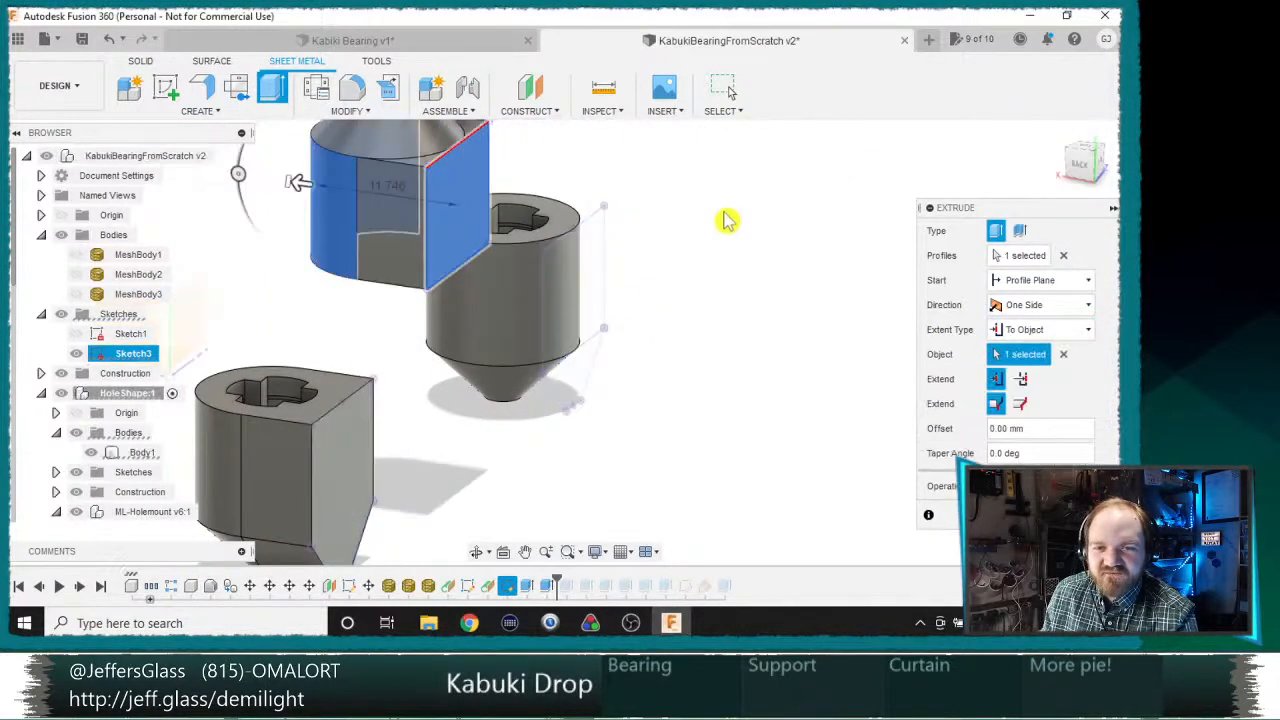
middle_click_drag(726, 220, 843, 388)
left_click(1032, 515)
Step: Extrude the tapered profile on top of the middle bearing with extent To Object, up to its conical face
key("e")
left_click(588, 286)
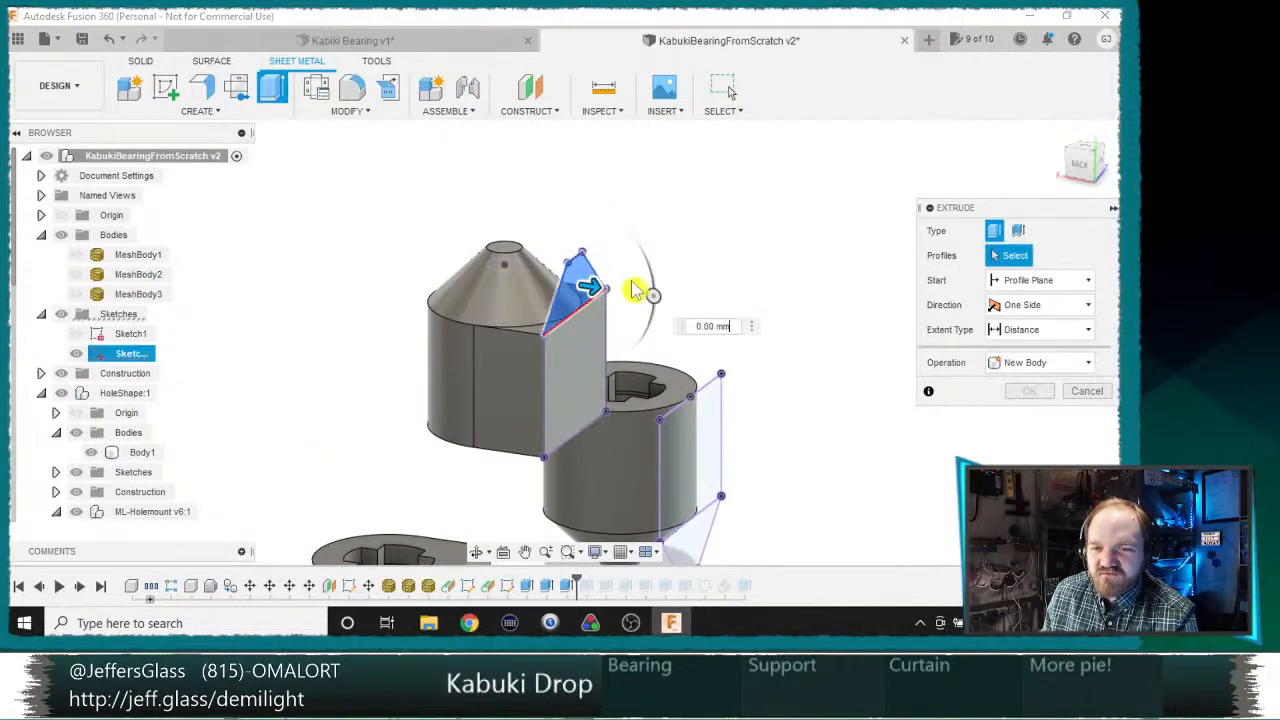
left_click(1040, 332)
left_click(975, 368)
left_click(560, 282)
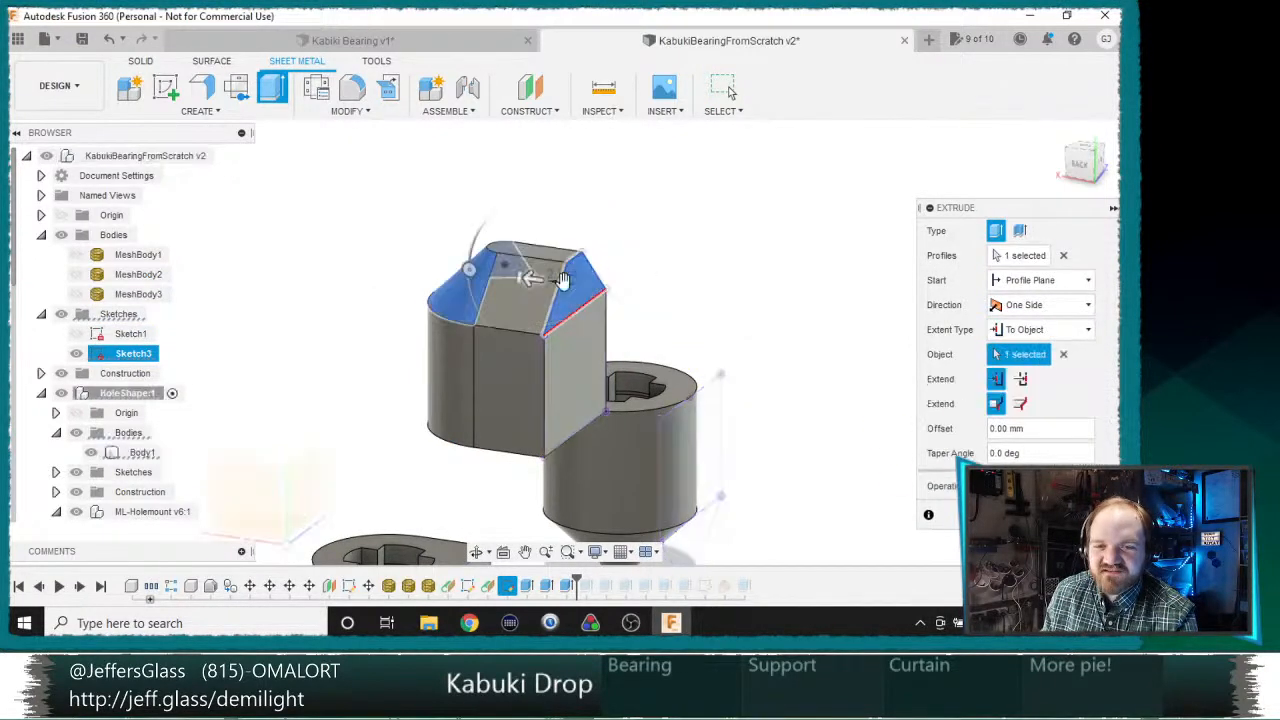
left_click(1032, 515)
Step: Extrude the far outer bearing's rectangular profile with extent To Object, ending at its cylindrical face
key("e")
middle_click_drag(857, 471, 589, 393)
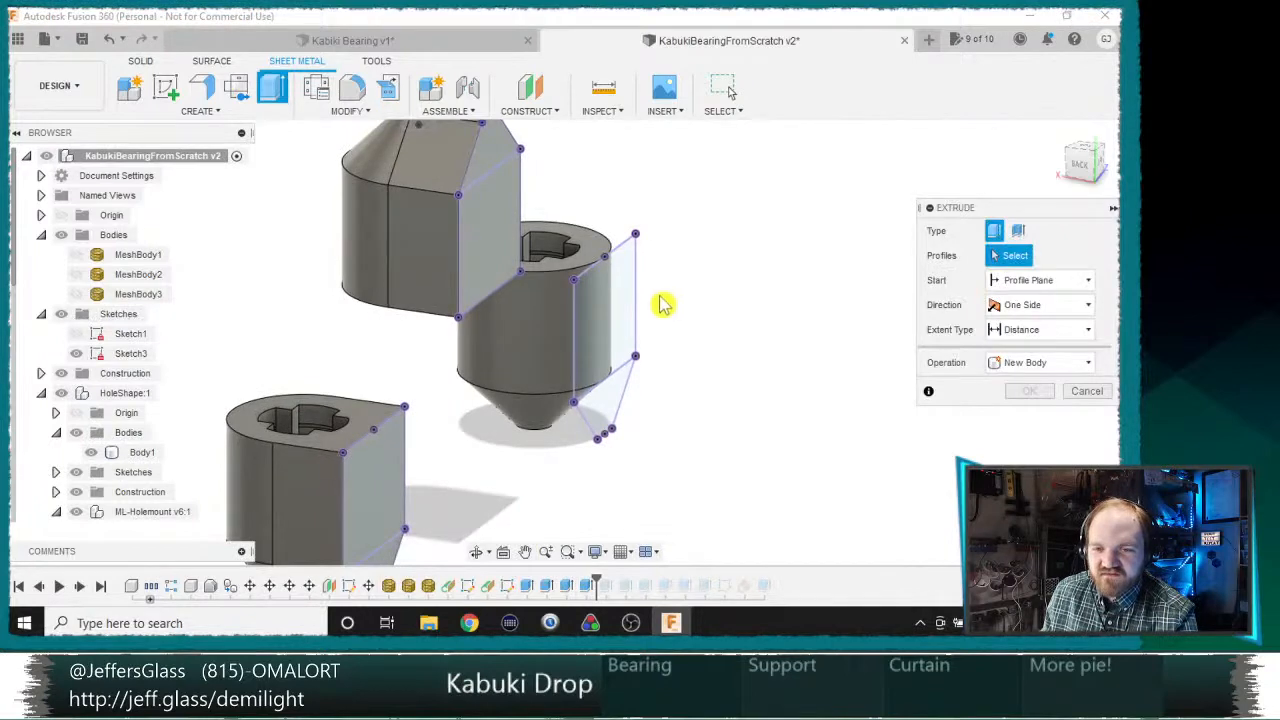
left_click(605, 310)
left_click_drag(619, 320, 537, 314)
left_click(1068, 334)
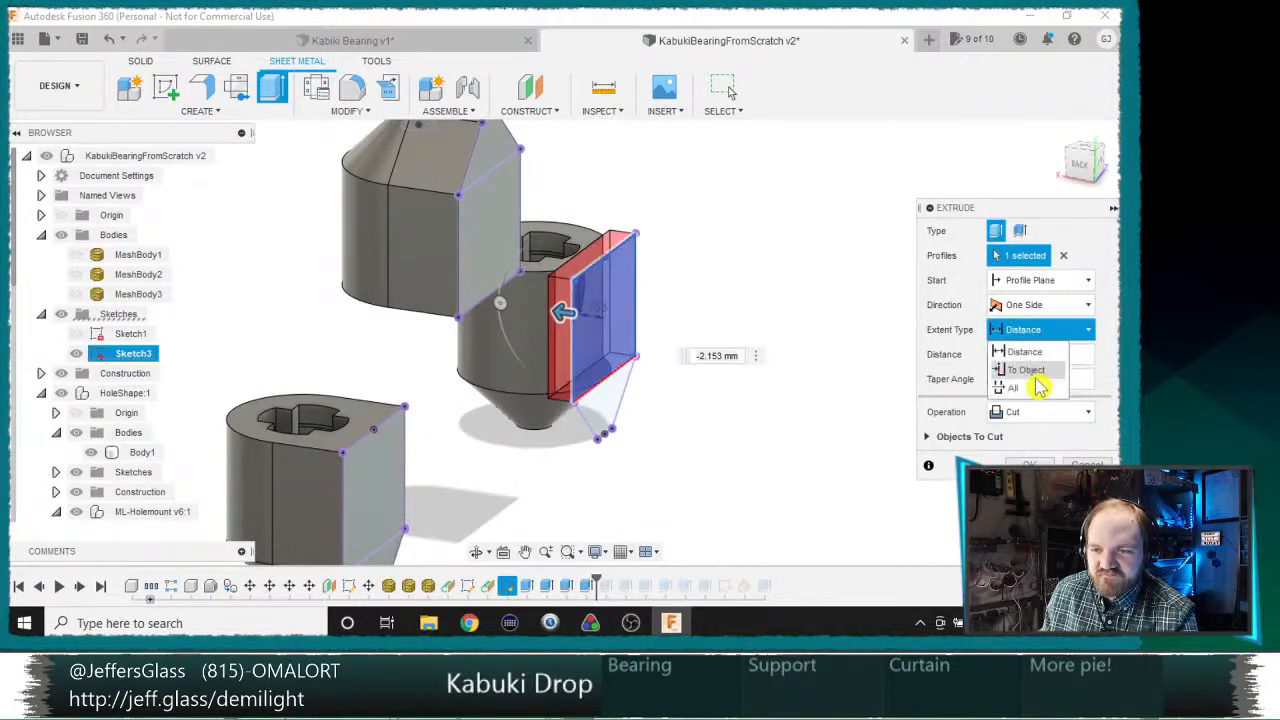
left_click(1008, 382)
left_click(560, 306)
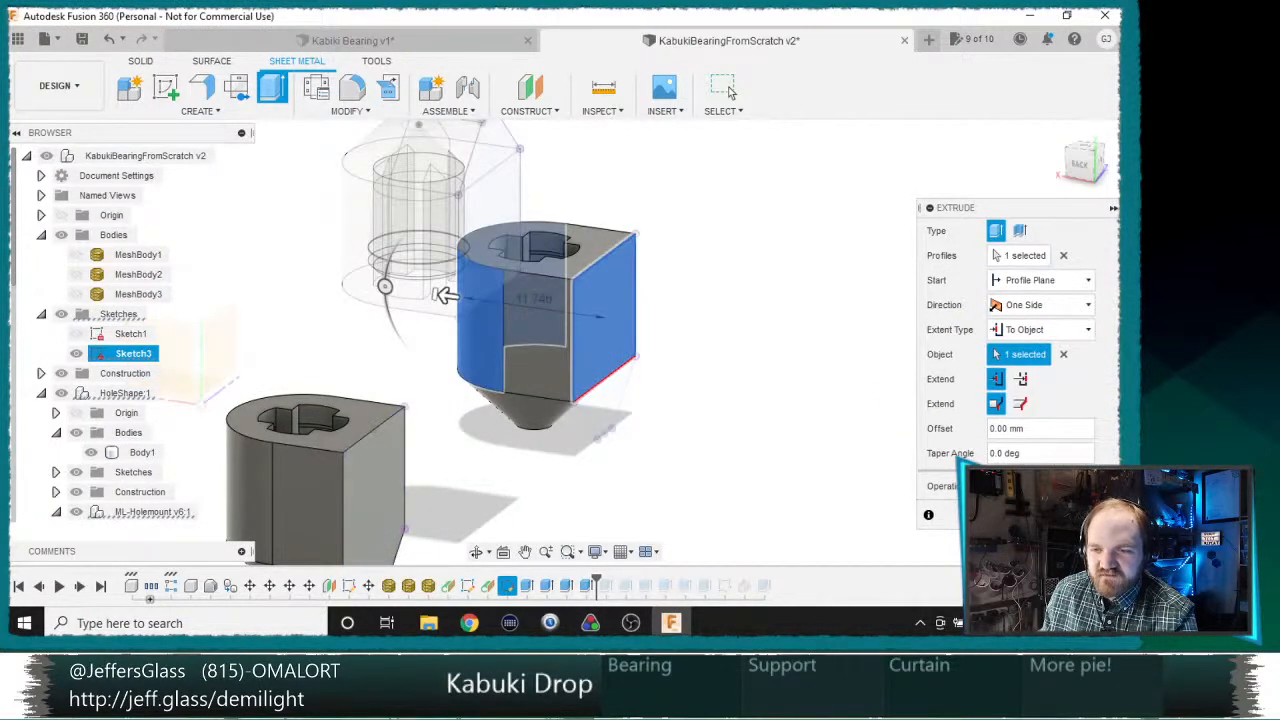
key("Return")
Step: Extrude the far outer bearing's tapered lower profile with extent To Object, up to its conical face
key("e")
left_click(600, 414)
left_click(1040, 329)
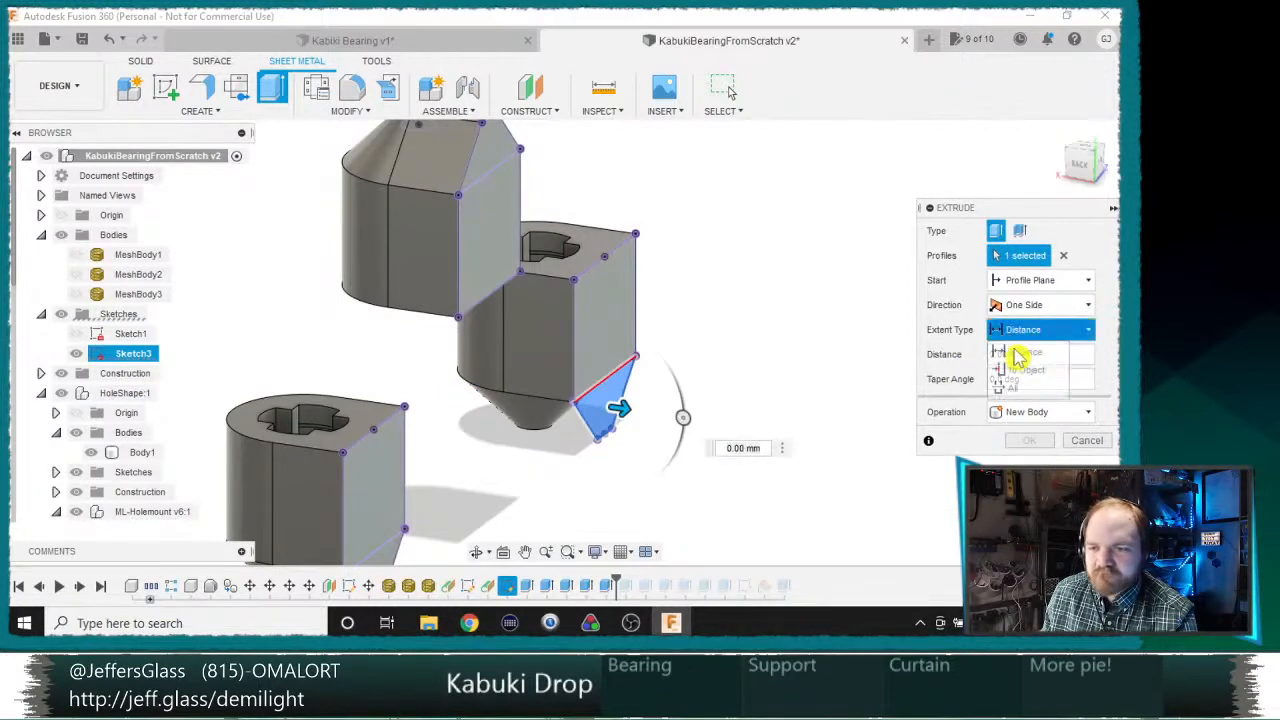
left_click(1025, 369)
left_click(545, 406)
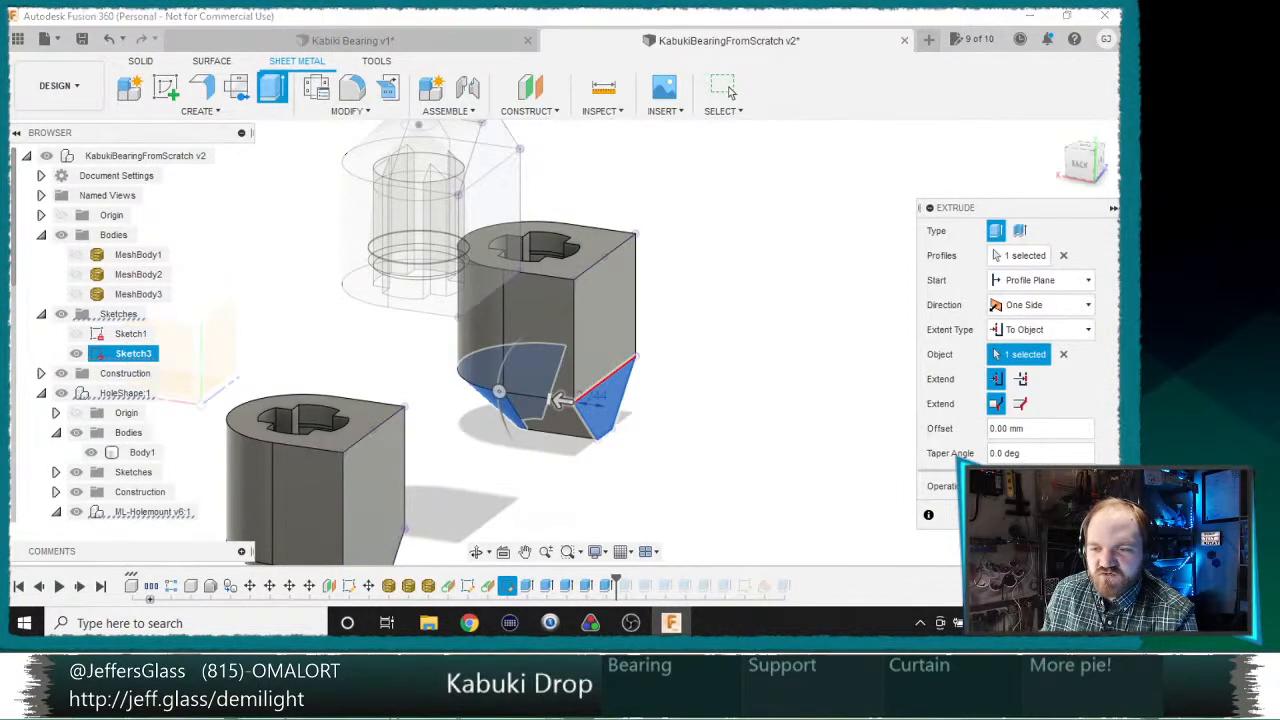
left_click(728, 90)
Step: Roll the history marker to the final extrude so the arms joining the three bearings are rebuilt
right_click(806, 585)
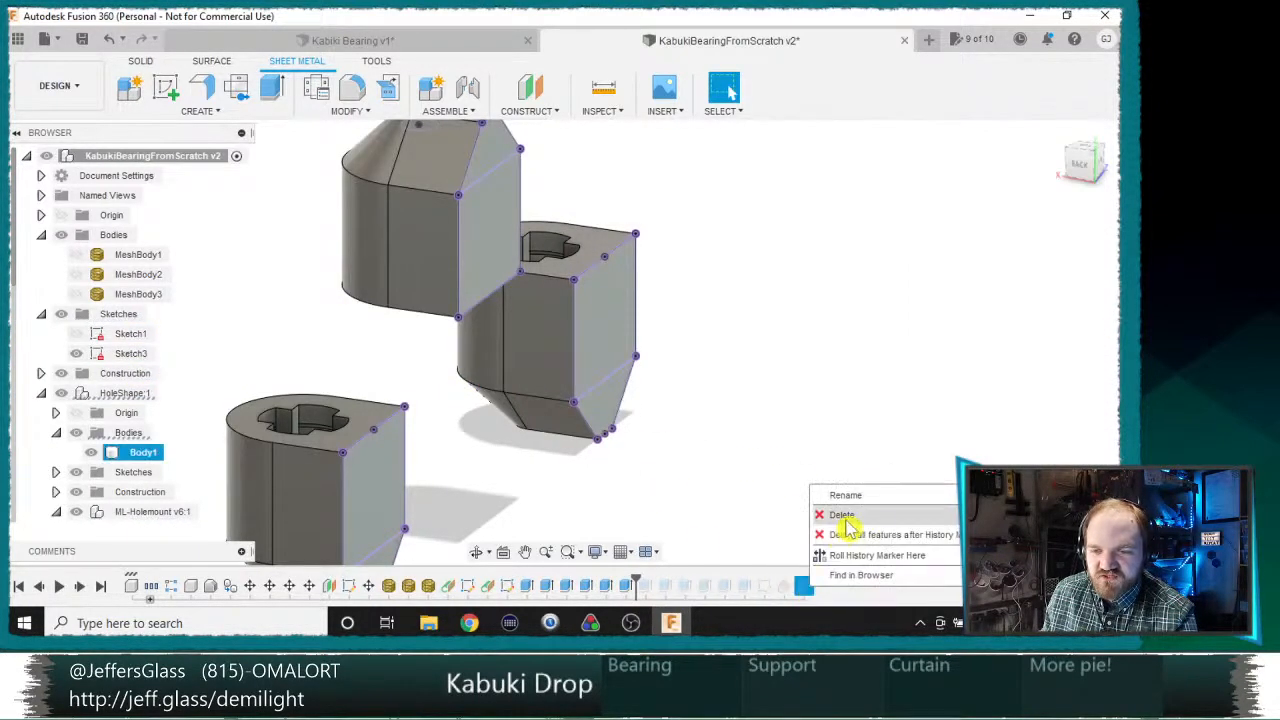
left_click(872, 558)
scroll(802, 435, "down", 5)
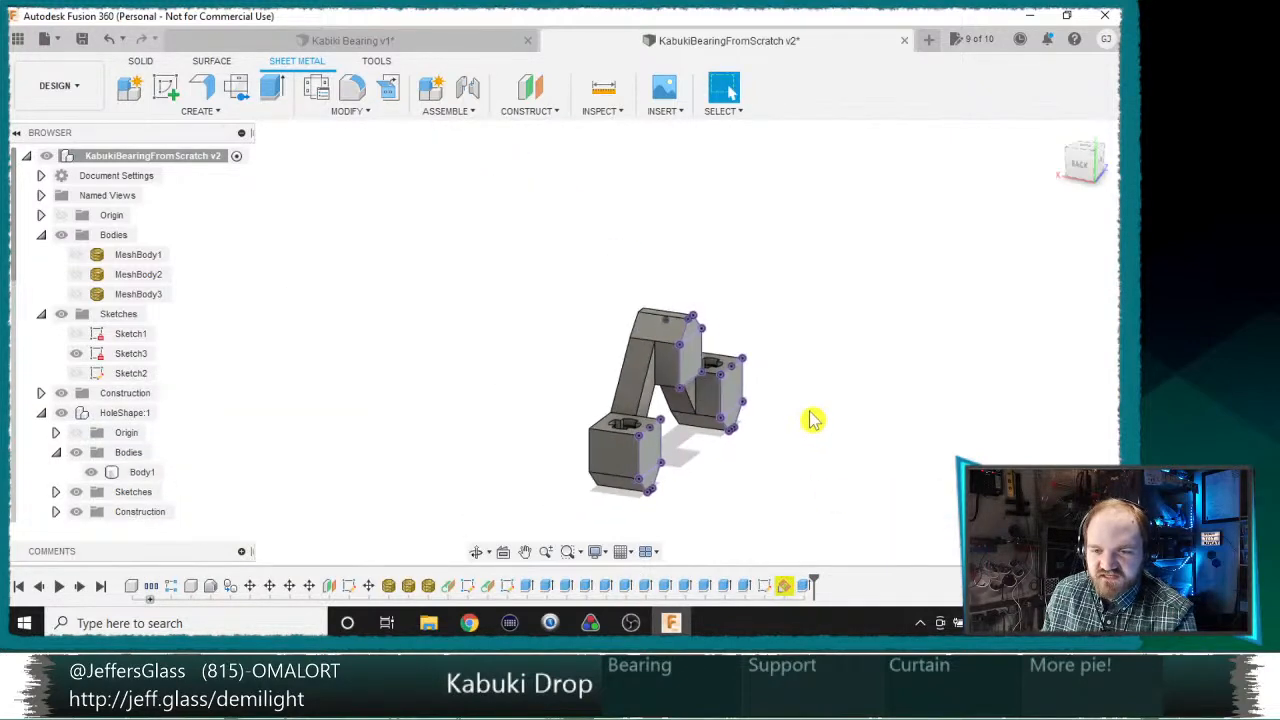
middle_click_drag(811, 420, 761, 419, "shift")
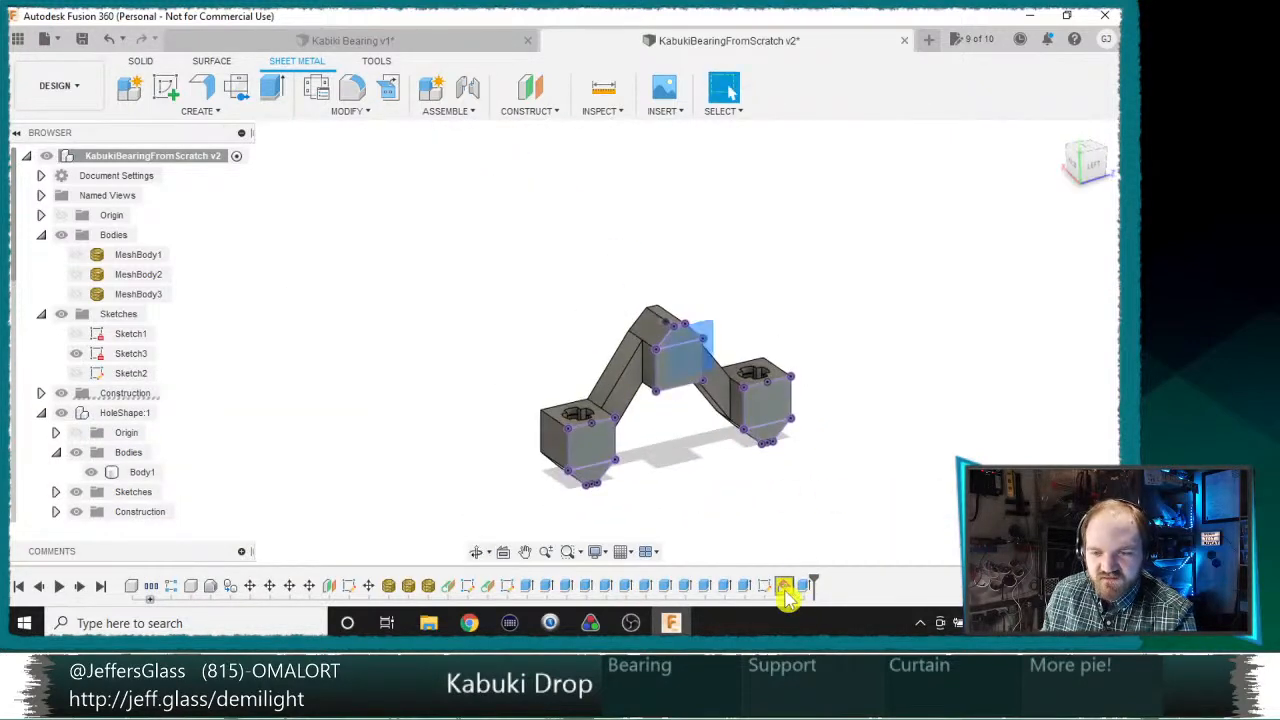
Step: Redefine the construction plane flagged in the timeline by picking an edge of the middle bearing block as its reference line
double_click(784, 588)
scroll(606, 417, "up", 3)
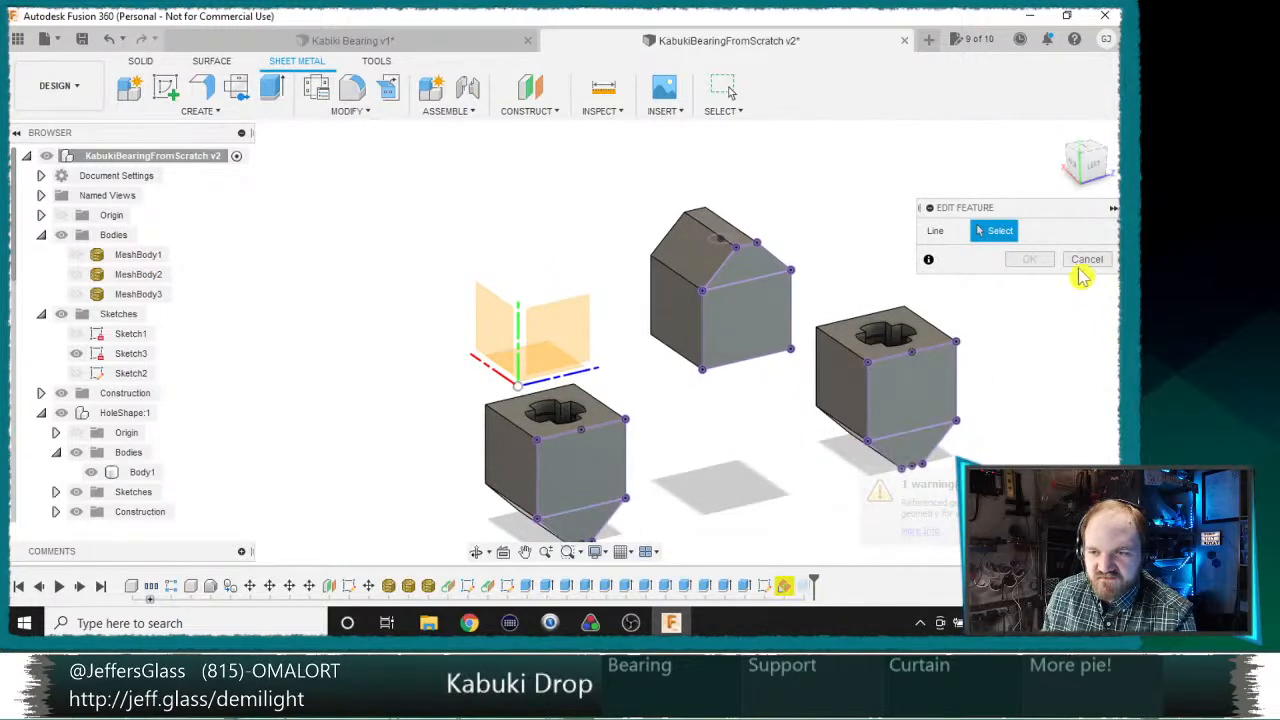
mouse_move(706, 413)
middle_mouse_down("shift")
mouse_move(725, 434)
mouse_move(678, 408)
middle_mouse_up("shift")
left_click(772, 349)
left_click(1031, 282)
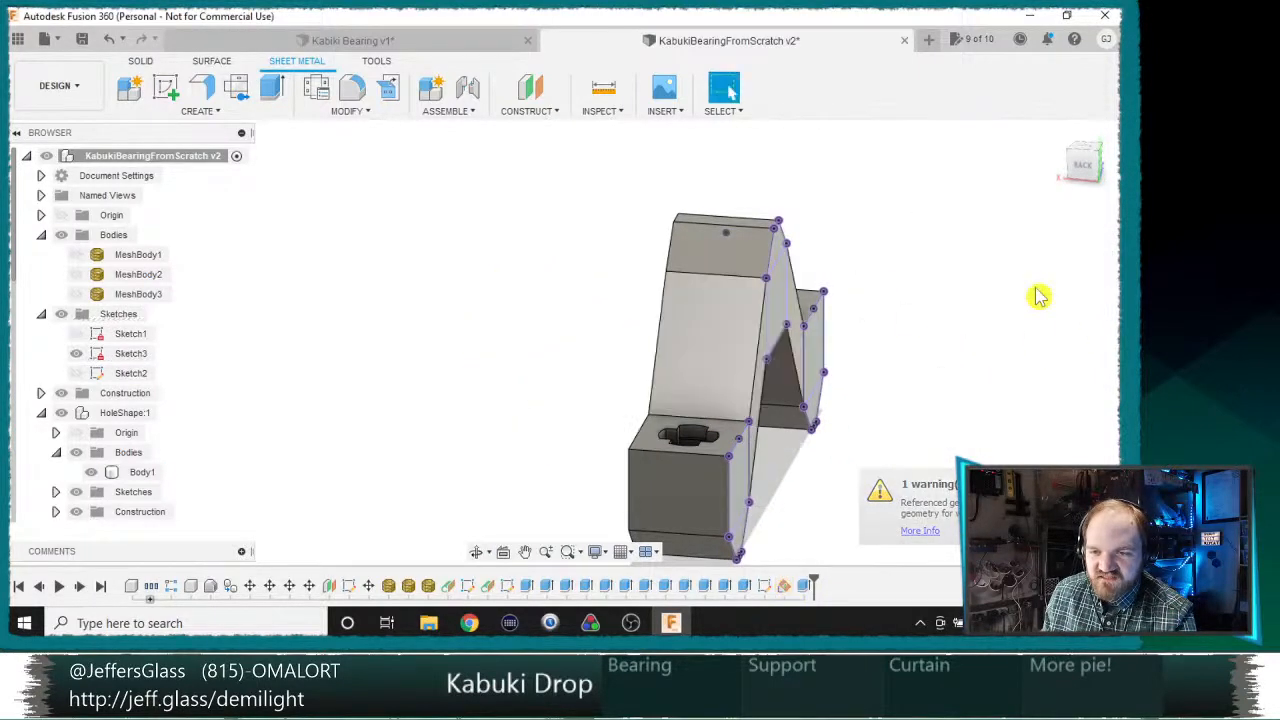
Step: Examine the rebuilt support from several angles, including the undersides and the joints between the arms and the outer bearing blocks
scroll(991, 360, "down", 3)
middle_click_drag(1080, 377, 686, 366, "shift")
scroll(666, 400, "up", 3)
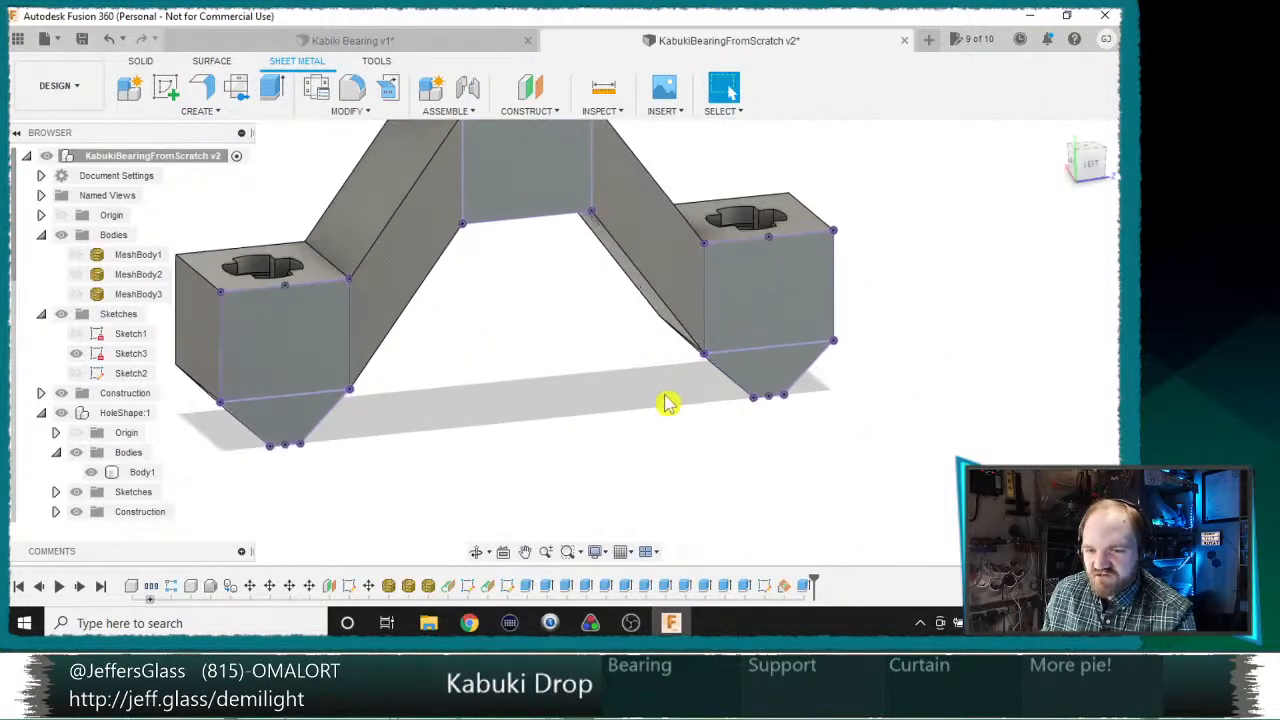
scroll(563, 374, "up", 3)
mouse_move(556, 326)
middle_mouse_down("shift")
mouse_move(537, 286)
mouse_move(541, 312)
middle_mouse_up("shift")
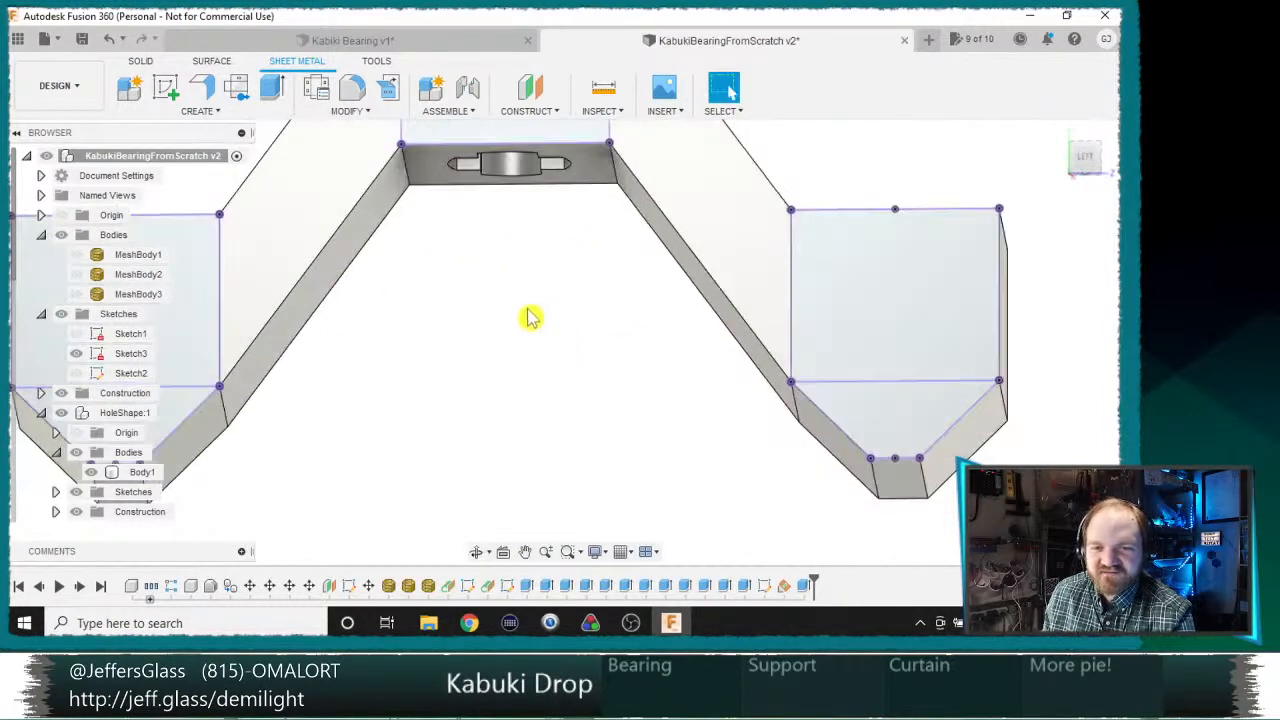
scroll(516, 311, "up", 3)
middle_click_drag(466, 360, 630, 507)
scroll(605, 462, "down", 2)
scroll(604, 455, "down", 5)
middle_click_drag(628, 446, 668, 480, "shift")
scroll(615, 463, "up", 3)
left_click(618, 430)
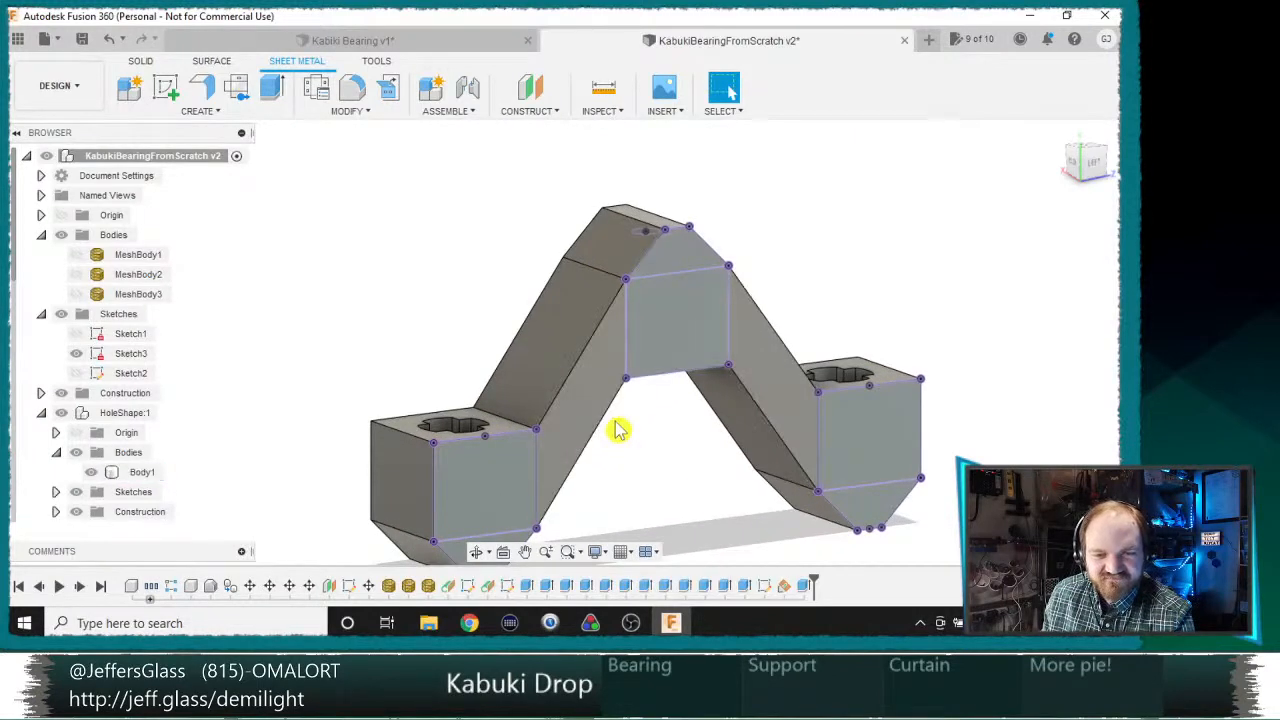
scroll(618, 430, "down", 2)
scroll(618, 430, "up", 4)
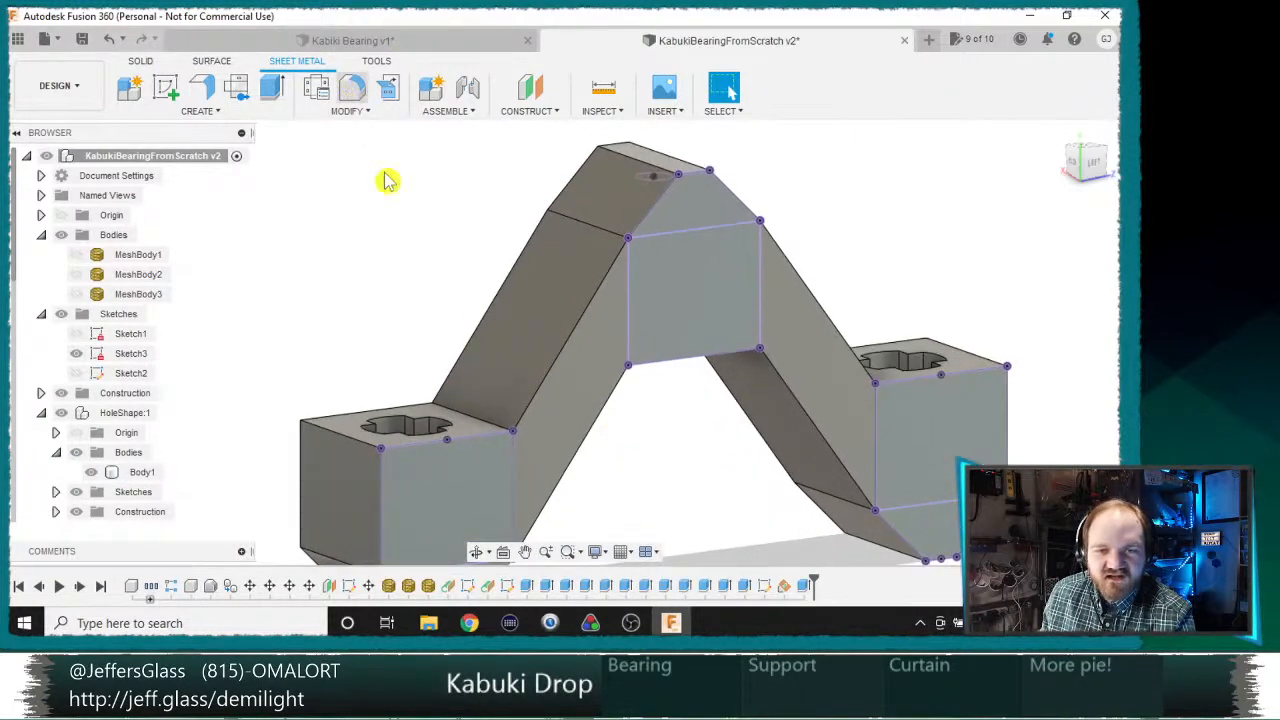
middle_click_drag(586, 362, 534, 281)
scroll(534, 281, "down", 1)
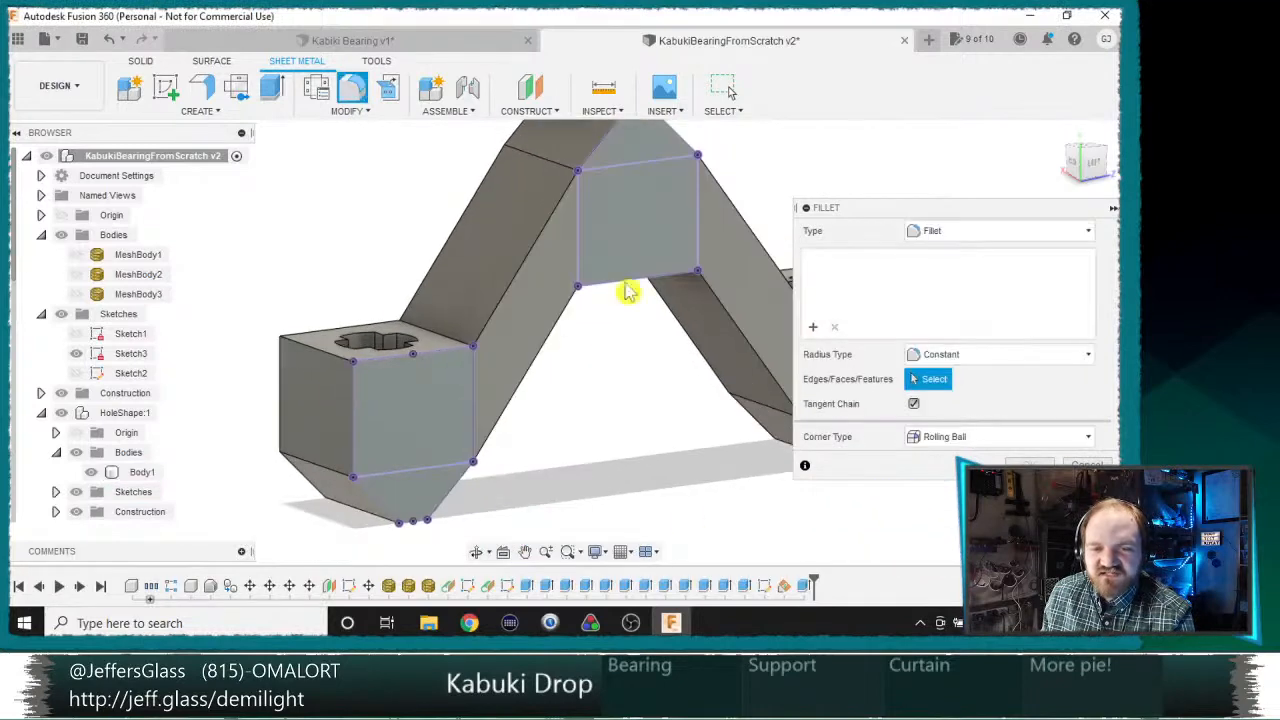
middle_click_drag(549, 357, 603, 363)
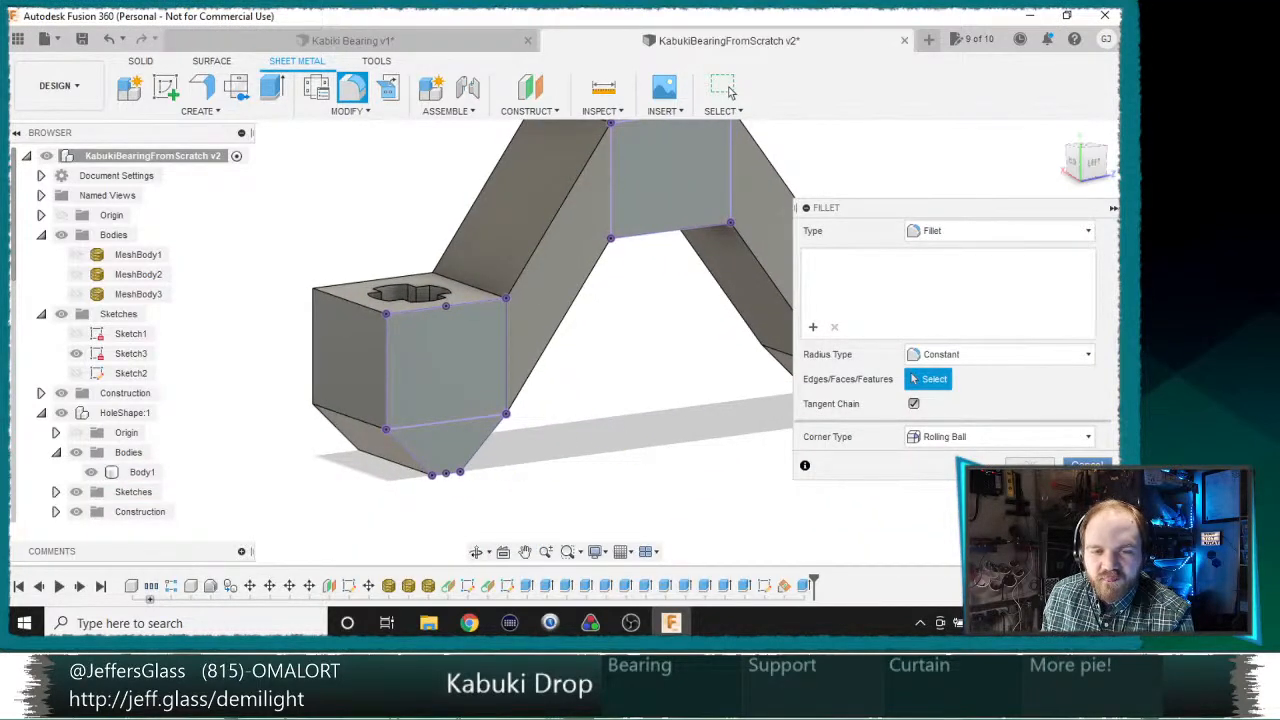
left_click(728, 90)
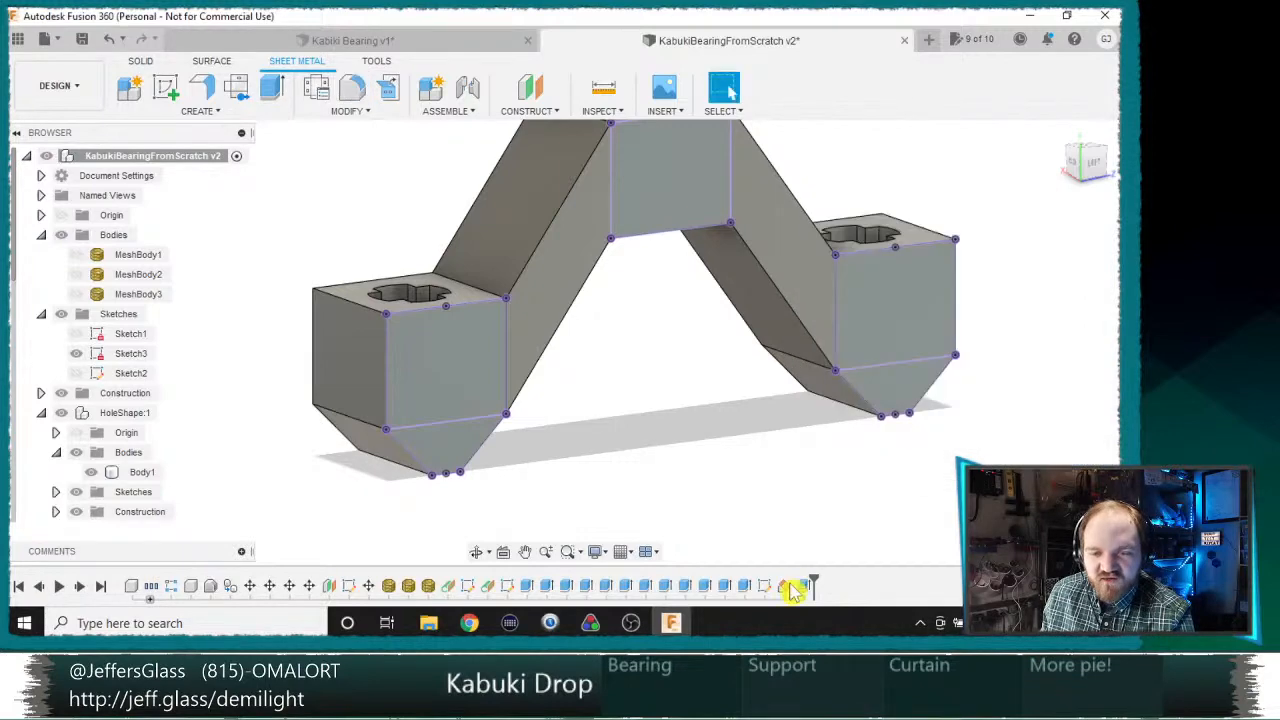
Step: Reopen Sketch1 with the bearing outlines for editing and view it straight on from the right side
double_click(508, 588)
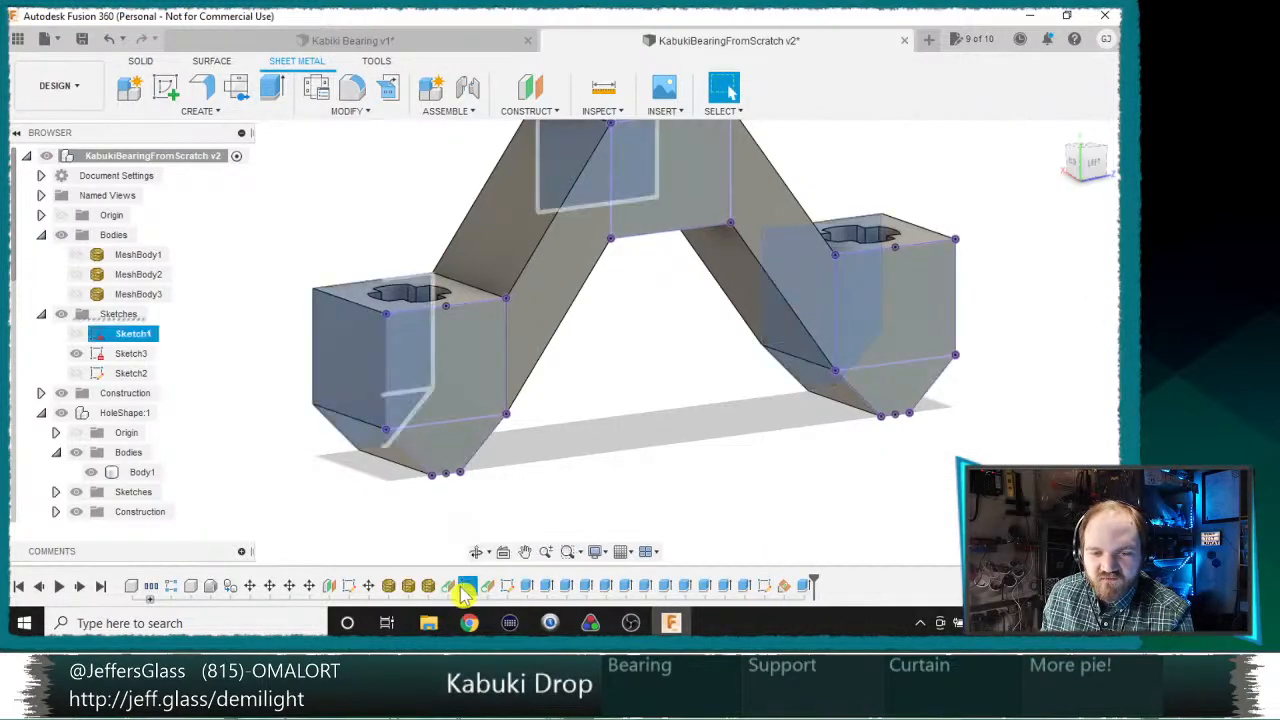
mouse_move(375, 450)
middle_mouse_down("shift")
mouse_move(580, 454)
mouse_move(675, 436)
middle_mouse_up("shift")
middle_click_drag(675, 436, 84, 268)
middle_click_drag(451, 400, 480, 394, "shift")
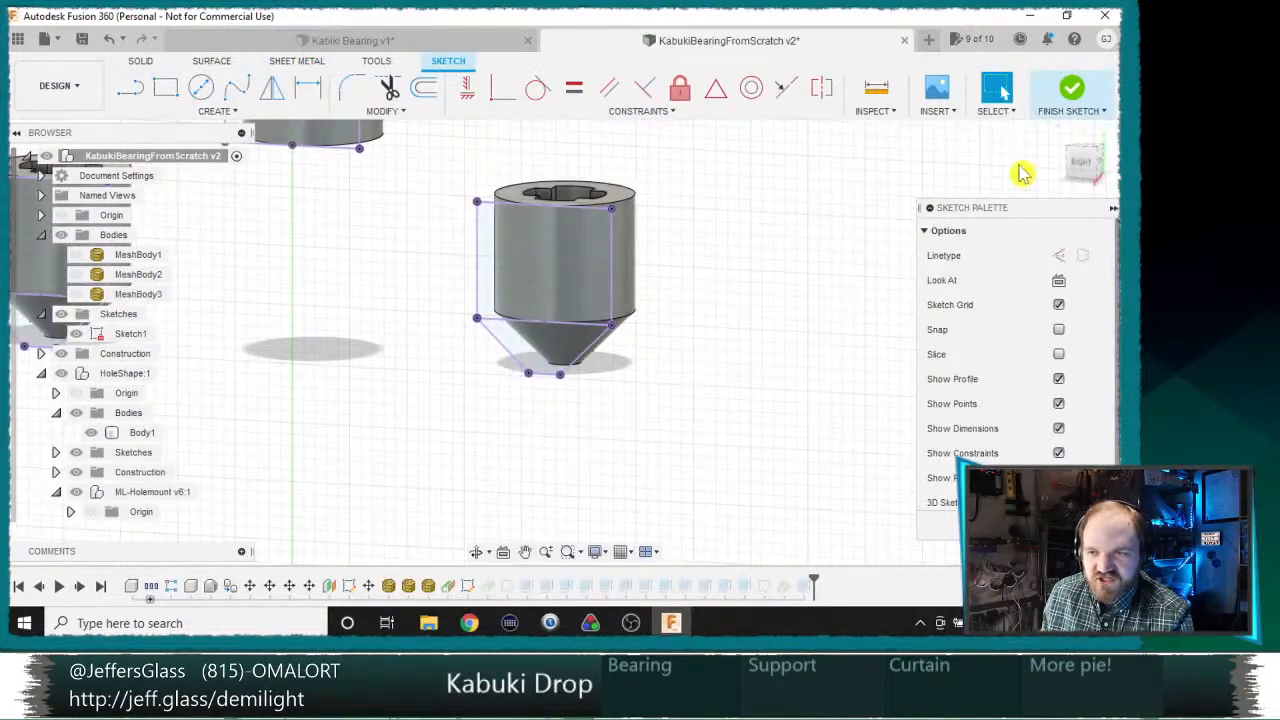
left_click(1093, 168)
scroll(626, 451, "down", 3)
Step: Try to draw a line running outward from the lower corner of the right bearing's tapered tip
key("l")
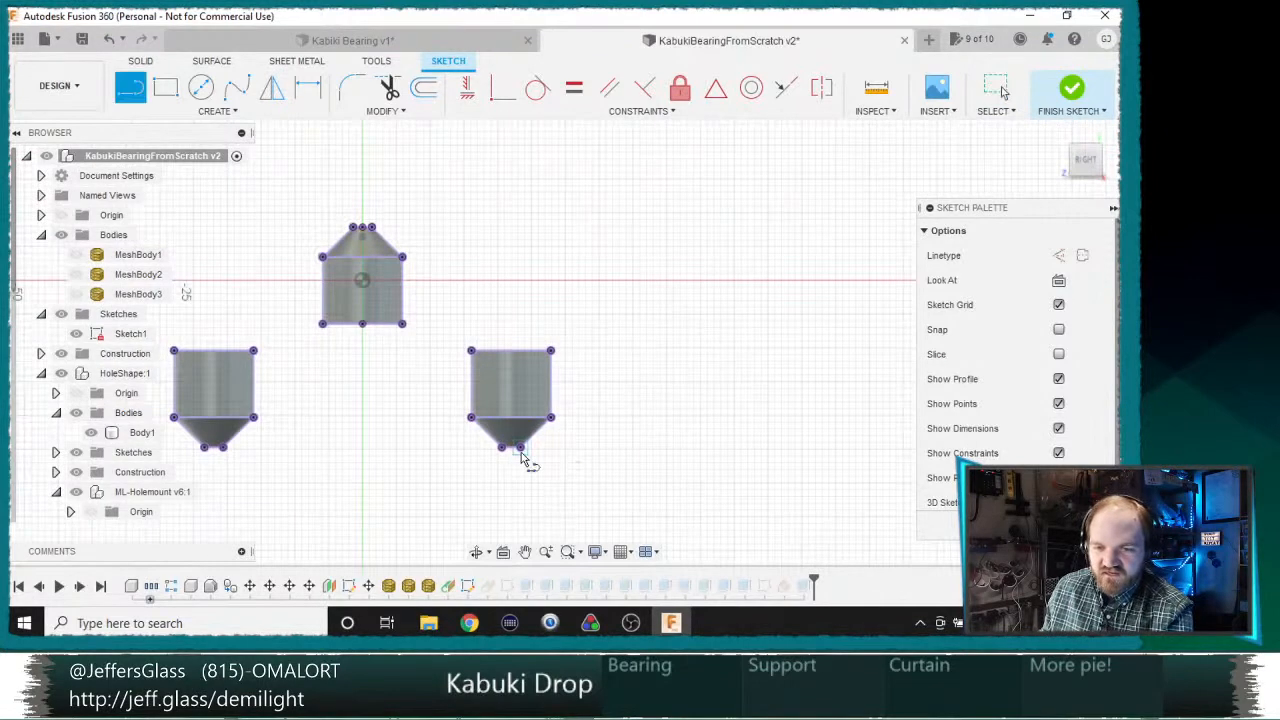
left_click(520, 447)
left_click(646, 450)
key("Escape")
scroll(555, 487, "down", 3)
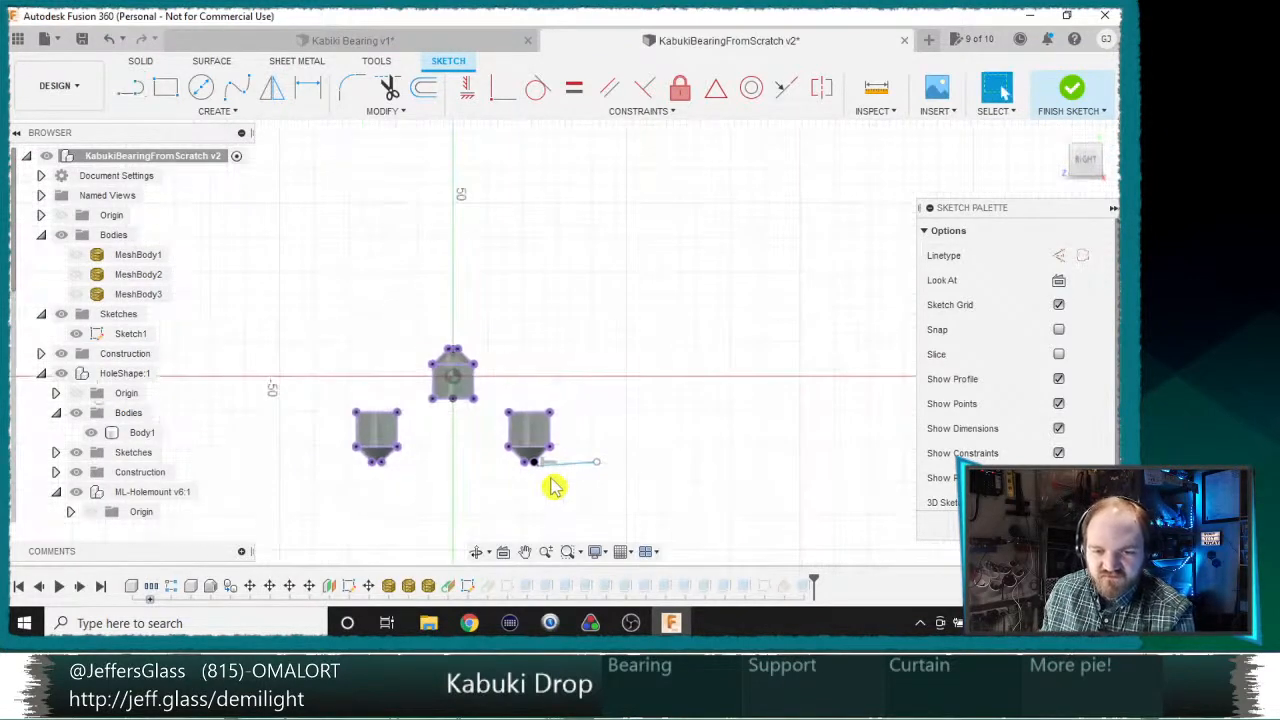
scroll(543, 490, "up", 4)
key("ctrl+z")
Step: Draw a horizontal line running outward from the lower outer corner of the right bearing's tapered tip
key("l")
scroll(530, 415, "up", 1)
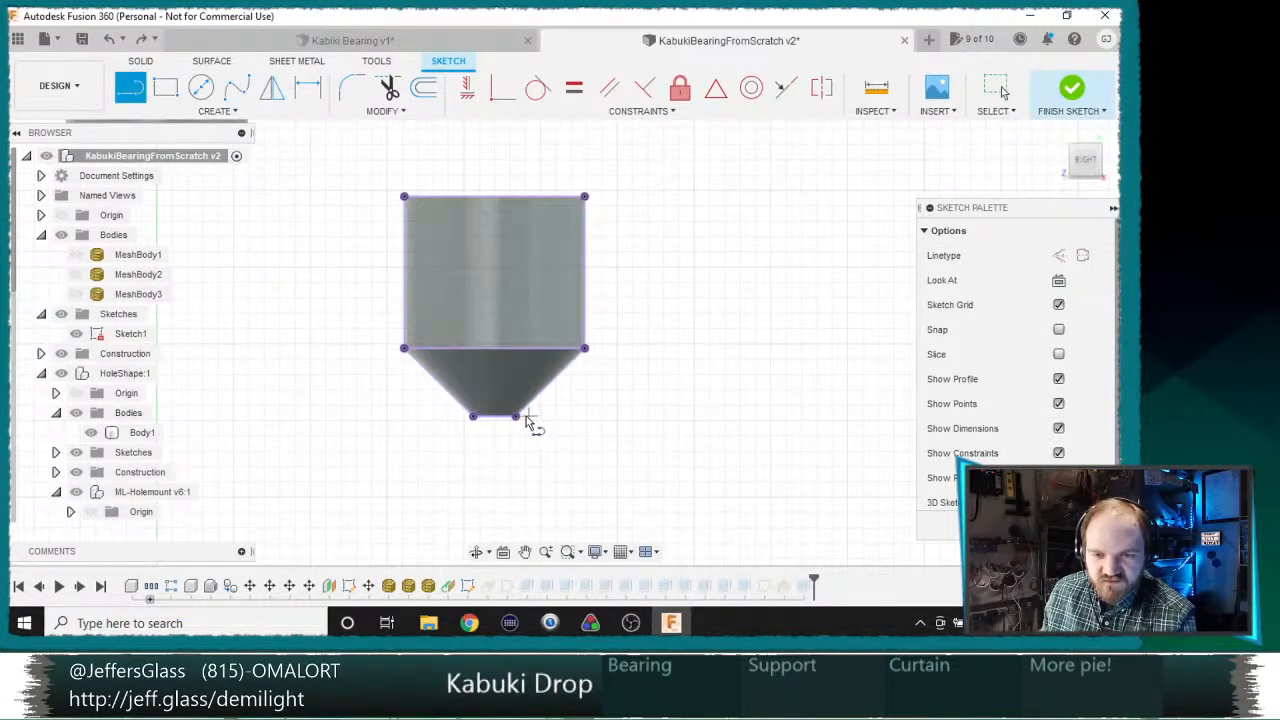
left_click(515, 416)
left_click(802, 416)
key("Escape")
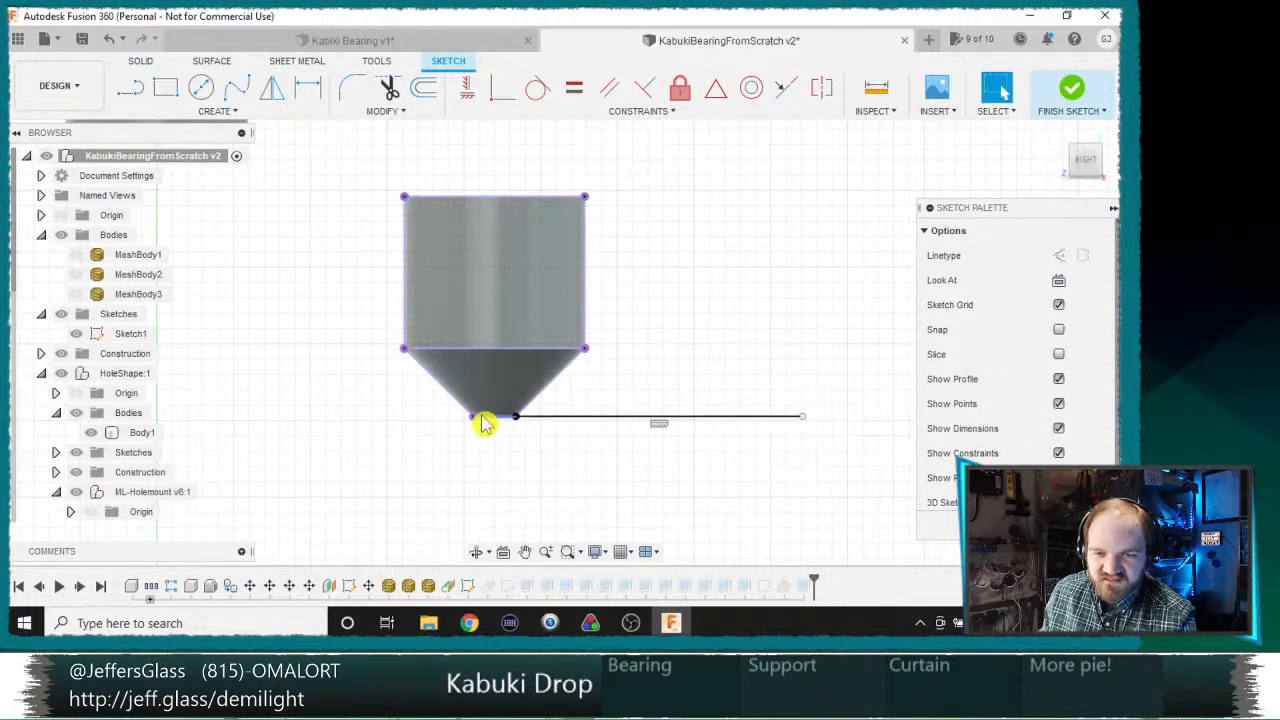
Step: Draw a horizontal line joining the tips of the two outer bearings and another running outward from the left bearing's tip
key("l")
left_click(473, 416)
middle_click_drag(222, 424, 787, 436)
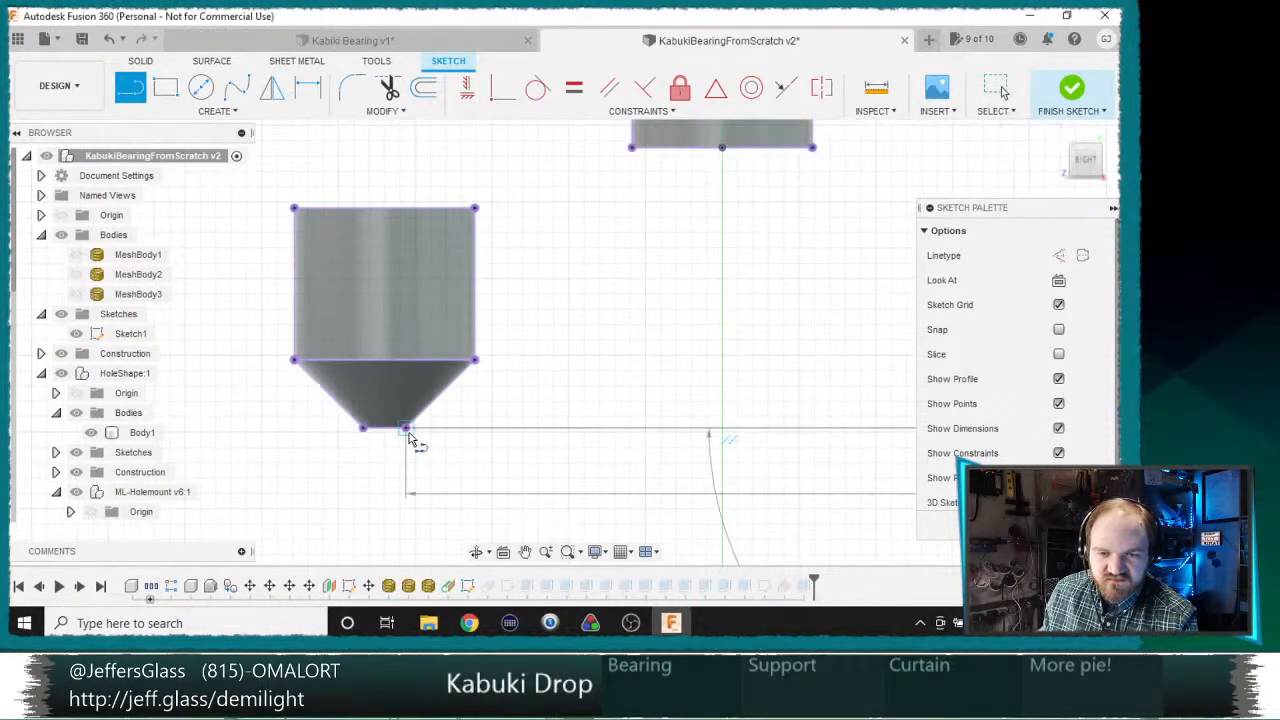
left_click(406, 428)
left_click(364, 428)
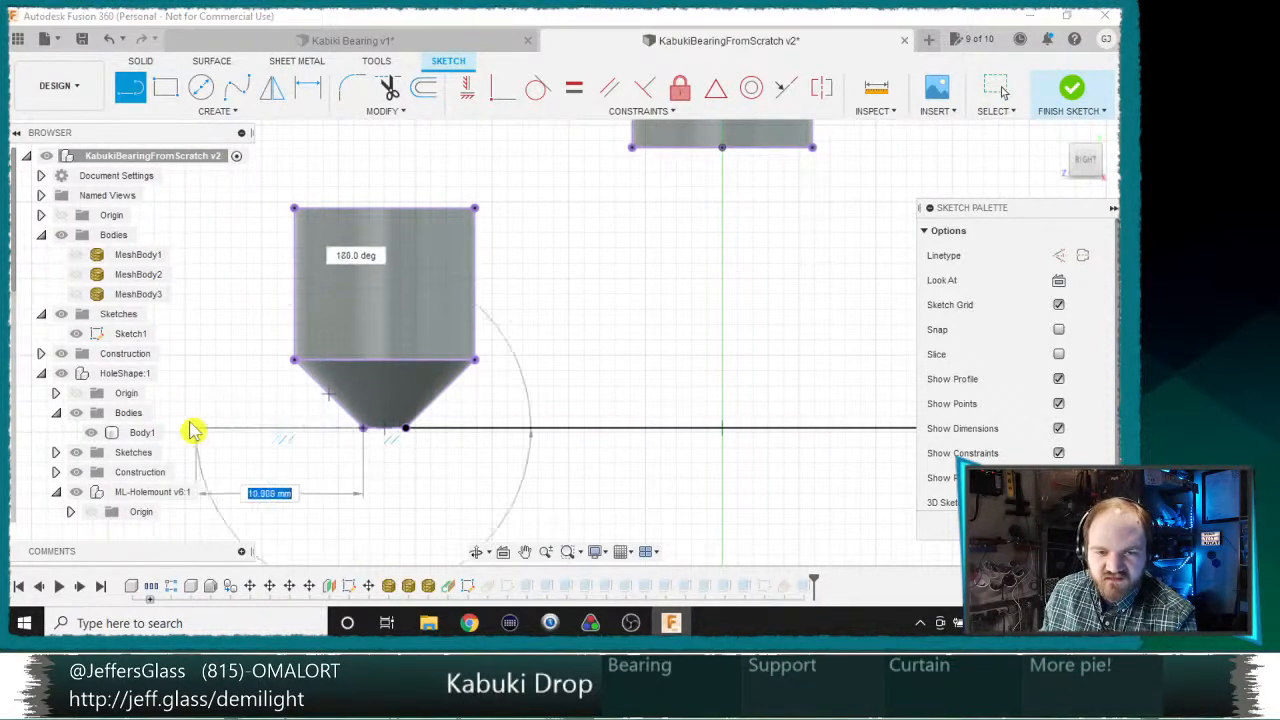
left_click(182, 430)
key("Escape")
scroll(449, 434, "down", 3)
middle_click_drag(820, 375, 376, 381)
scroll(376, 381, "up", 3)
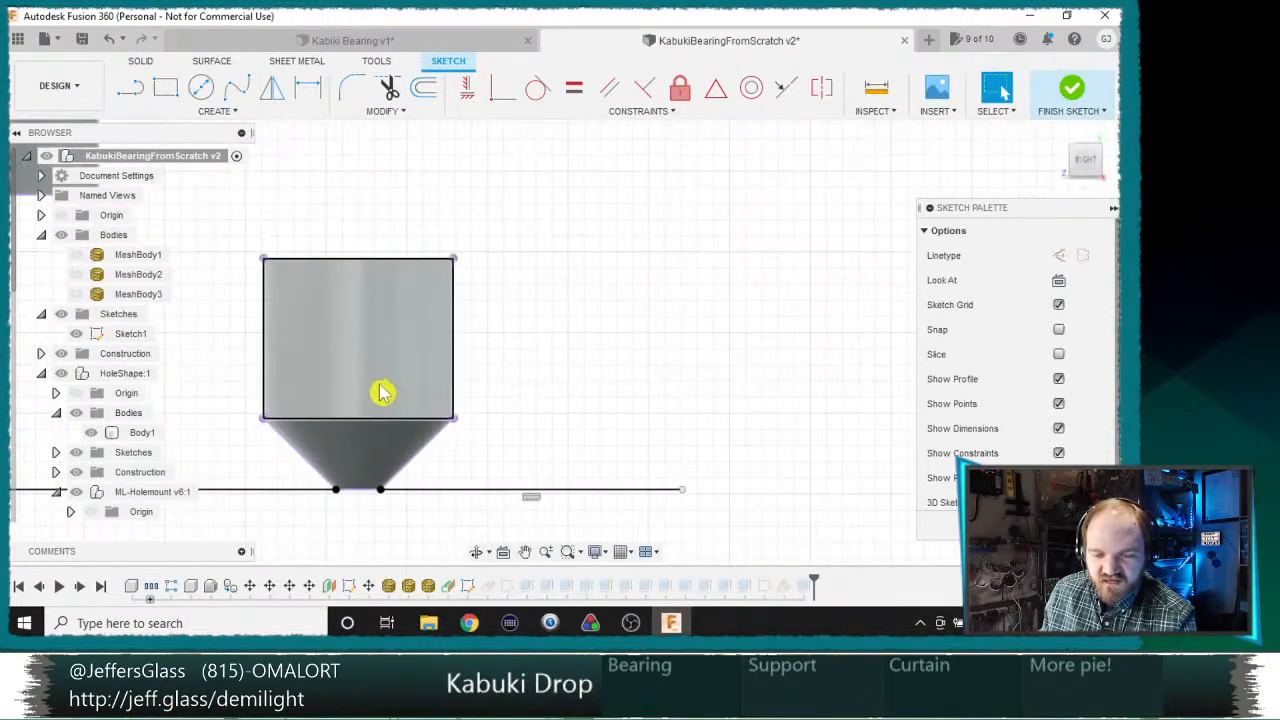
key("l")
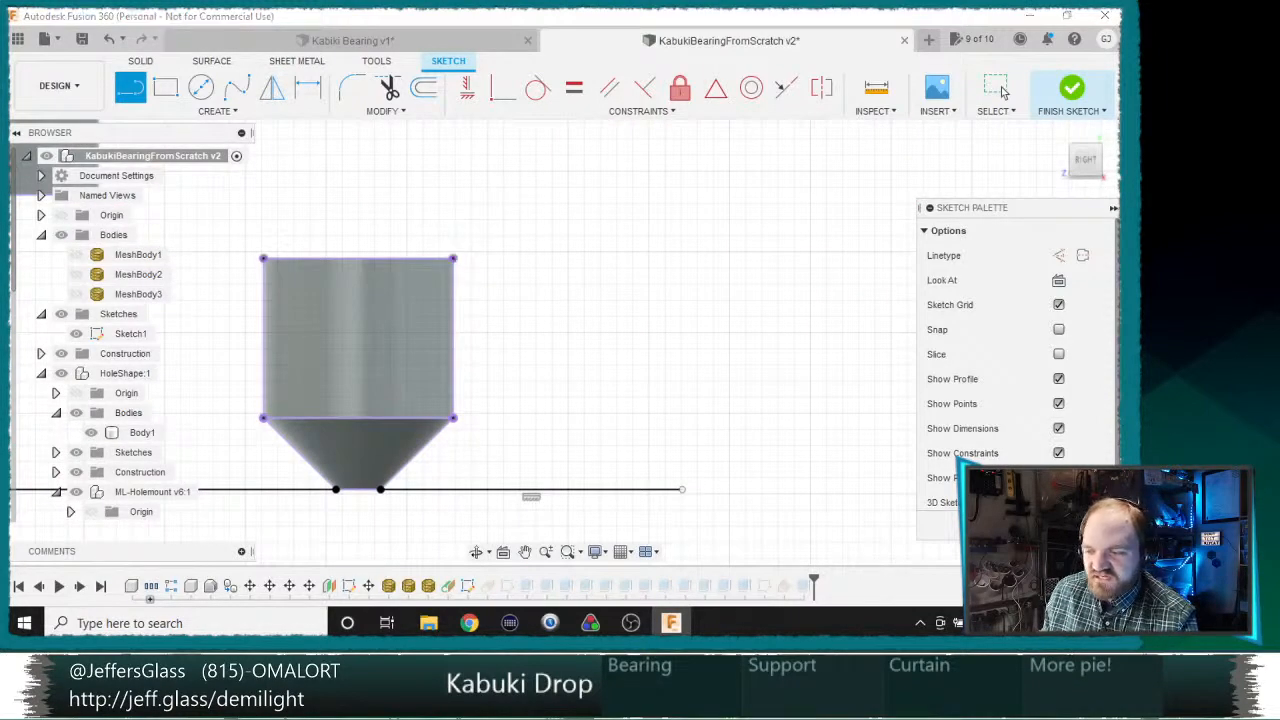
key("Escape")
middle_click_drag(592, 383, 723, 494)
scroll(735, 478, "down", 3)
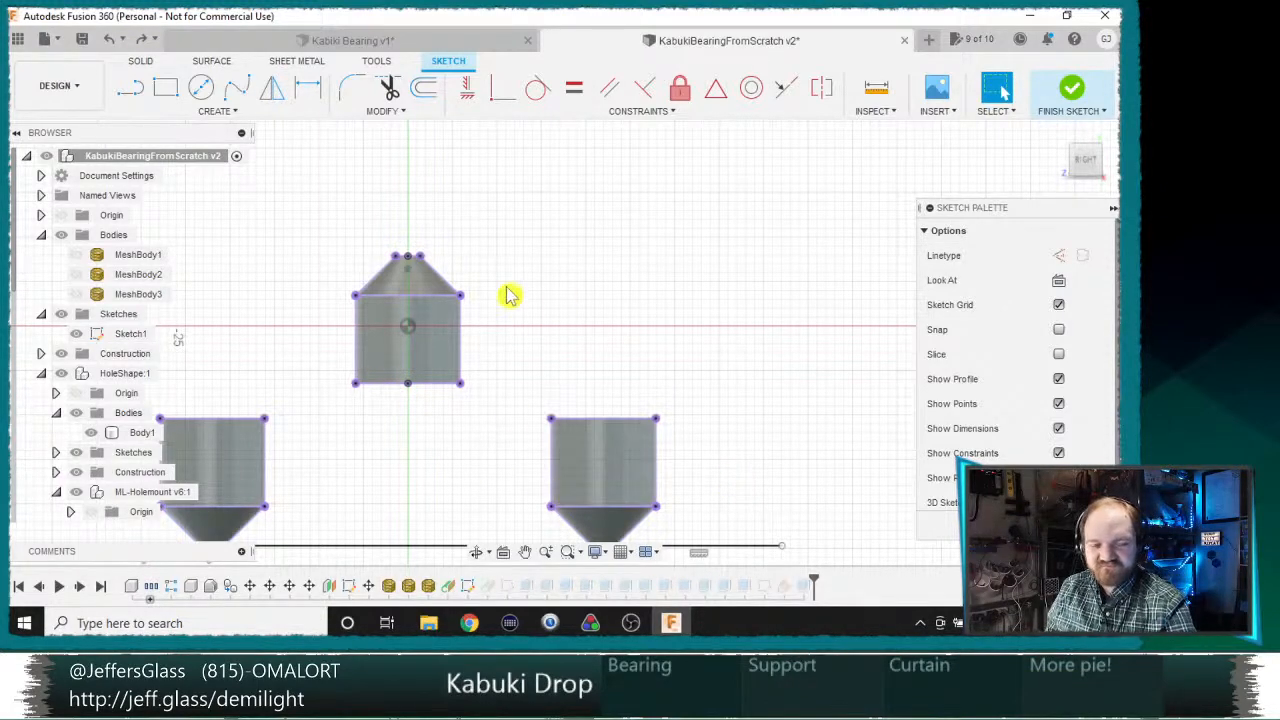
Step: Delete the line joining the two outer bearing tips and the one running outward from the left tip
scroll(576, 348, "up", 1)
middle_click_drag(557, 338, 595, 158)
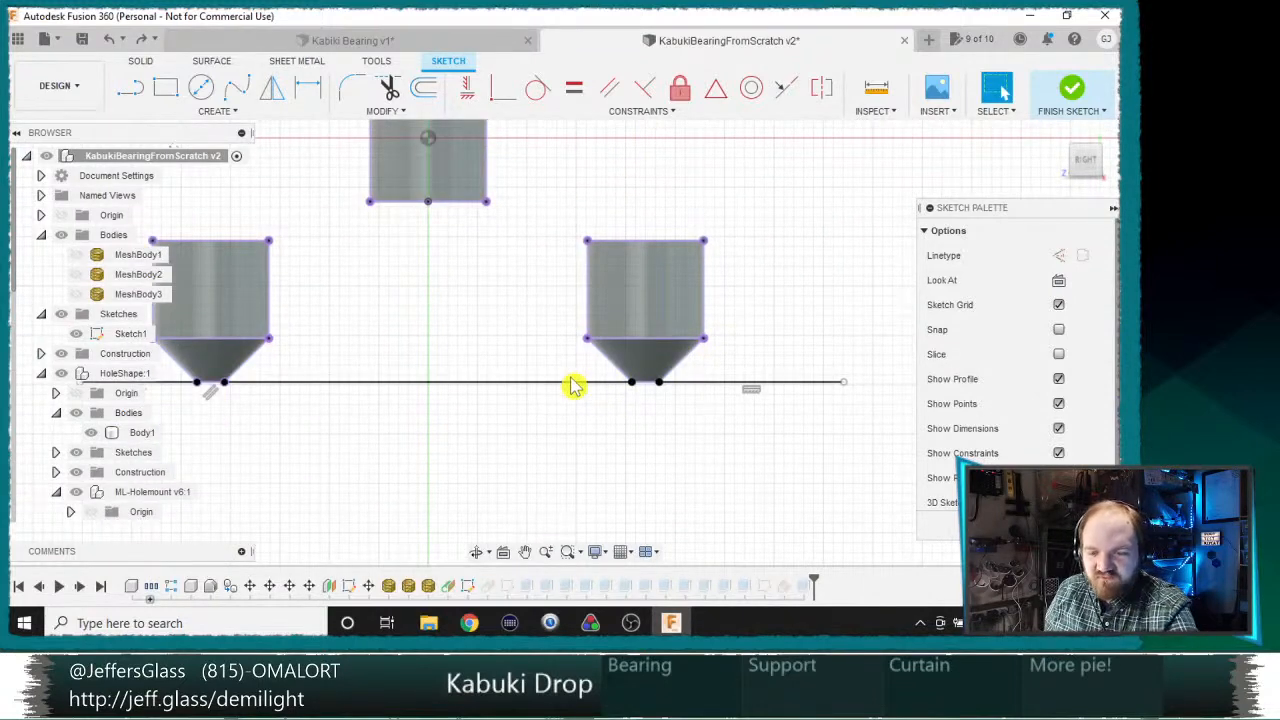
key("Delete")
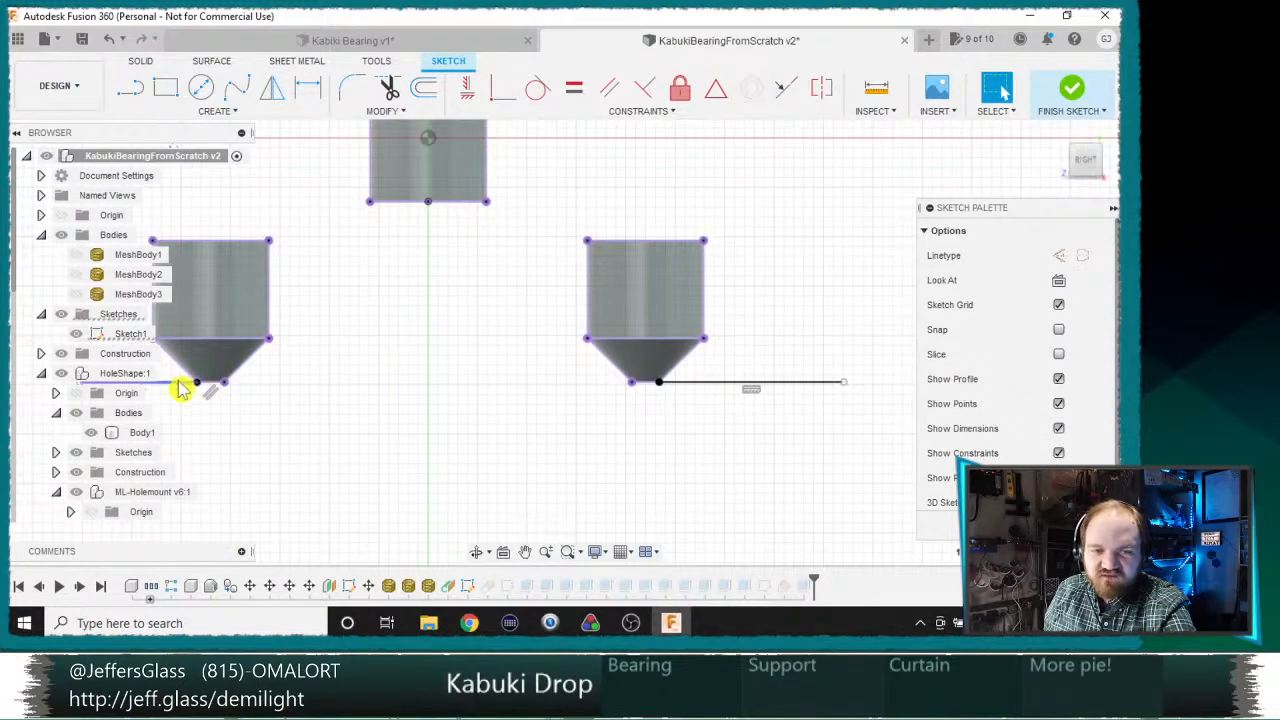
Step: Finish editing Sketch1 and start a new sketch on the flat back face of the right bearing block
left_click(1083, 525)
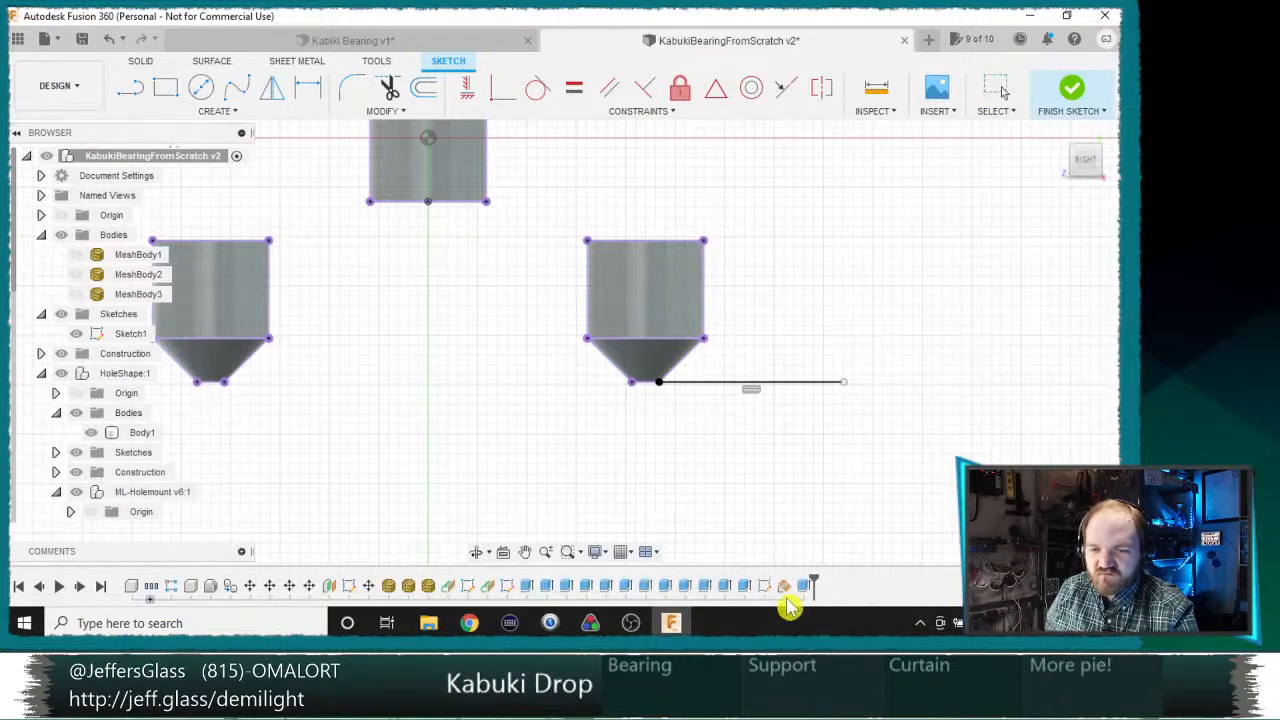
scroll(721, 443, "down", 2)
middle_click_drag(808, 363, 730, 391)
scroll(631, 471, "up", 3)
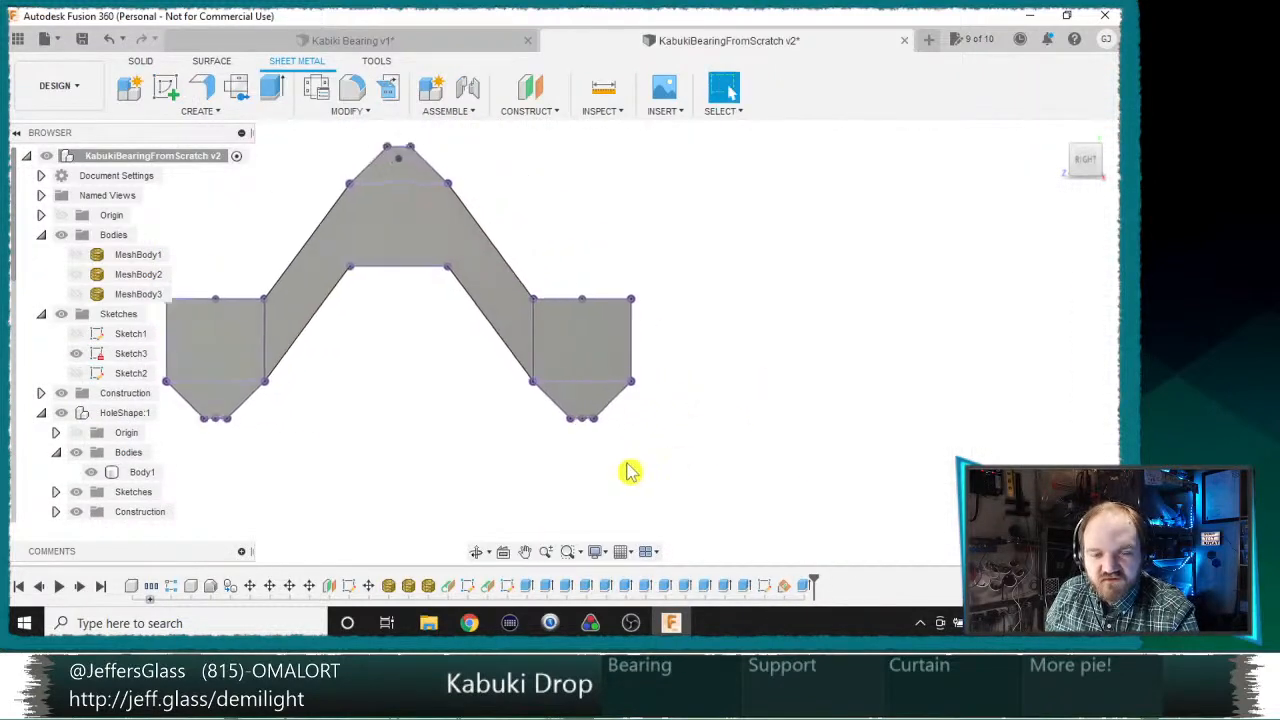
left_click(162, 88)
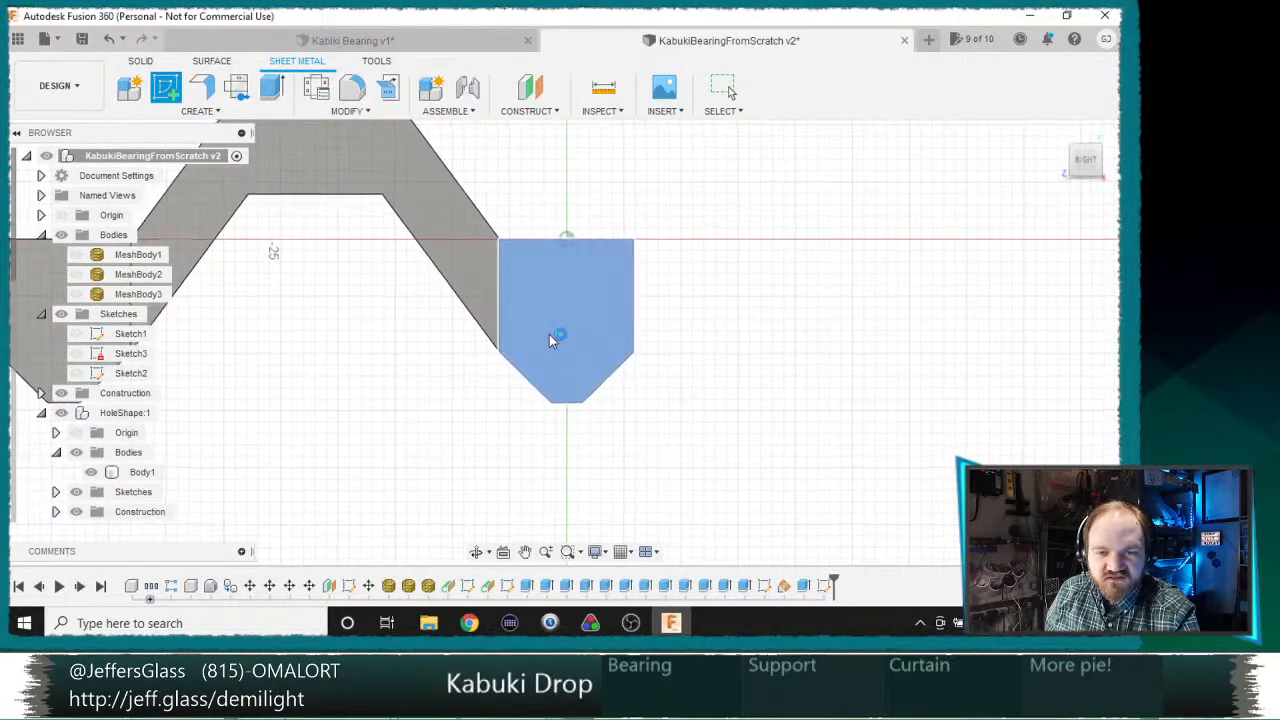
left_click(554, 334)
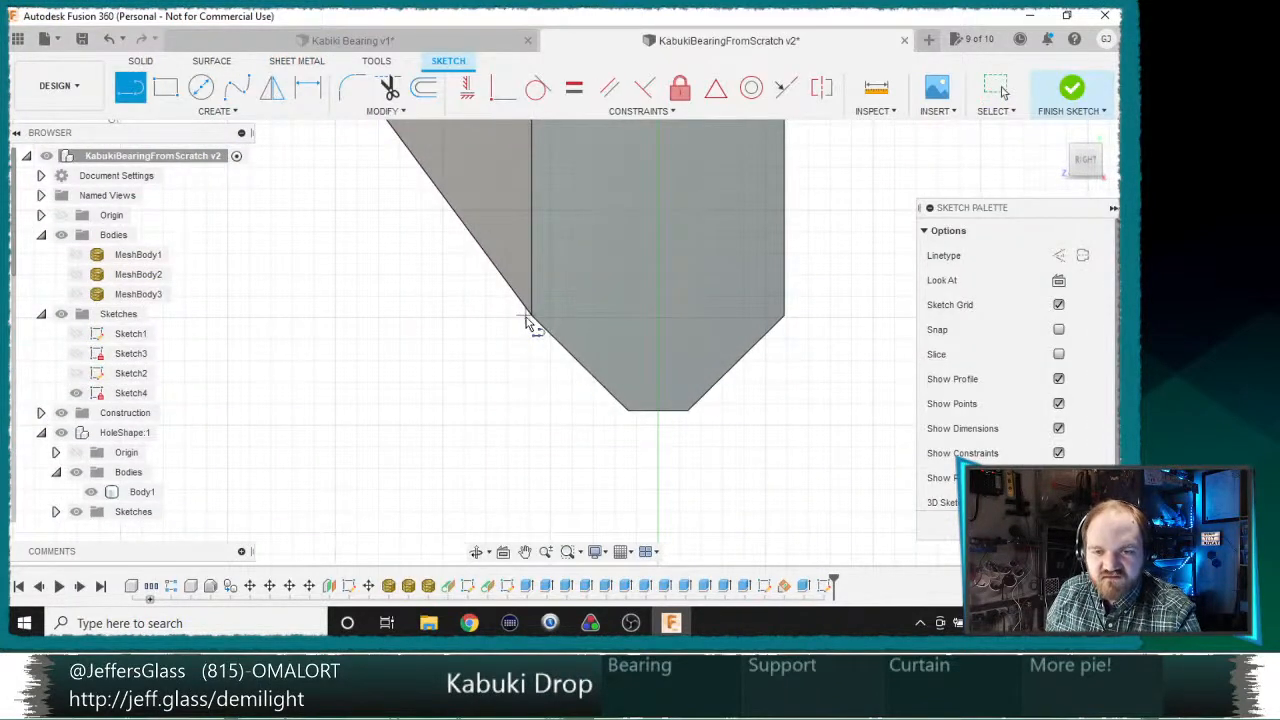
Step: Draw a diagonal line down past the right block's tapered tip, starting where the arm's lower edge meets the block
left_click(531, 318)
left_click(671, 507)
key("Escape")
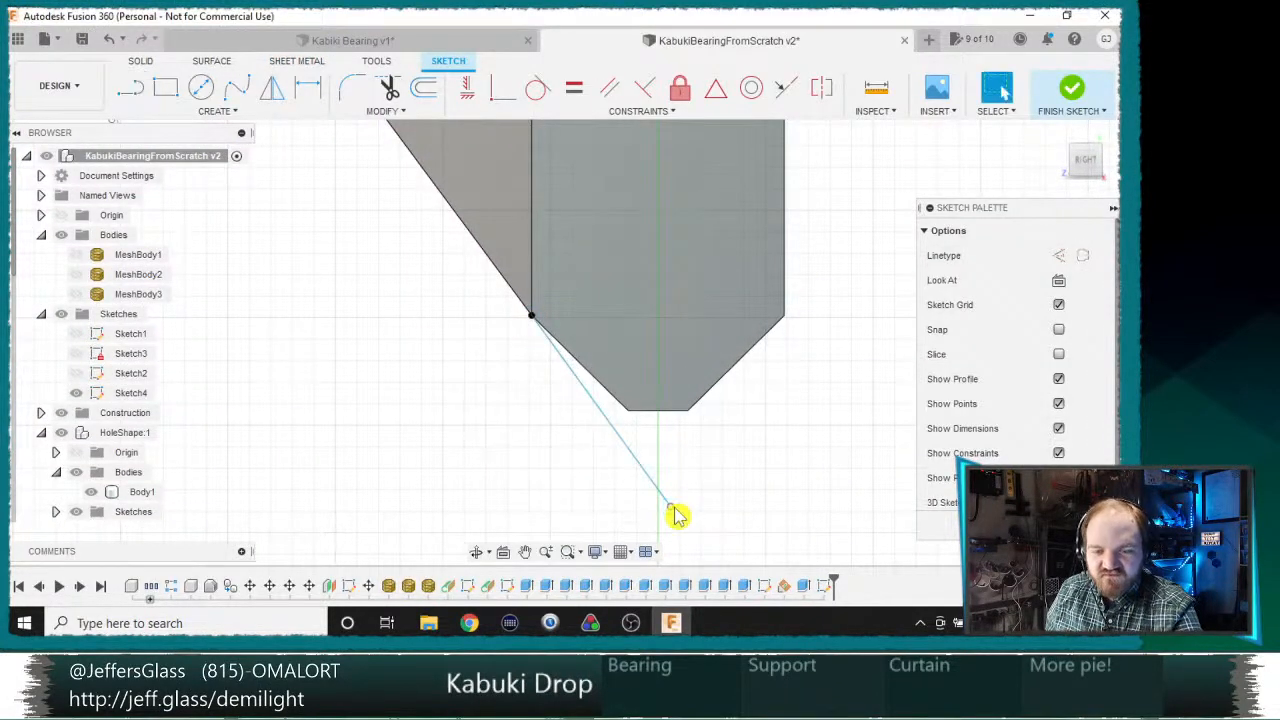
Step: Project the flat face of the connecting arms into the sketch
key("p")
left_click(486, 190)
left_click(1032, 307)
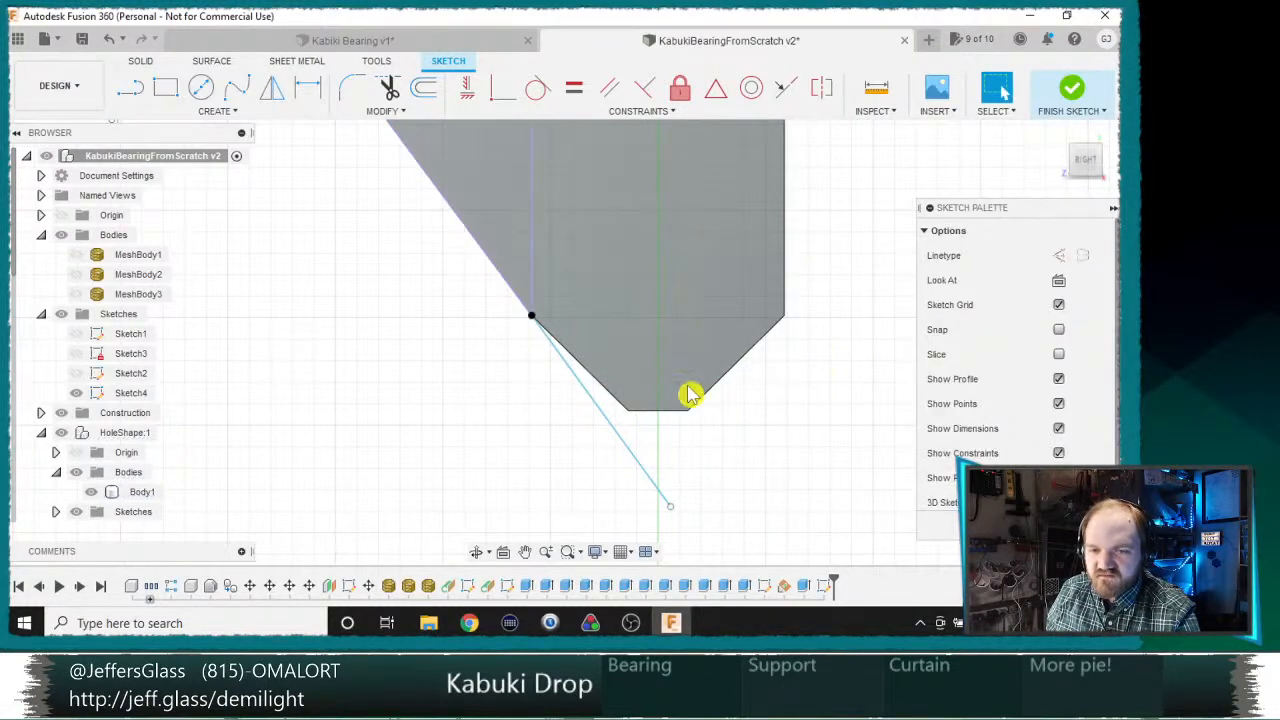
Step: Constrain the diagonal line to be collinear with the projected lower edge of the right arm
left_click(618, 450)
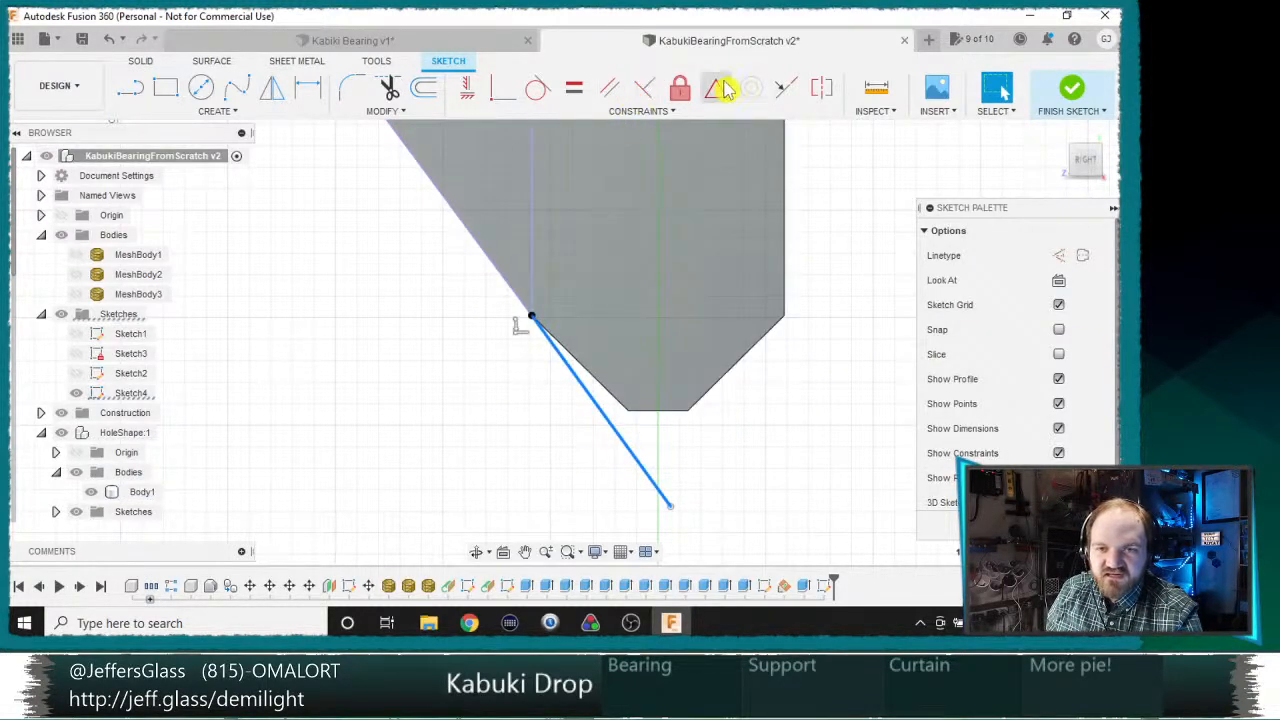
left_click(785, 90)
left_click(500, 277)
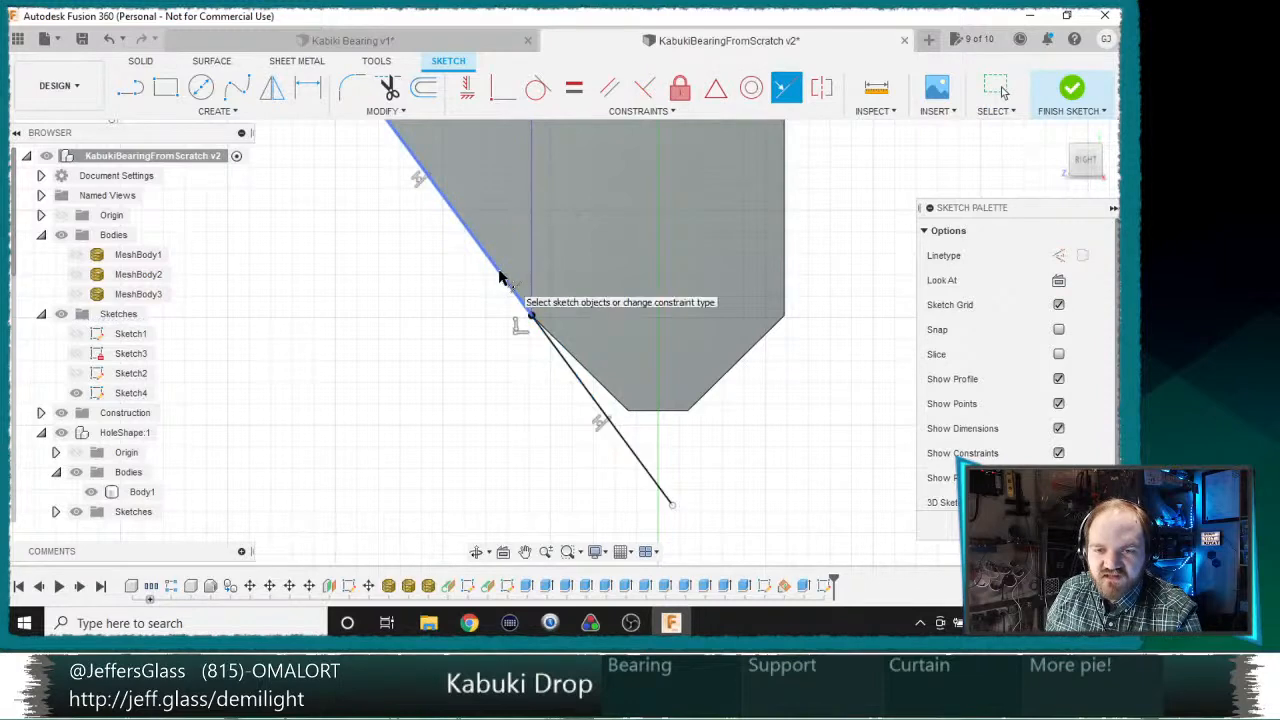
scroll(523, 391, "down", 5)
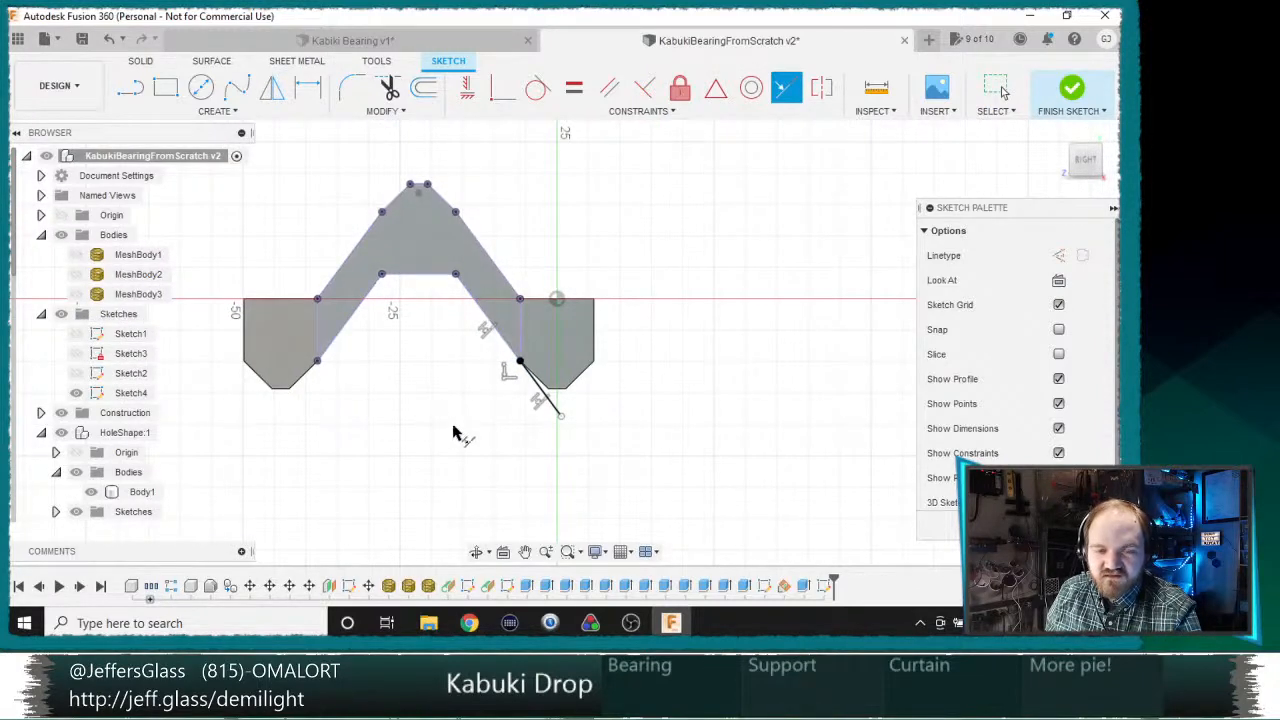
scroll(470, 432, "up", 4)
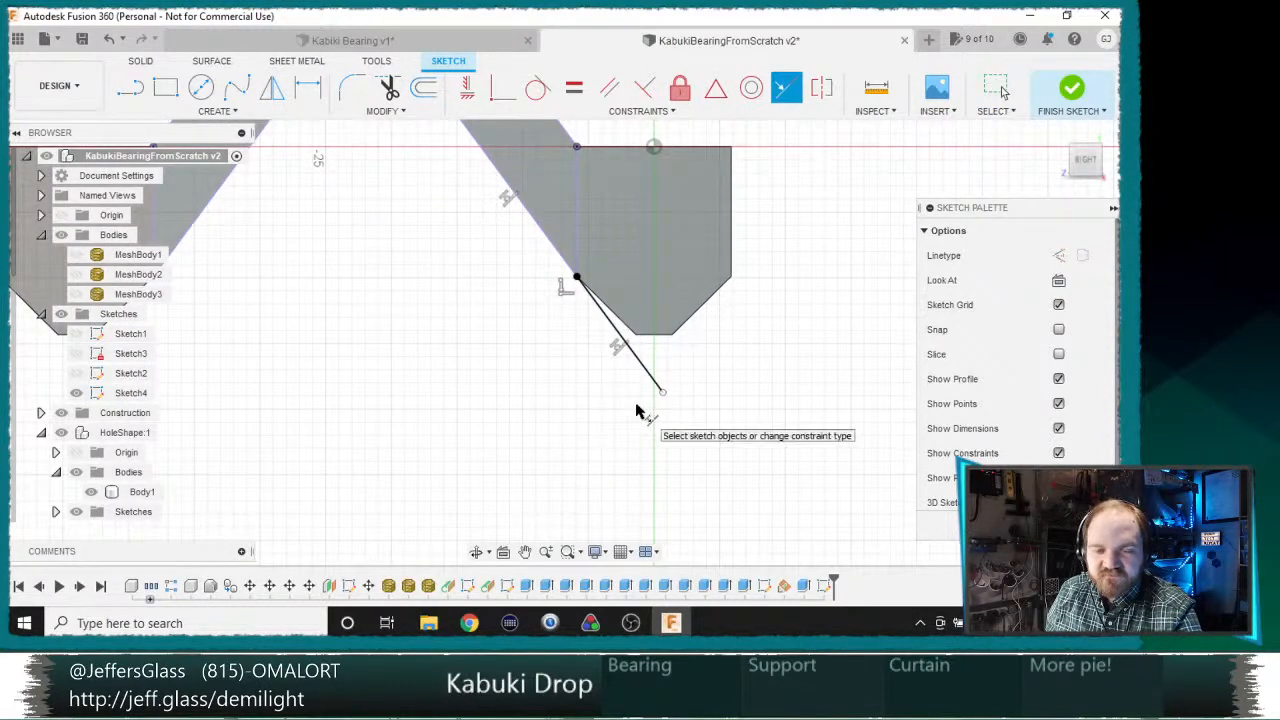
Step: Sketch a diagonal line running down and outward from the right block's outer lower corner, where its taper begins
key("Escape")
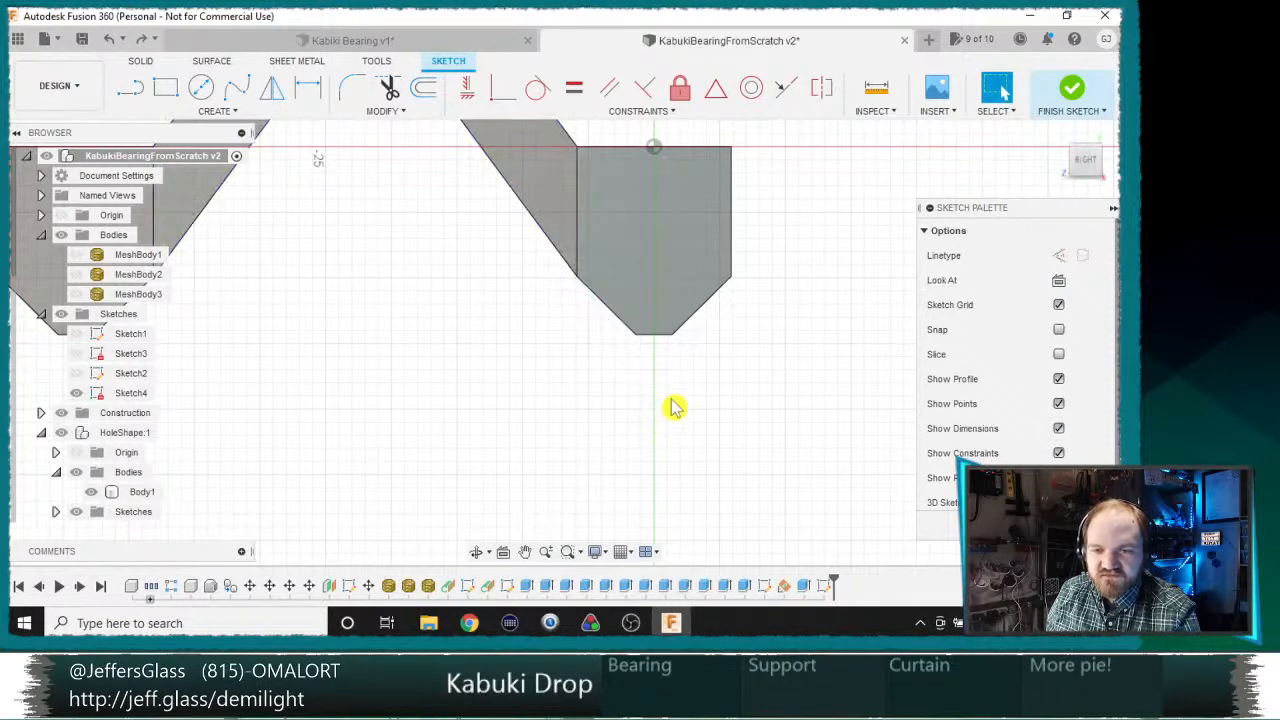
key("l")
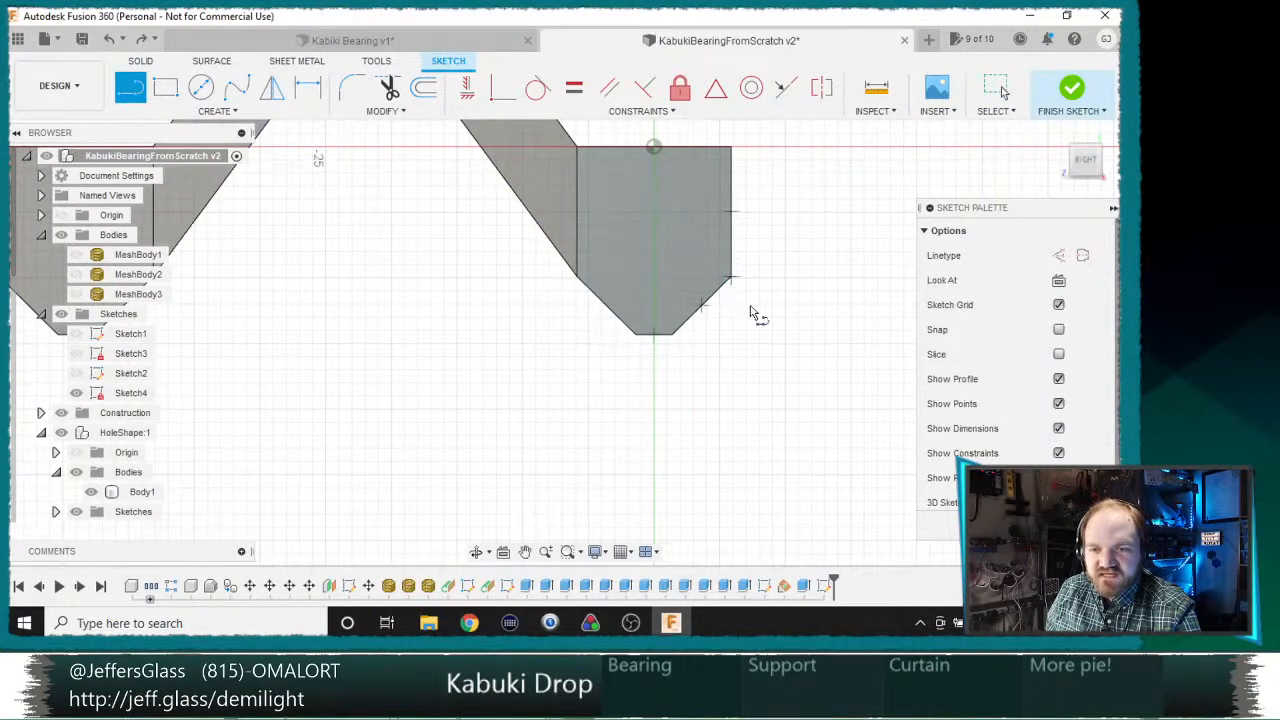
left_click(731, 278)
left_click(842, 390)
key("Escape")
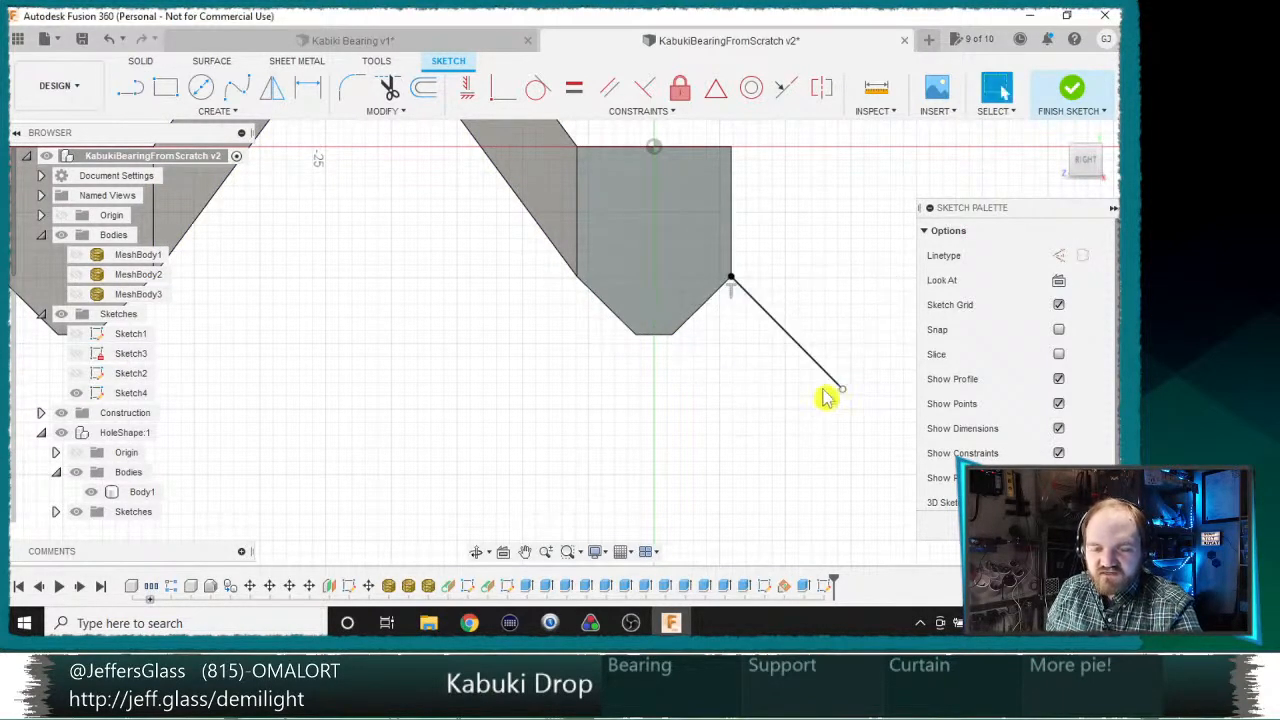
Step: Draw a line from the outer corner of the right block's tip to the diagonal line and constrain it horizontal
key("l")
left_click(672, 334)
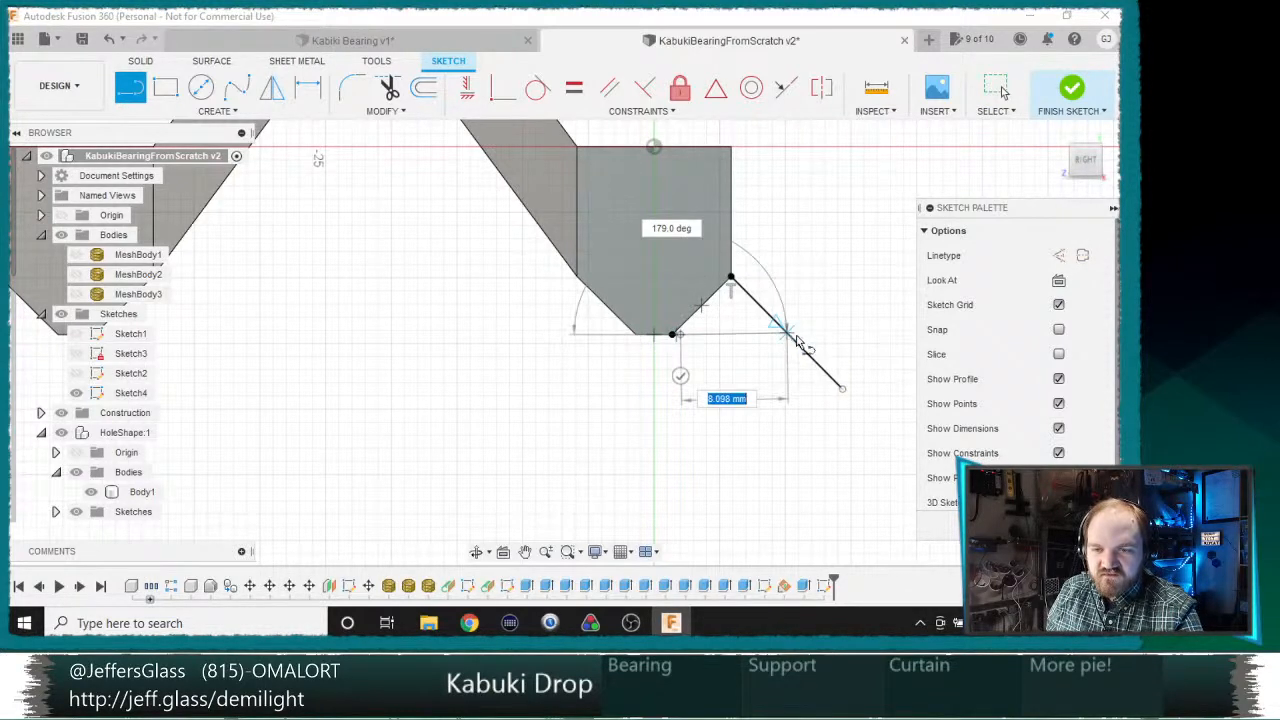
left_click(799, 346)
key("Escape")
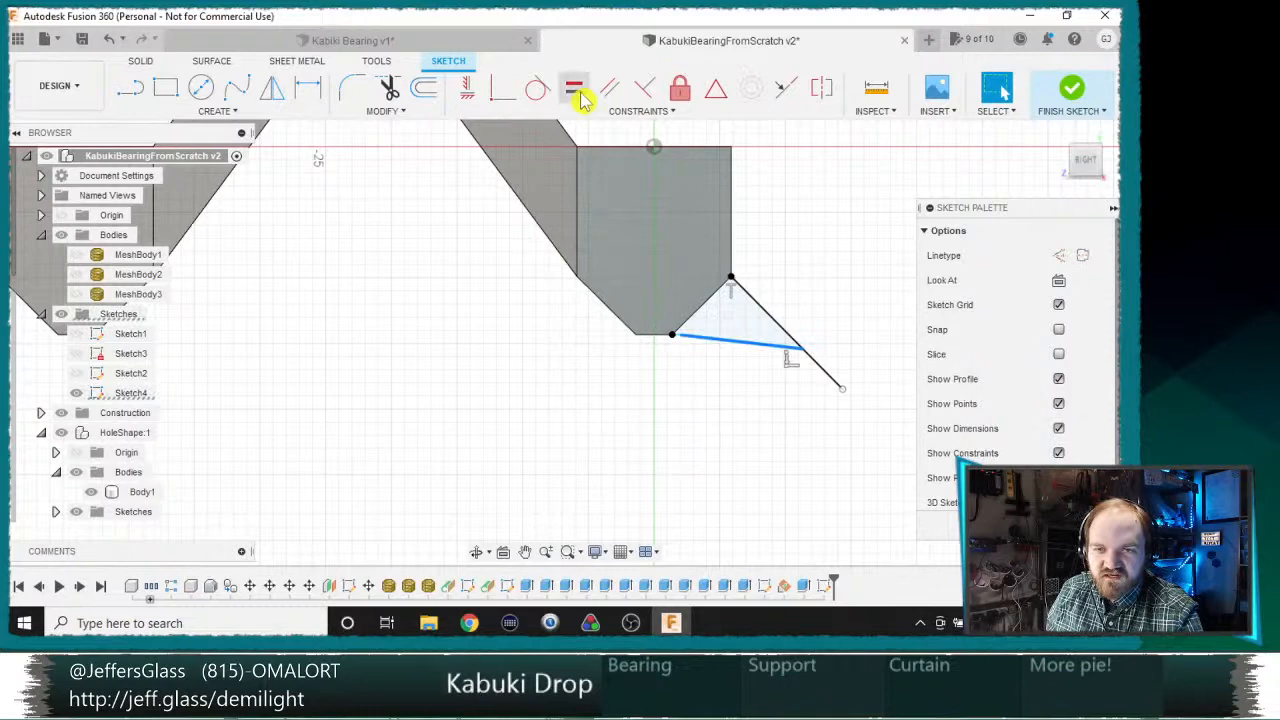
left_click(467, 88)
Step: Shorten the diagonal line so its free end meets the horizontal line's outer end, closing the triangle beside the right block
left_click_drag(845, 390, 789, 324)
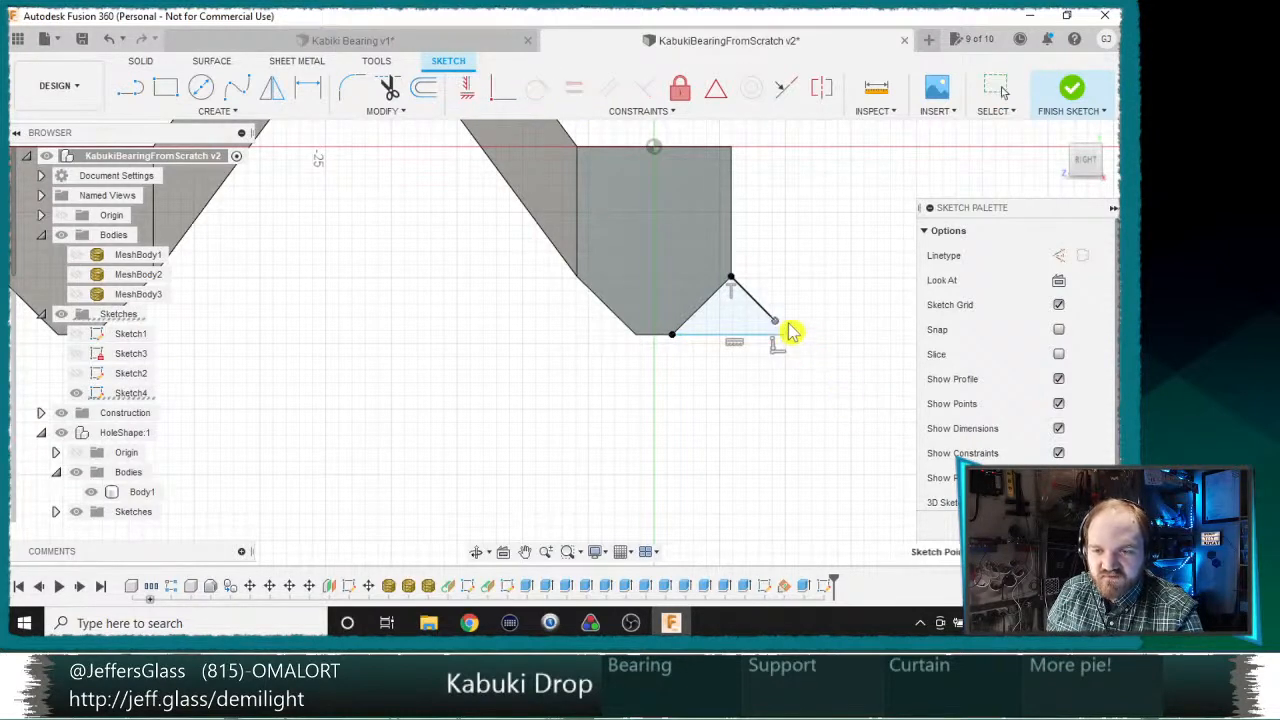
left_click(494, 97)
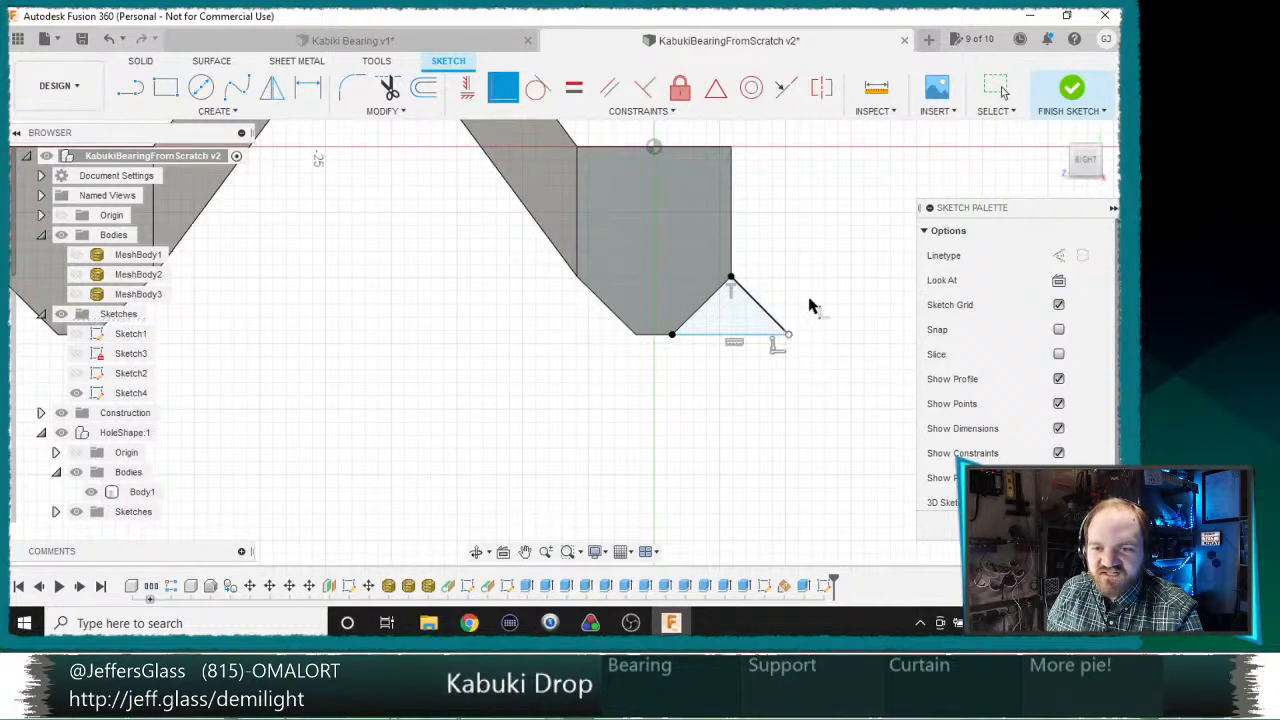
scroll(786, 260, "down", 3)
scroll(794, 268, "up", 4)
middle_click_drag(796, 269, 840, 288)
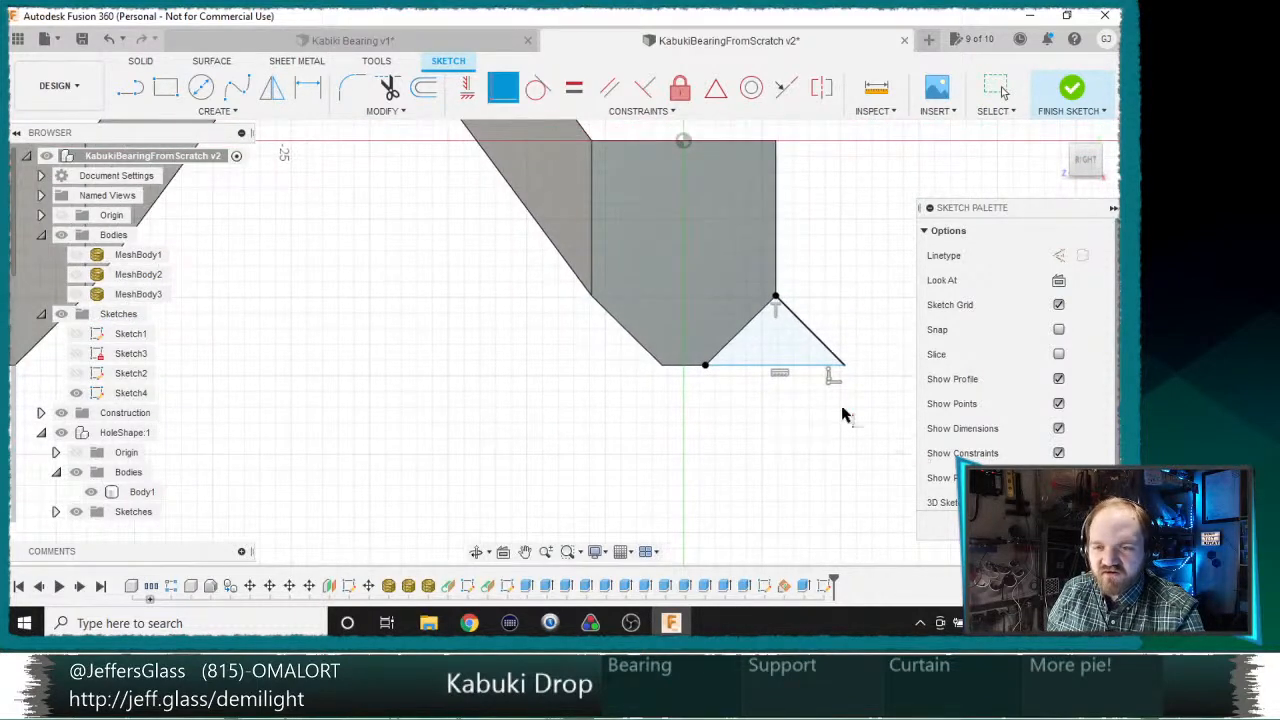
key("l")
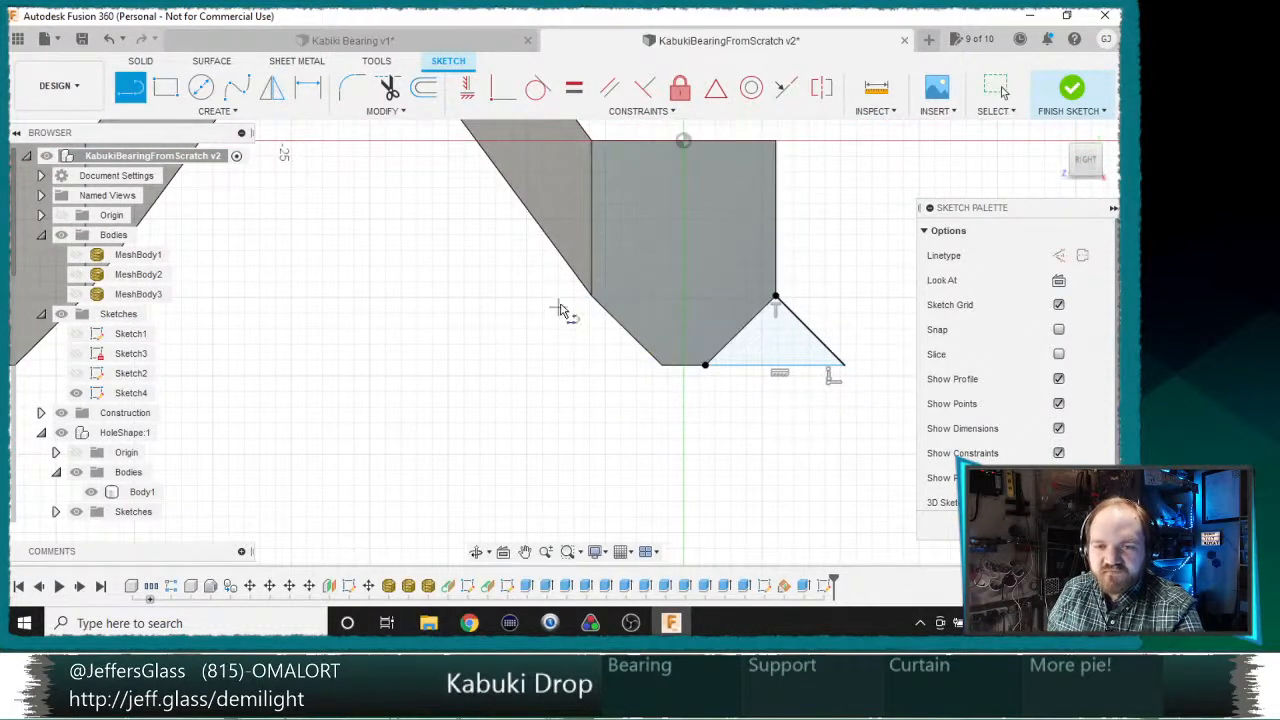
left_click(591, 297)
left_click(457, 430)
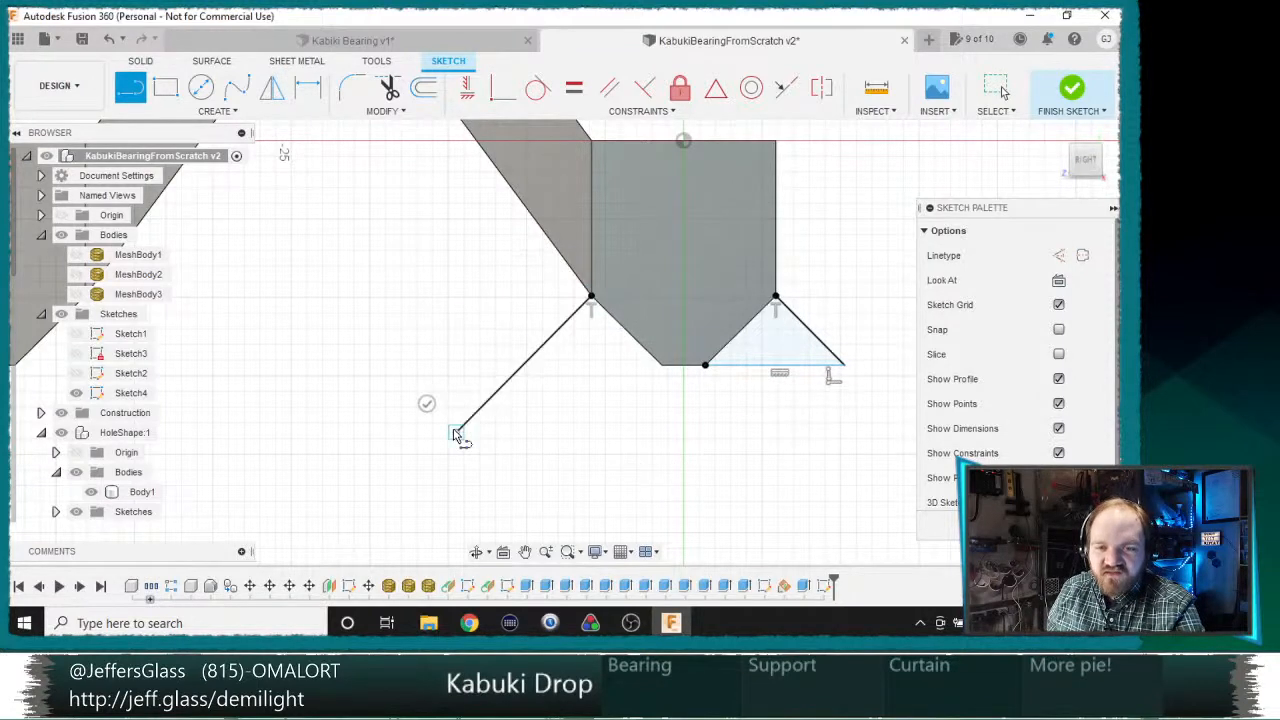
key("Escape")
left_click(517, 366)
key("Escape")
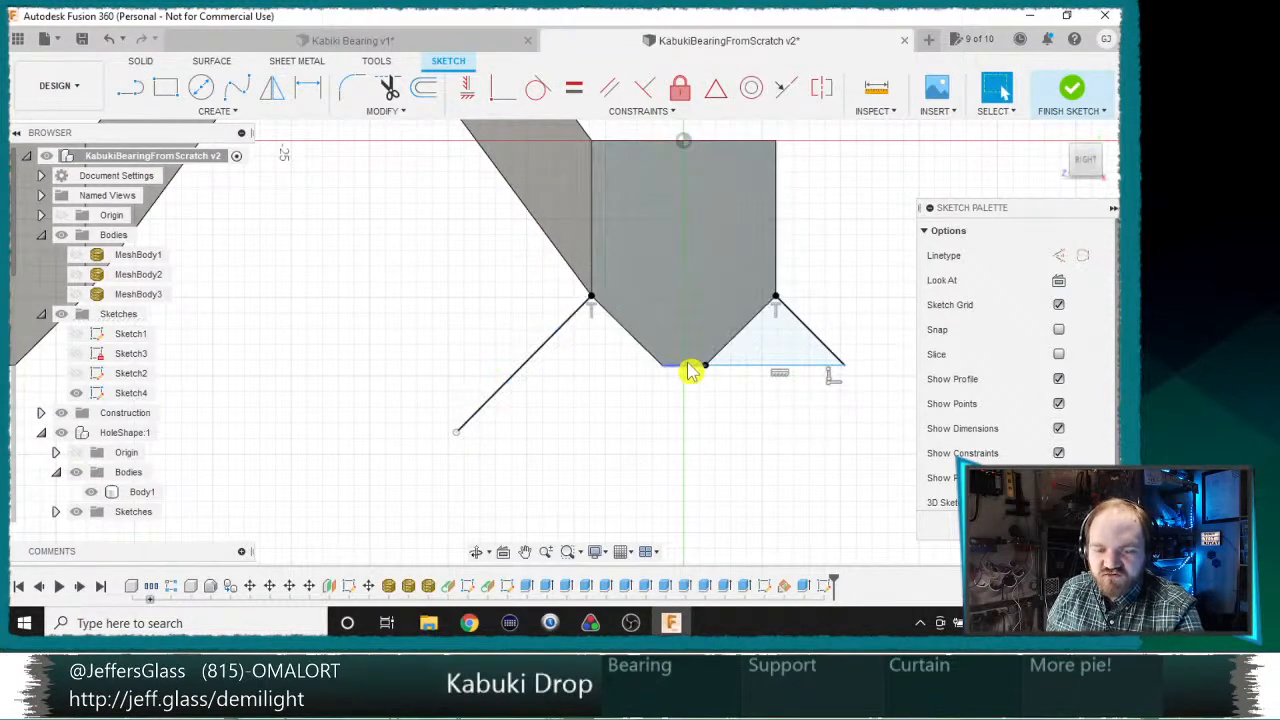
key("Delete")
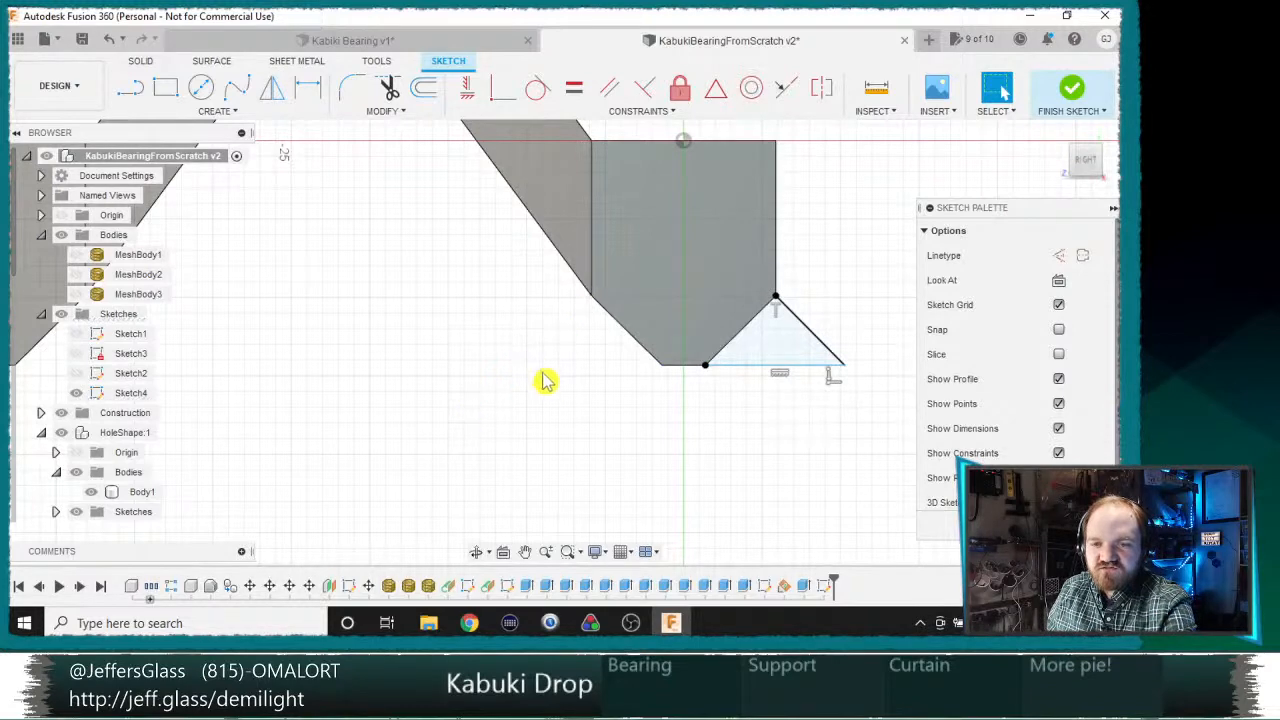
Step: Draw a vertical construction line upward from the midpoint of the right block's flat tip
key("l")
left_click(684, 366)
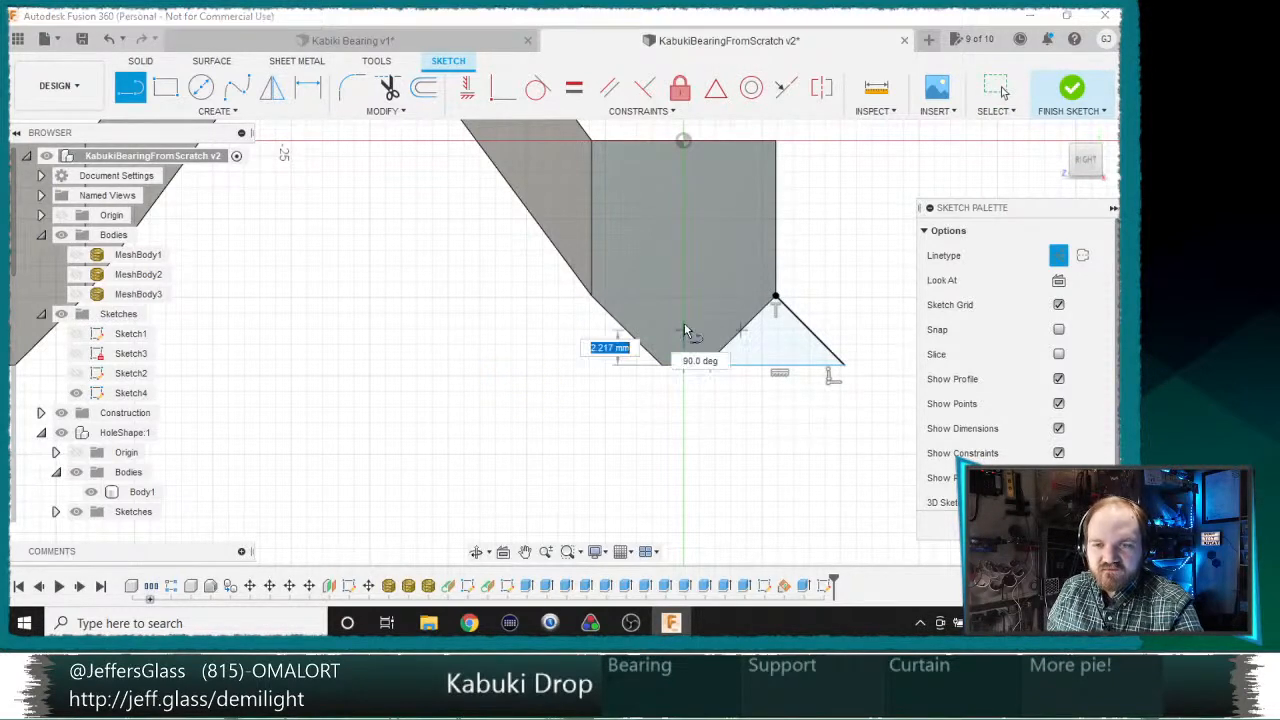
left_click(683, 206)
key("Escape")
Step: Mirror the outer diagonal line across the right block's vertical construction line
left_click(818, 343)
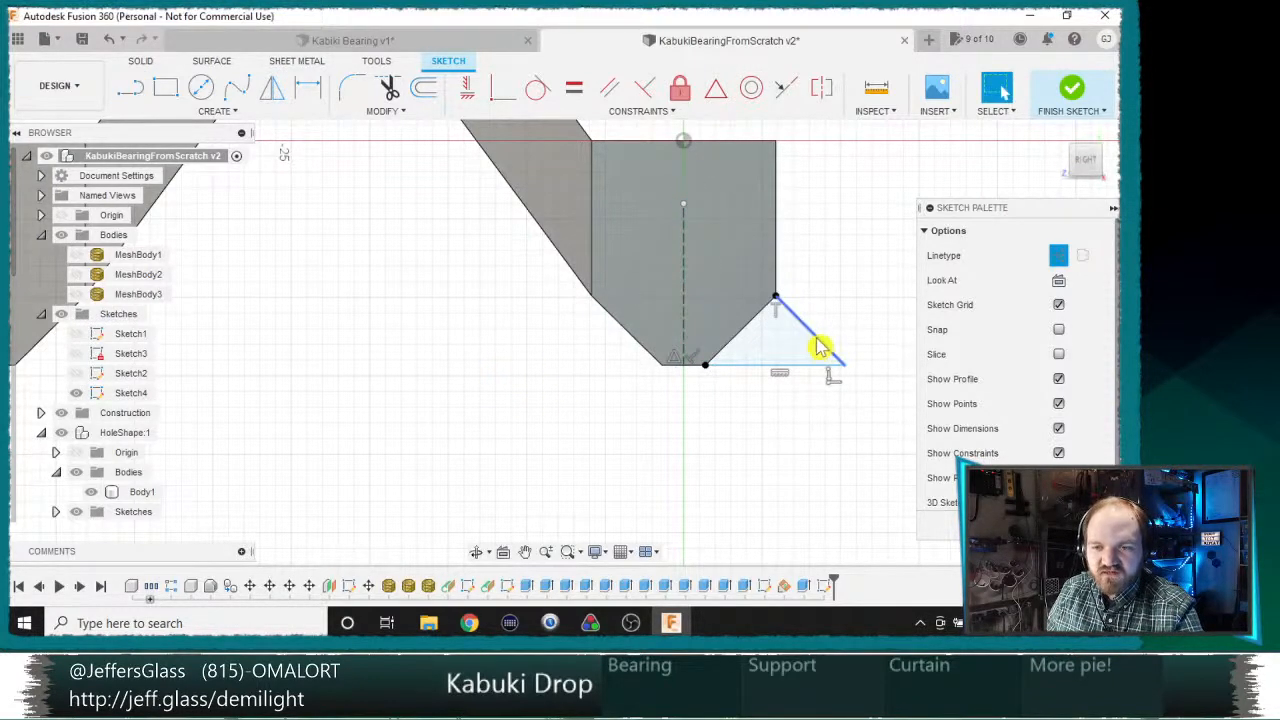
left_click(271, 96)
left_click(1008, 260)
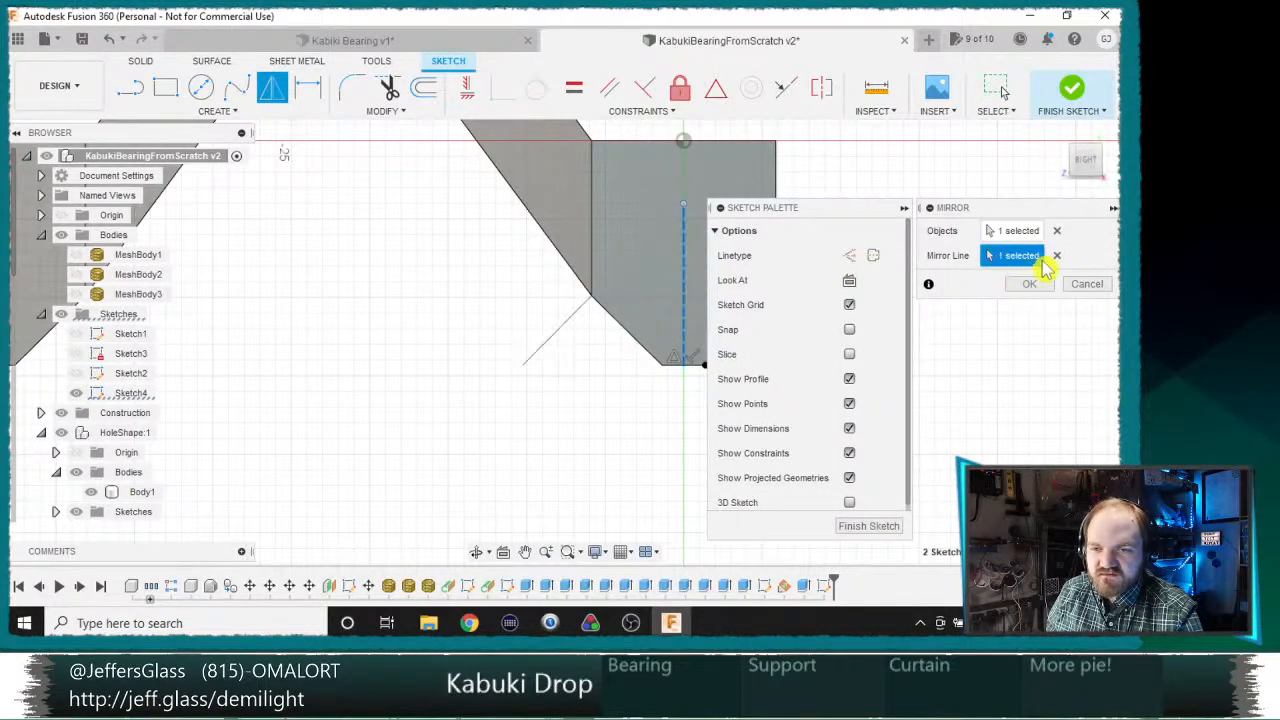
left_click(1029, 284)
Step: Draw a solid horizontal line between the mirrored diagonal's free end and the inner corner of the right block's tip
key("l")
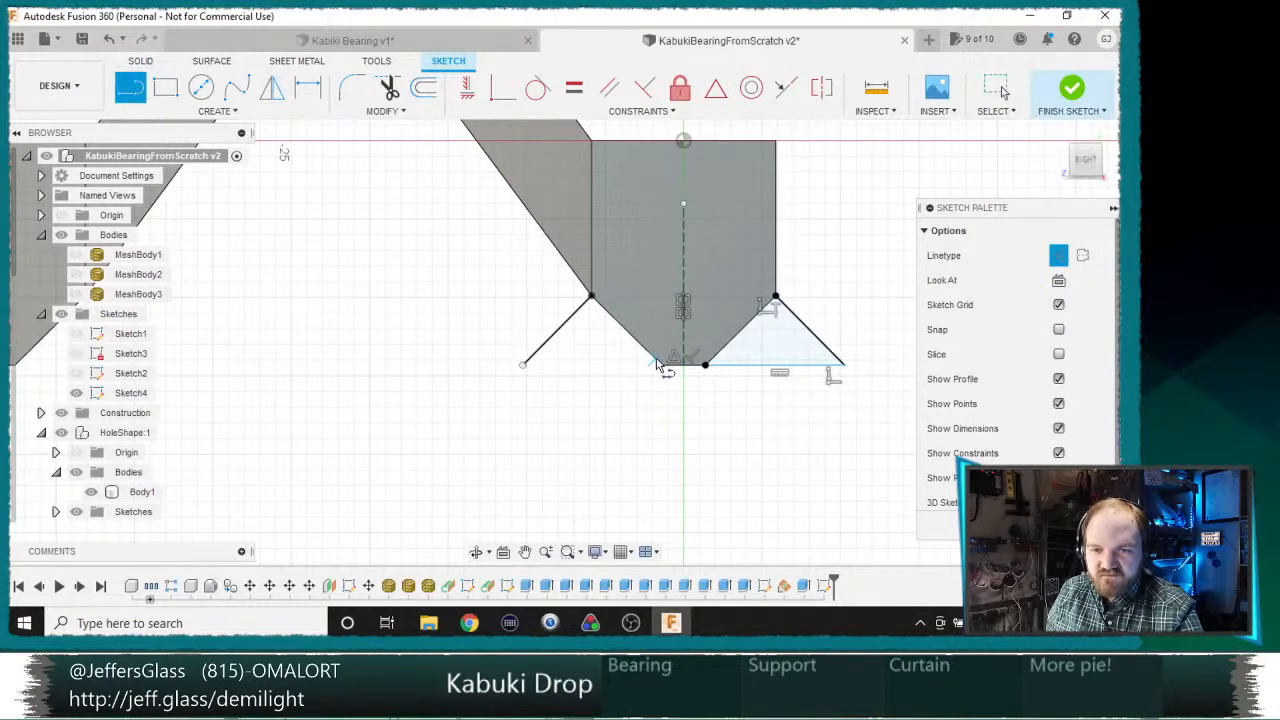
left_click(522, 365)
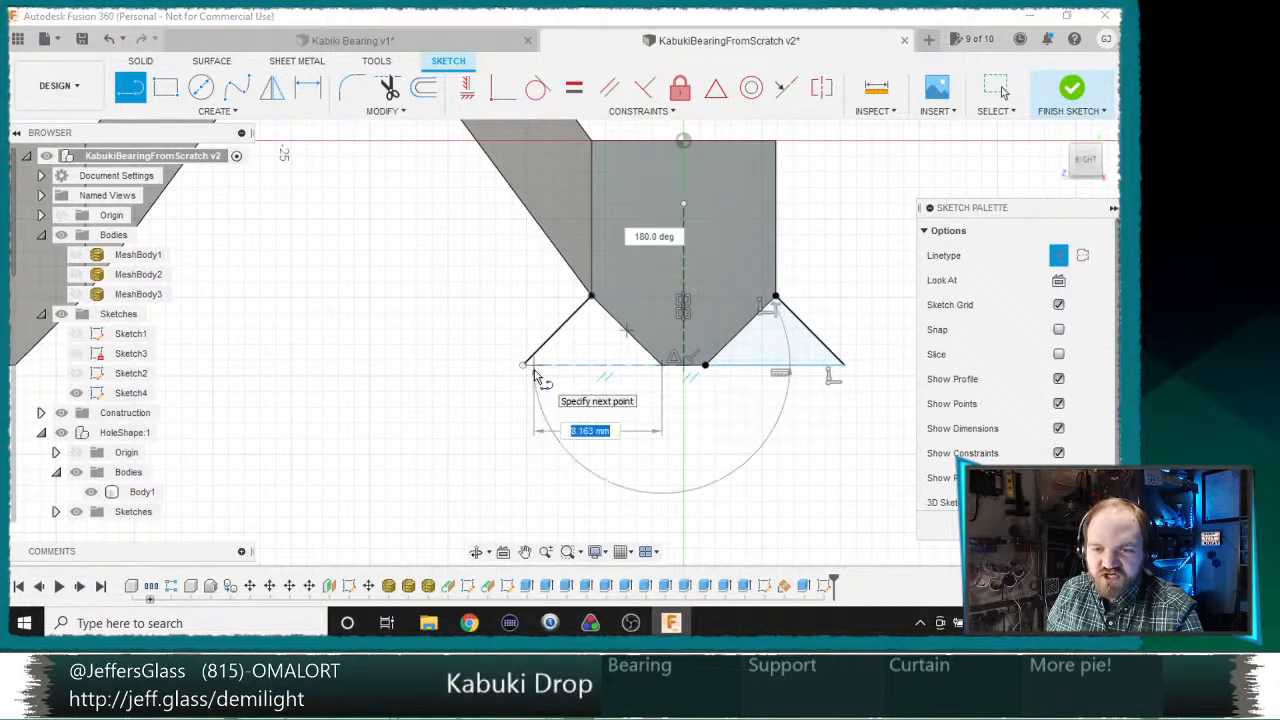
left_click(661, 365)
key("Escape")
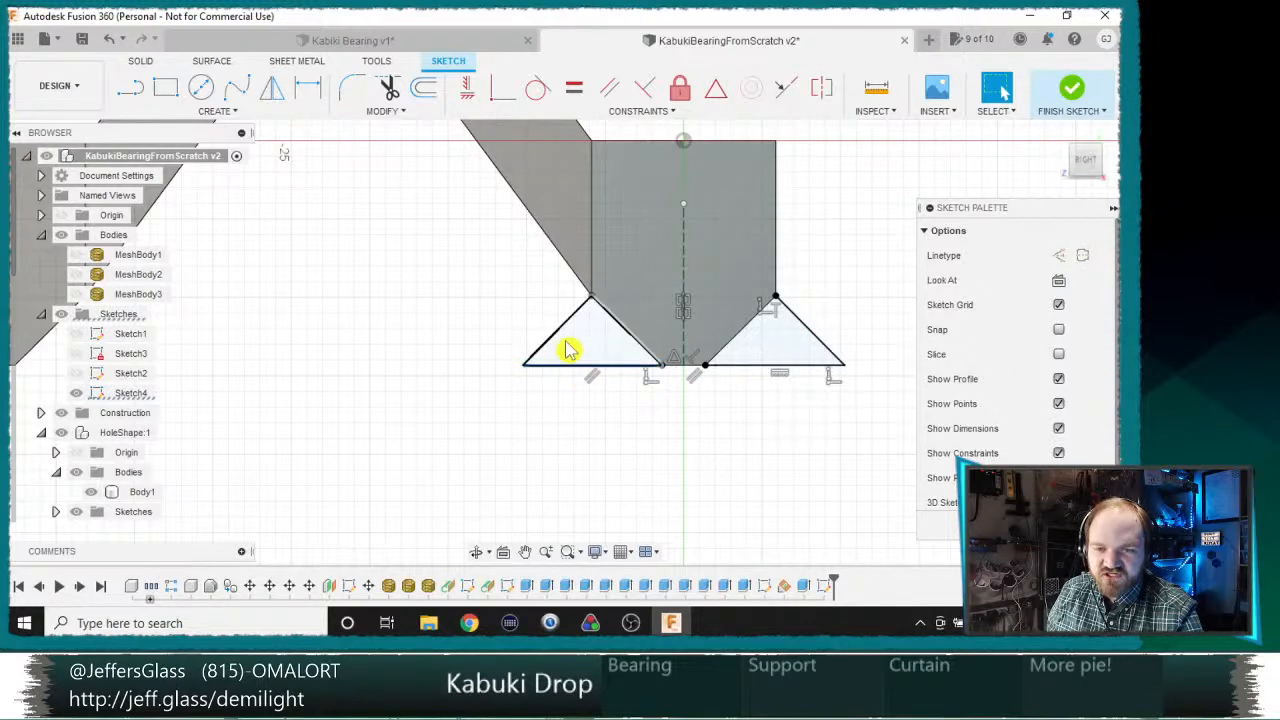
Step: Project the flat face of the connecting arms into the sketch
scroll(455, 326, "down", 3)
key("l")
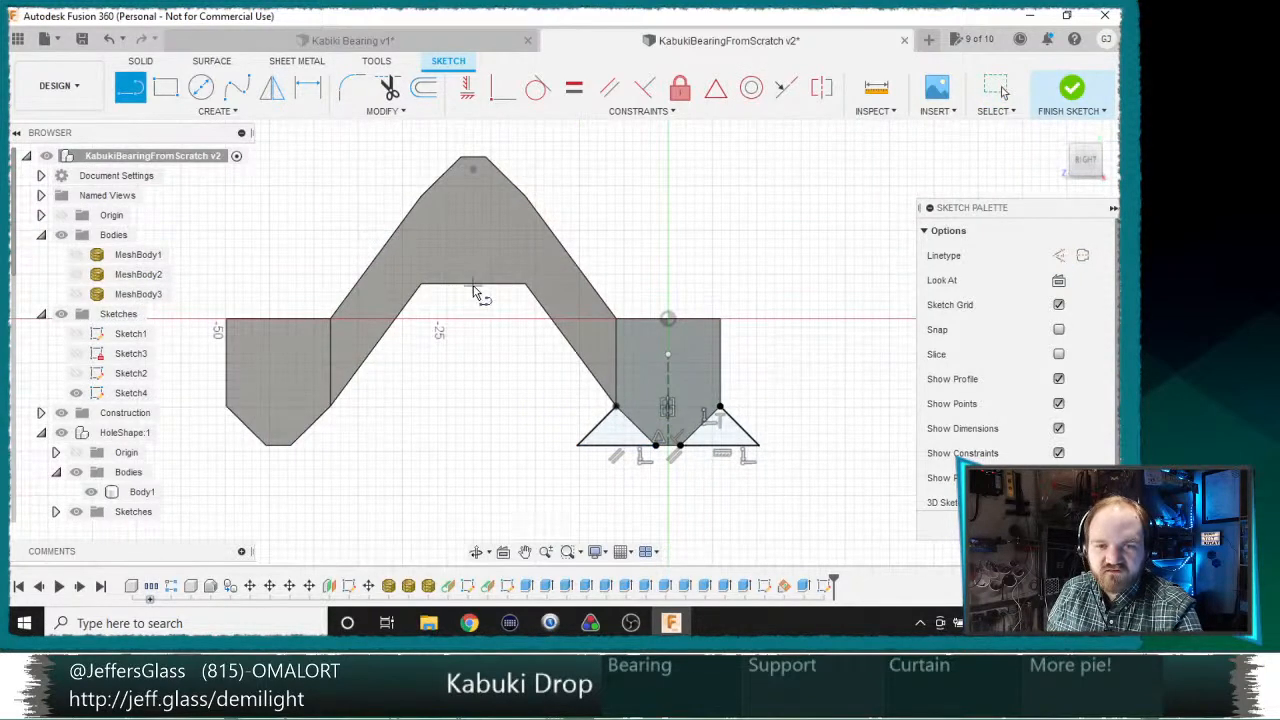
key("p")
left_click(478, 284)
key("Return")
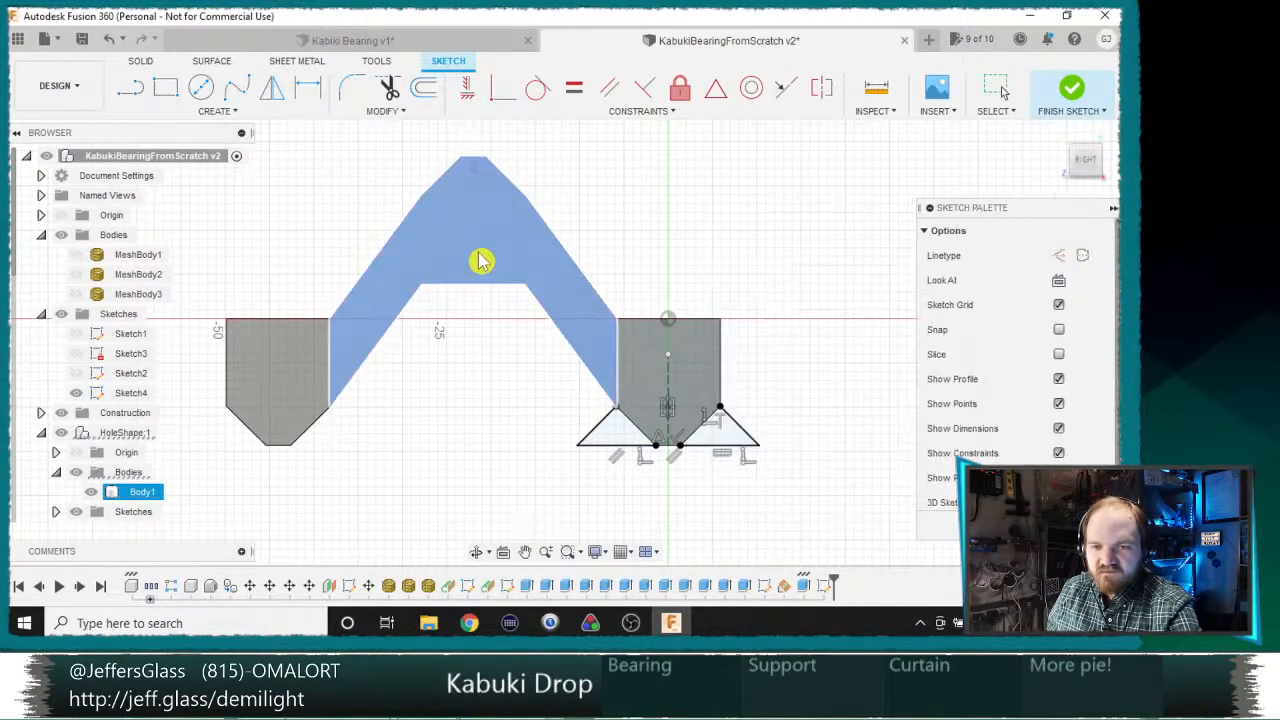
Step: Draw a vertical construction line down from the midpoint of the arms' inner horizontal edge, extending below the blocks
key("l")
left_click(472, 283)
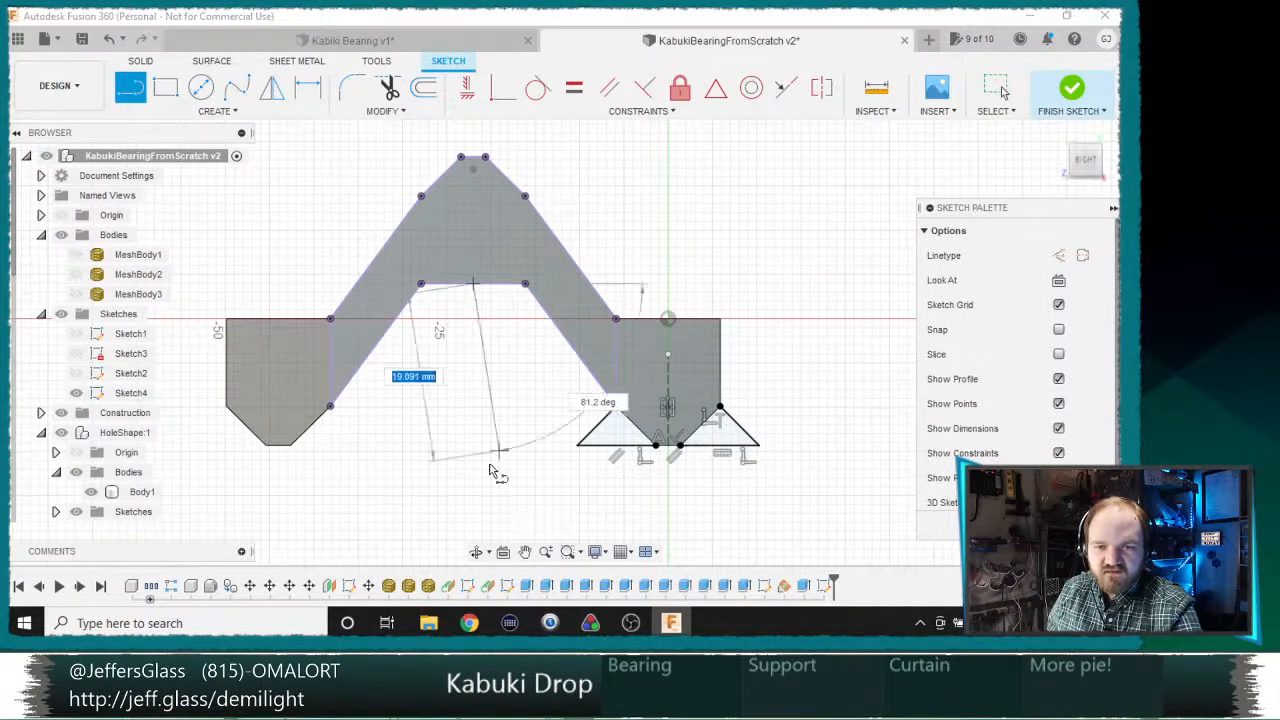
left_click(473, 516)
key("Escape")
left_click(474, 487)
key("x")
key("Escape")
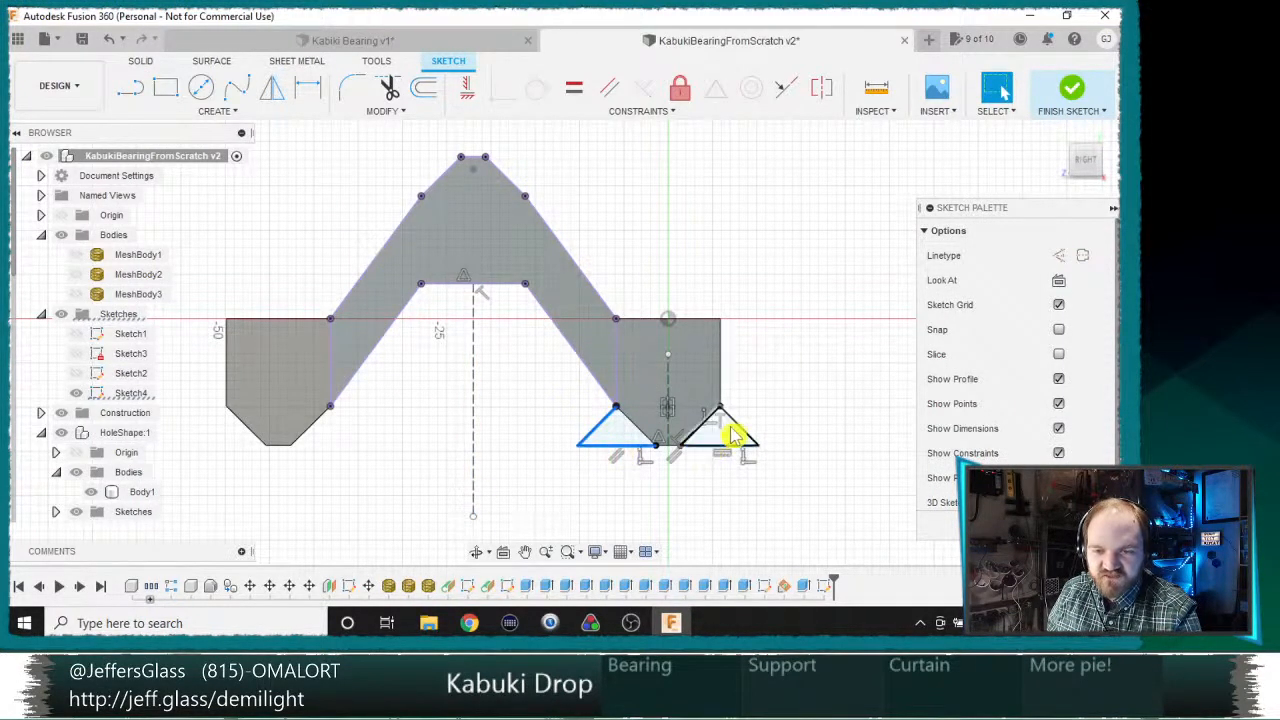
Step: Mirror the four triangle lines of the right block across the central construction line and finish the sketch
left_click(274, 87)
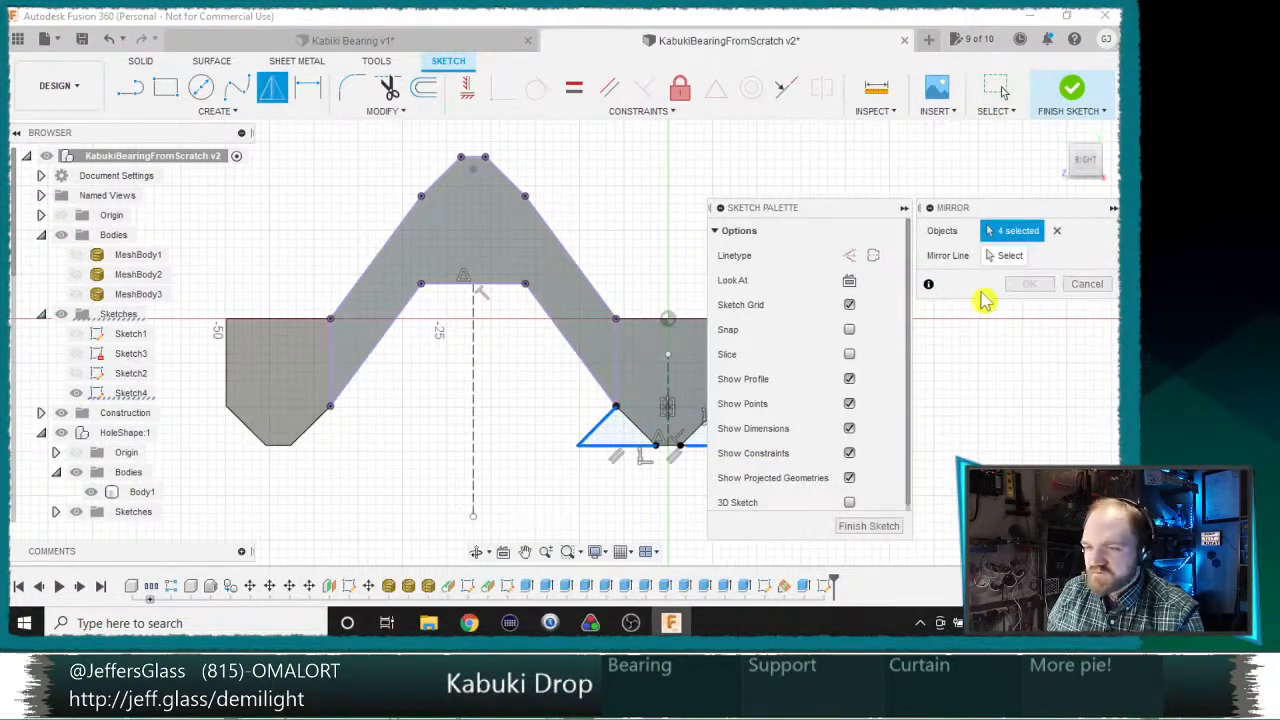
left_click(1008, 256)
left_click(474, 378)
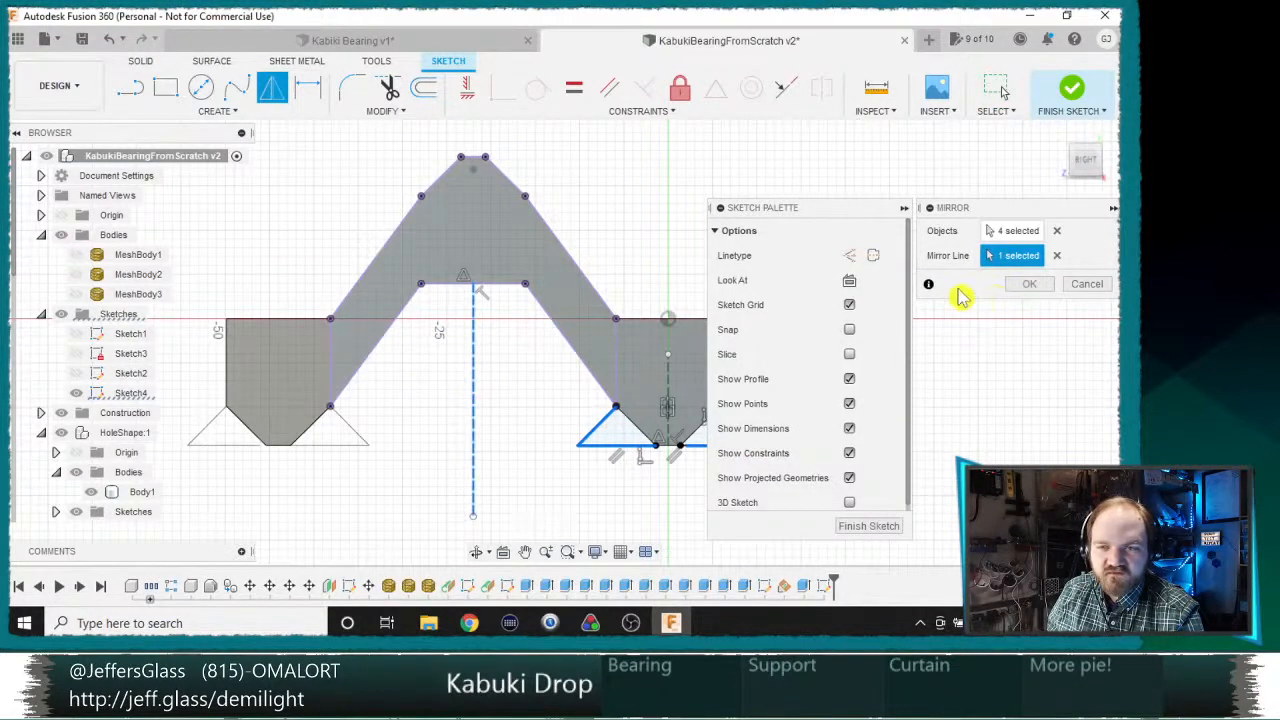
left_click(1028, 285)
left_click(1071, 92)
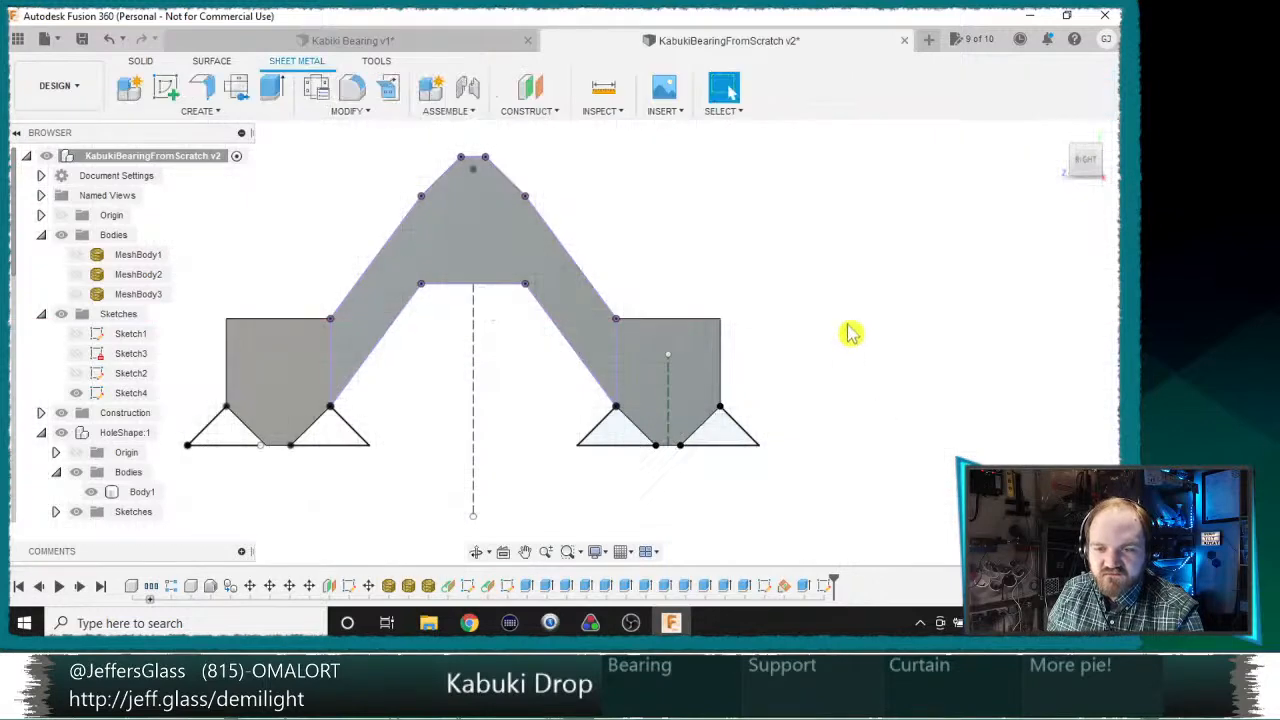
Step: Expand the top-level construction geometry and make Plane3 visible
scroll(160, 350, "down", 2)
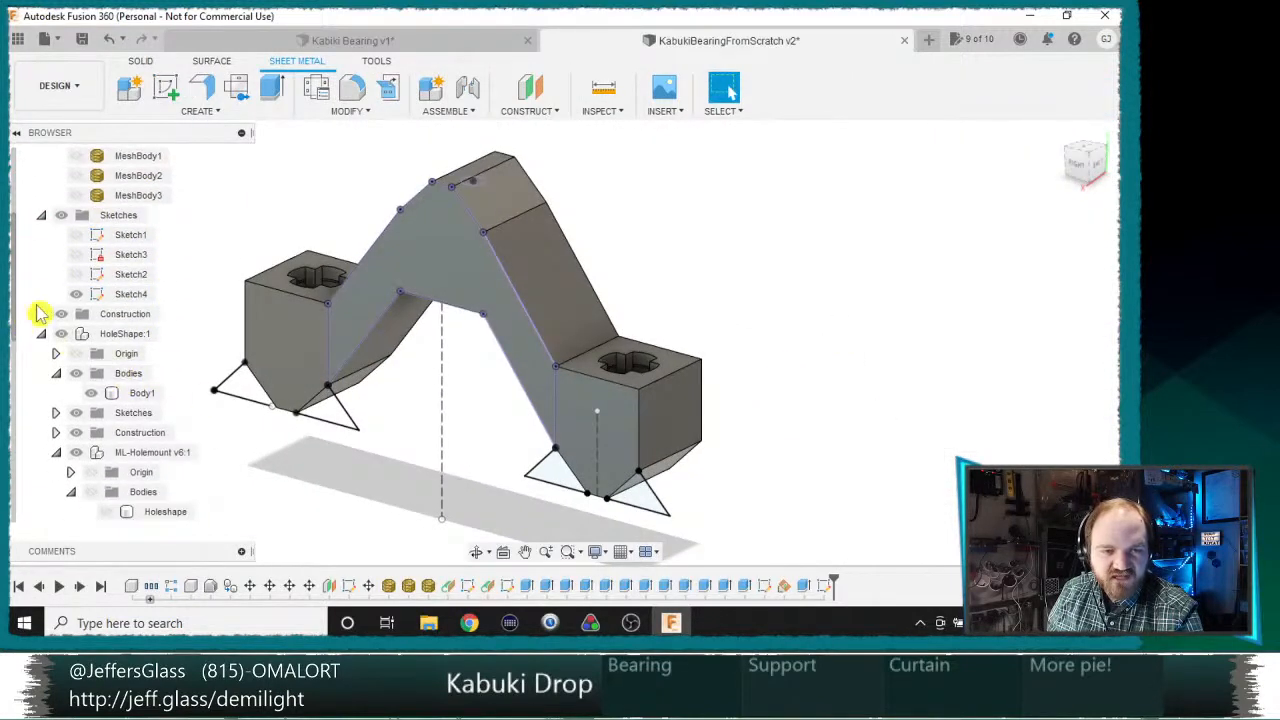
left_click(41, 315)
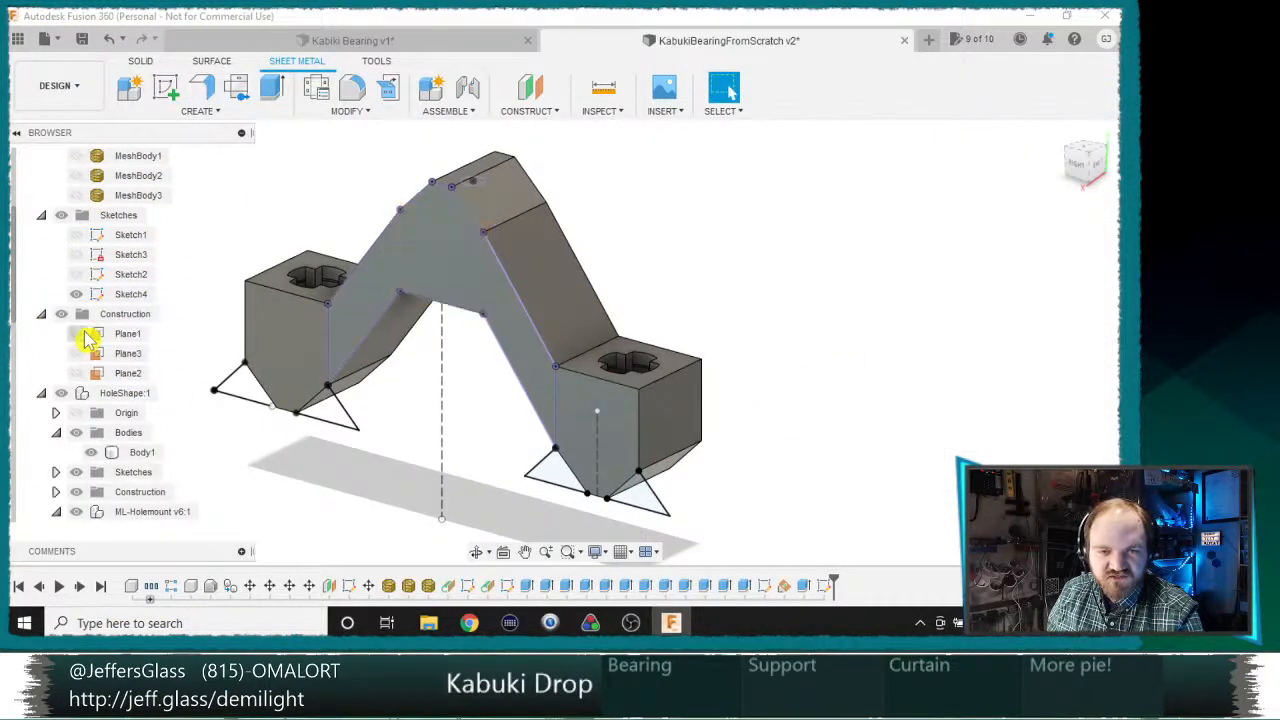
left_click(80, 357)
key("e")
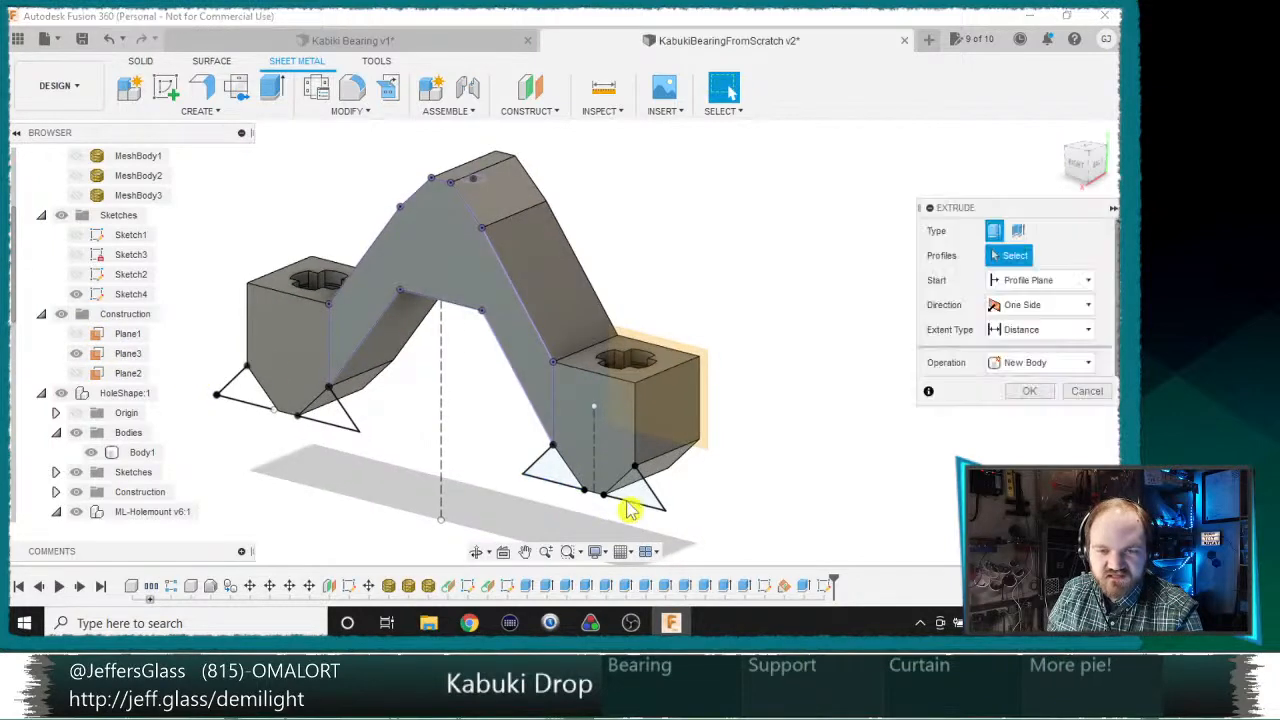
left_click(631, 502)
left_click(550, 480)
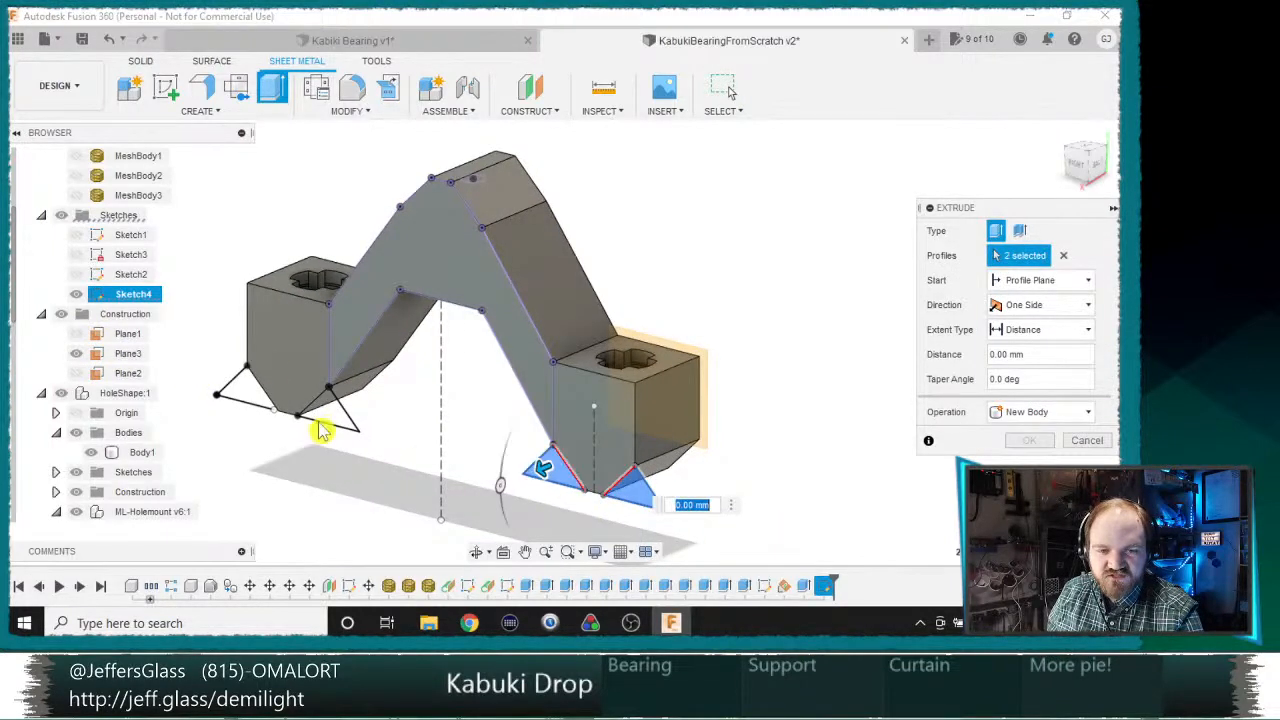
middle_click_drag(453, 430, 513, 335)
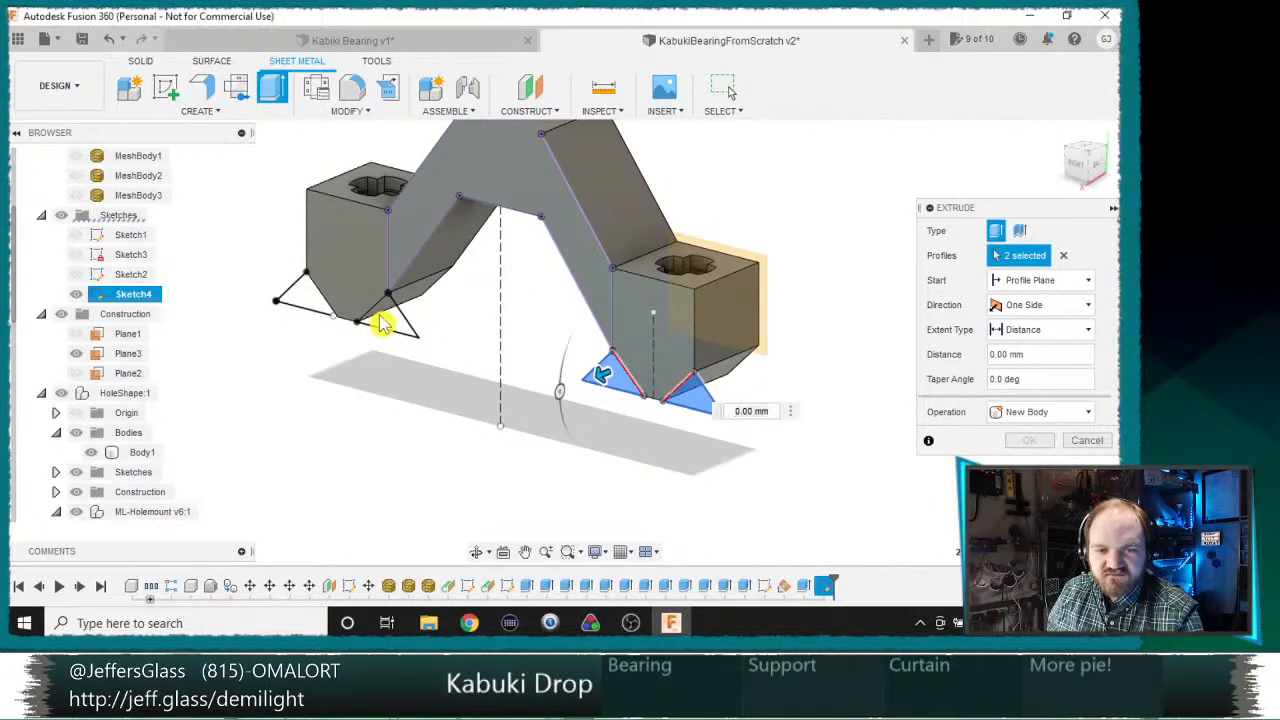
left_click(1063, 255)
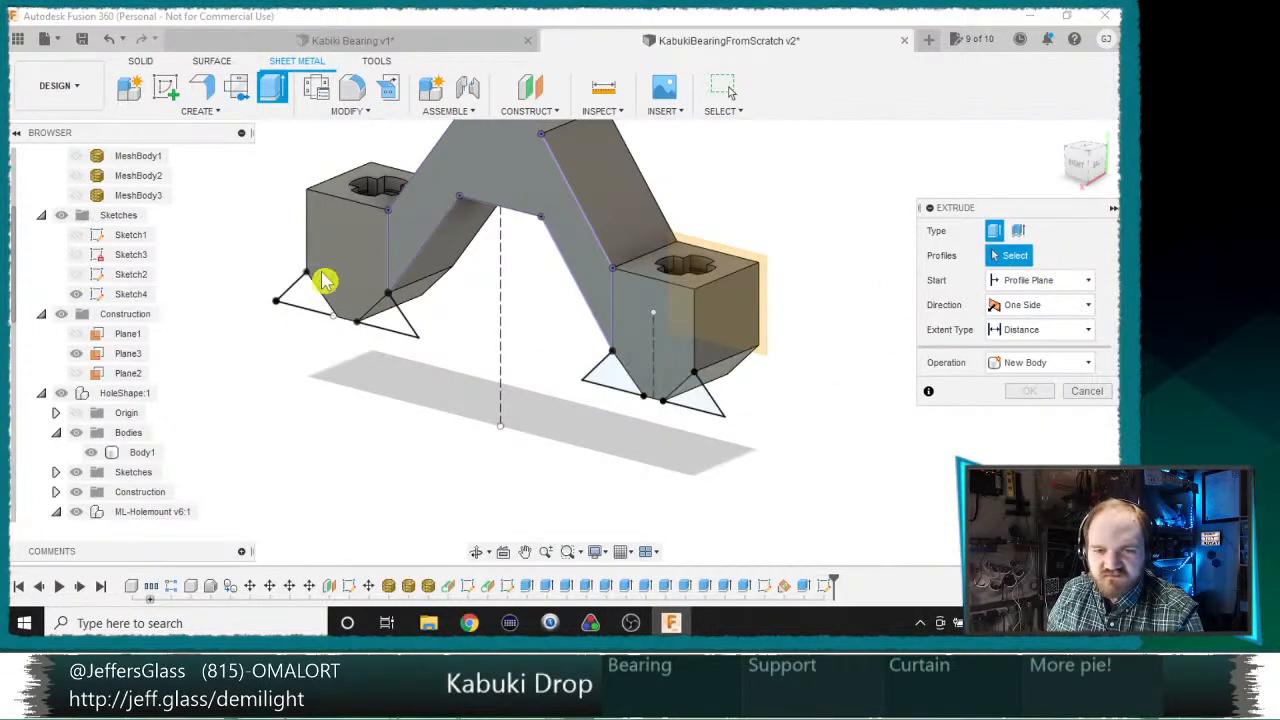
left_click(1086, 392)
Step: Reopen Sketch4 and project the left block's flat face into it
double_click(824, 587)
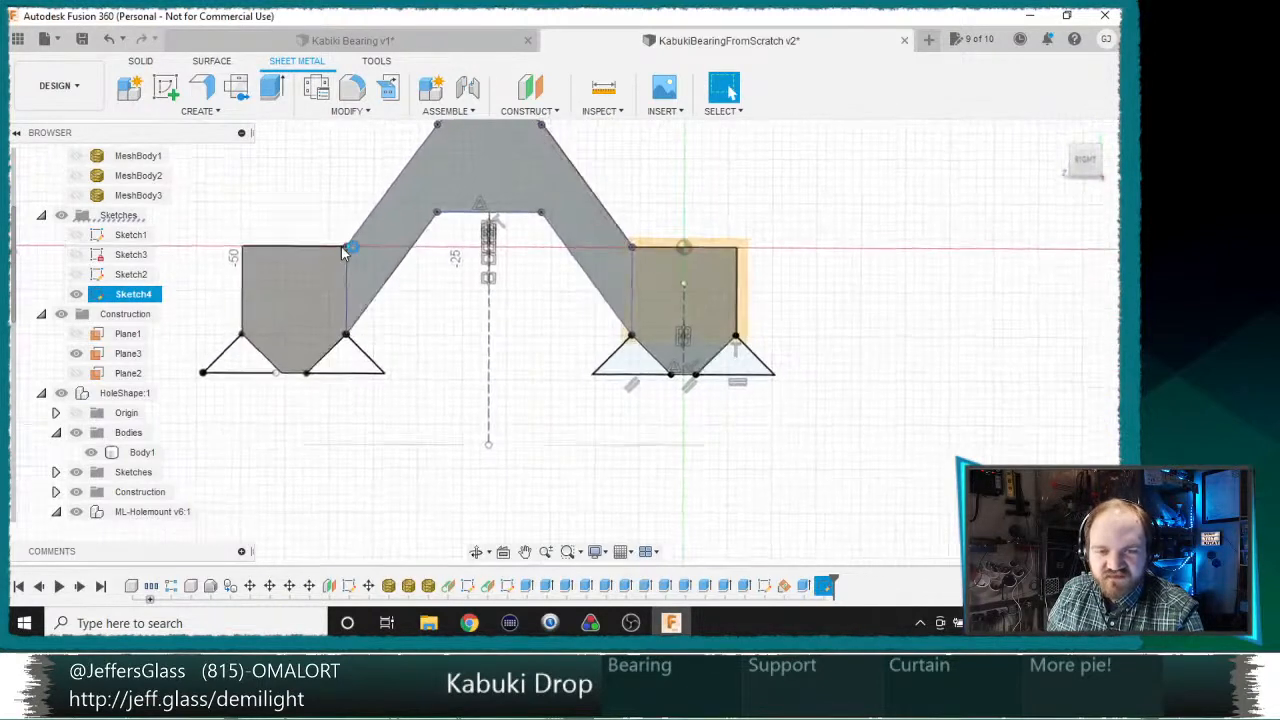
key("p")
left_click(317, 289)
left_click(1029, 308)
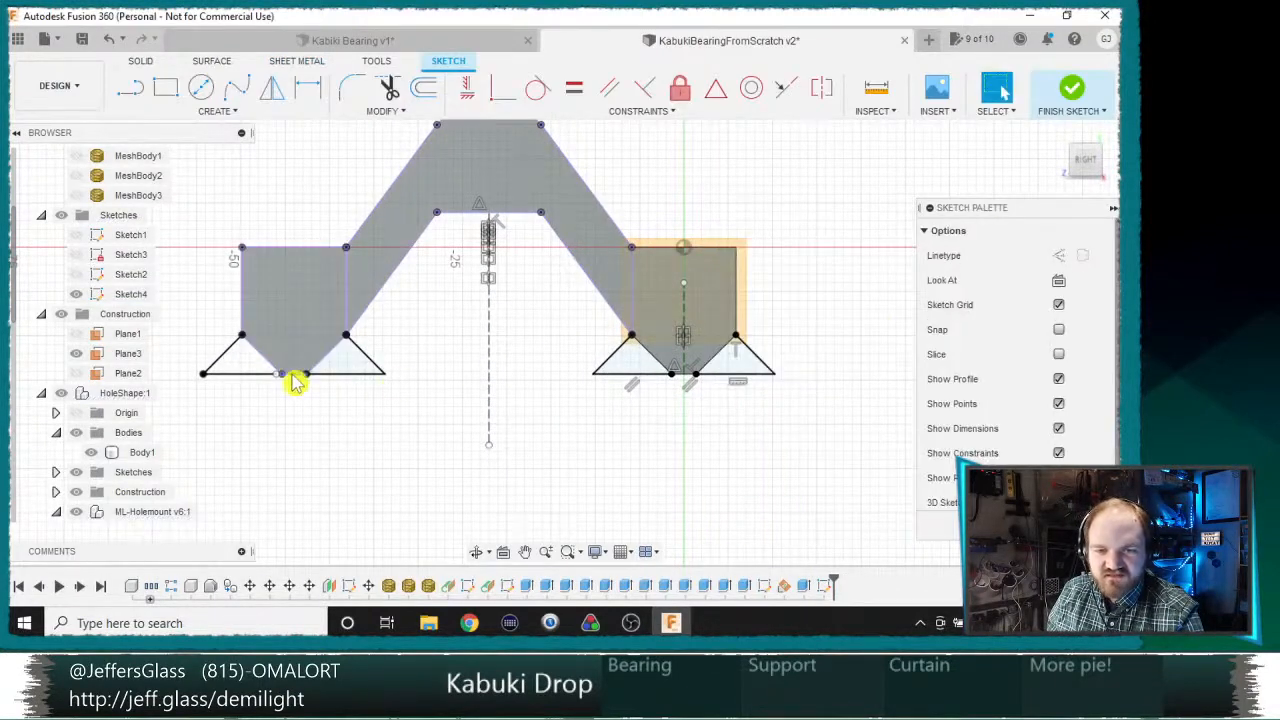
Step: Draw a line from the left block's lower tip corner to its outer side corner, closing the outer triangle
scroll(250, 360, "up", 3)
scroll(255, 358, "up", 2)
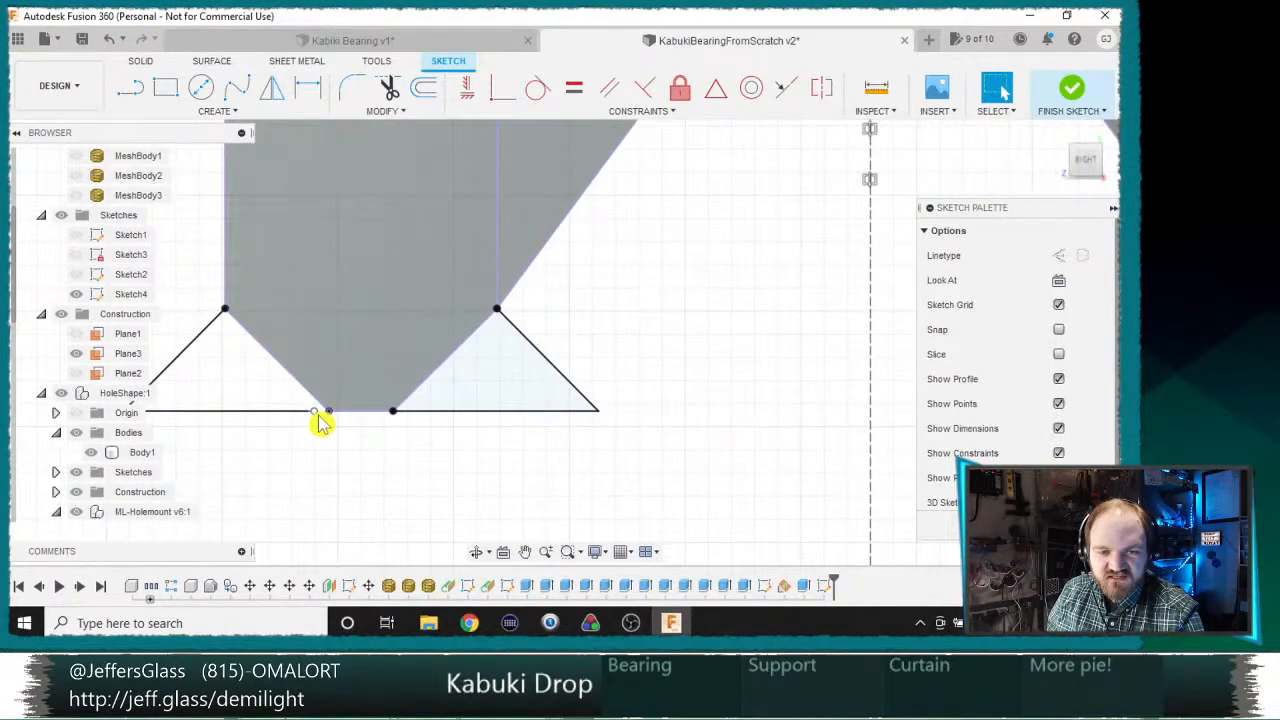
key("l")
left_click(328, 410)
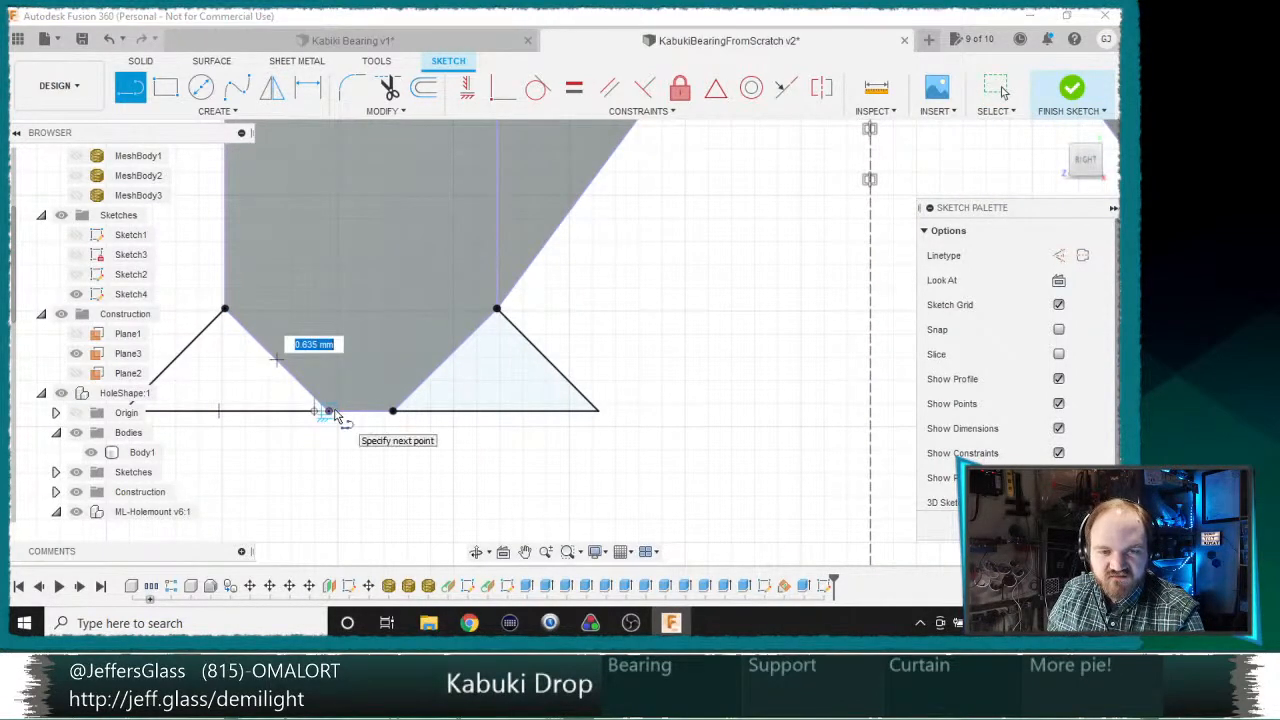
left_click(224, 310)
key("Escape")
scroll(404, 416, "down", 5)
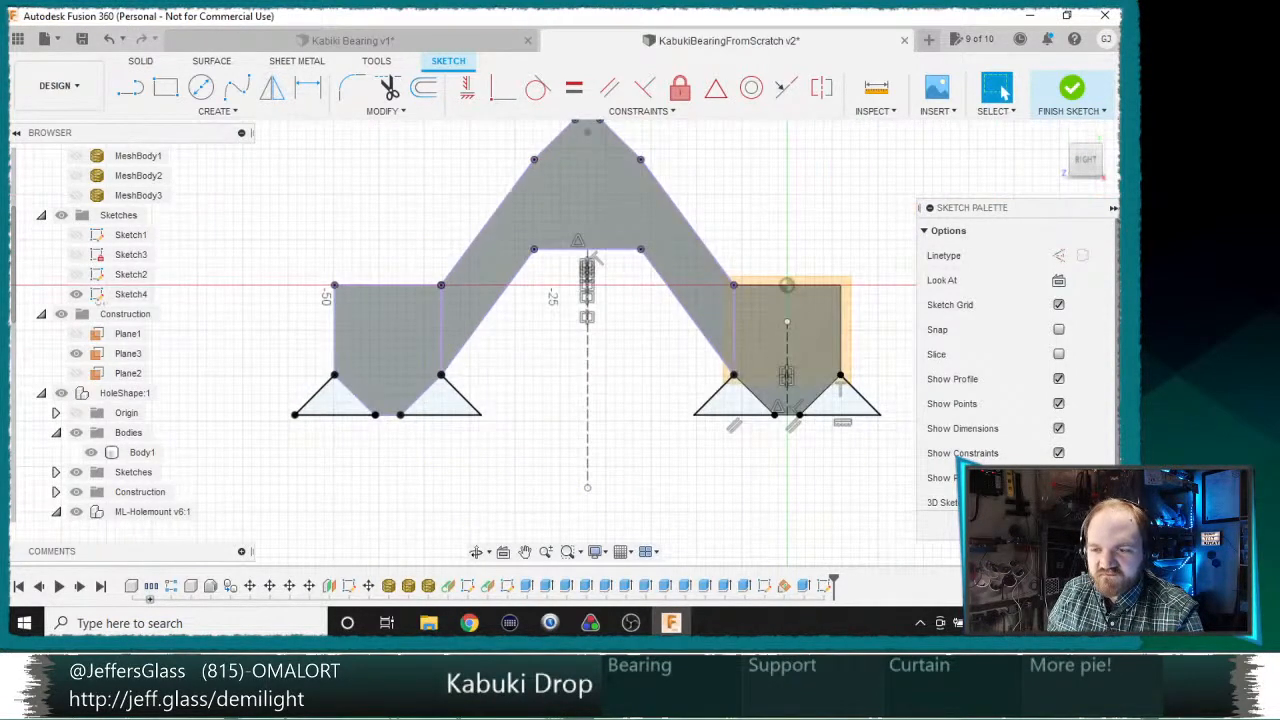
Step: Extrude the four triangular profiles beside the blocks' tips up to Plane3 with the Join operation
key("e")
left_click(840, 402)
left_click(730, 402)
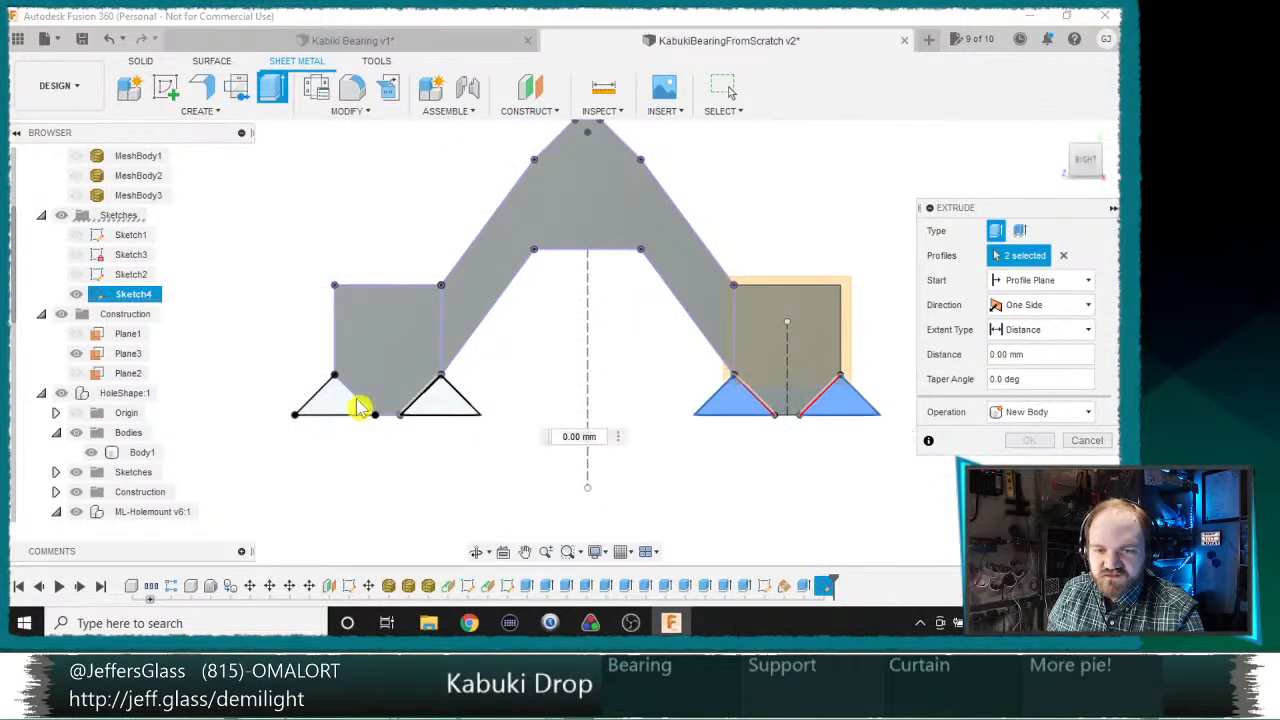
left_click(440, 400)
left_click(330, 405)
left_click(992, 330)
left_click(1010, 367)
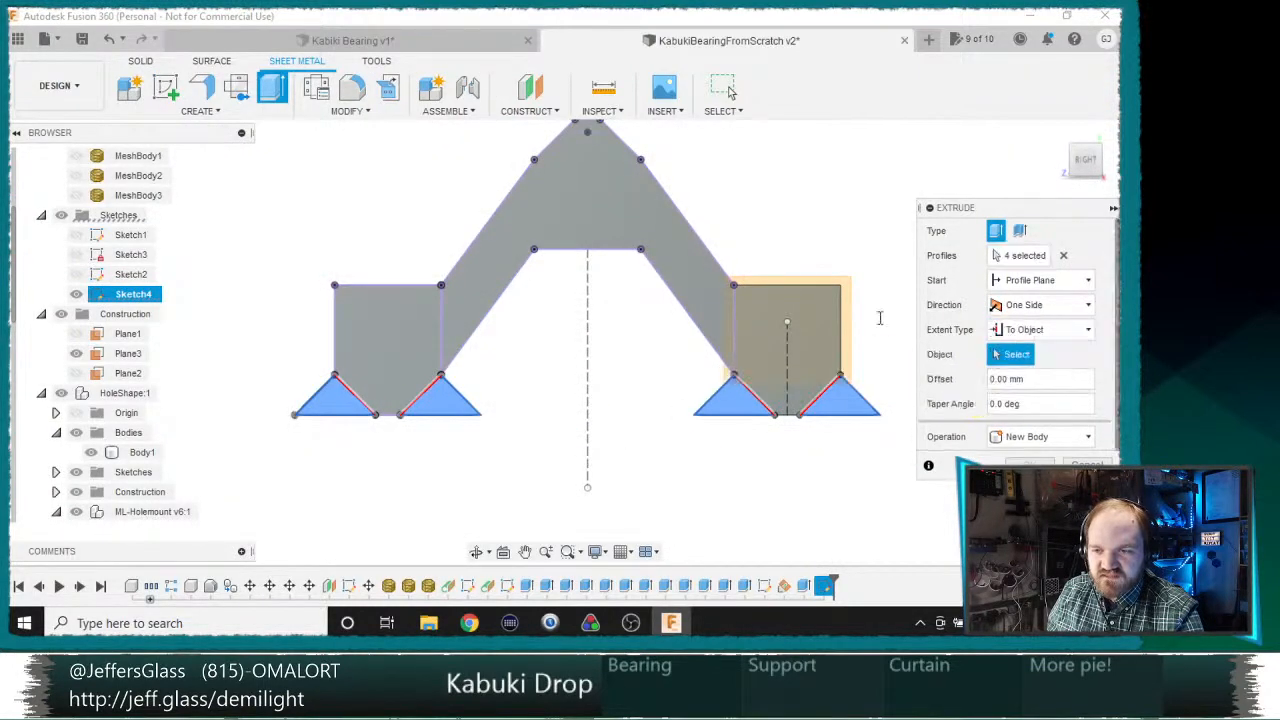
middle_click_drag(880, 318, 814, 283, "shift")
left_click(861, 333)
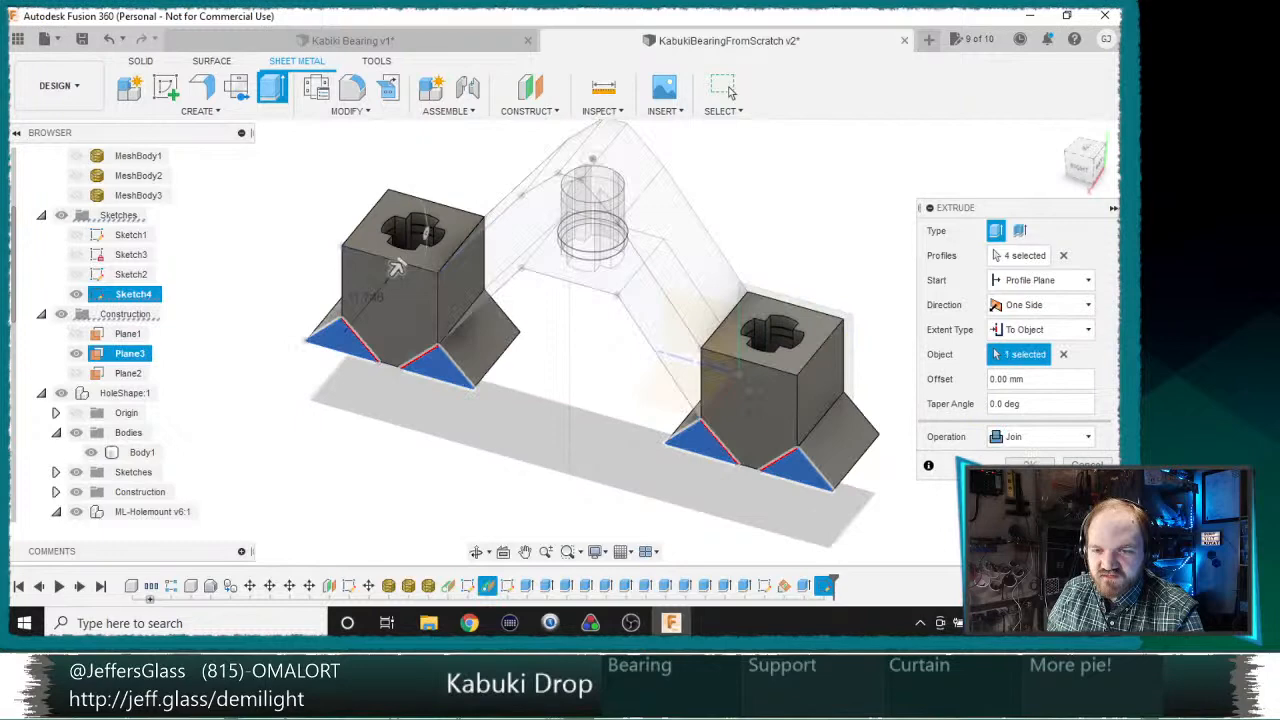
left_click(1044, 464)
scroll(879, 436, "down", 3)
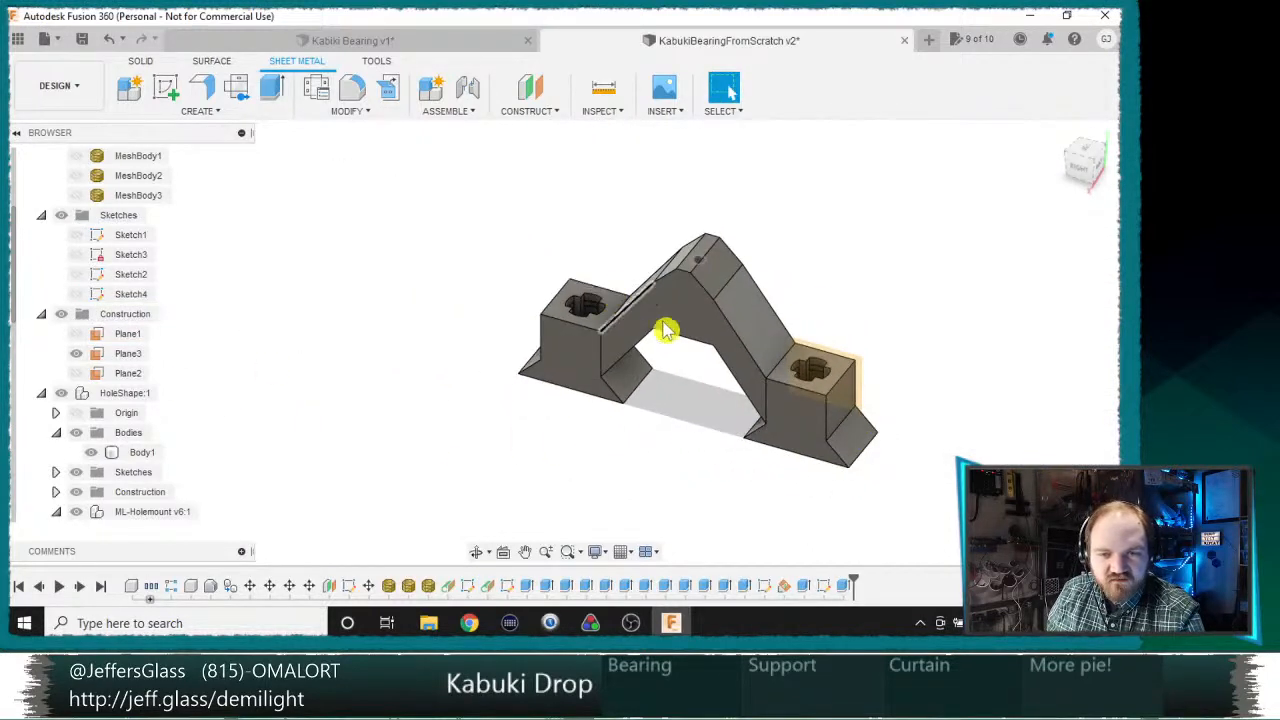
Step: Toggle the visibility of HoleShape's Body1 and examine where the arms meet the two bearing blocks
left_click(91, 453)
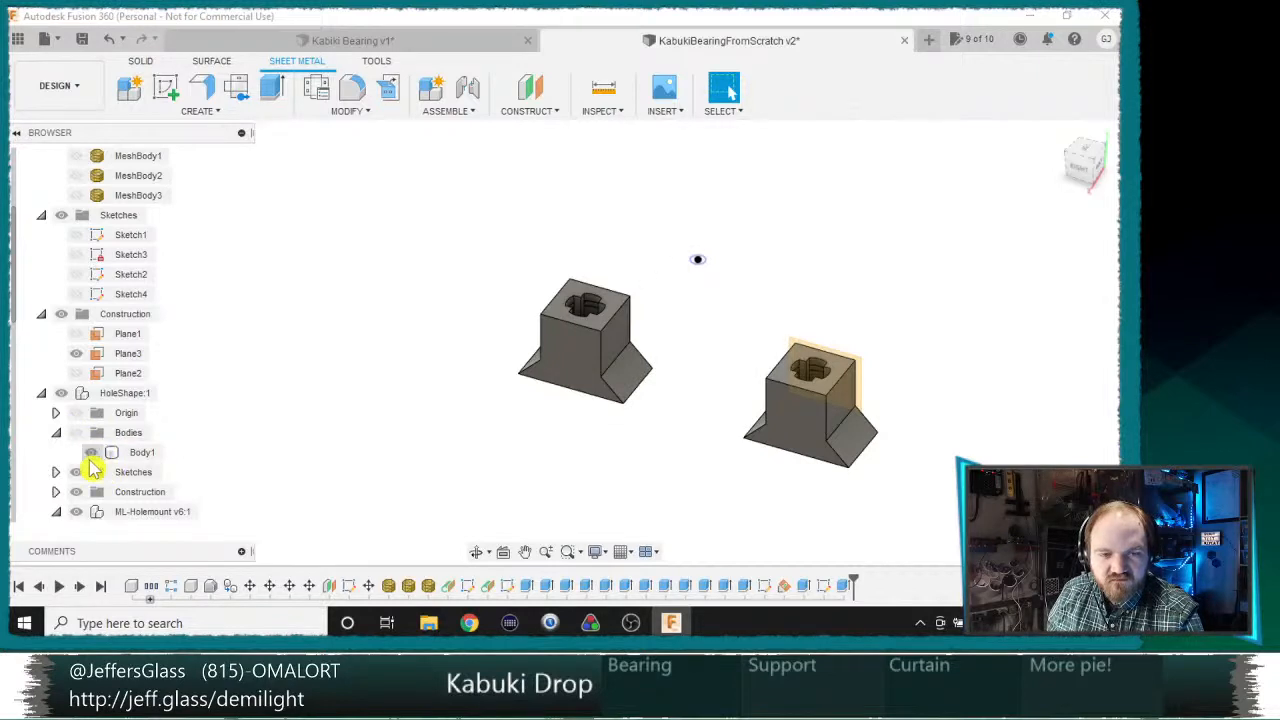
middle_click_drag(432, 475, 514, 406, "shift")
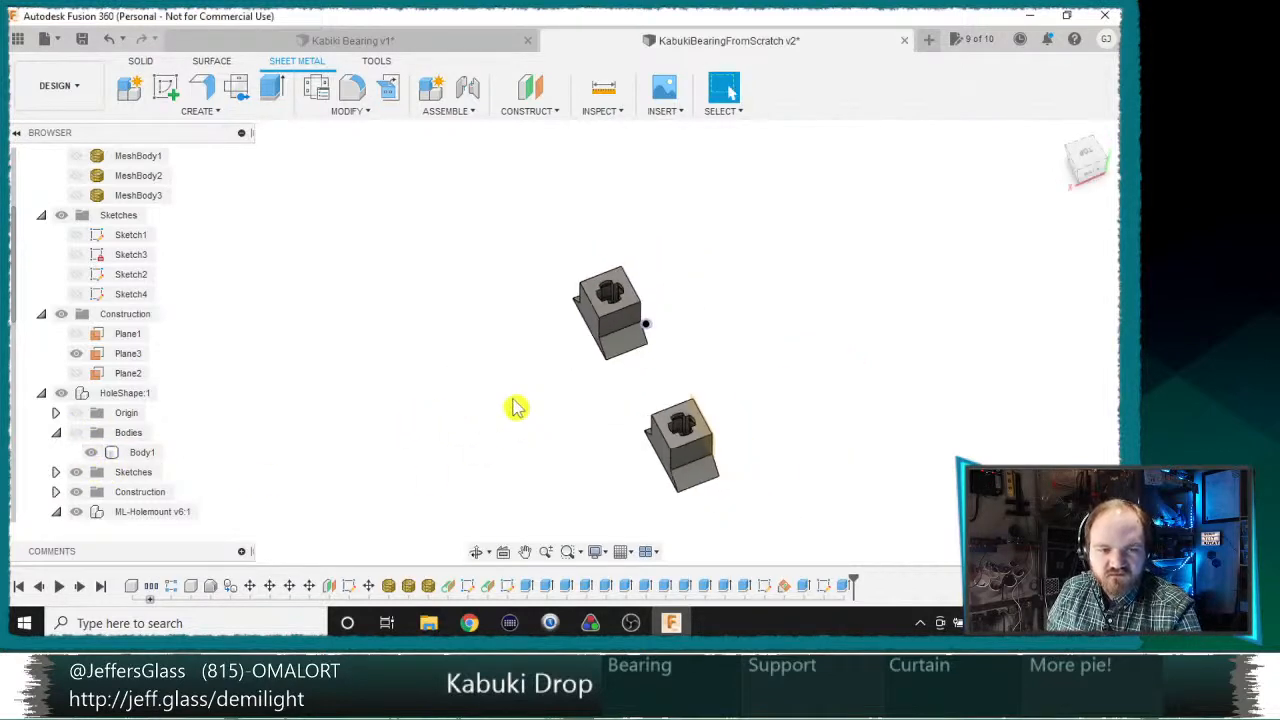
left_click(91, 452)
middle_click_drag(400, 345, 506, 470)
scroll(471, 431, "up", 6)
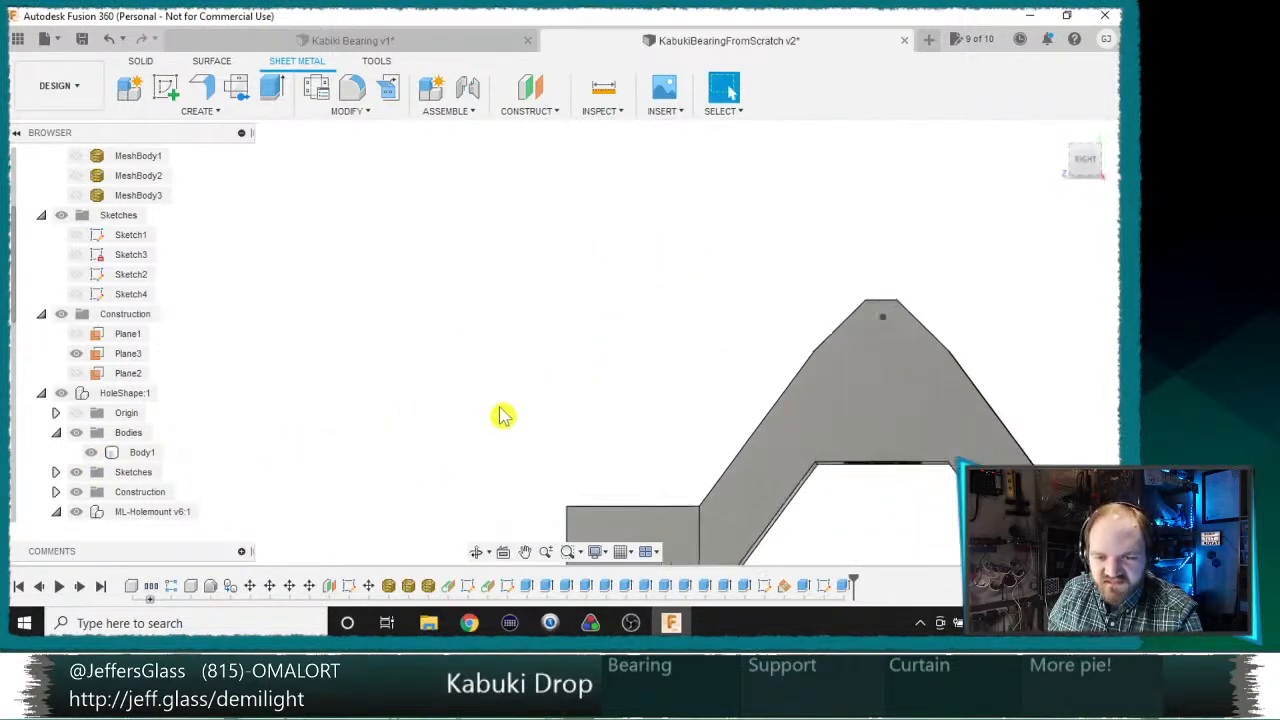
middle_click_drag(504, 416, 284, 170)
middle_click_drag(432, 243, 600, 298, "shift")
middle_click_drag(405, 290, 840, 312)
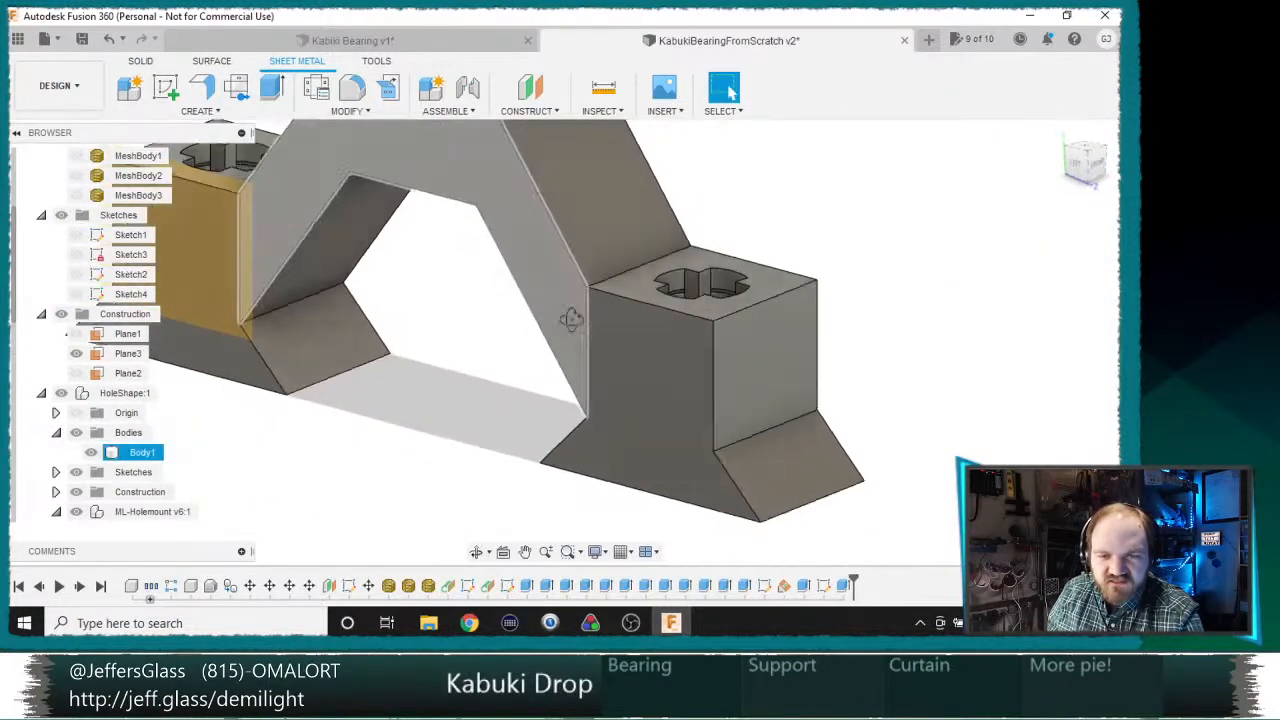
middle_click_drag(571, 320, 655, 342, "shift")
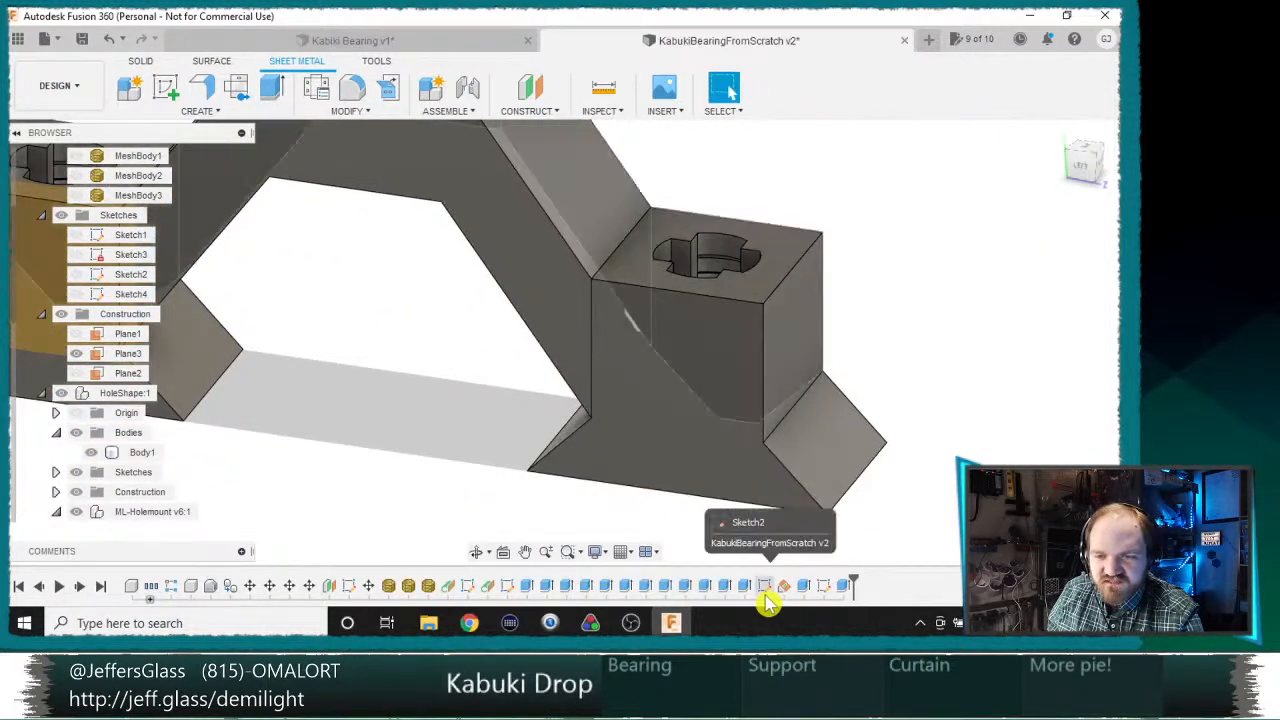
left_click(525, 551)
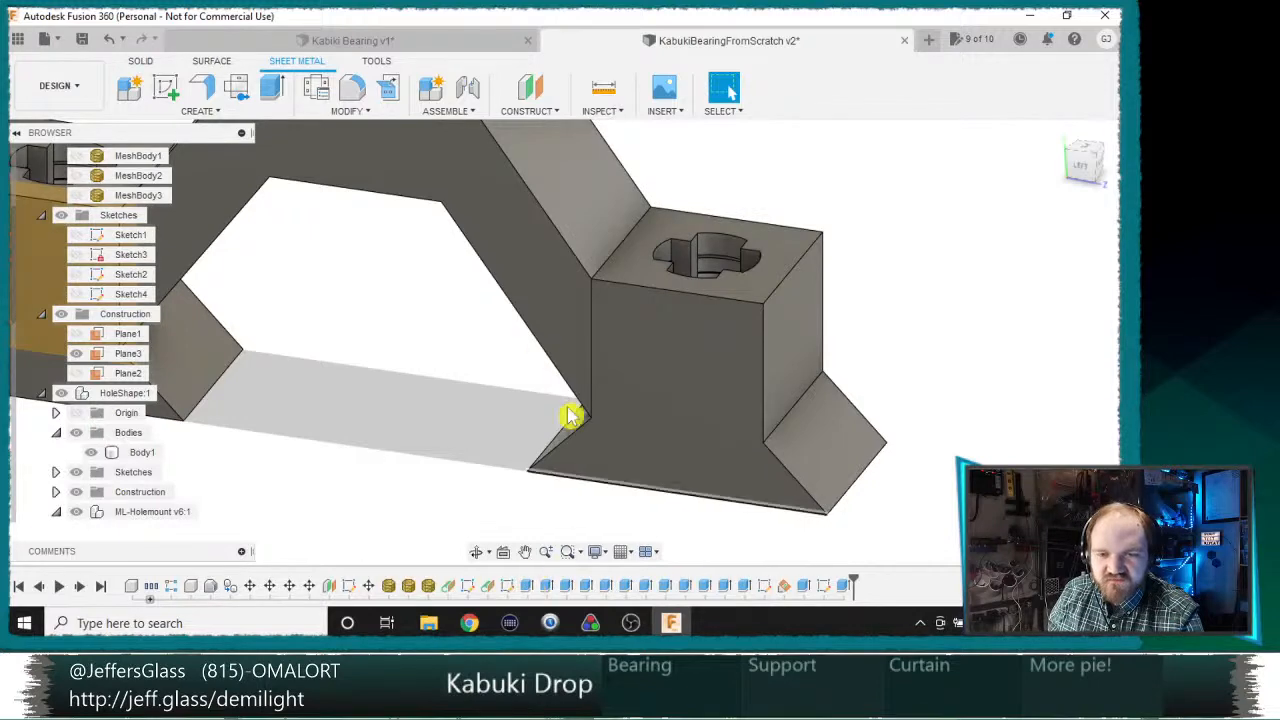
left_click_drag(654, 414, 712, 502)
key("Escape")
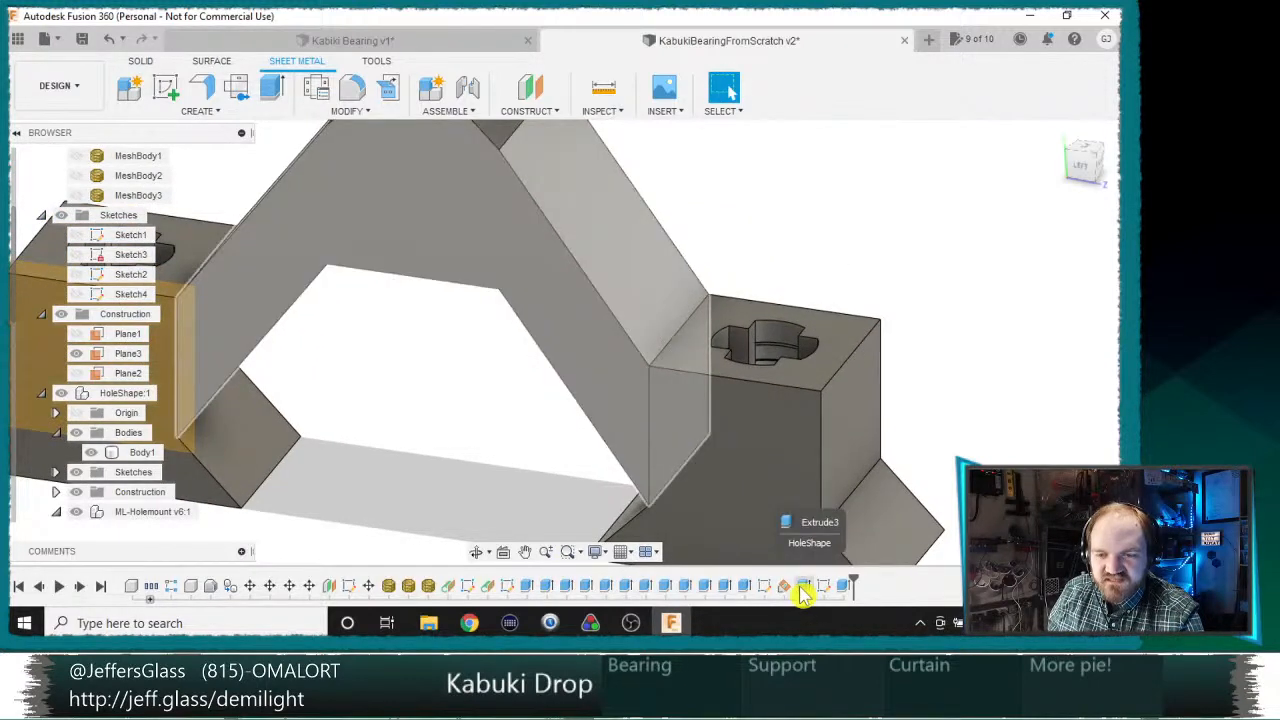
Step: Review the settings of Extrude3 and the arm profiles of Sketch2 where they meet the block, leaving both unchanged
double_click(803, 586)
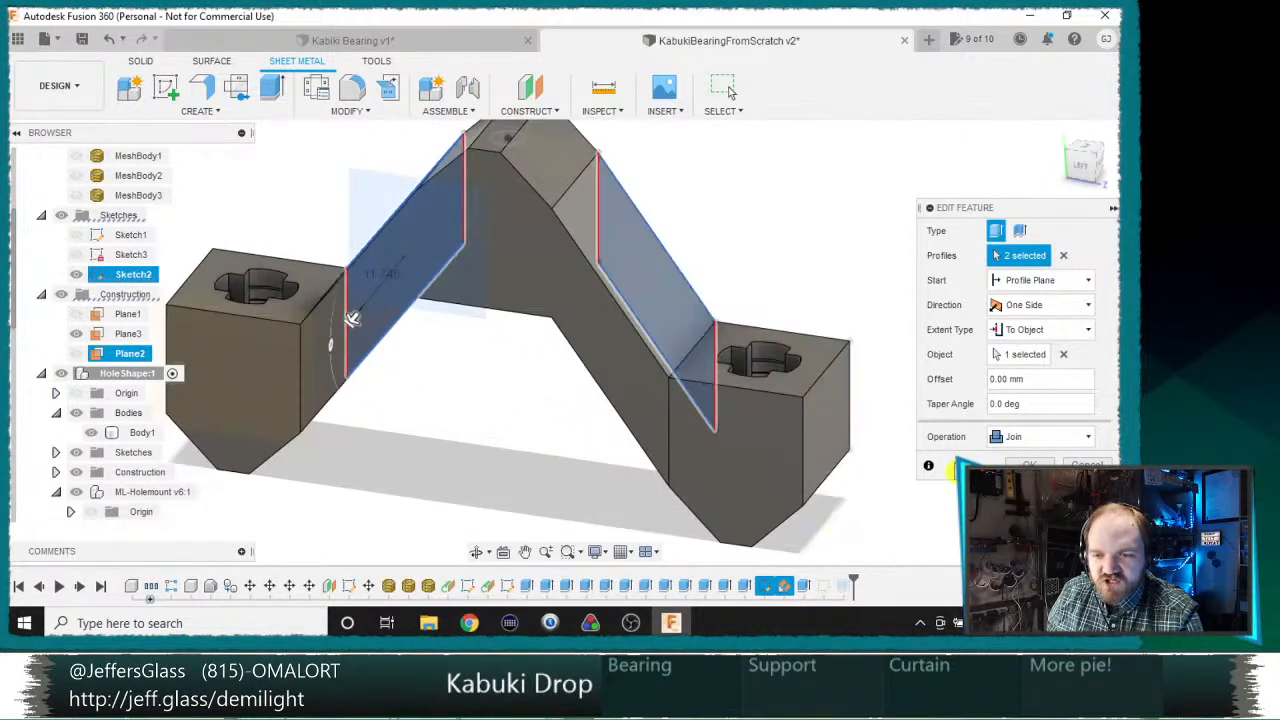
left_click(1085, 463)
double_click(767, 586)
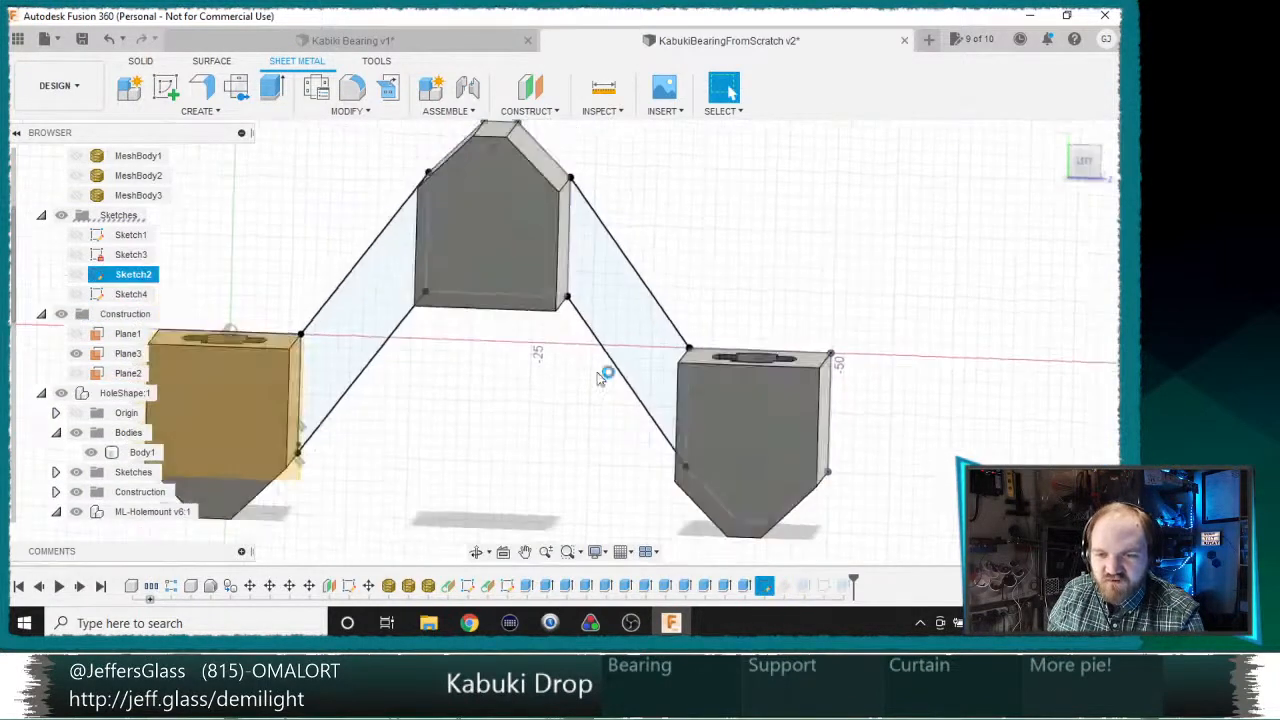
scroll(582, 367, "up", 4)
scroll(737, 420, "up", 3)
scroll(512, 337, "up", 4)
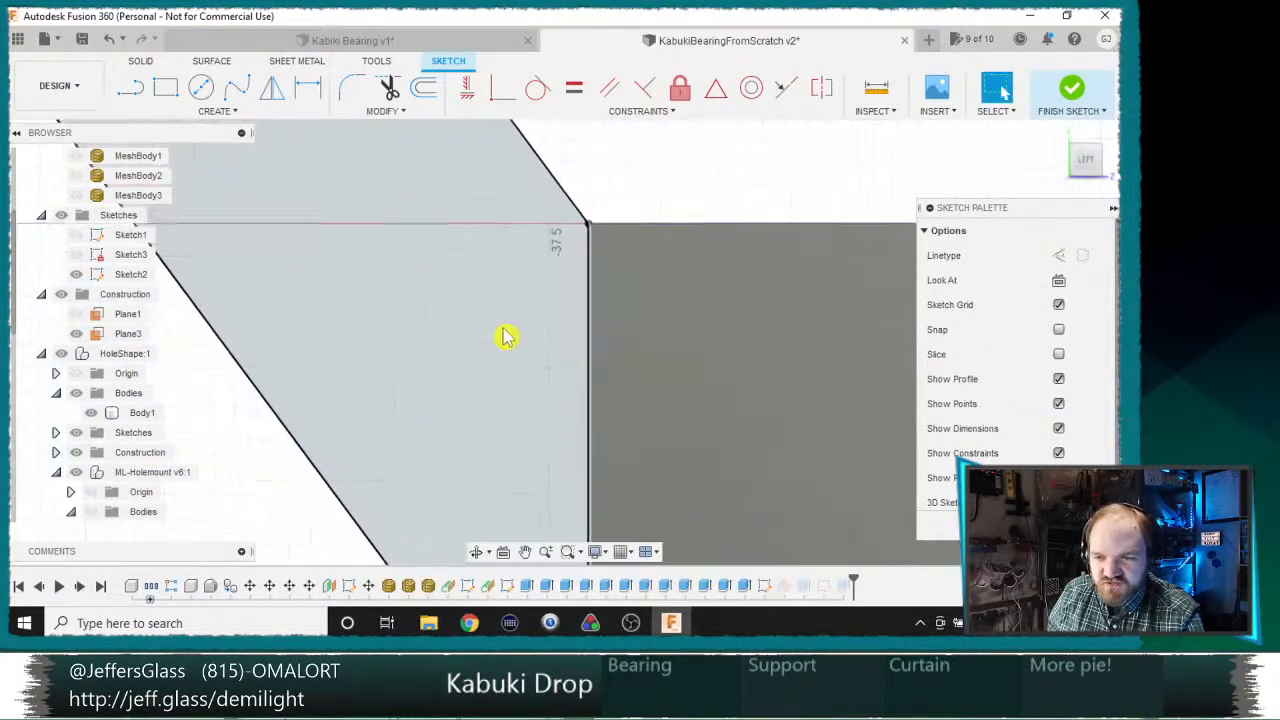
scroll(737, 281, "down", 10)
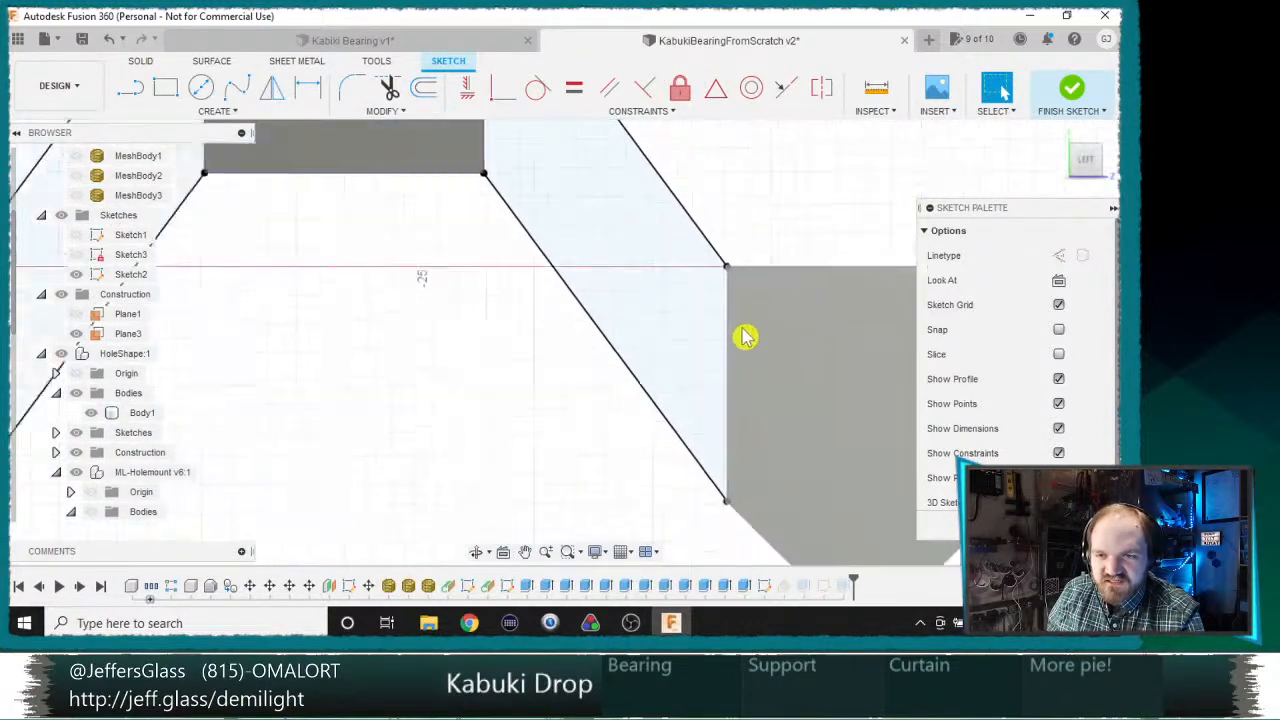
left_click(1071, 88)
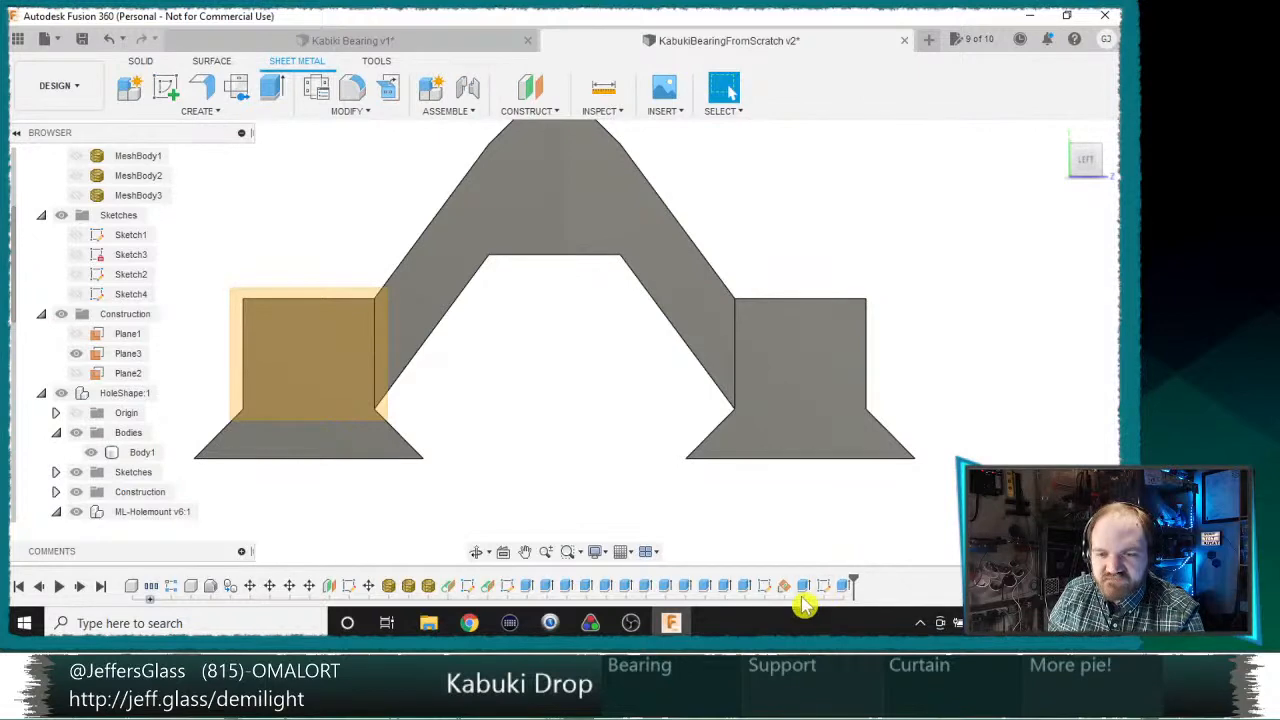
Step: Hide construction Plane3
middle_click_drag(672, 318, 233, 388, "shift")
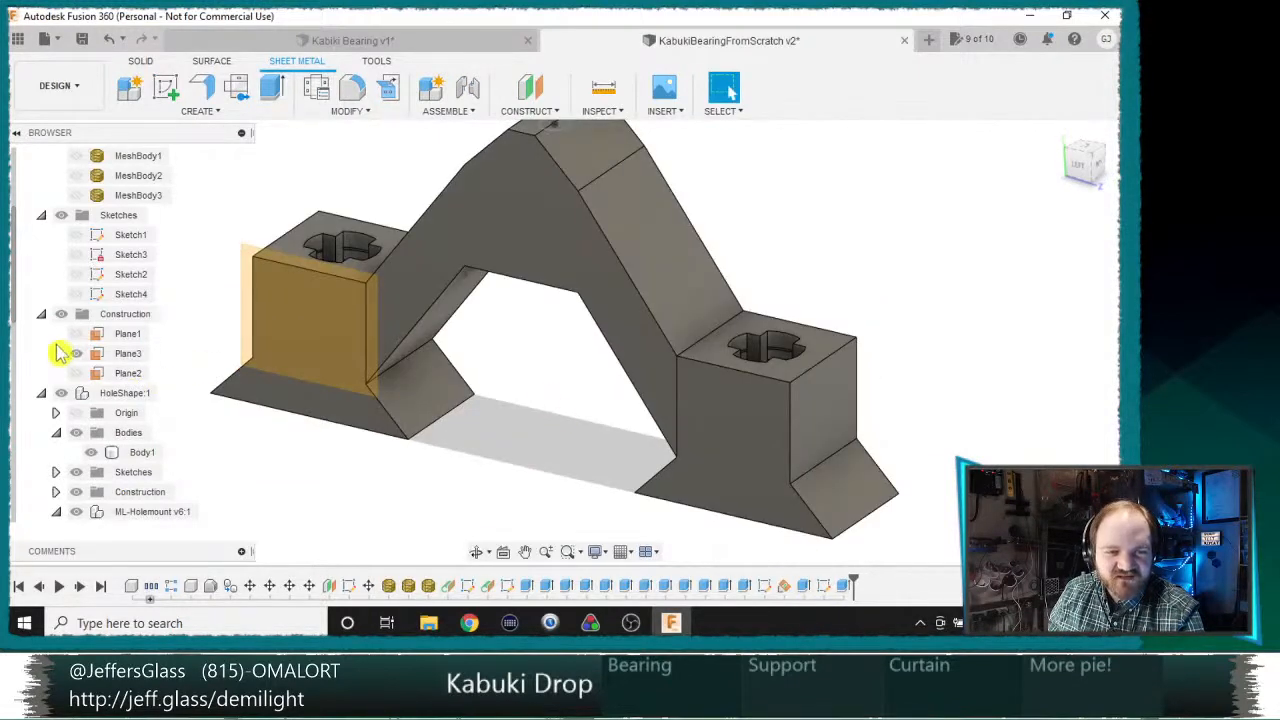
left_click(77, 354)
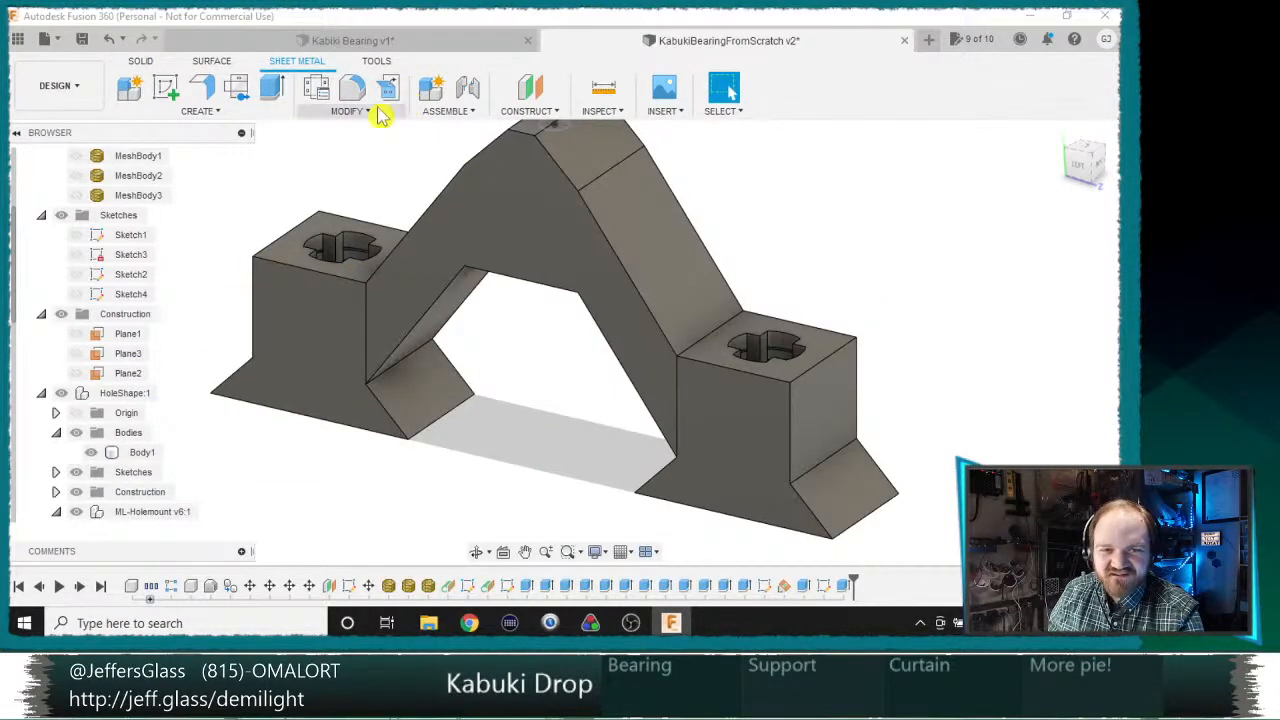
Step: Combine the arms' body with the two bearing blocks as tool bodies, using the Join operation
left_click(333, 116)
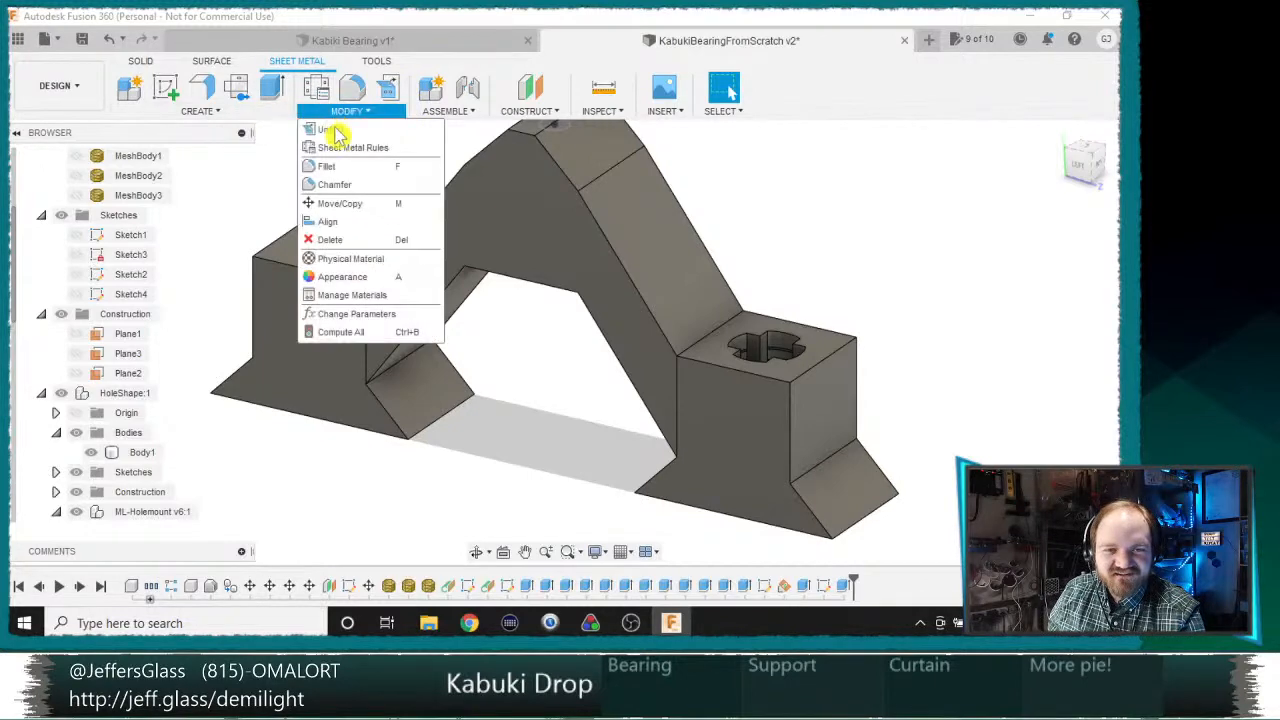
left_click(253, 117)
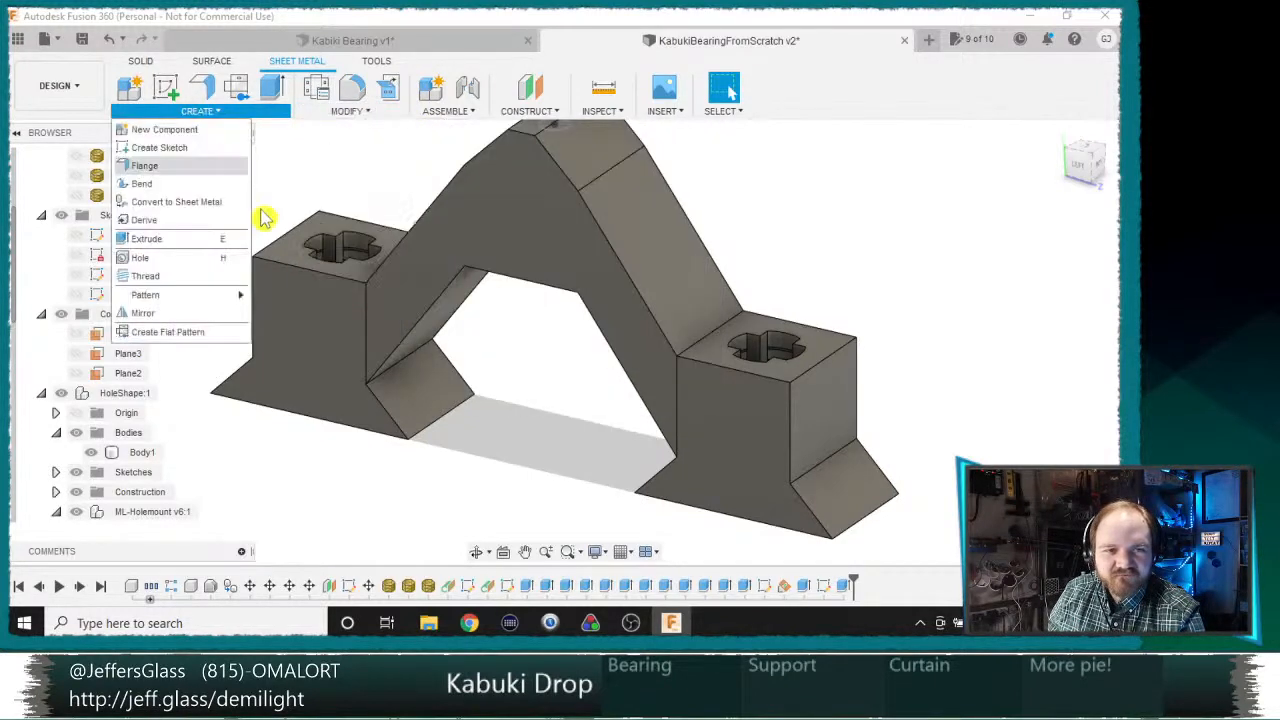
left_click(140, 87)
key("Escape")
left_click(141, 62)
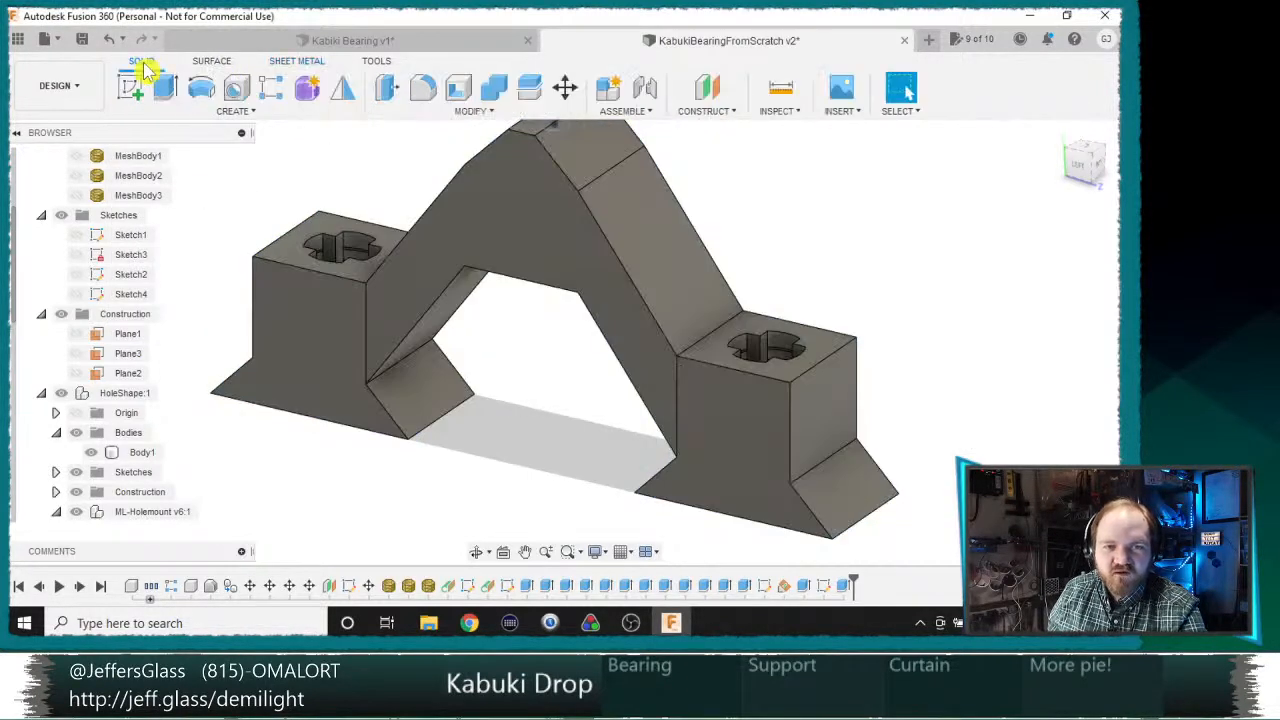
left_click(494, 88)
left_click(606, 257)
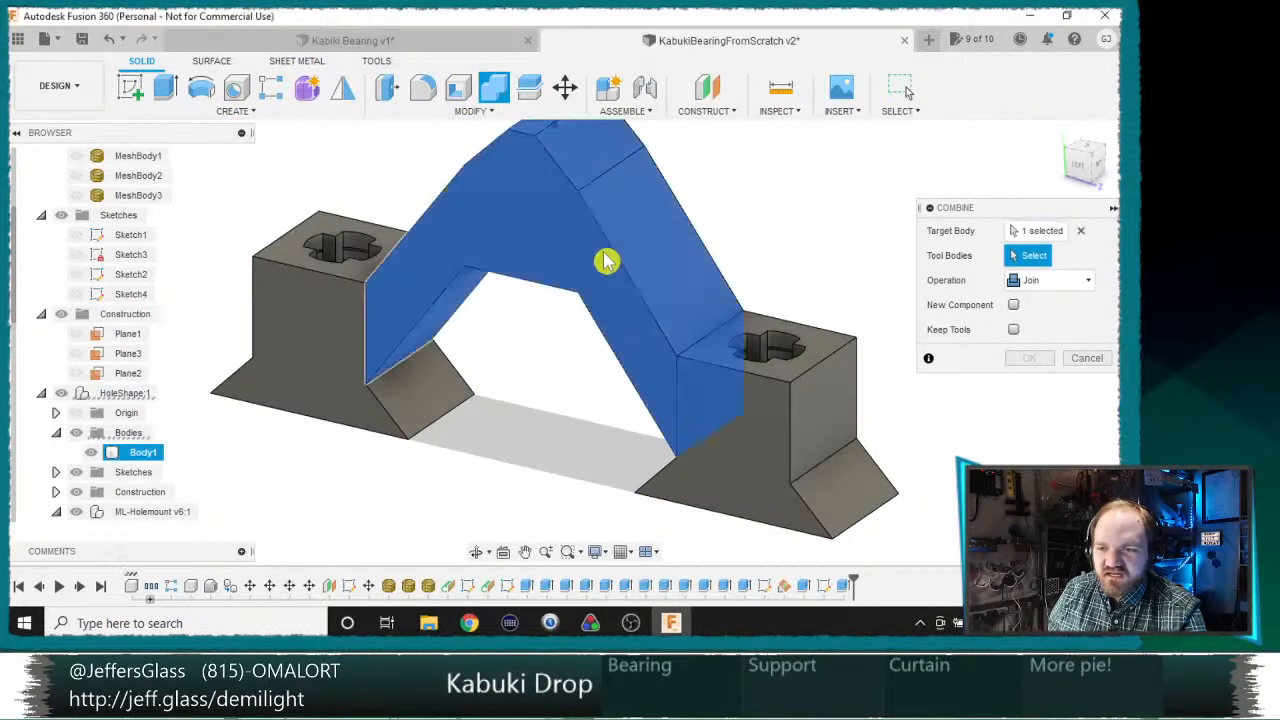
left_click(780, 375)
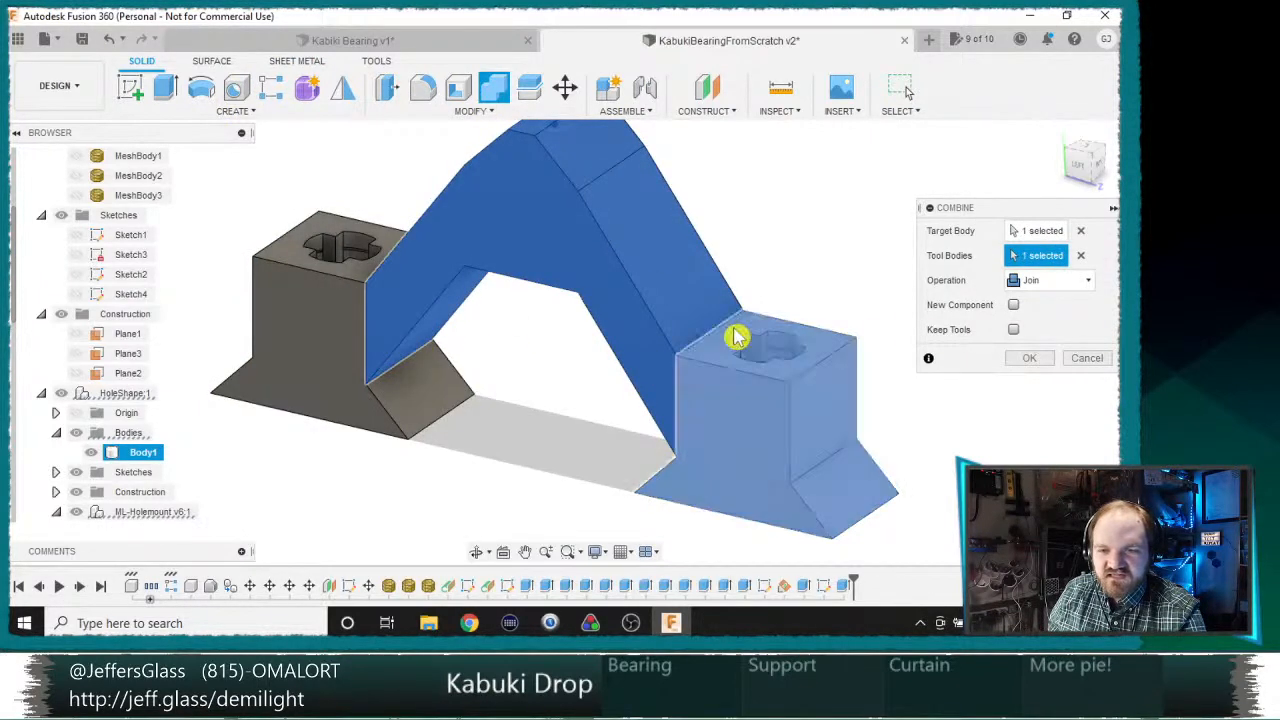
left_click(293, 332)
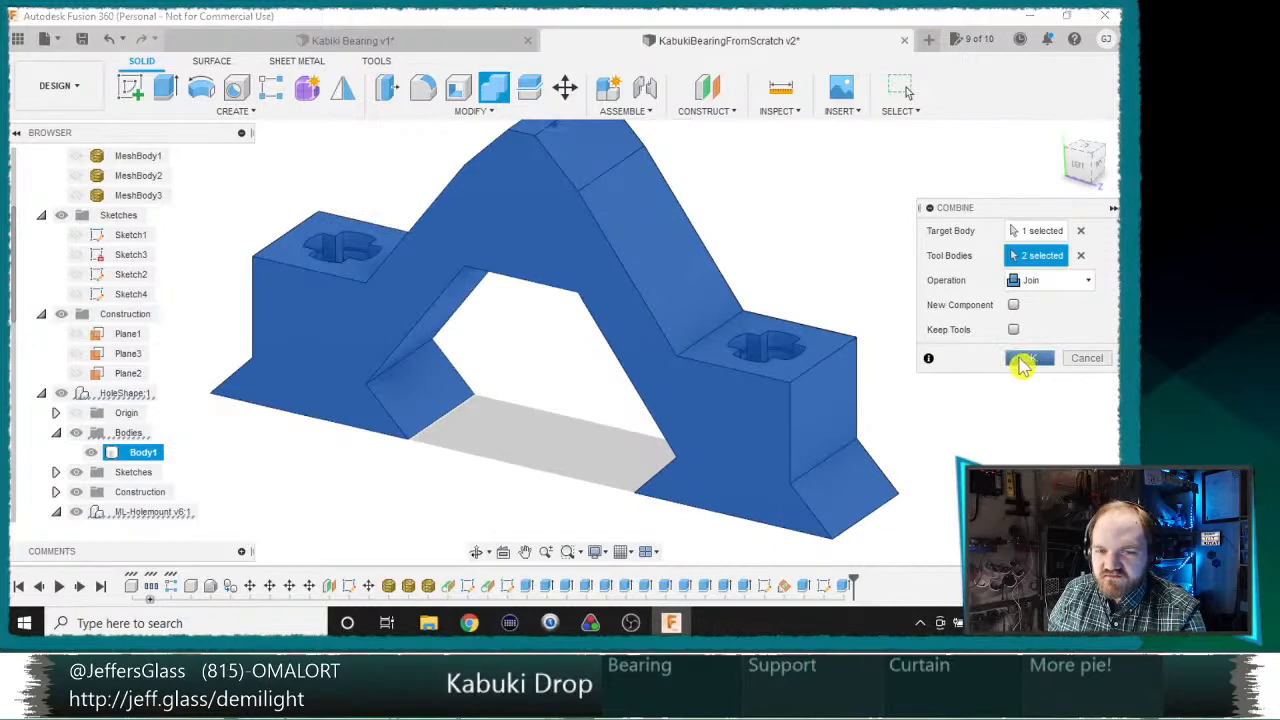
left_click(1024, 360)
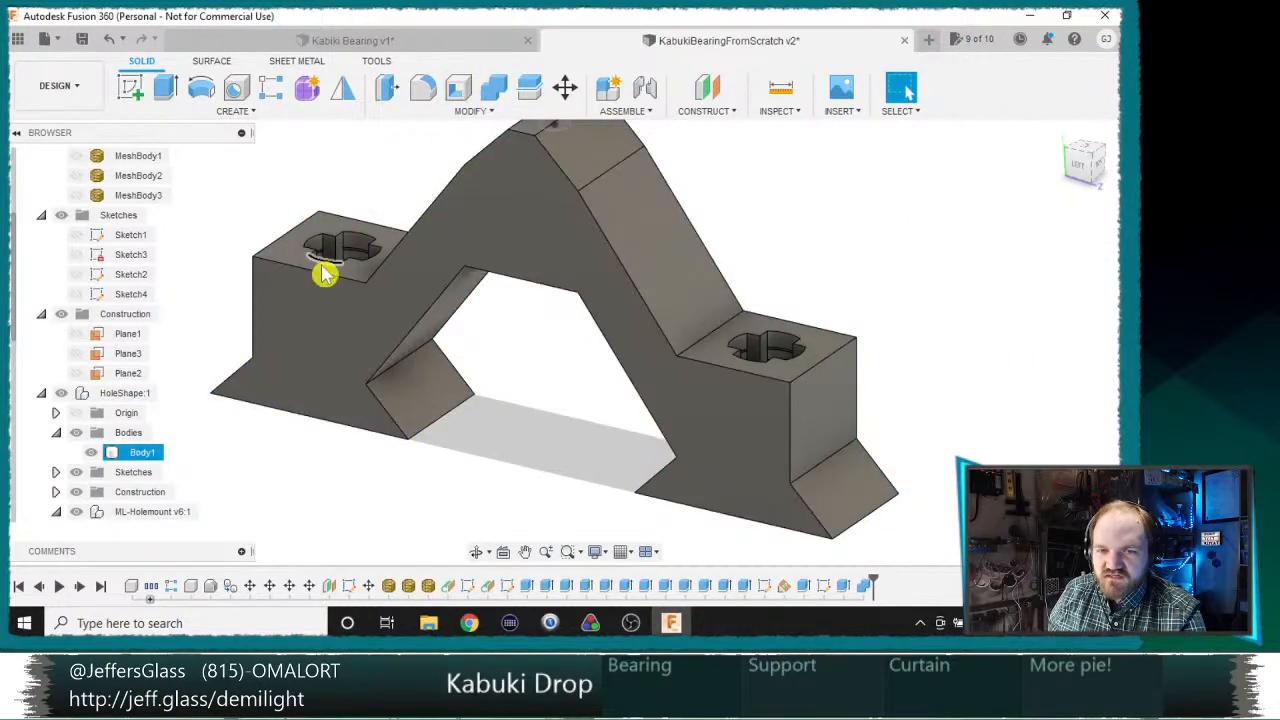
Step: Toggle Body1's visibility and inspect the combined support from several sides
scroll(315, 282, "down", 3)
left_click(95, 453)
left_click(95, 453)
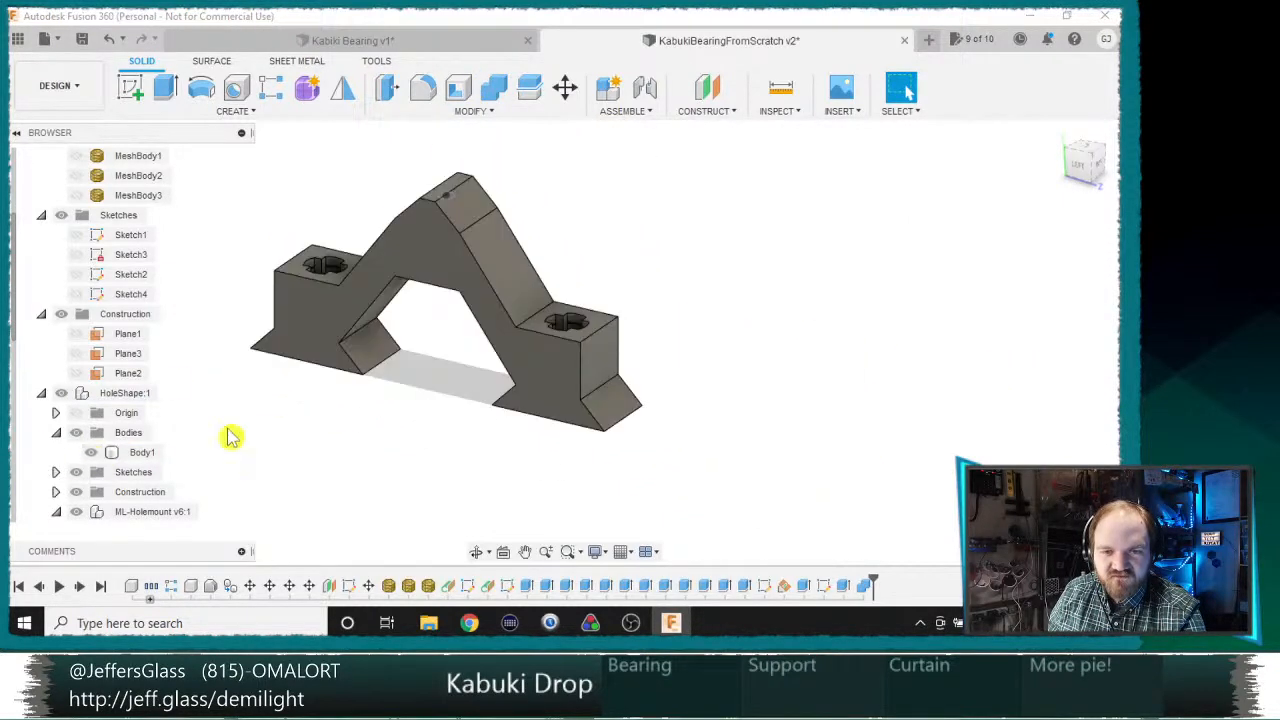
middle_click_drag(760, 272, 557, 269)
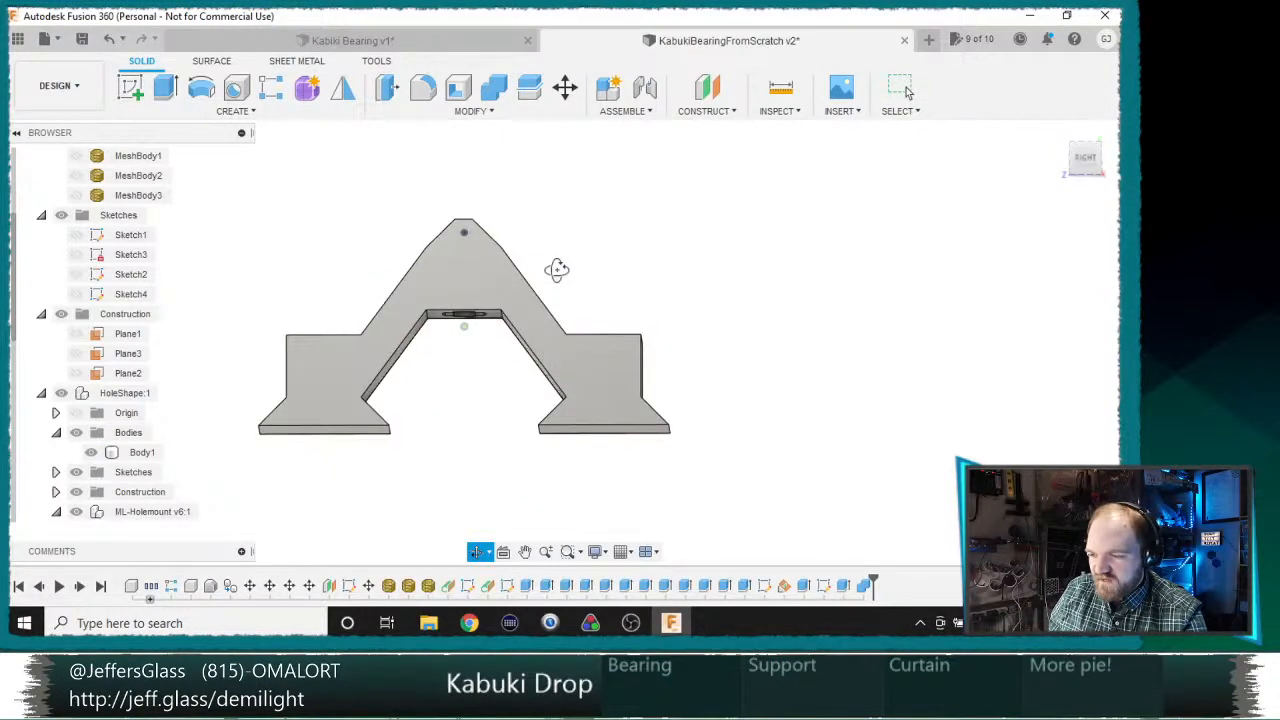
scroll(558, 285, "down", 2)
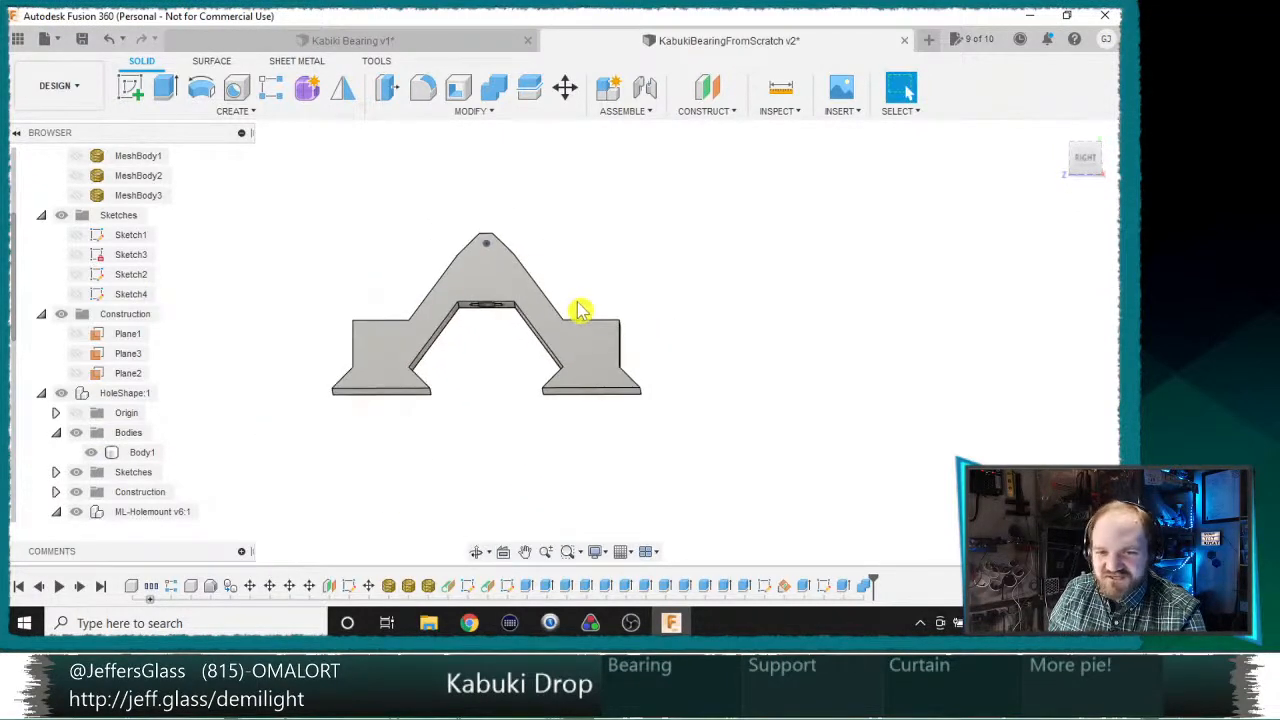
middle_click_drag(566, 303, 671, 374, "shift")
scroll(610, 232, "up", 2)
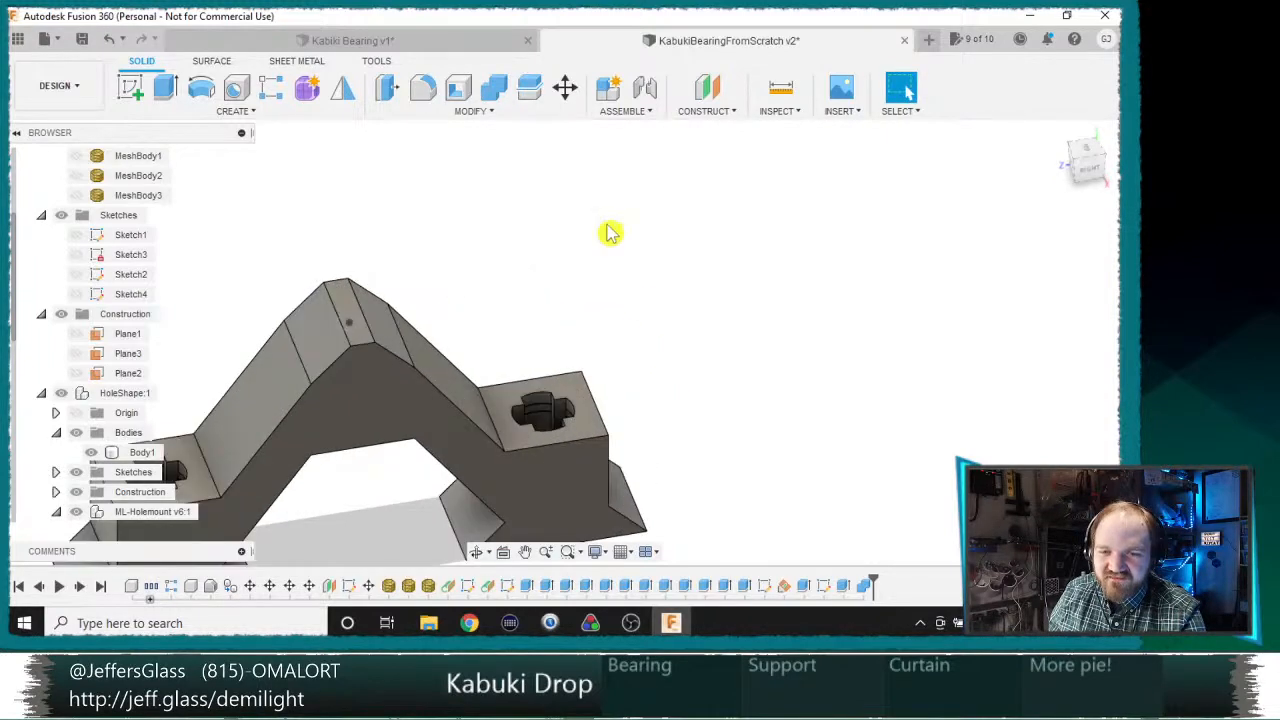
Step: Start a fillet with a 1 mm radius on the outer top edges of the two bearing blocks
left_click(430, 92)
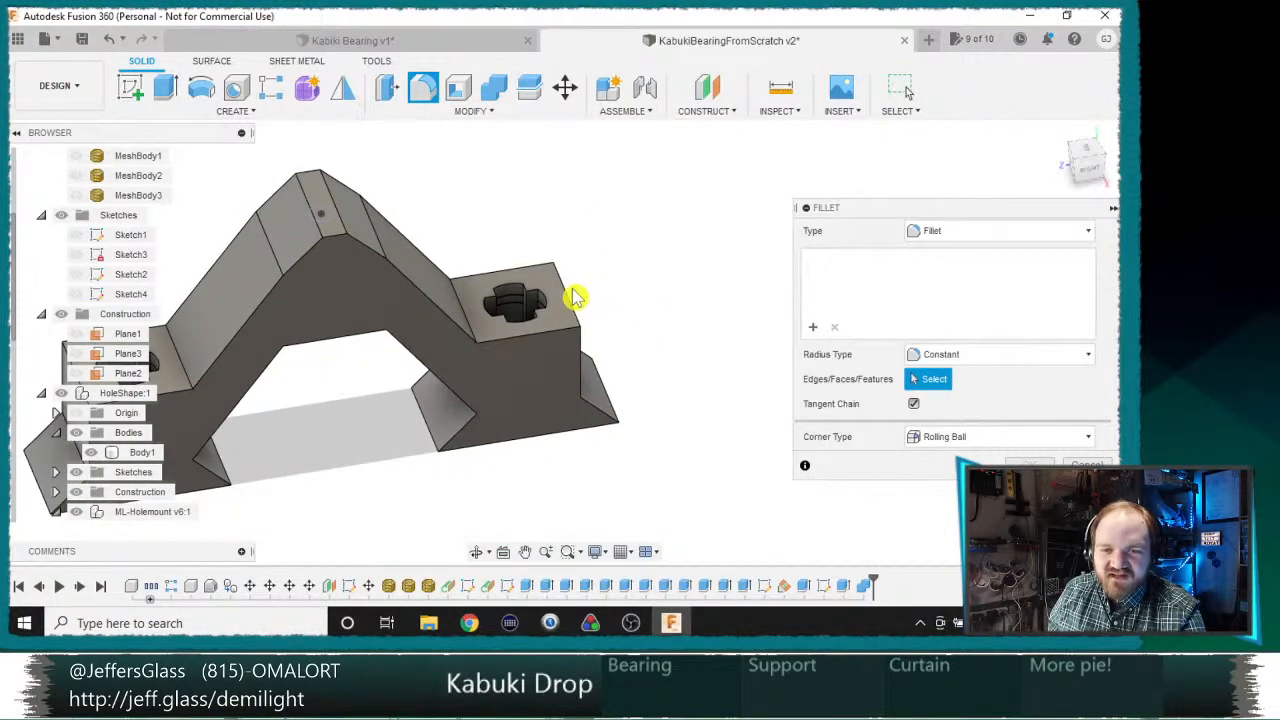
left_click(568, 302)
middle_click_drag(568, 302, 243, 329, "shift")
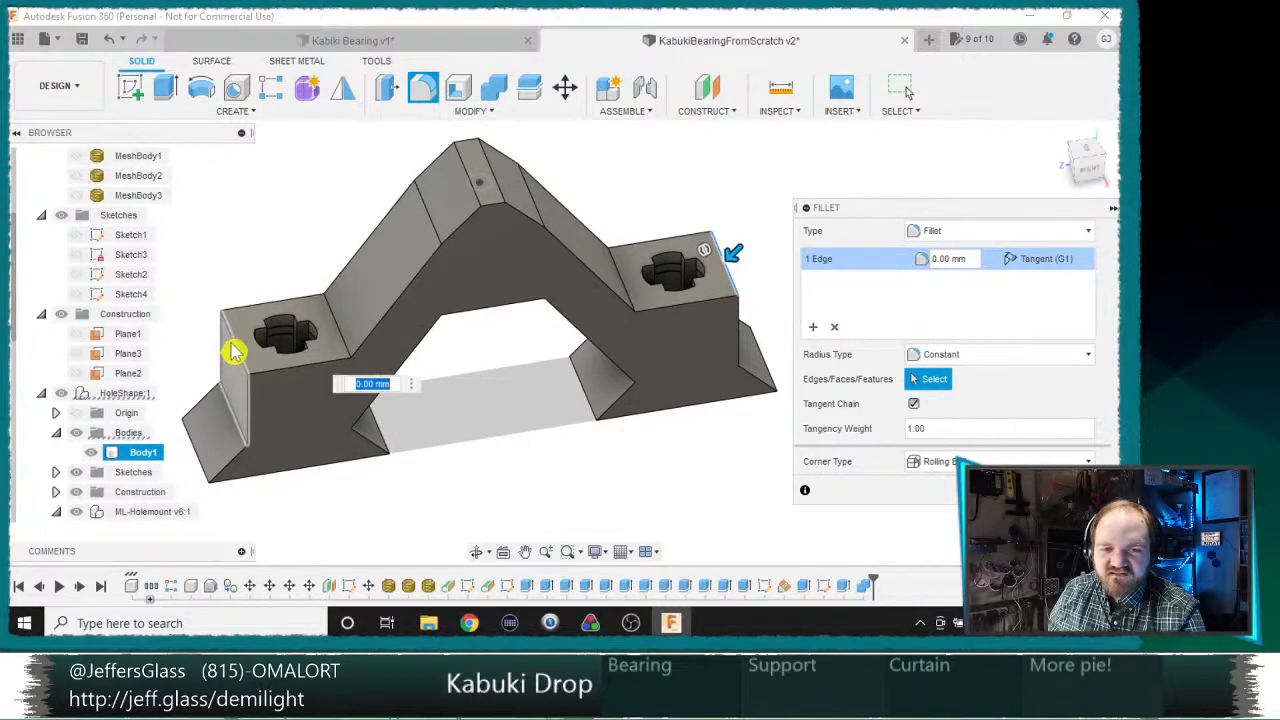
left_click(228, 337)
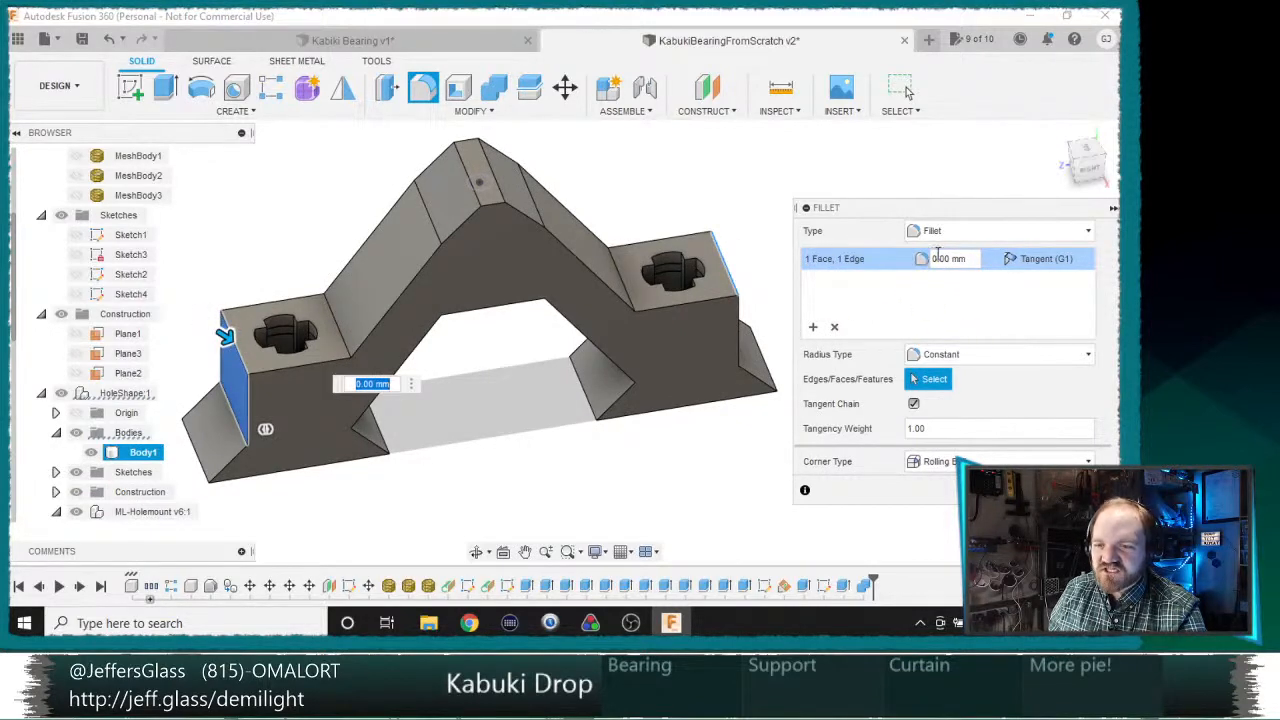
left_click(834, 326)
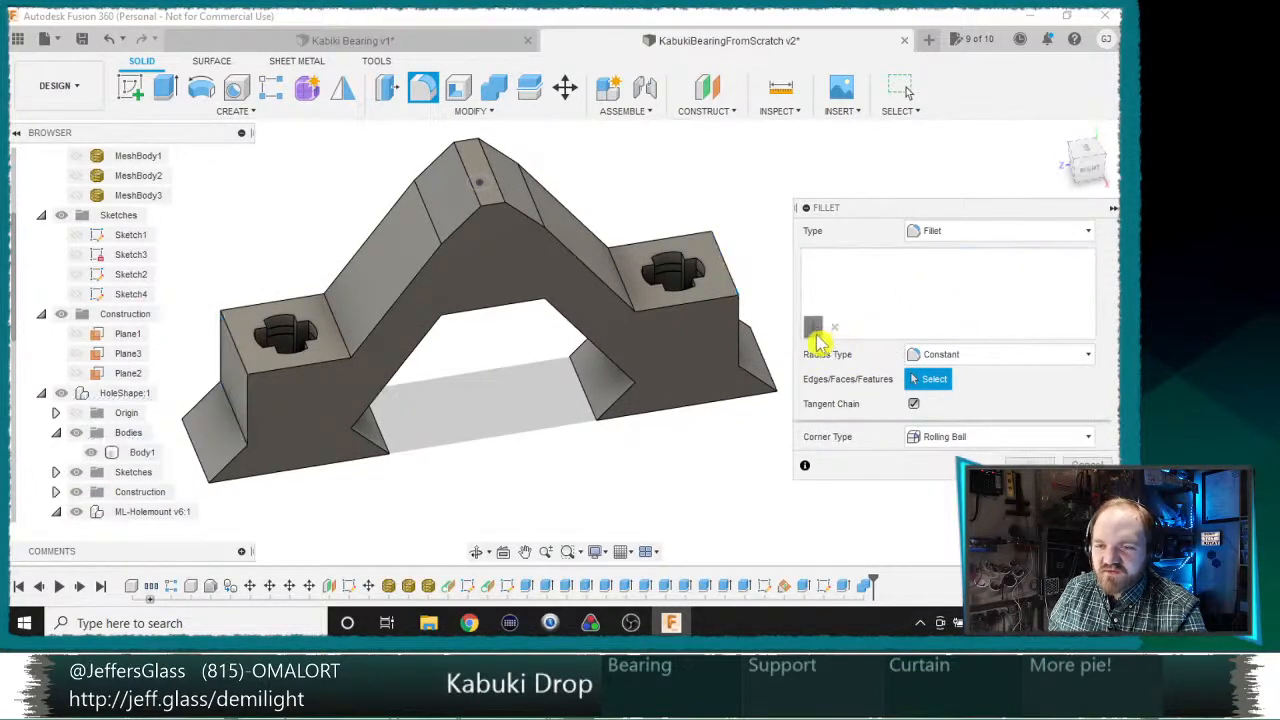
left_click(727, 280)
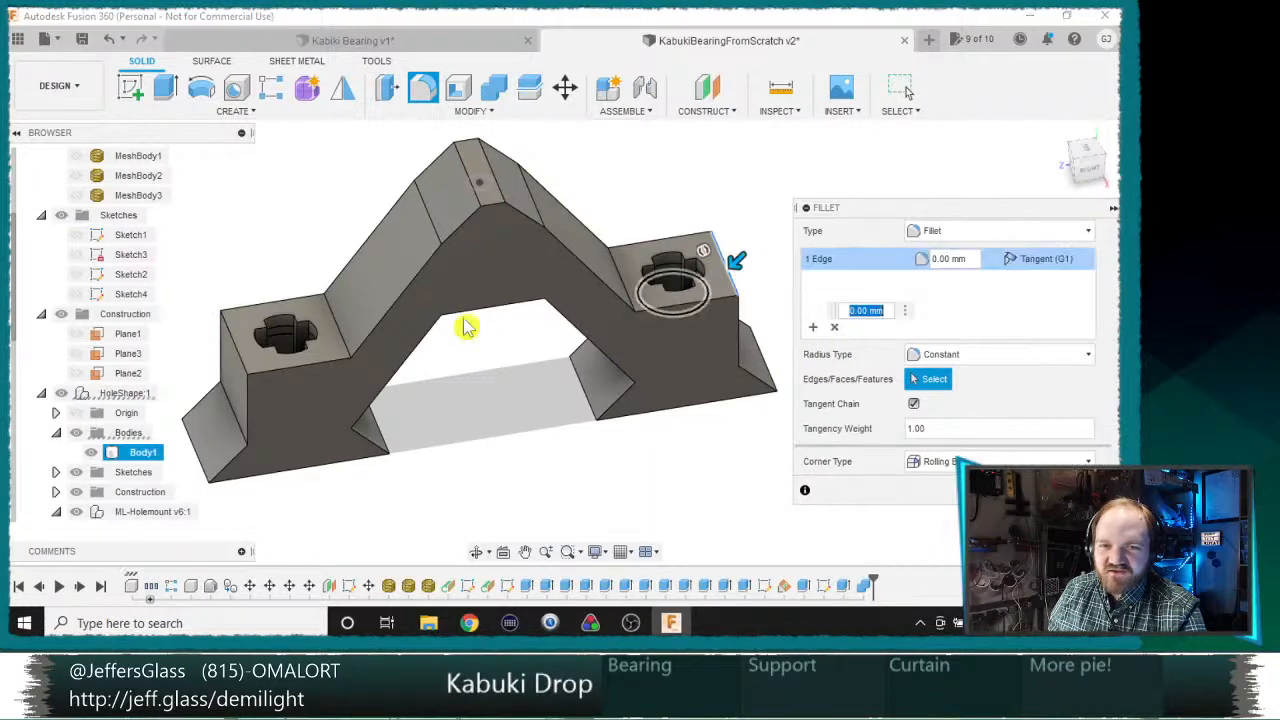
left_click(238, 349)
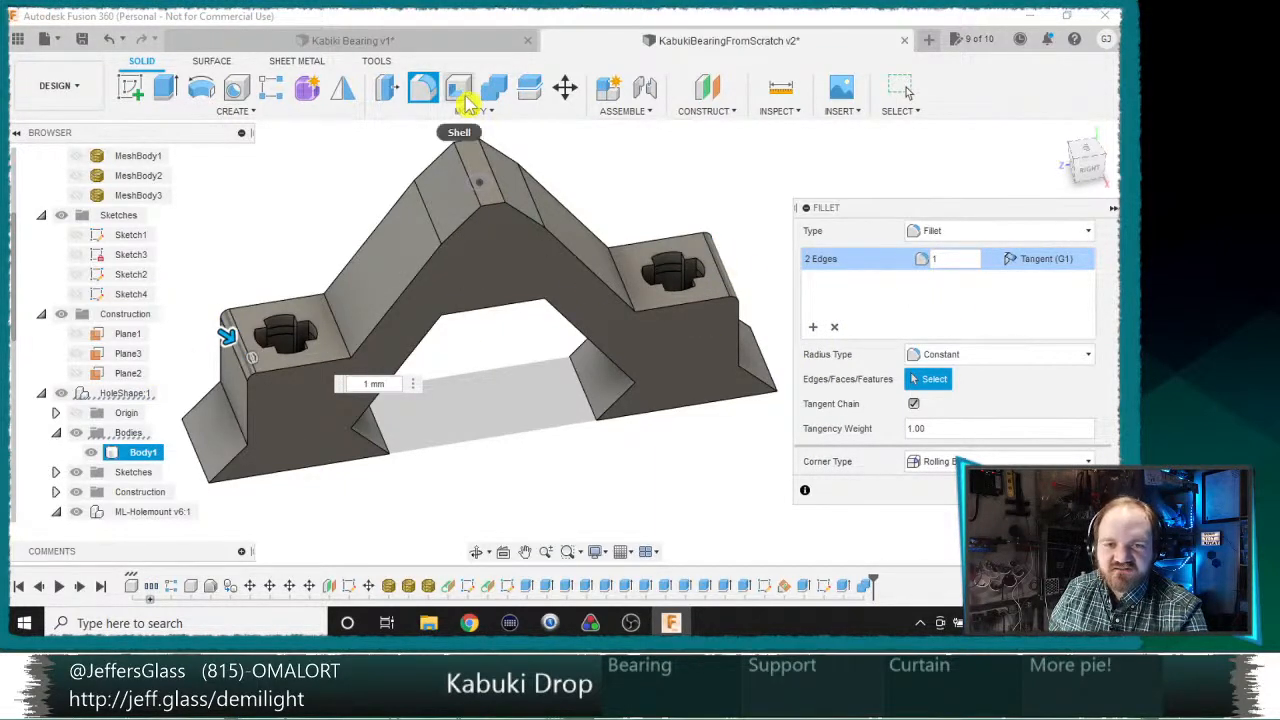
Step: Add a second fillet selection set for the two edges at the arch's peak with a 3 mm radius
left_click(812, 326)
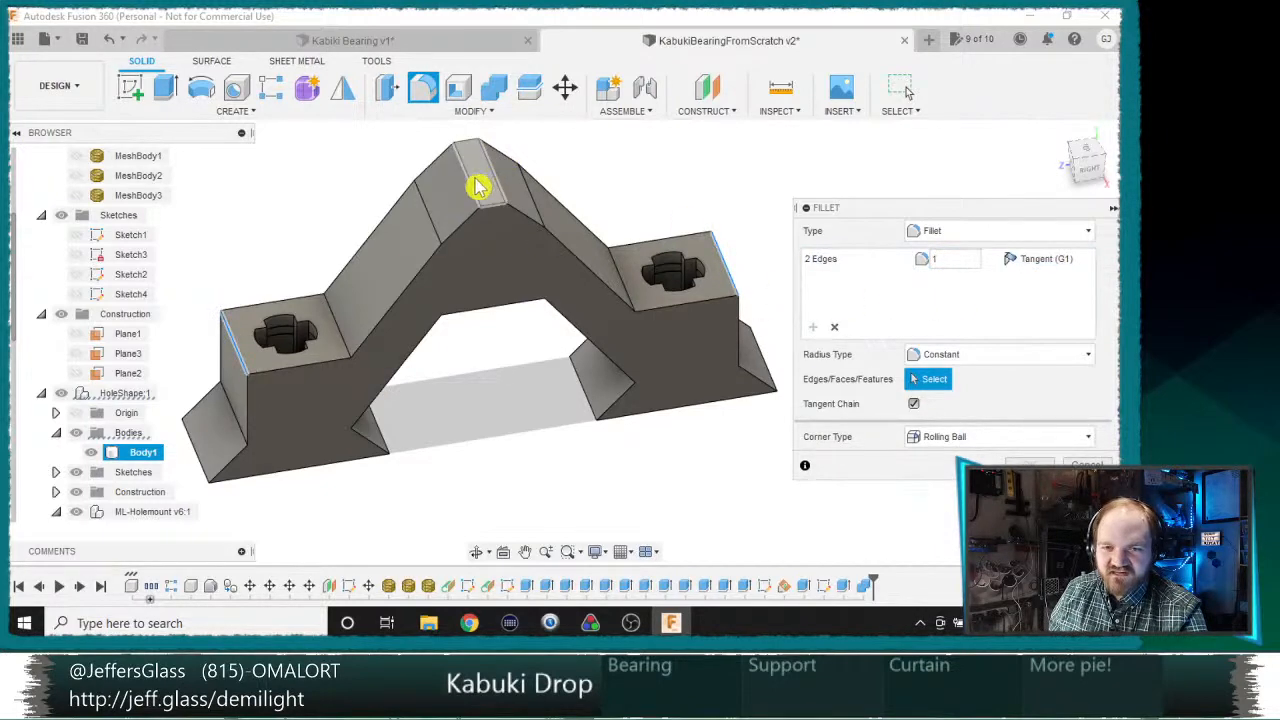
left_click(477, 182)
left_click(493, 174)
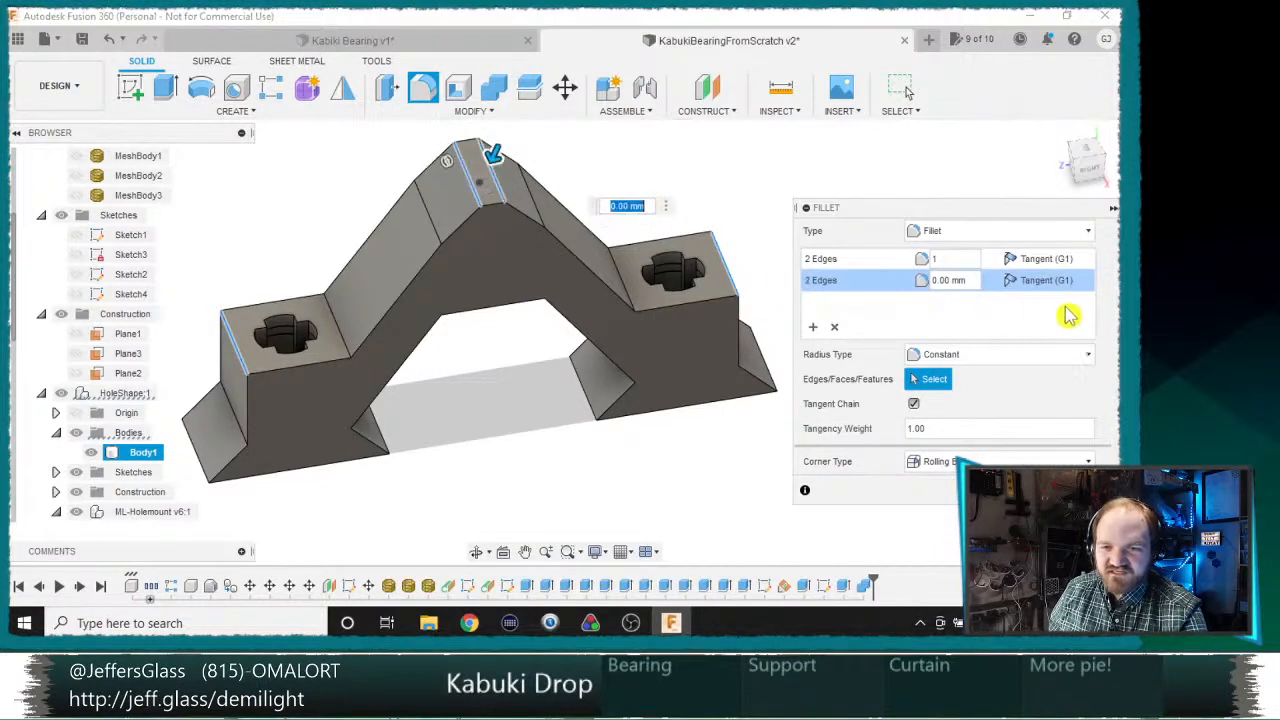
left_click(962, 285)
type("3")
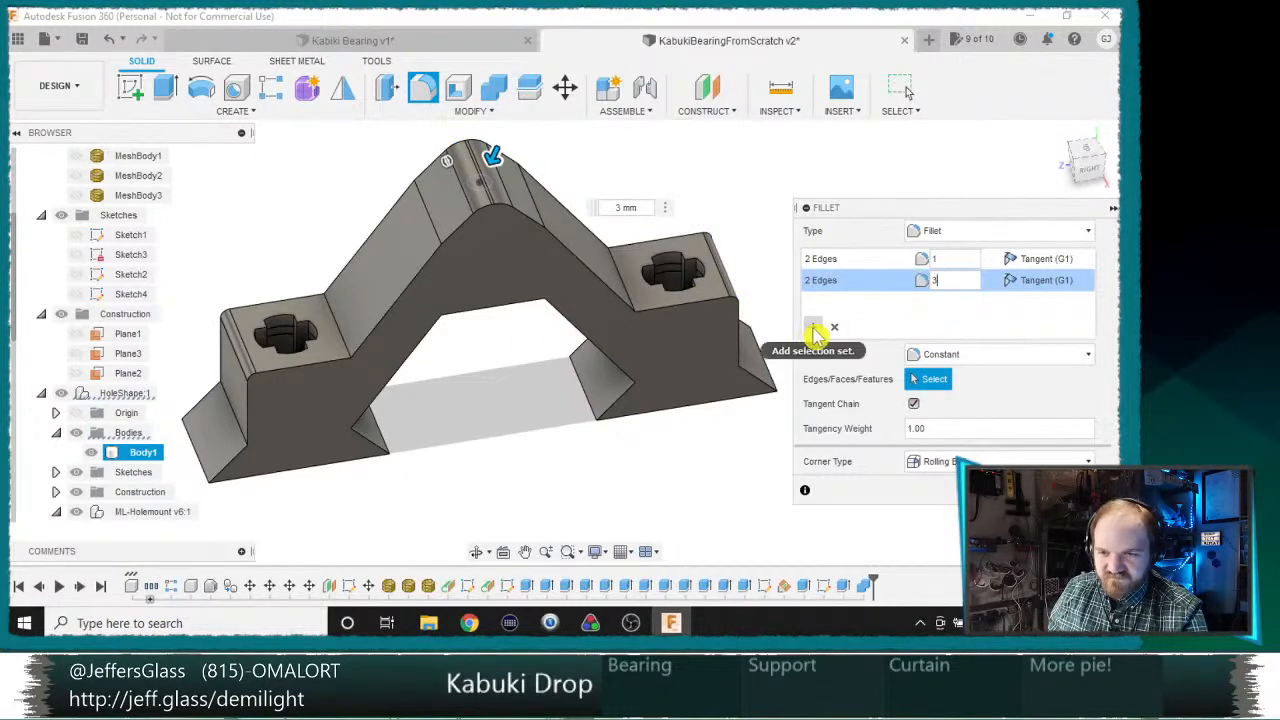
Step: Add a third fillet set for the two inner edges where the arms meet the triangular feet, with a 4 mm radius
left_click(814, 330)
middle_click_drag(655, 450, 370, 398, "shift")
left_click(614, 402)
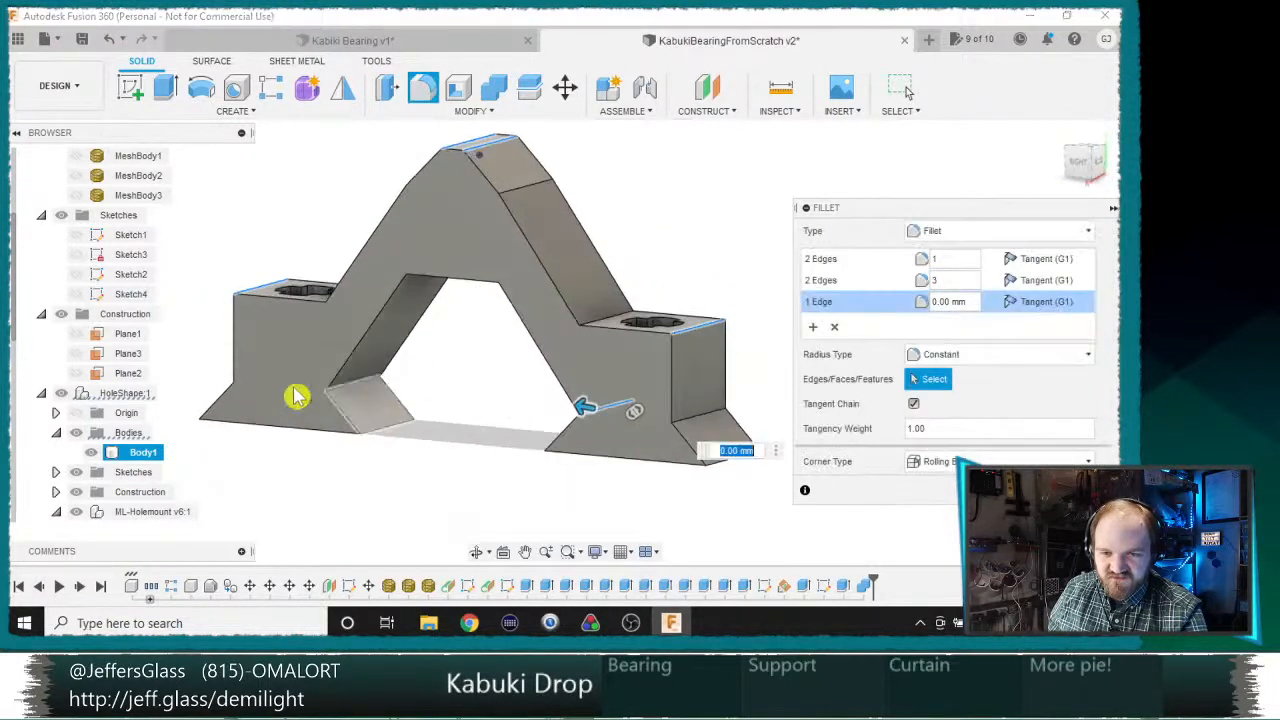
left_click(364, 385)
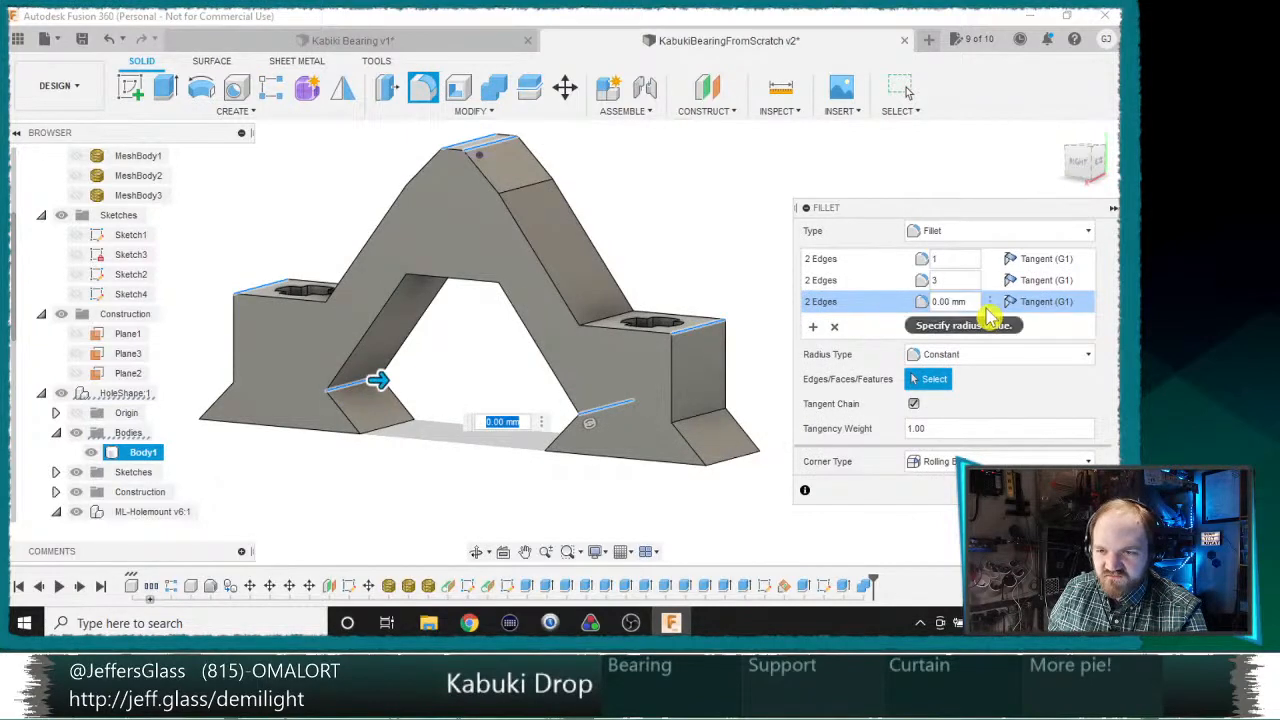
left_click(950, 301)
type("2")
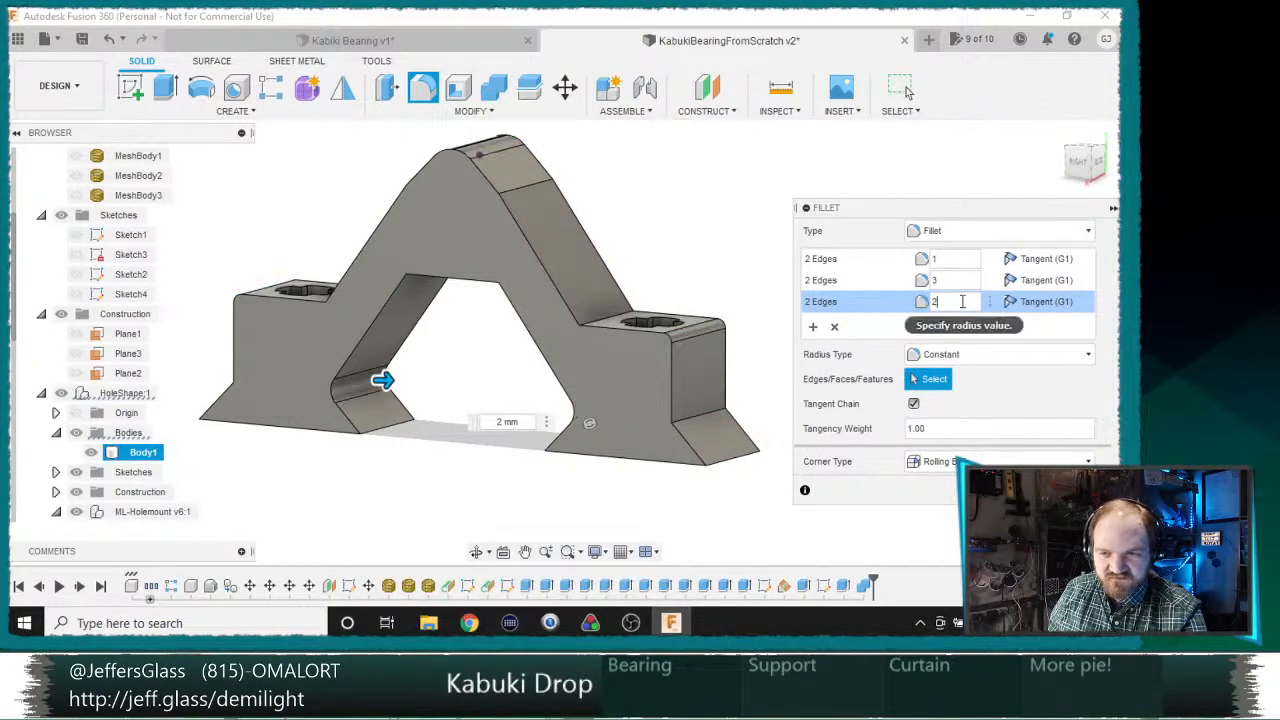
key("BackSpace")
type("3")
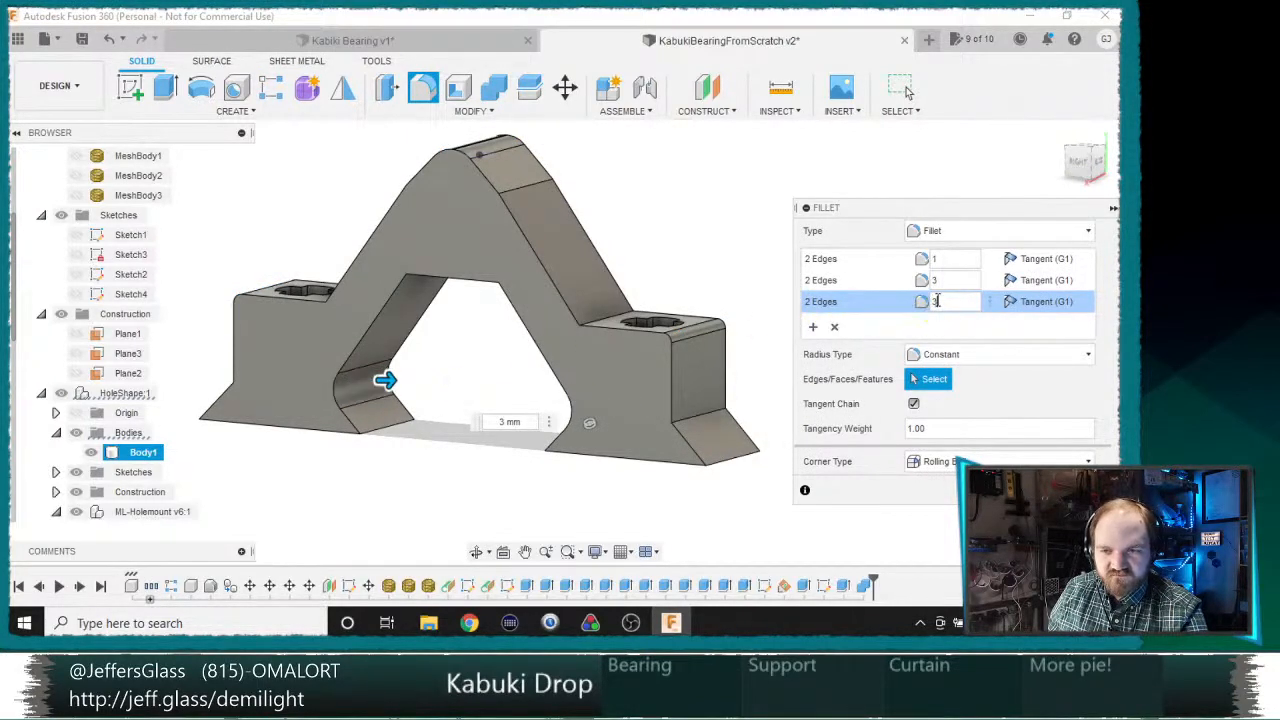
left_click_drag(945, 302, 785, 302)
scroll(417, 357, "down", 3)
middle_click_drag(417, 357, 490, 453, "shift")
Step: Add a fourth fillet set for the upper side edges along both arms and the peak, with a 1 mm radius
left_click(812, 328)
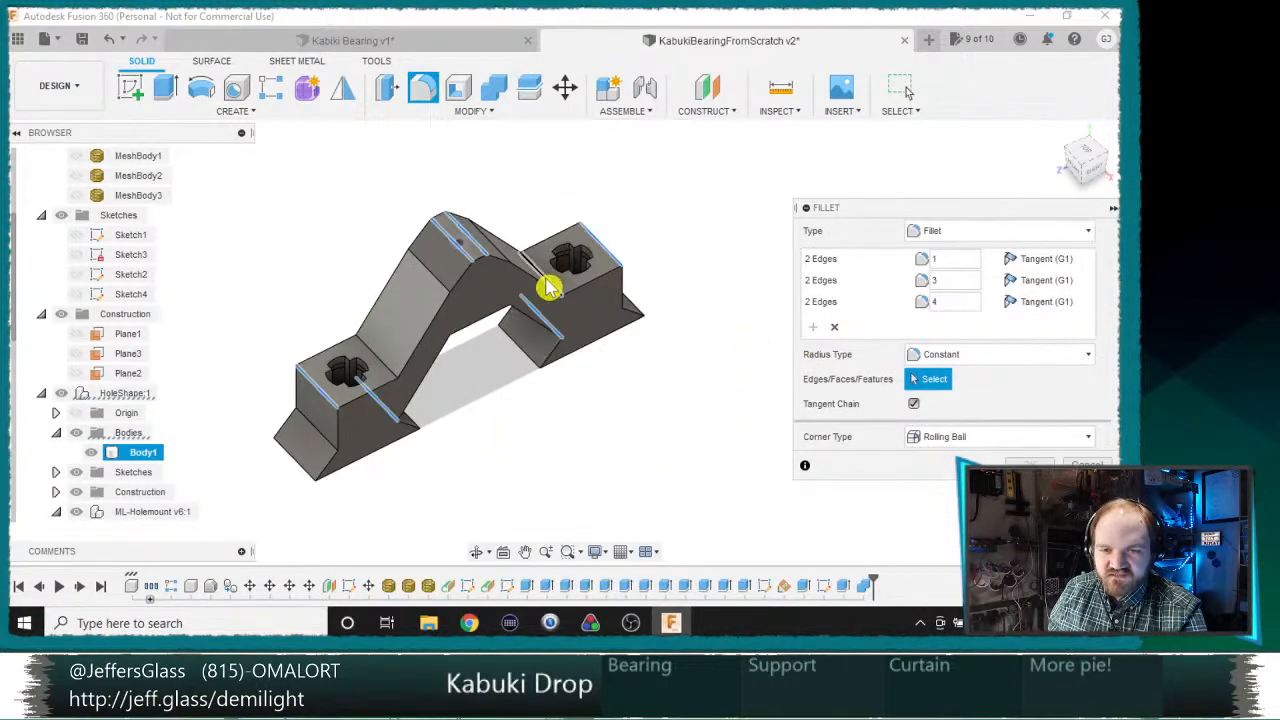
left_click(509, 283)
scroll(494, 271, "up", 3)
left_click(497, 254)
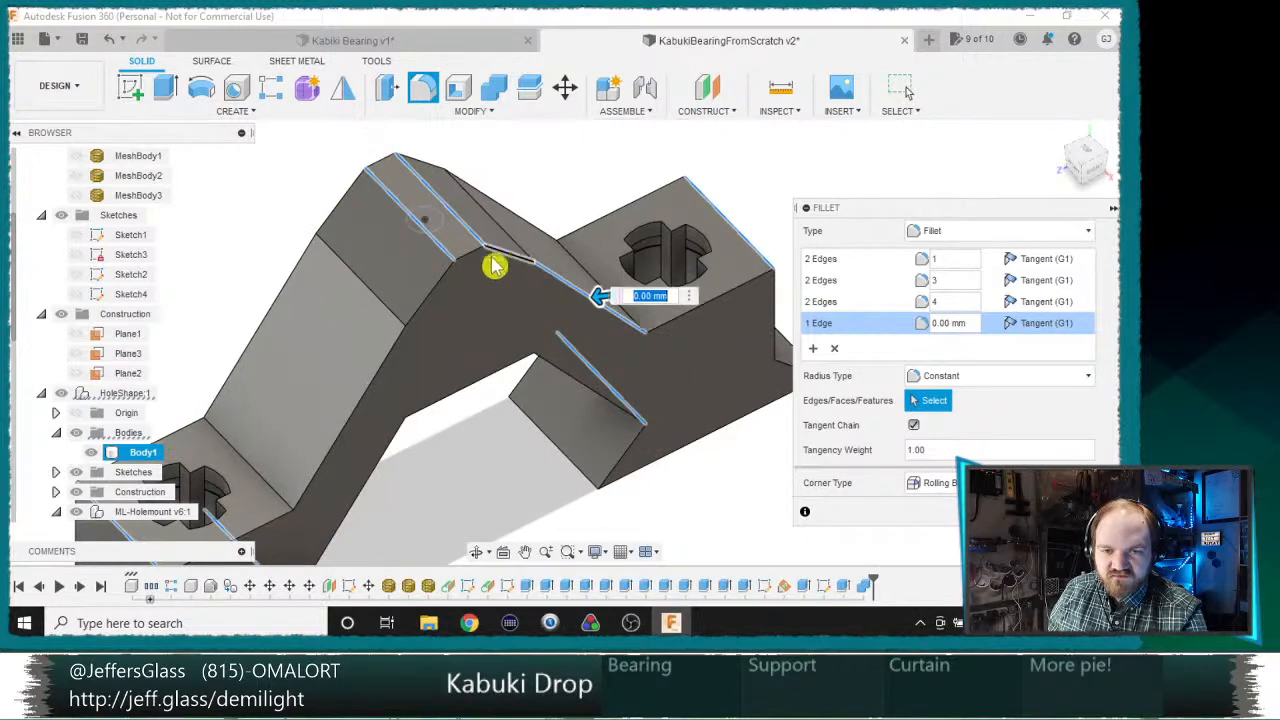
left_click(474, 257)
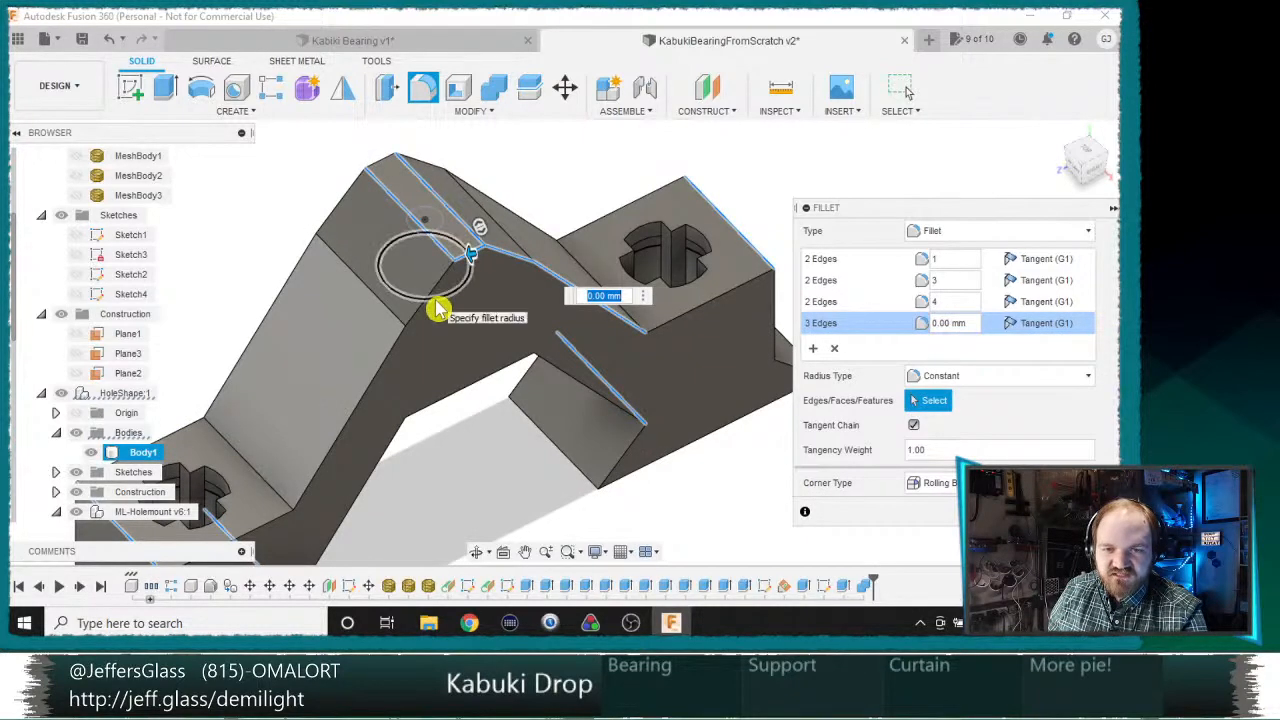
left_click(430, 298)
left_click(390, 352)
middle_click_drag(243, 349, 628, 515, "shift")
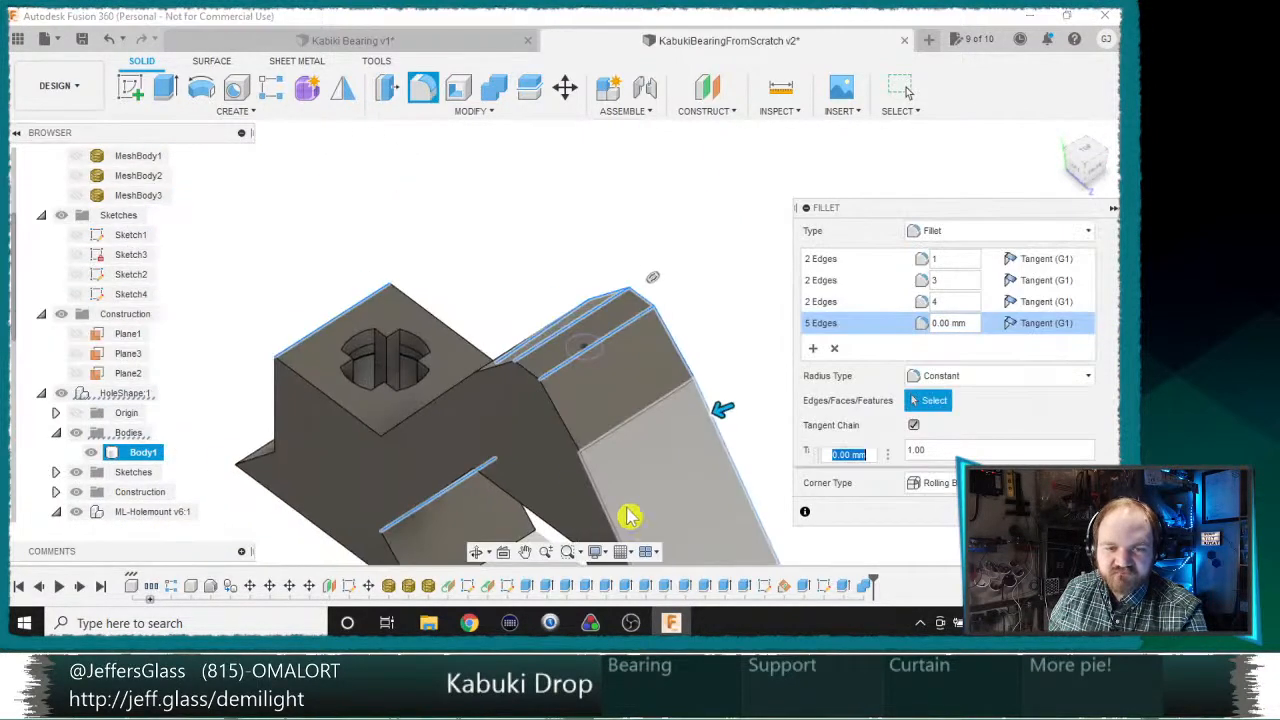
left_click(597, 486)
left_click(563, 425)
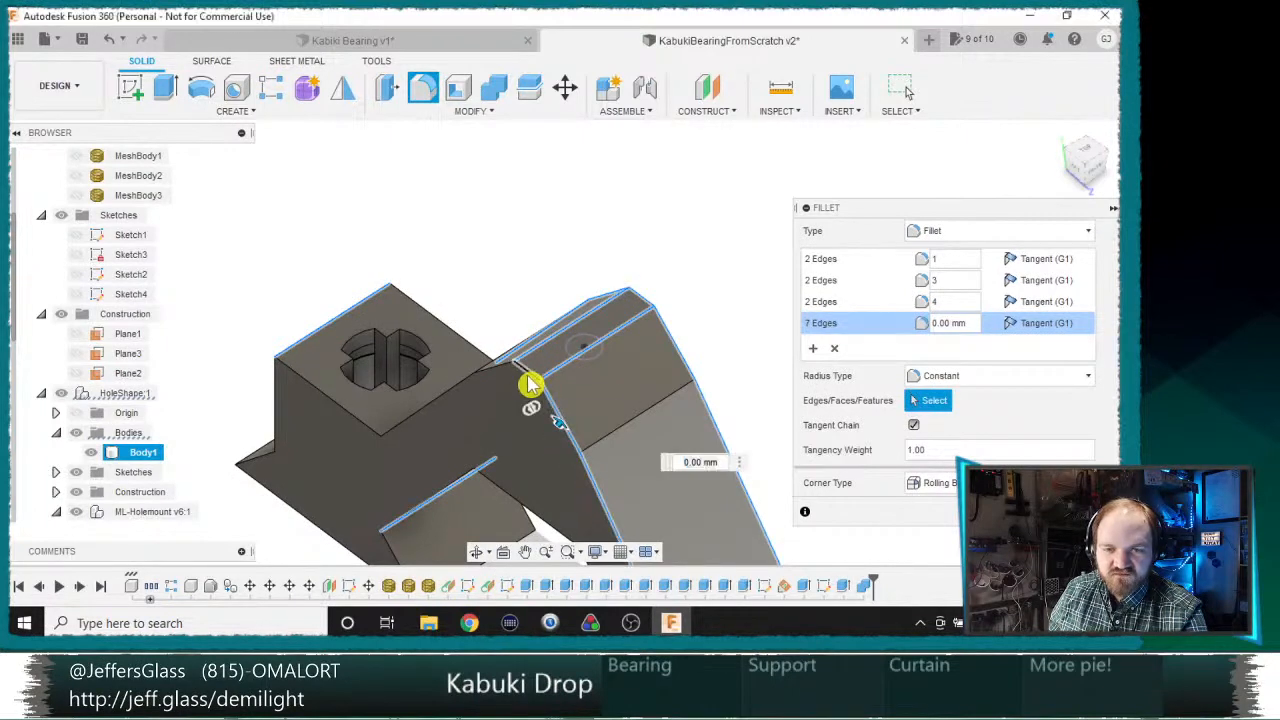
left_click(529, 373)
left_click(490, 386)
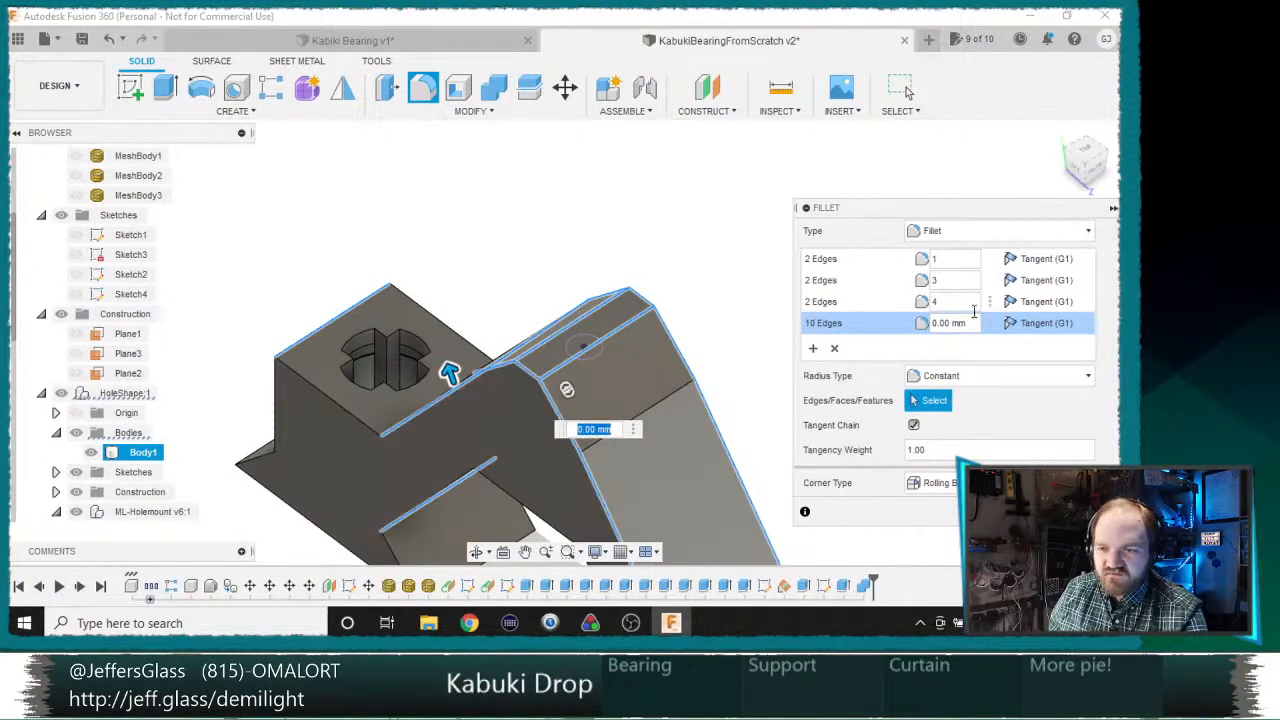
scroll(594, 388, "down", 3)
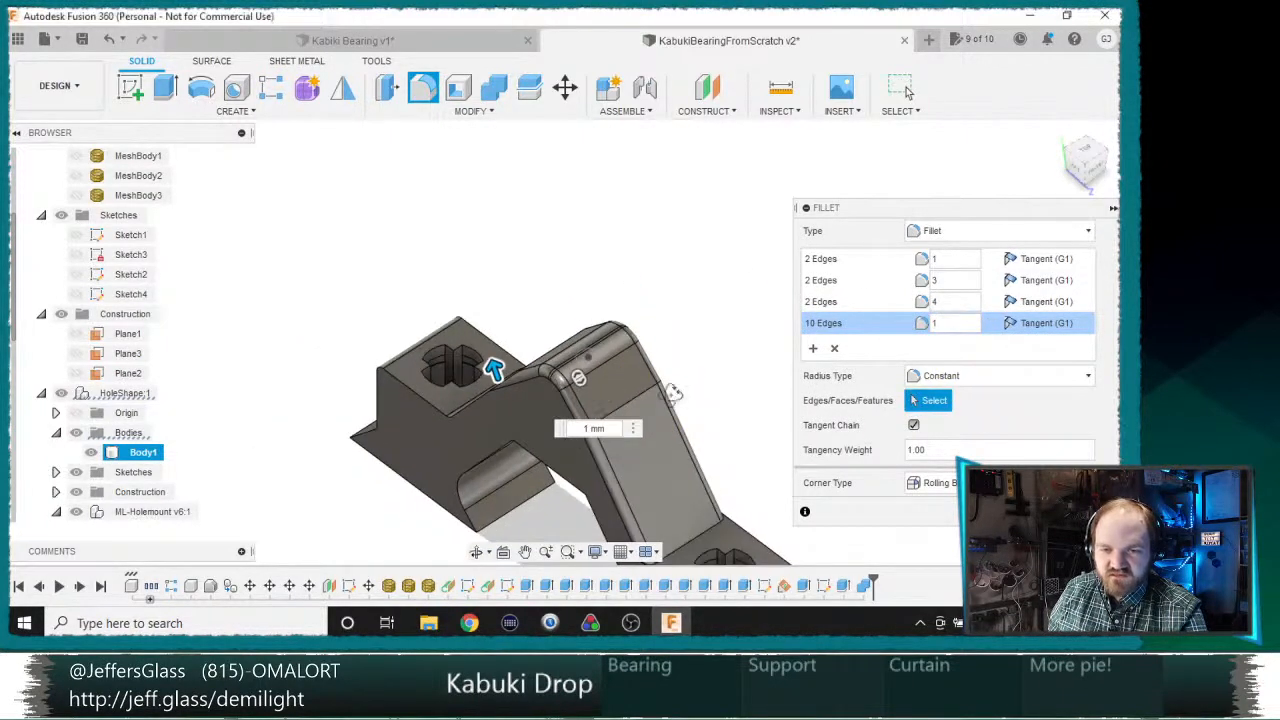
Step: Extend the fourth 1 mm fillet set to the side top edges of both blocks and the remaining arm edge
middle_click_drag(671, 391, 378, 400, "shift")
middle_click_drag(378, 288, 422, 309, "shift")
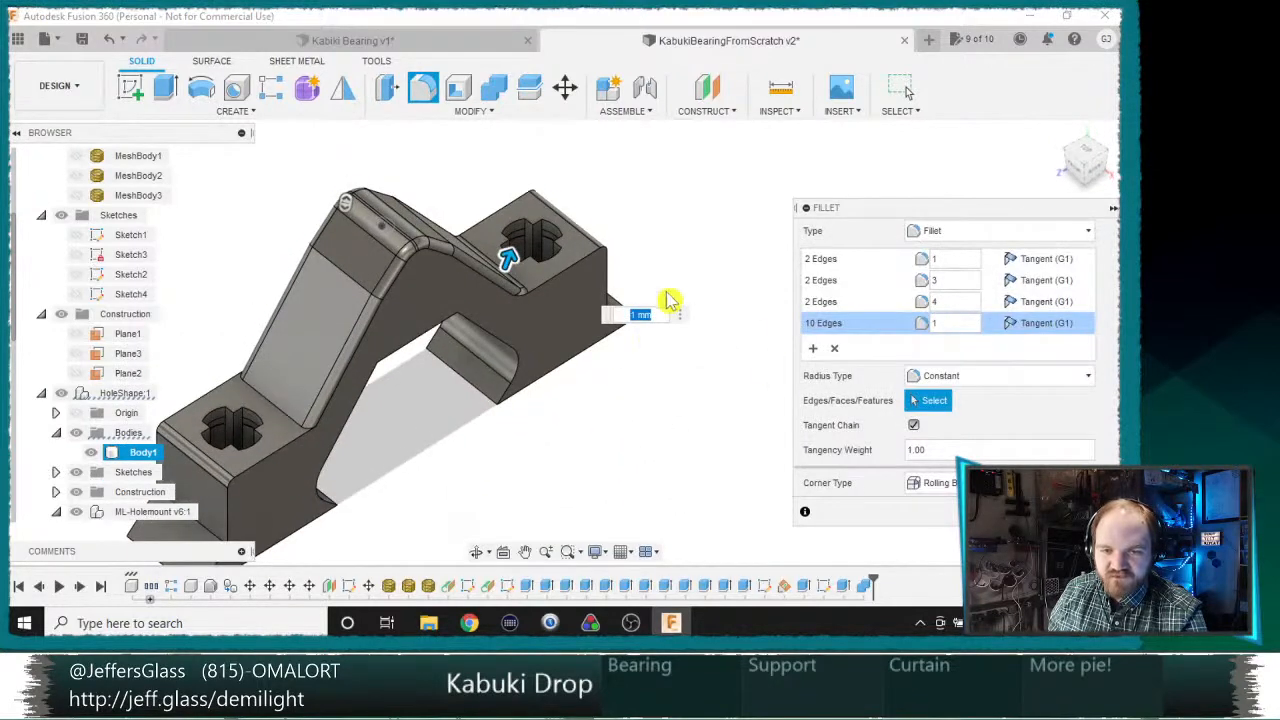
left_click(553, 289)
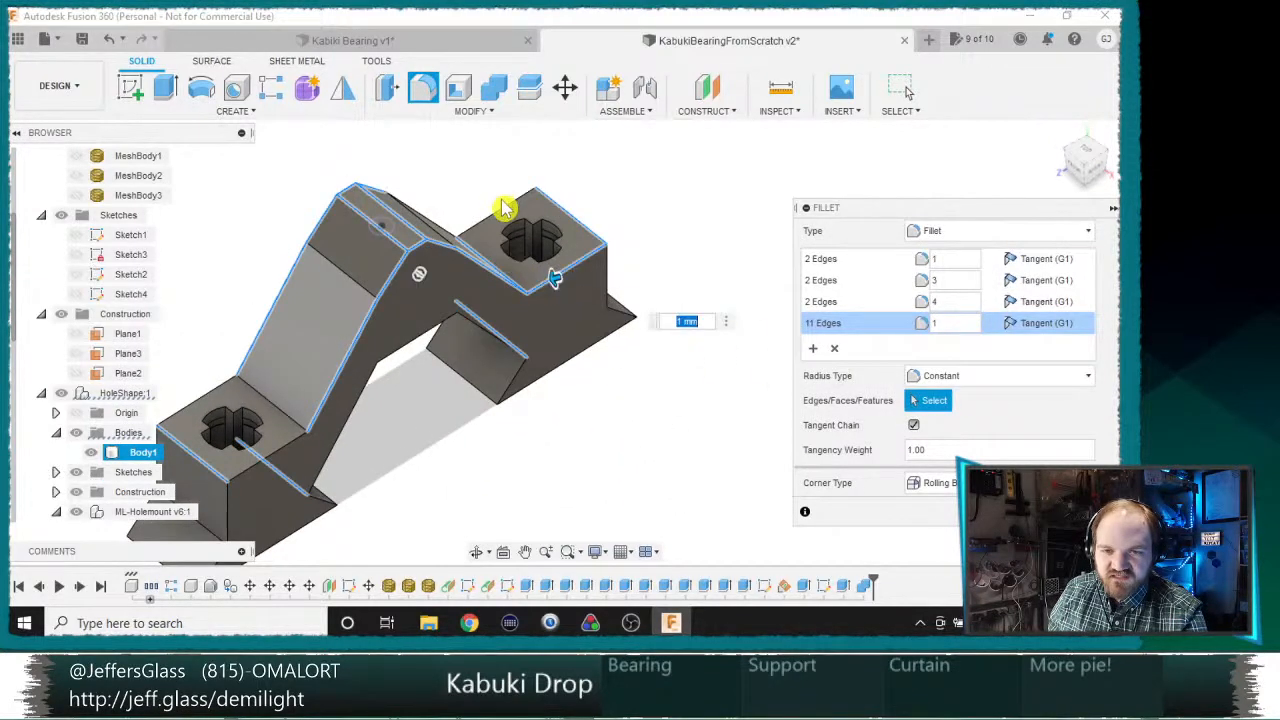
left_click(508, 206)
left_click(230, 383)
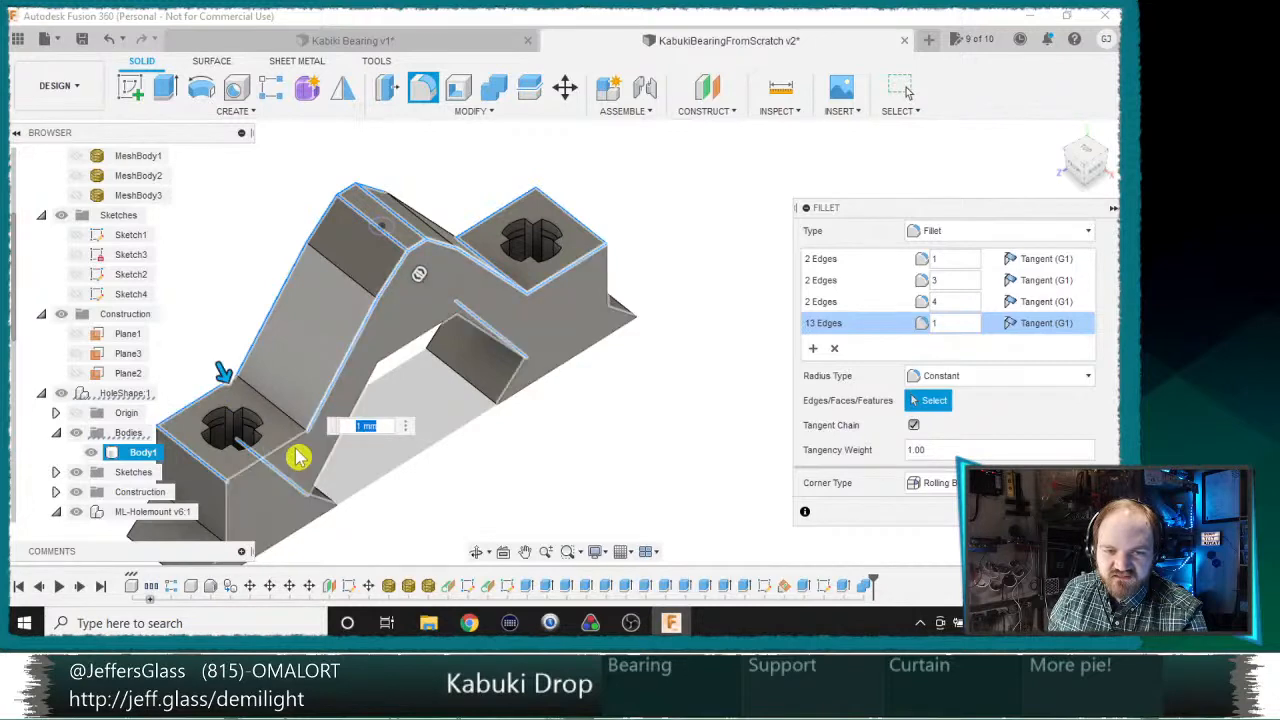
left_click(290, 450)
middle_click_drag(292, 446, 463, 300, "shift")
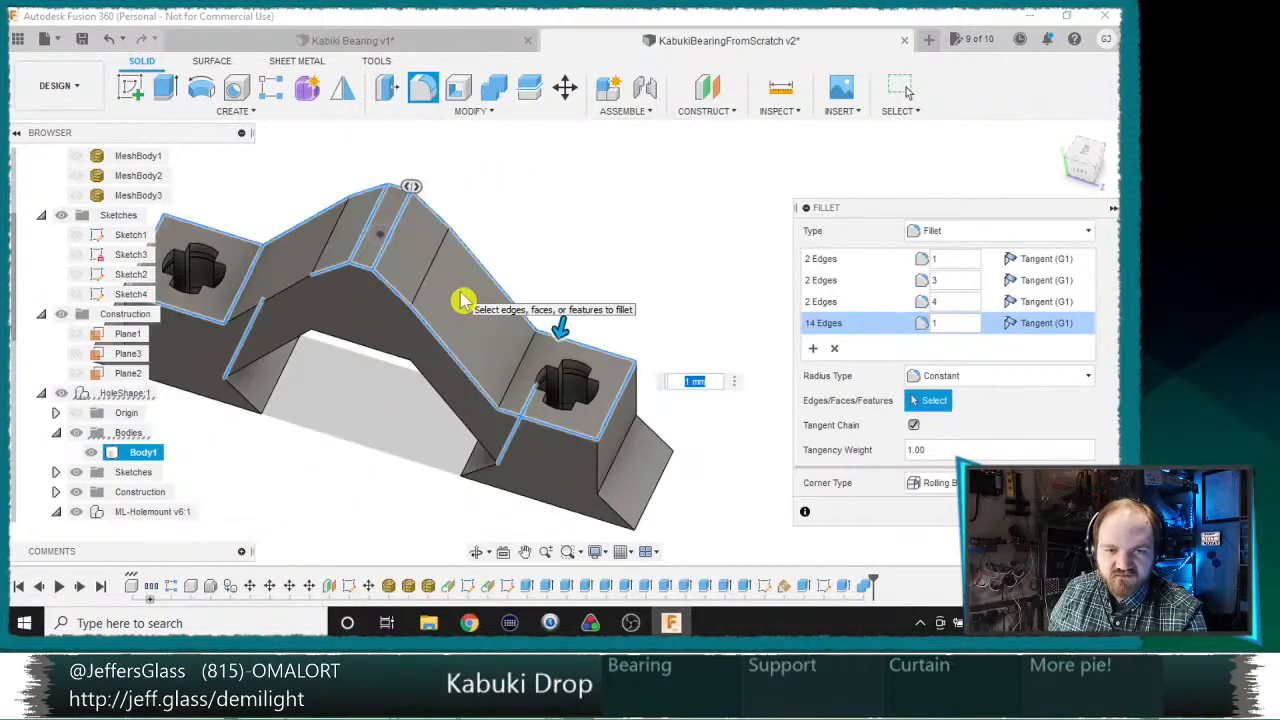
middle_click_drag(356, 353, 473, 387)
left_click(391, 337)
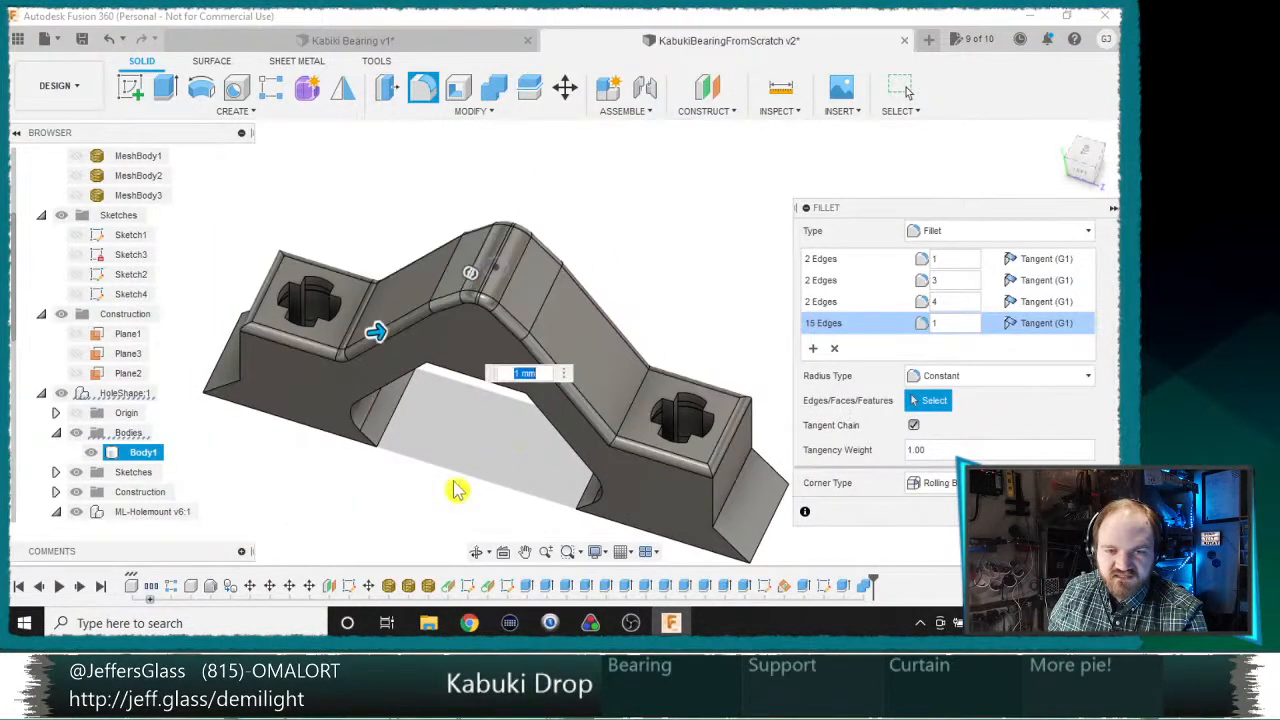
scroll(445, 535, "down", 2)
middle_click_drag(445, 535, 508, 475, "shift")
scroll(494, 446, "up", 3)
scroll(492, 446, "down", 2)
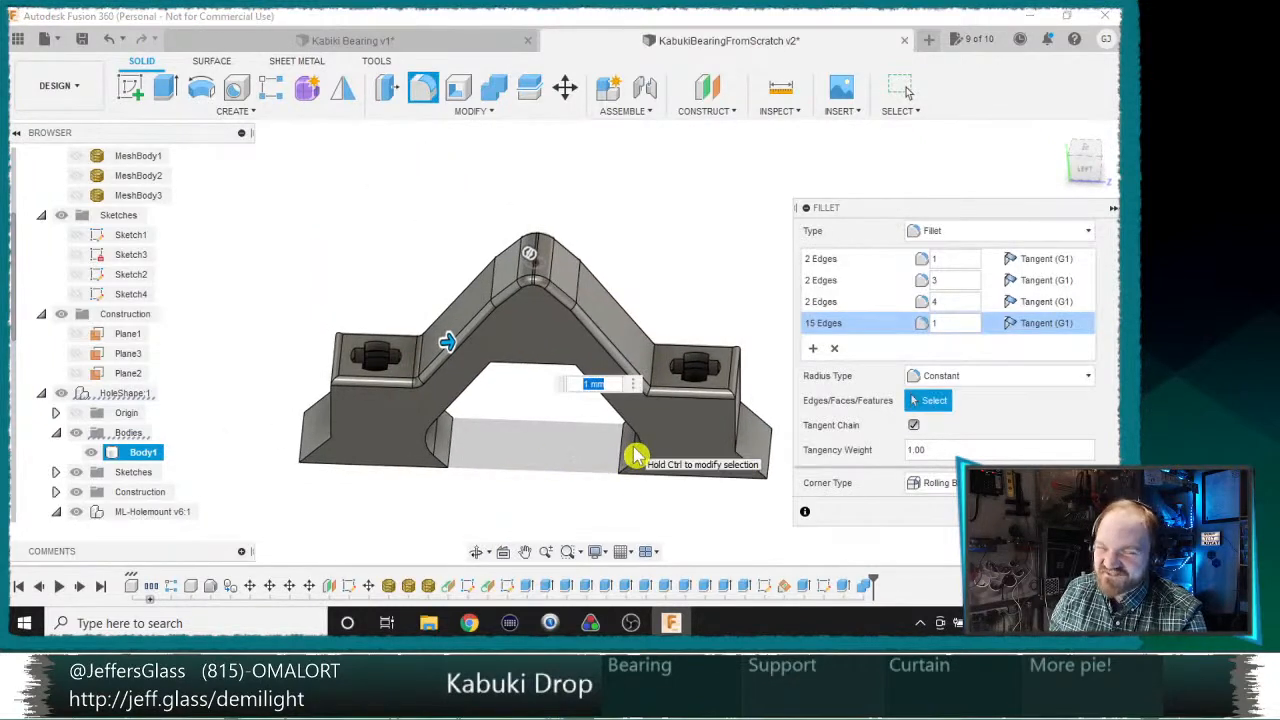
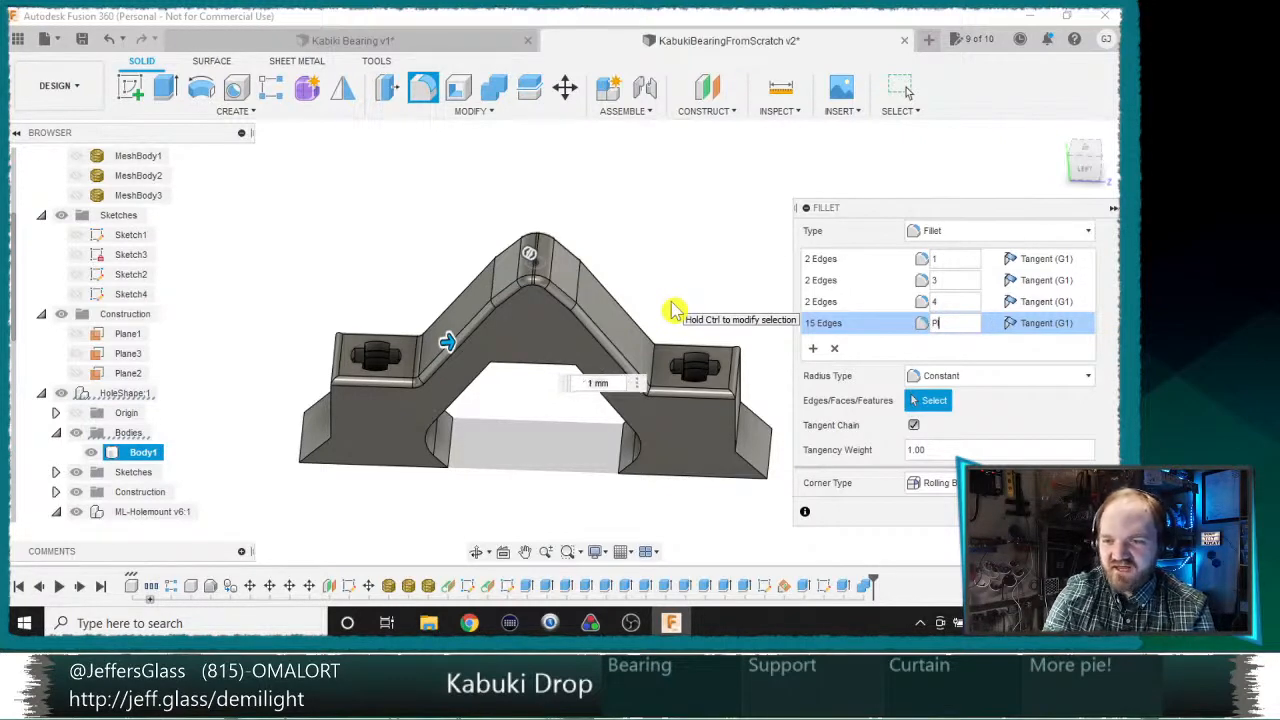
Step: Set the radius of the fourth, 15-edge fillet set to PI/2 and finish the fillet
type("/2")
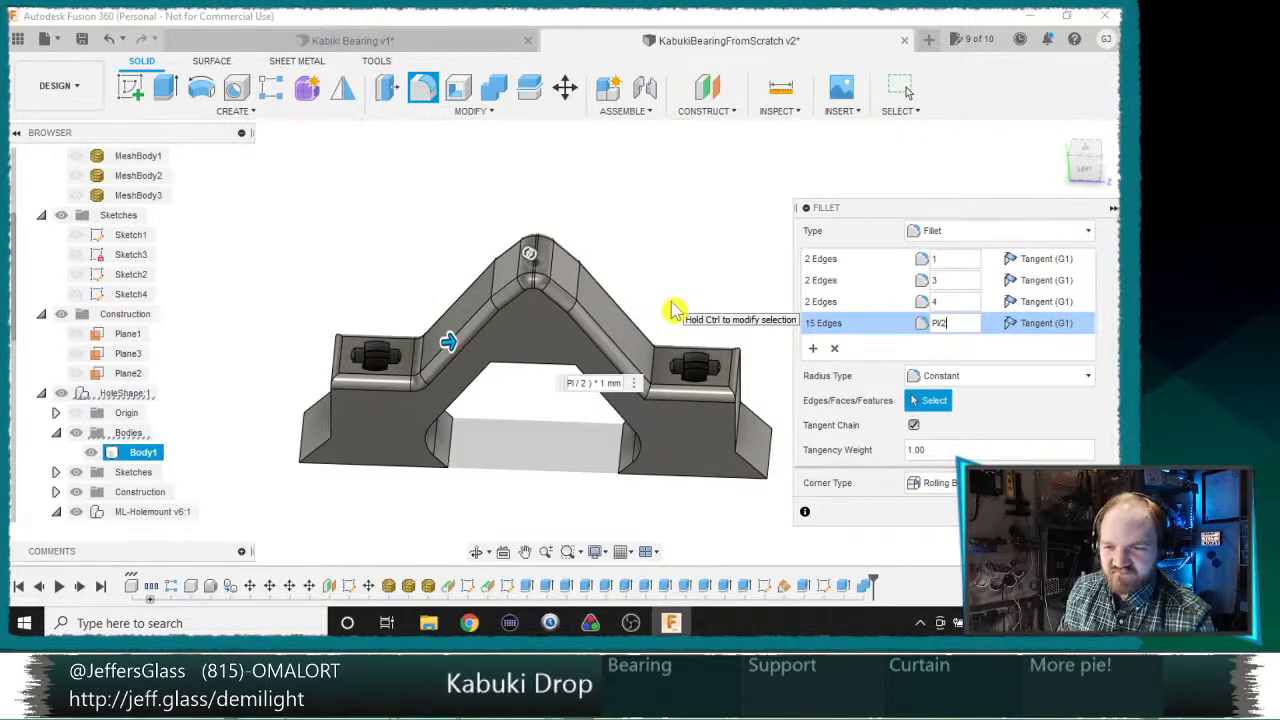
scroll(646, 298, "up", 3)
scroll(644, 310, "down", 1)
middle_click_drag(616, 292, 651, 223)
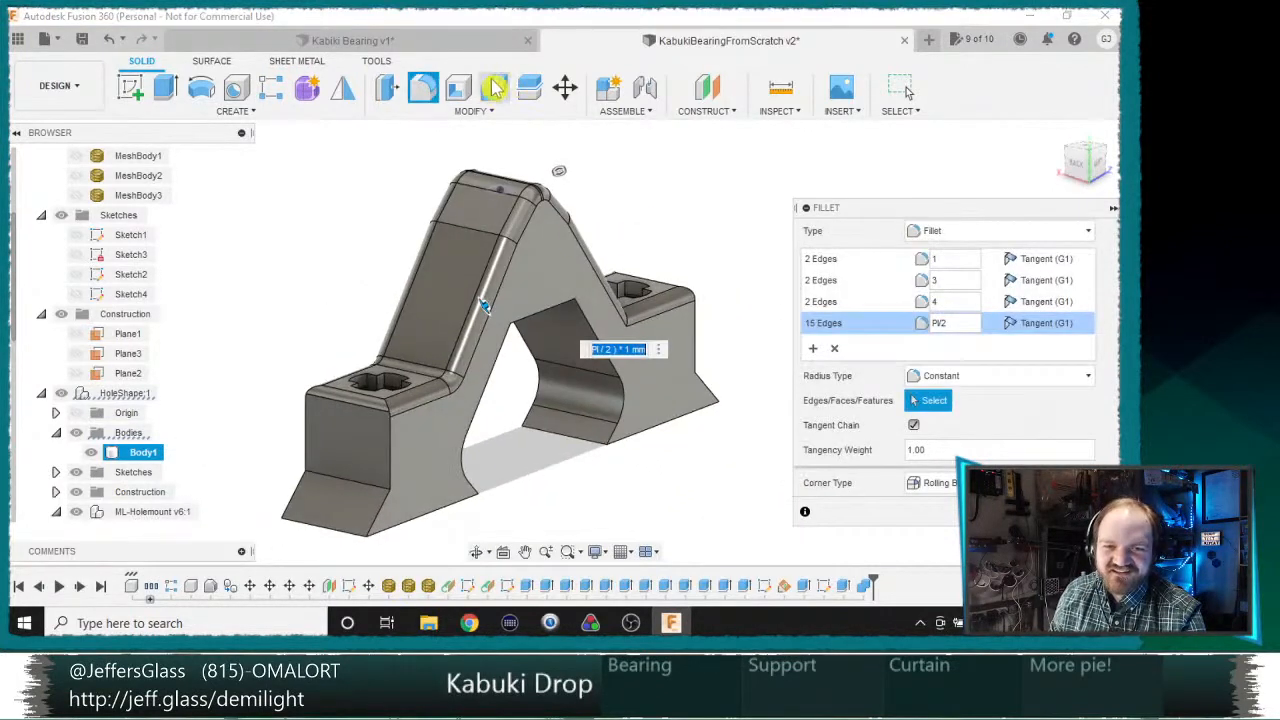
middle_click_drag(423, 110, 563, 366, "shift")
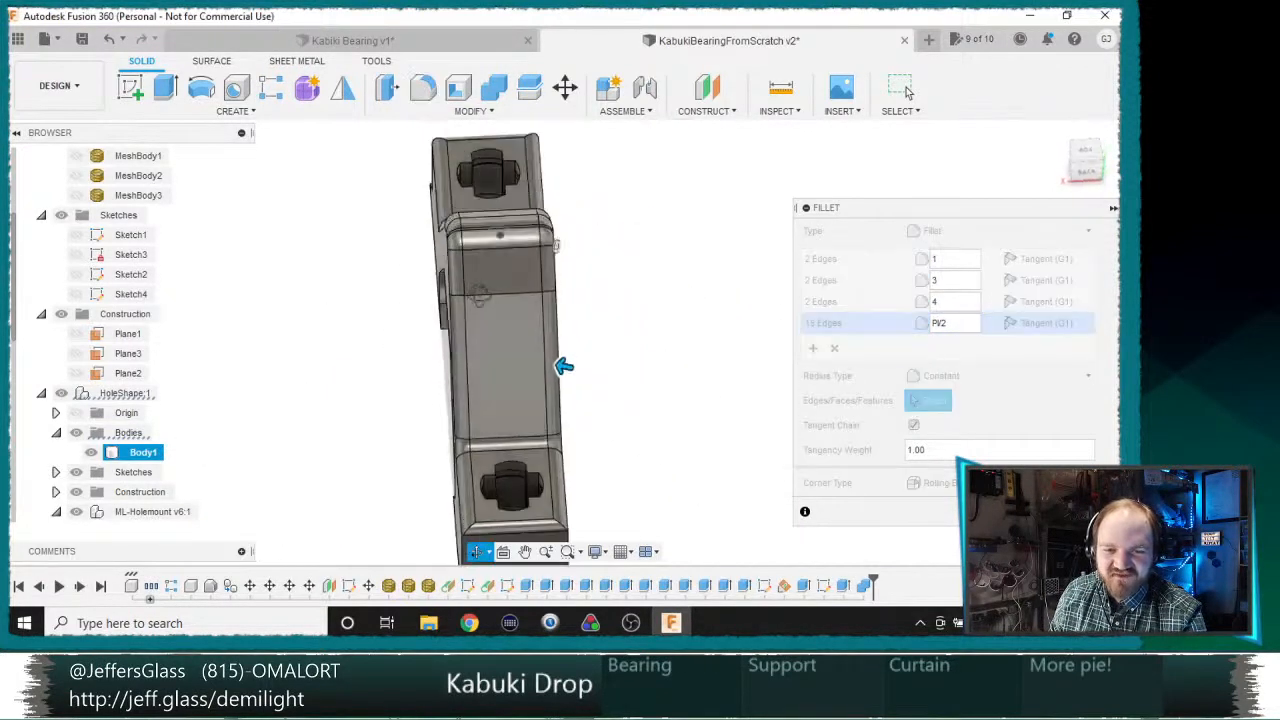
middle_click_drag(480, 295, 618, 255, "shift")
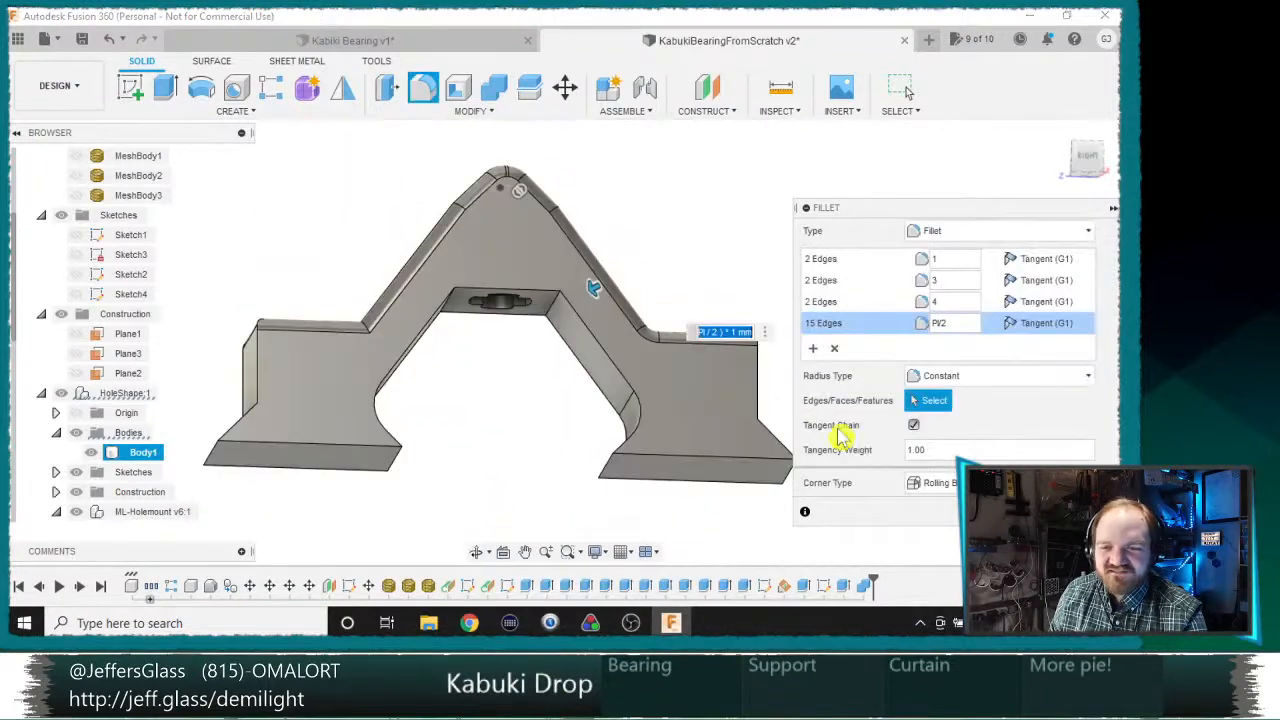
middle_click_drag(510, 347, 510, 395, "shift")
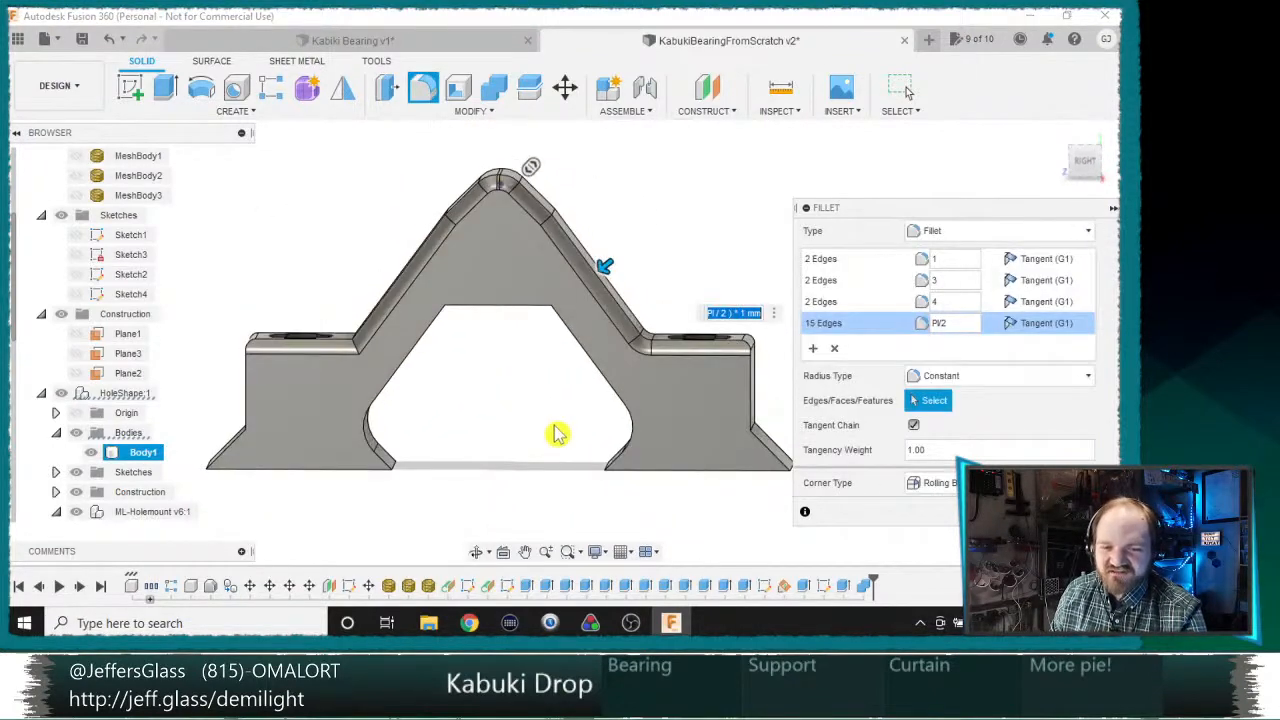
key("Return")
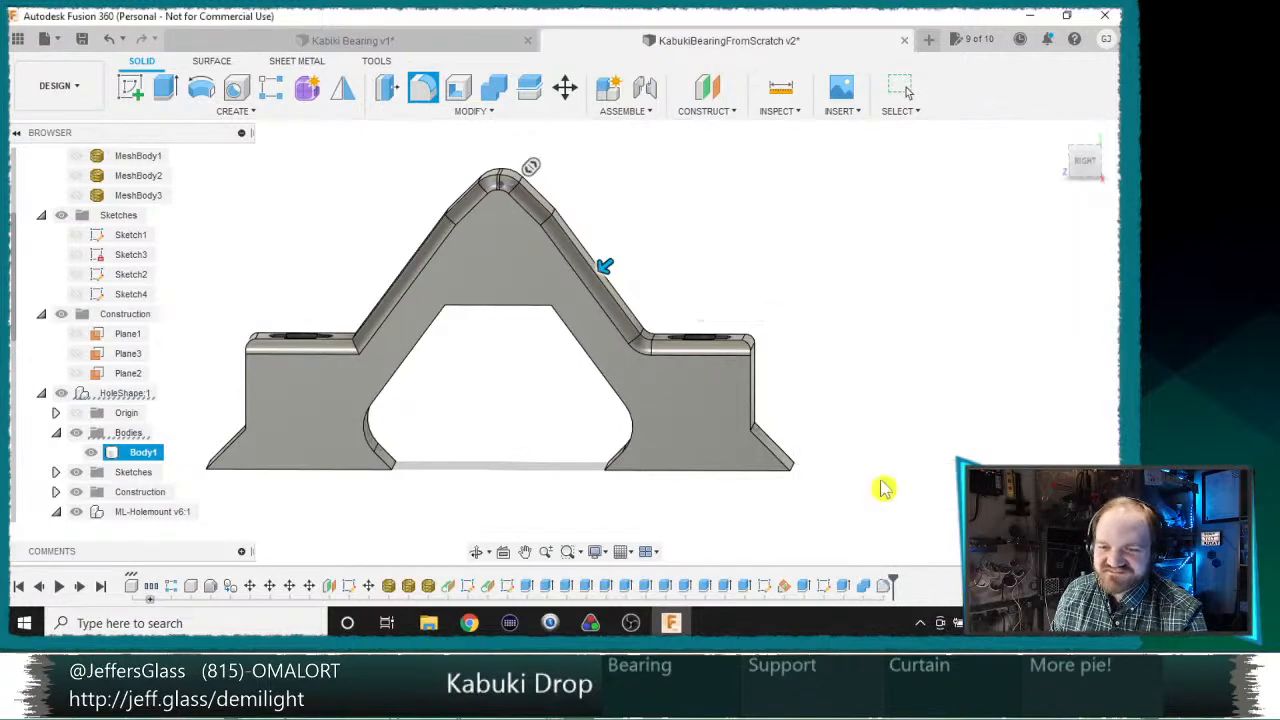
Step: Export the filleted body as an STL file named KabukiHanger into the JGMods folder under Physical Designs, d3d truss
right_click(148, 452)
left_click(337, 266)
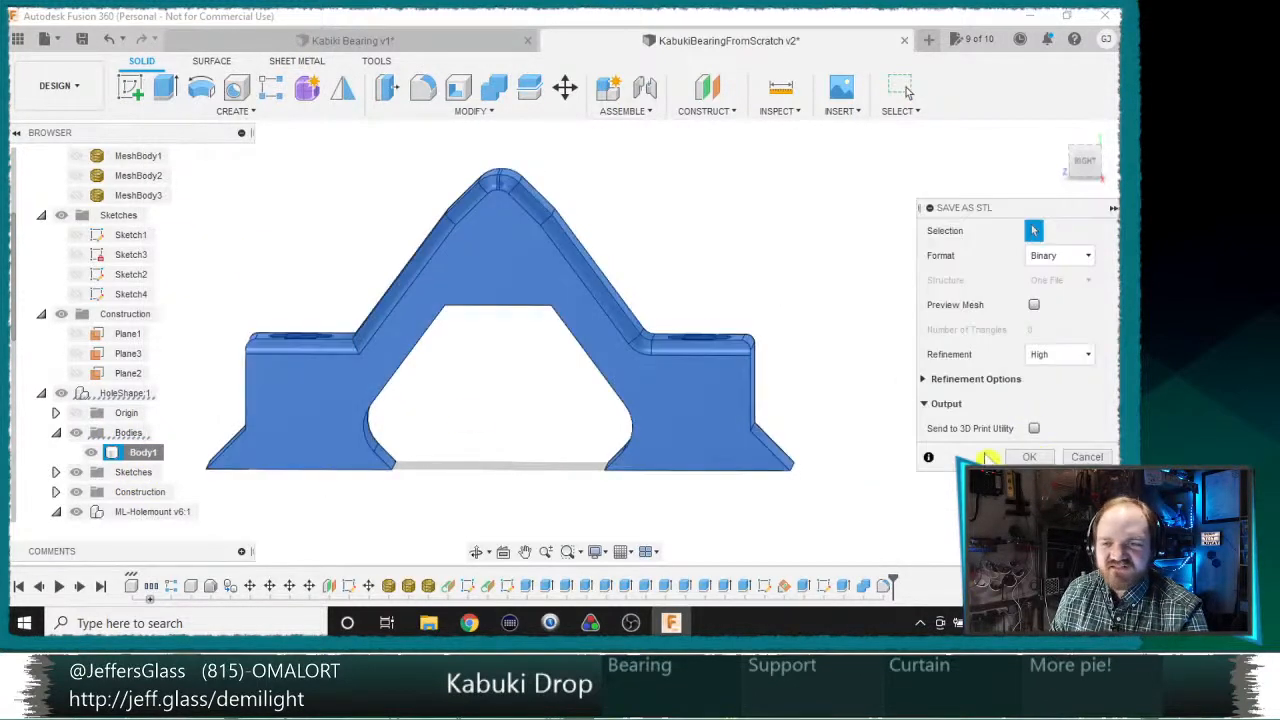
left_click(1025, 456)
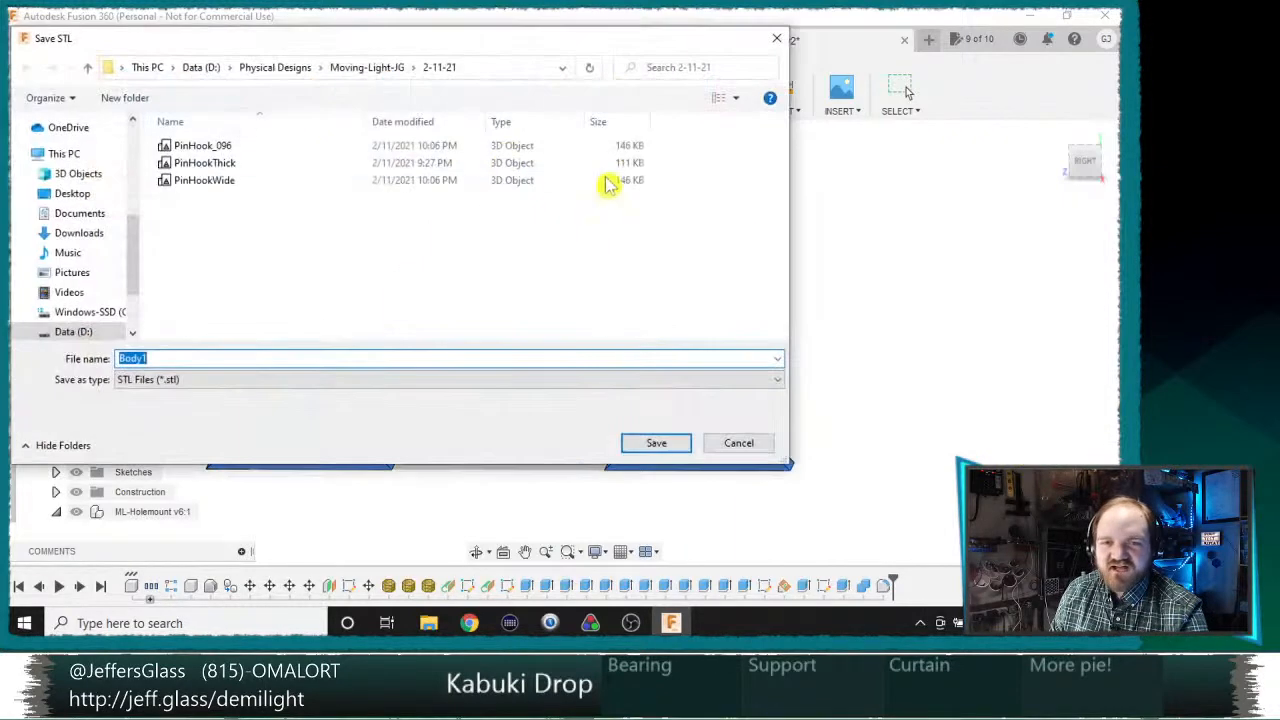
left_click(378, 68)
left_click(278, 68)
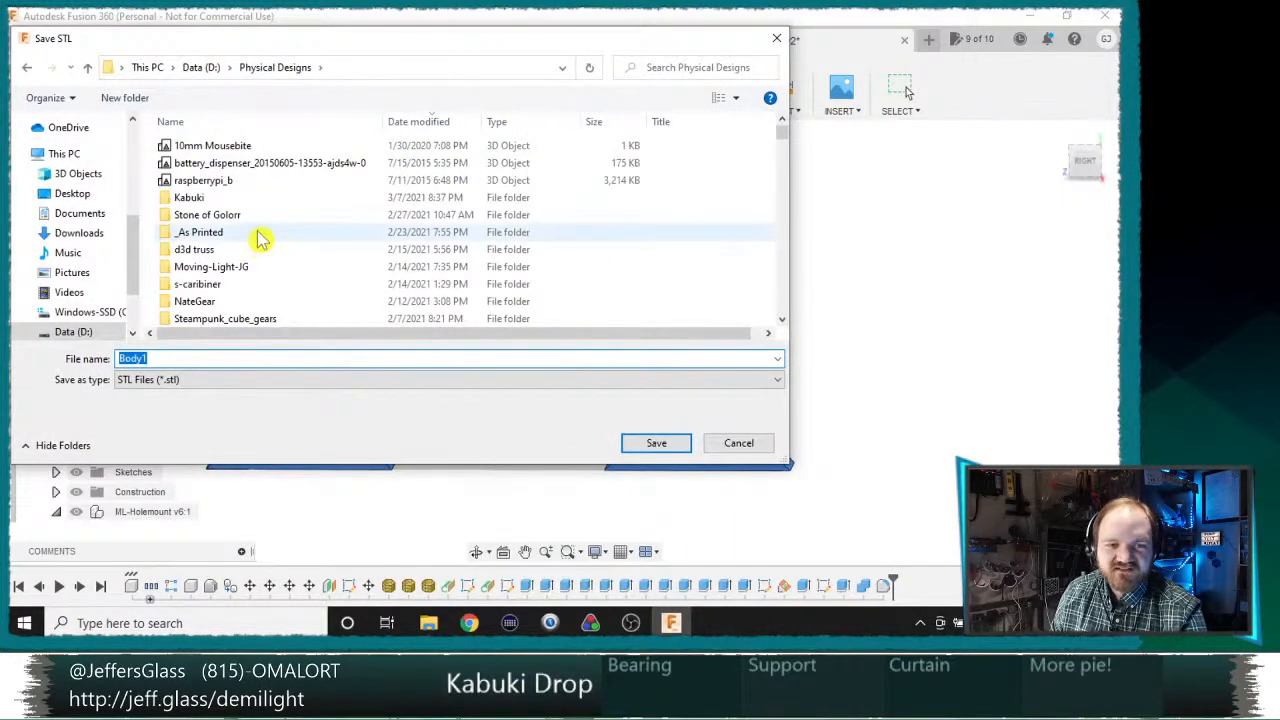
double_click(249, 250)
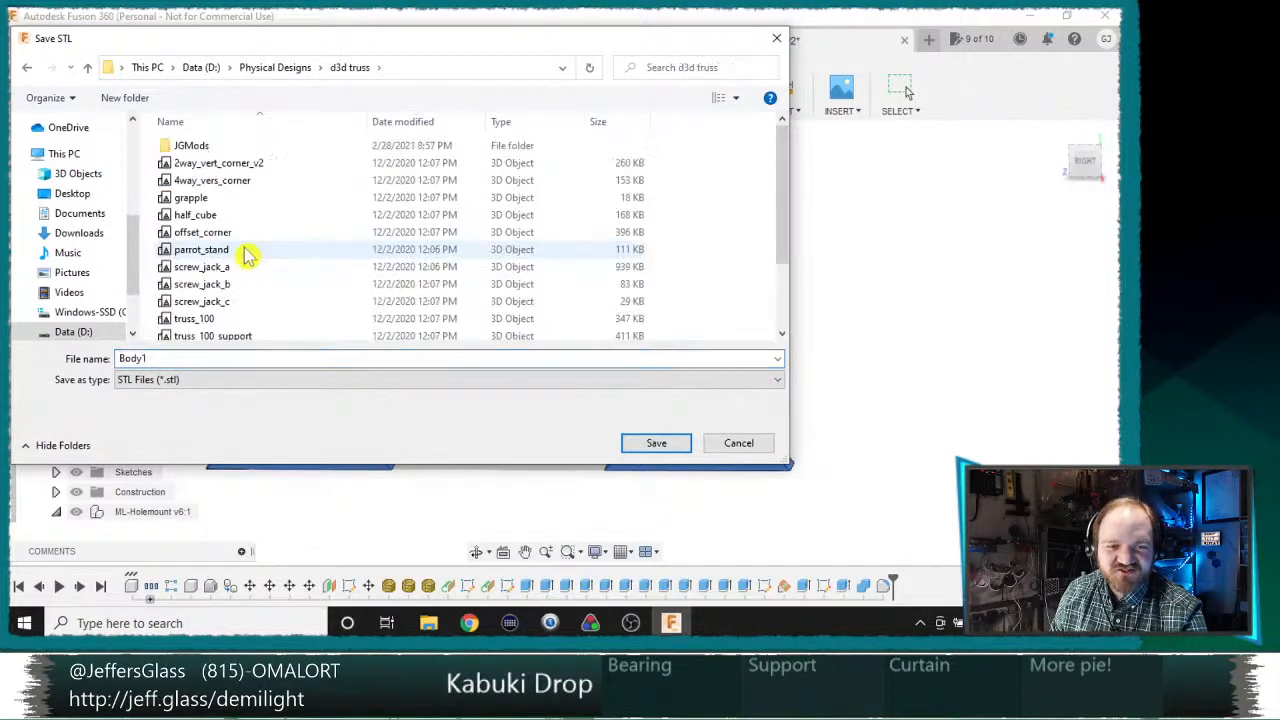
double_click(191, 146)
left_click(202, 360)
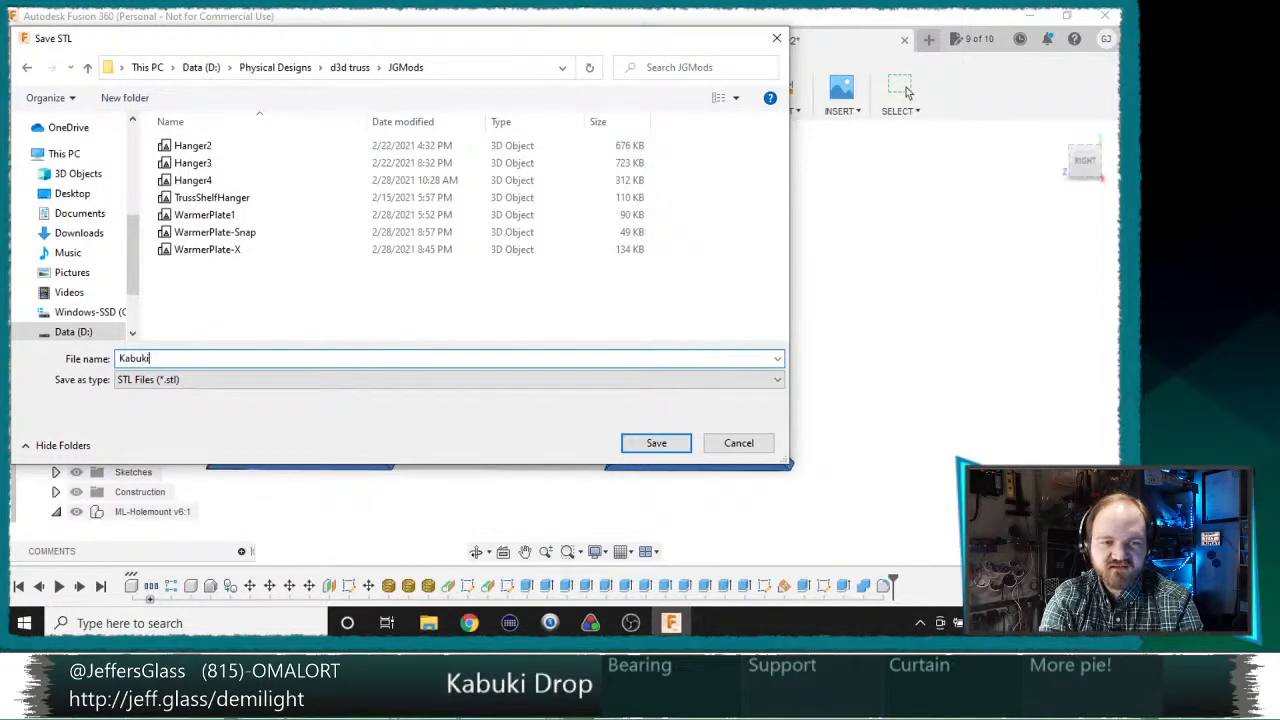
type("KabukiHanger")
key("Return")
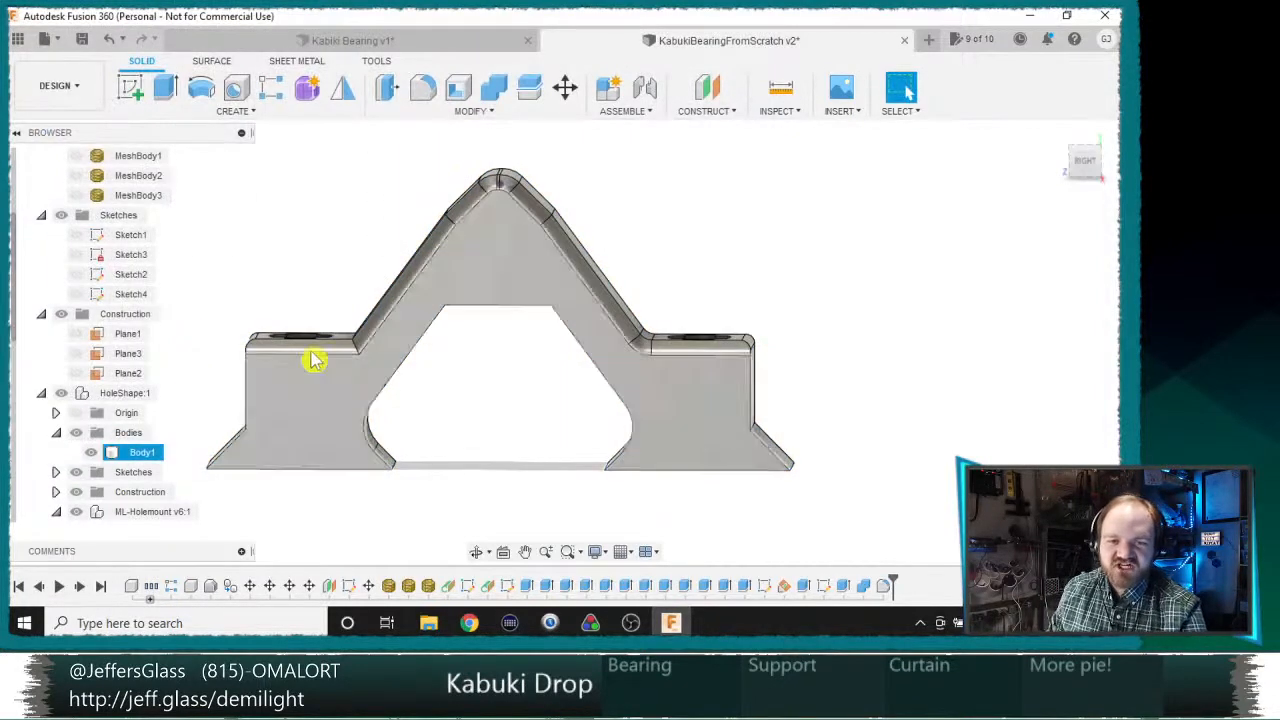
Step: Launch PrusaSlicer and switch to it
middle_click_drag(389, 314, 657, 443, "shift")
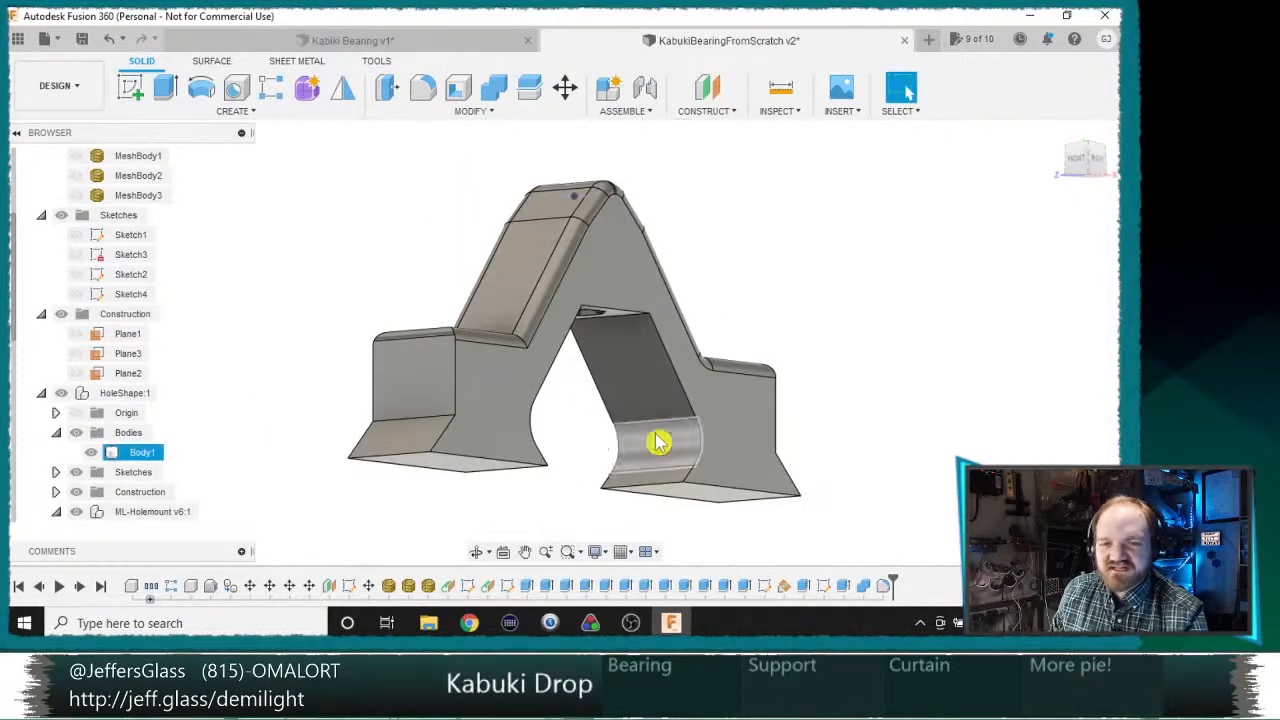
key("super")
type("prusa")
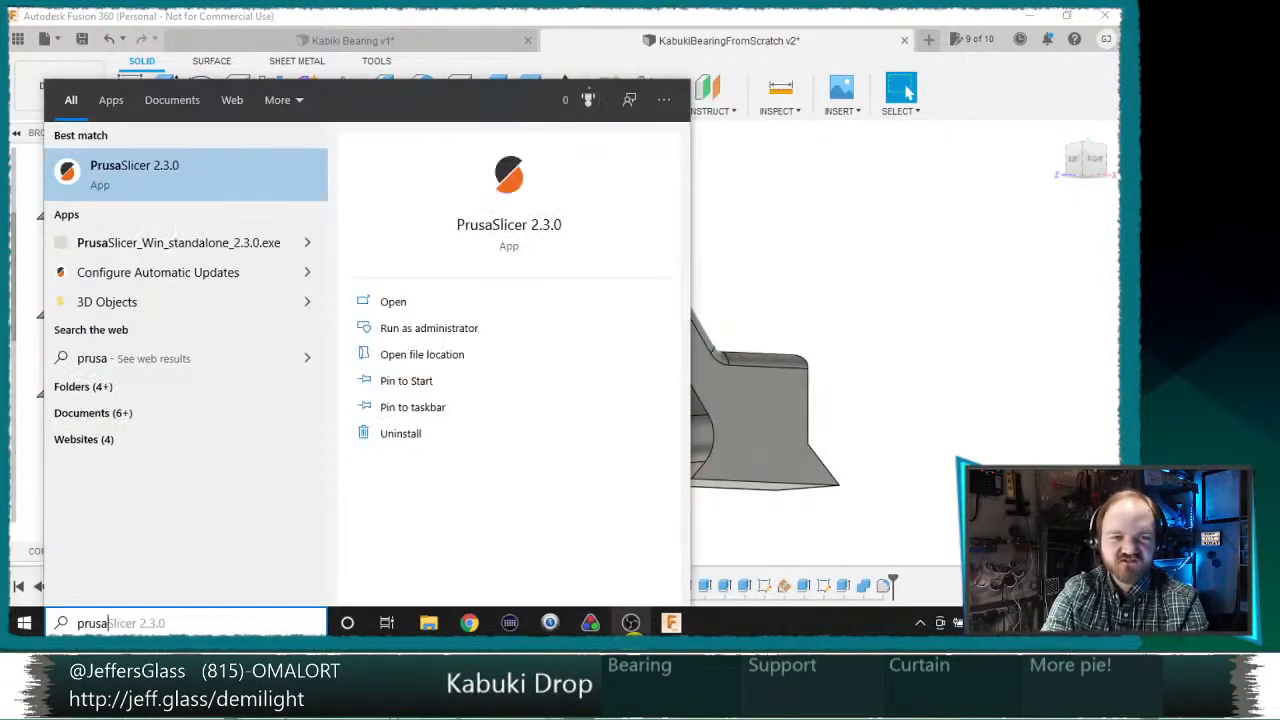
key("Return")
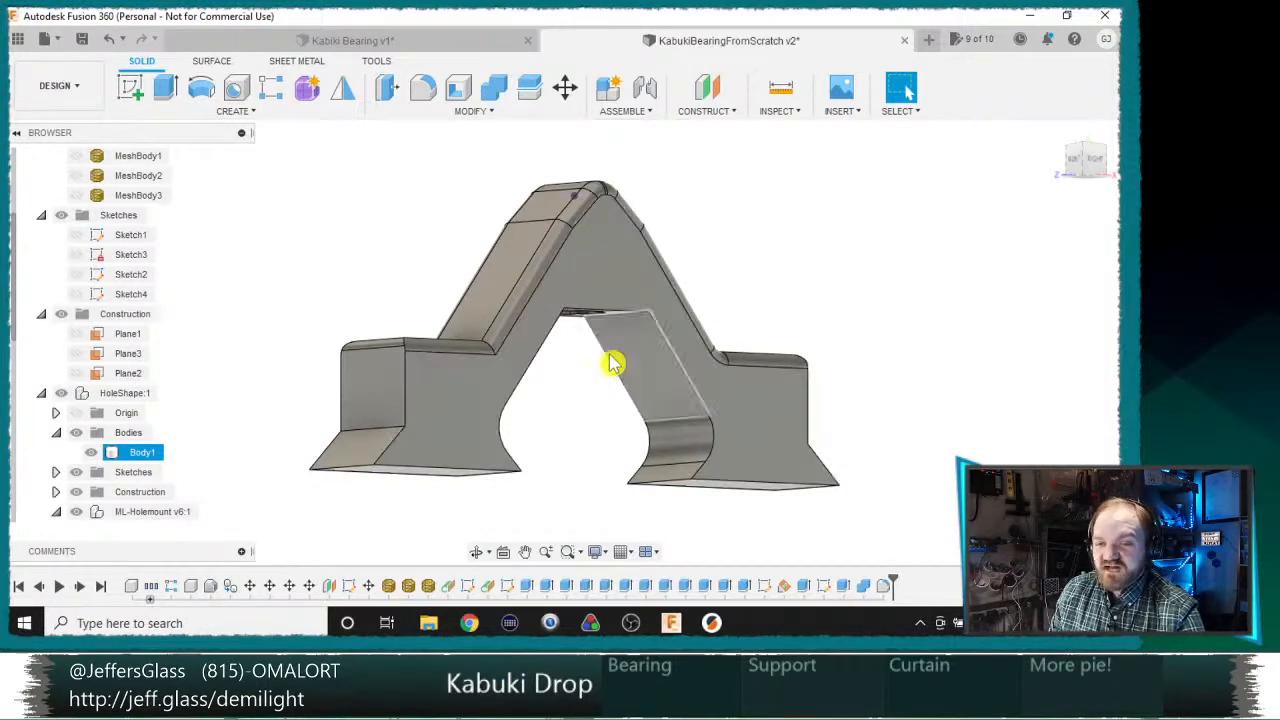
middle_click_drag(614, 363, 546, 383, "shift")
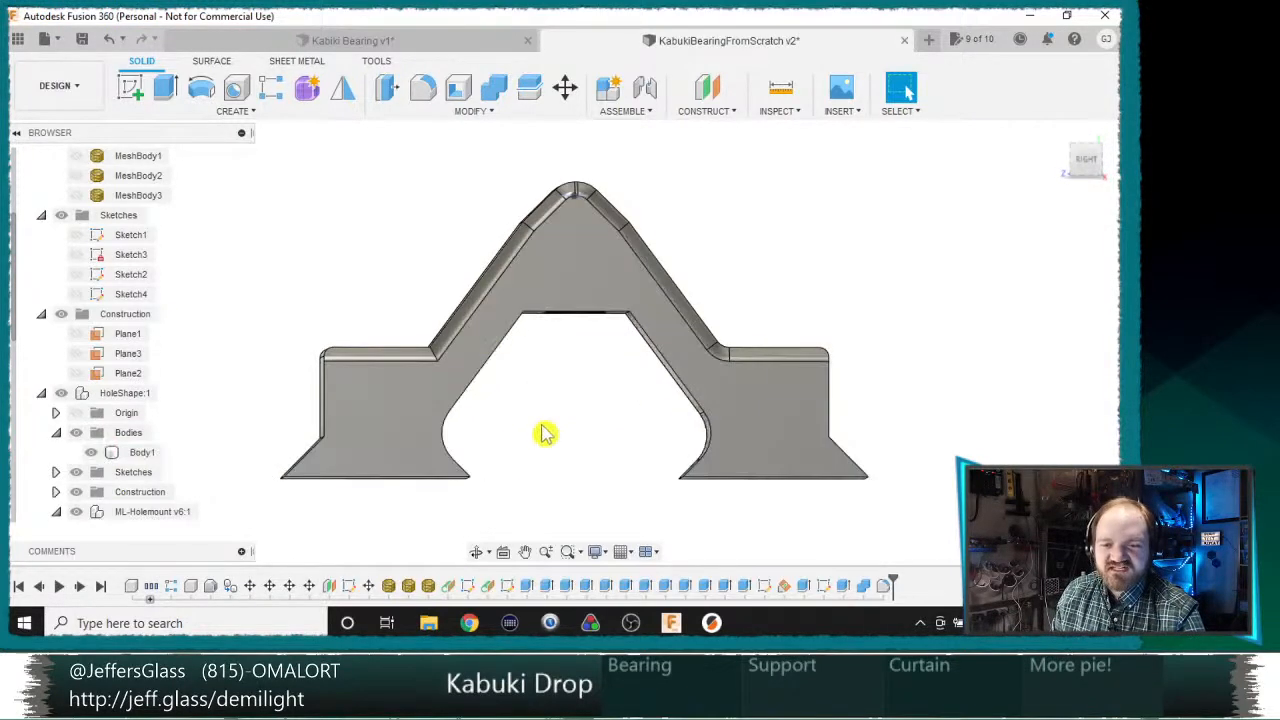
key("alt+Tab")
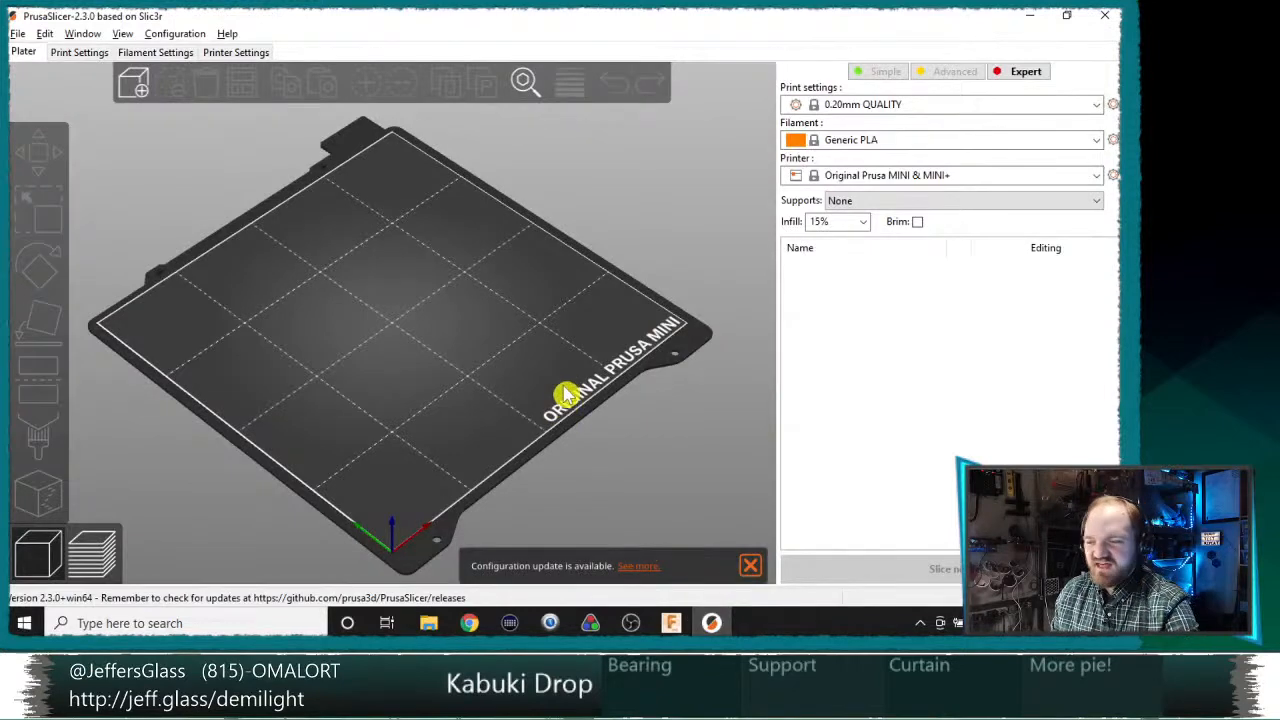
Step: Import the KabukiHanger model from the JGMods folder under Physical Designs, d3d truss
key("ctrl+i")
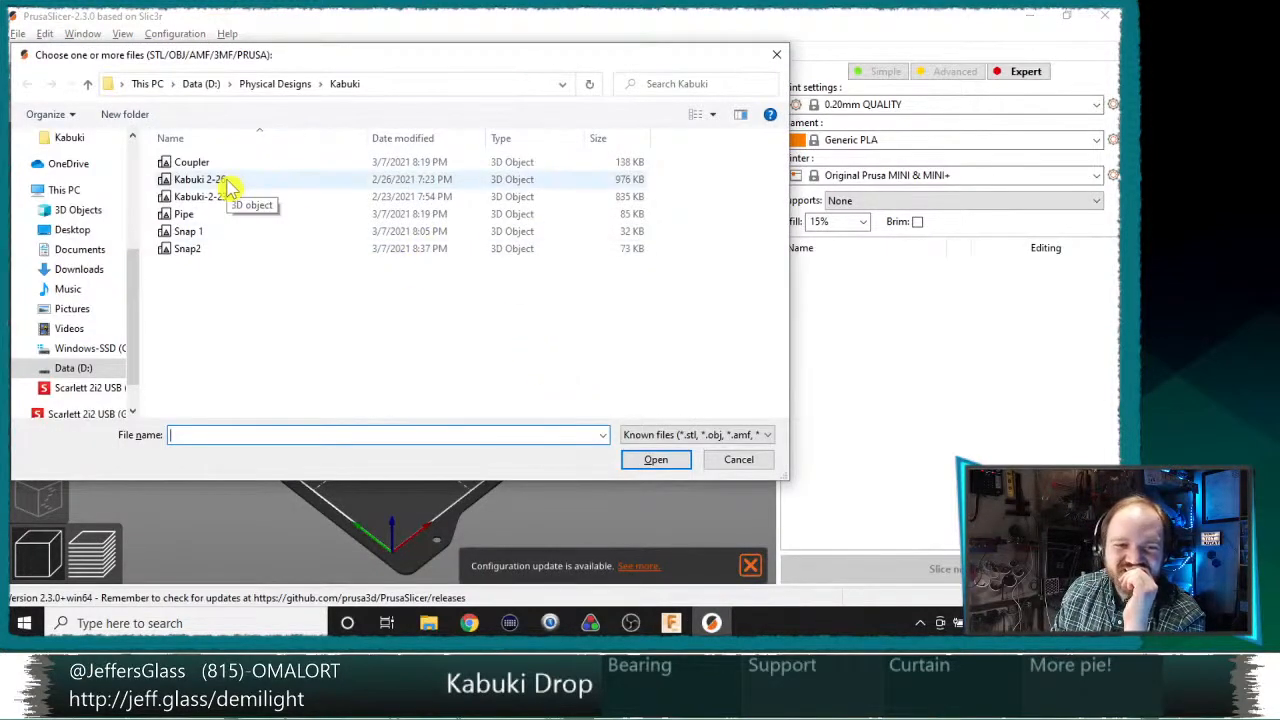
left_click(283, 84)
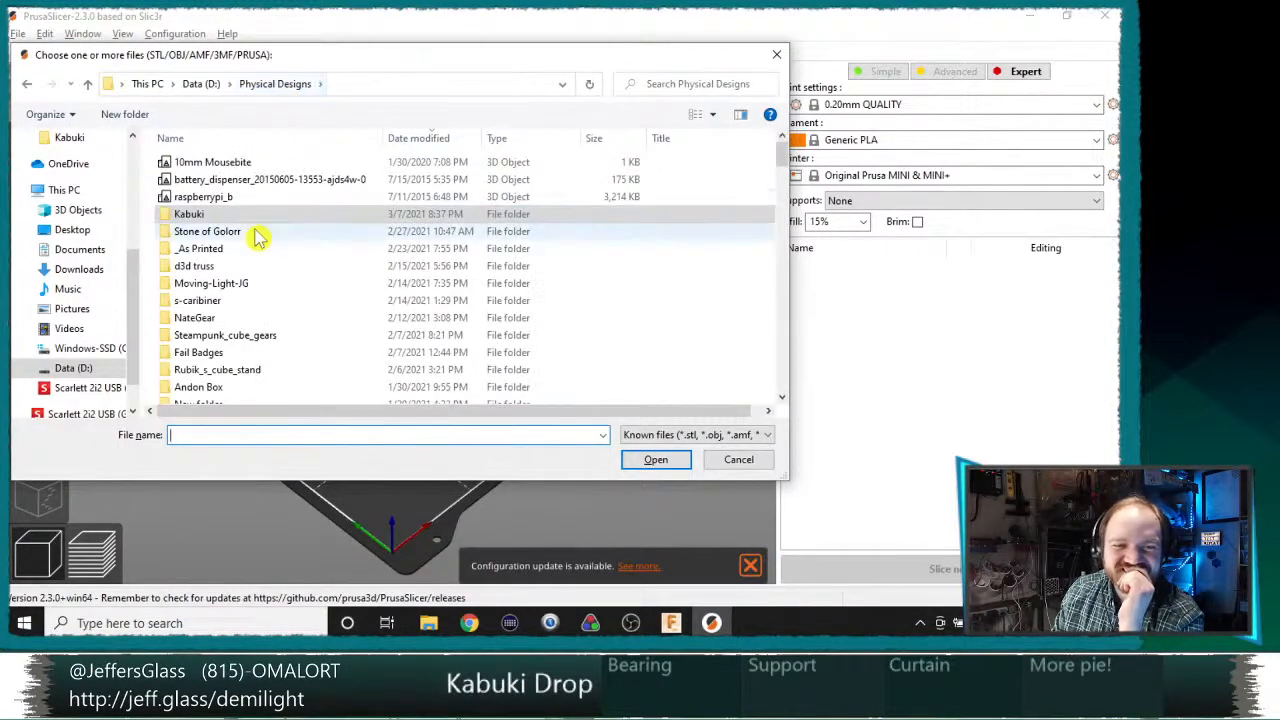
double_click(205, 266)
double_click(200, 162)
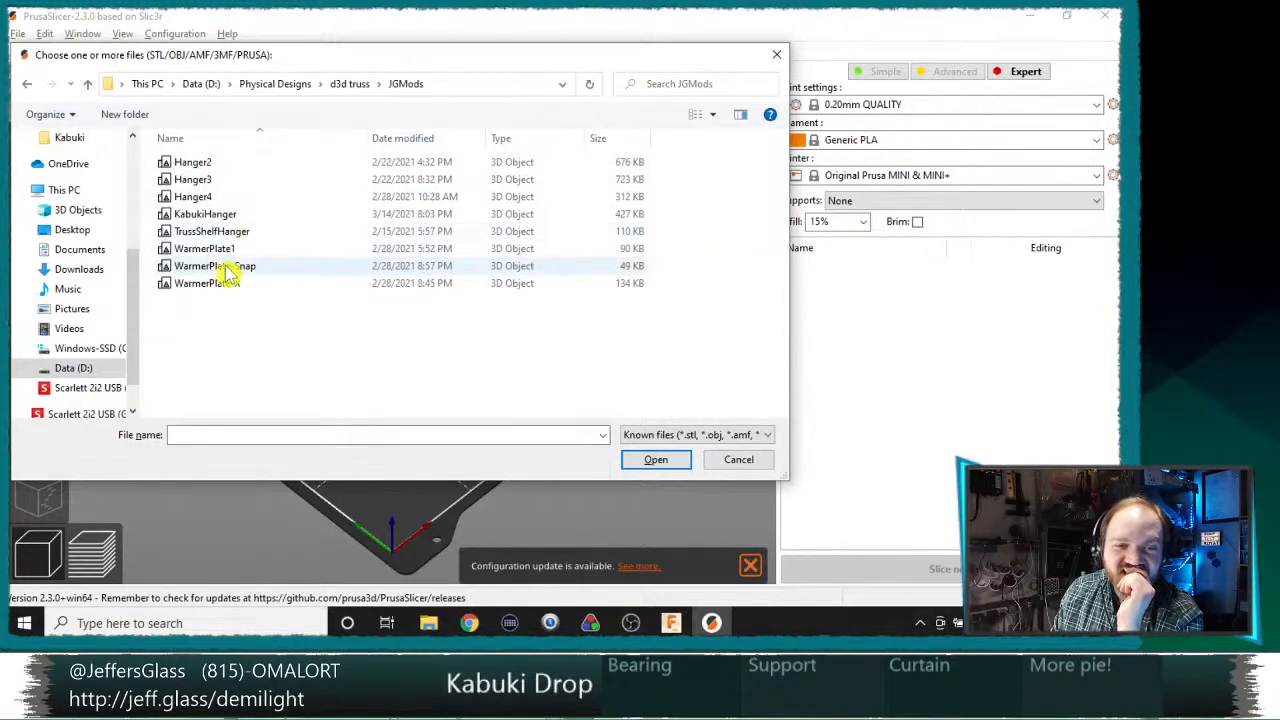
double_click(236, 214)
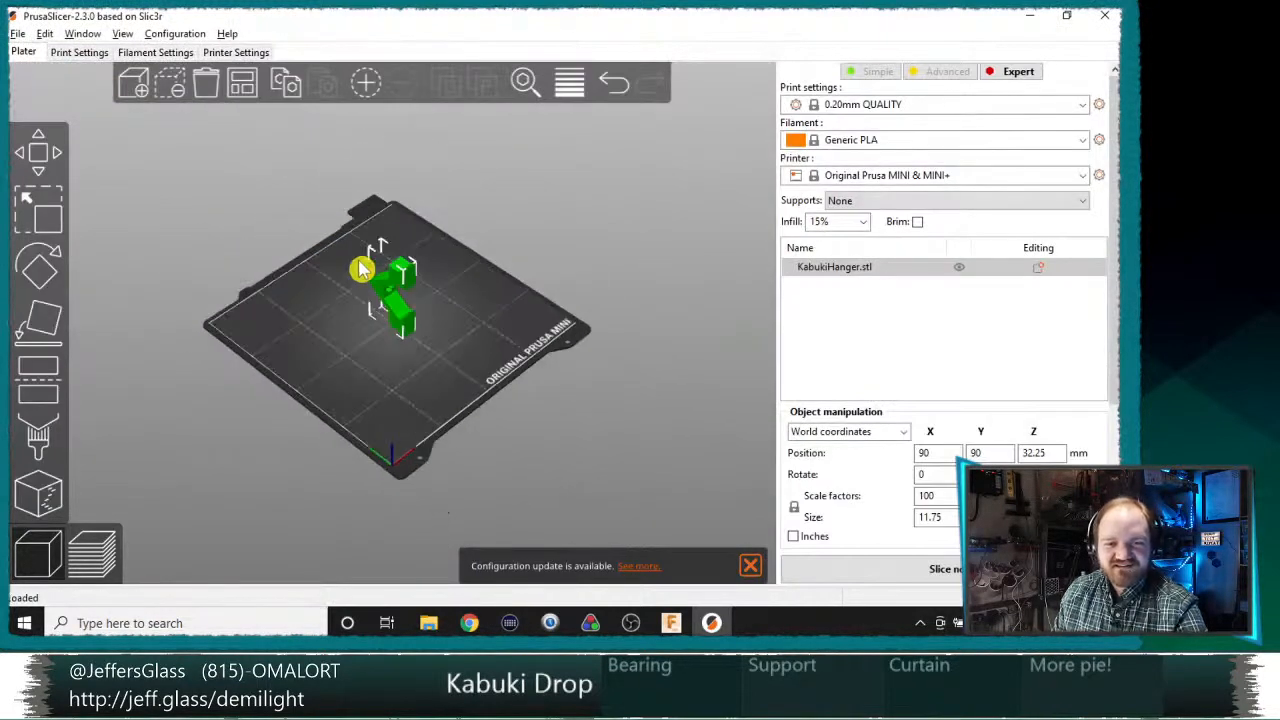
Step: Rotate the hanger a quarter turn about the X axis so its feet stand flat on the print bed
scroll(200, 289, "up", 6)
left_click(45, 272)
middle_click_drag(283, 280, 357, 343)
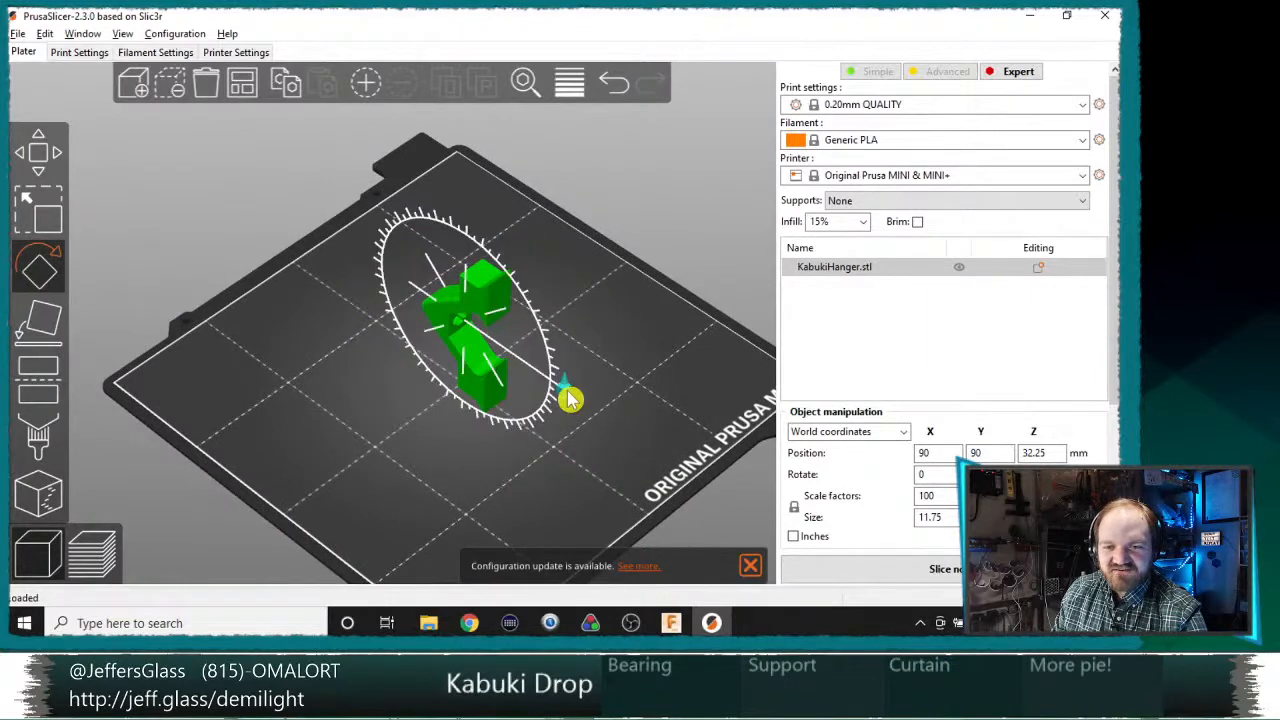
left_click_drag(567, 398, 472, 386)
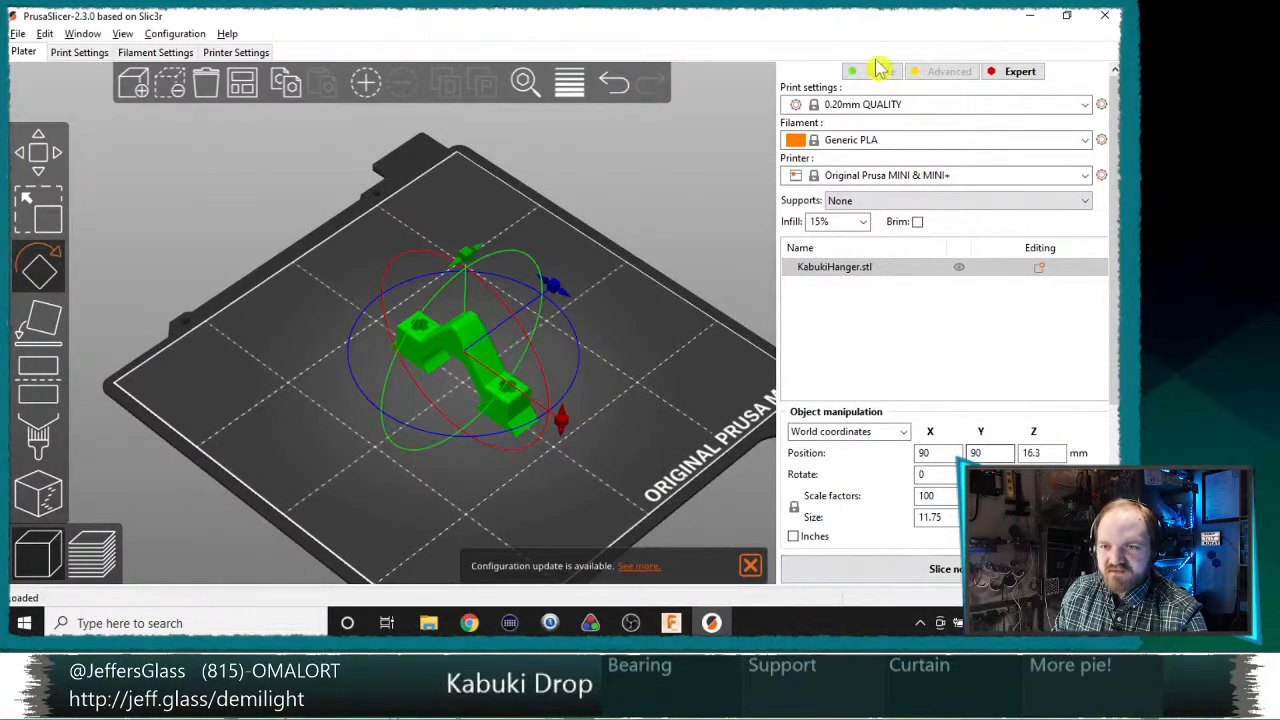
middle_click_drag(609, 518, 525, 486)
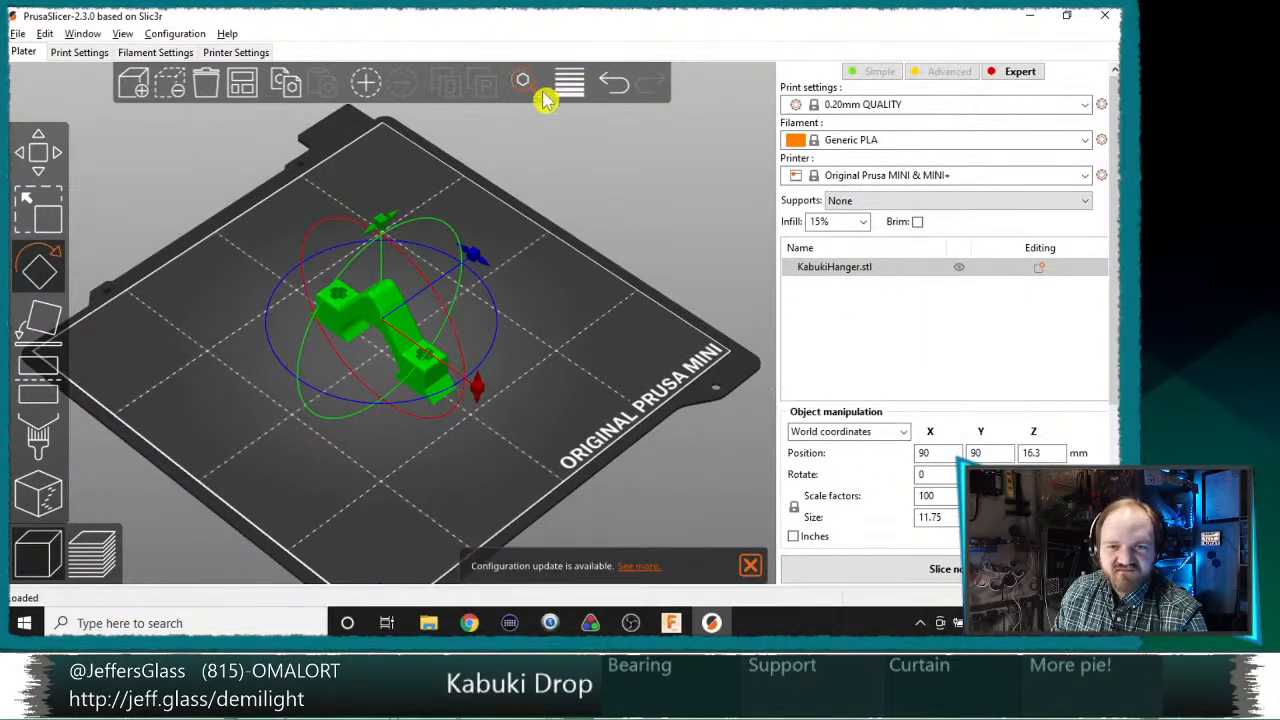
Step: Apply adaptive variable layer heights to the hanger with quality/speed 0.50 and smooth them with radius 5
left_click(570, 85)
left_click(570, 86)
left_click(578, 95)
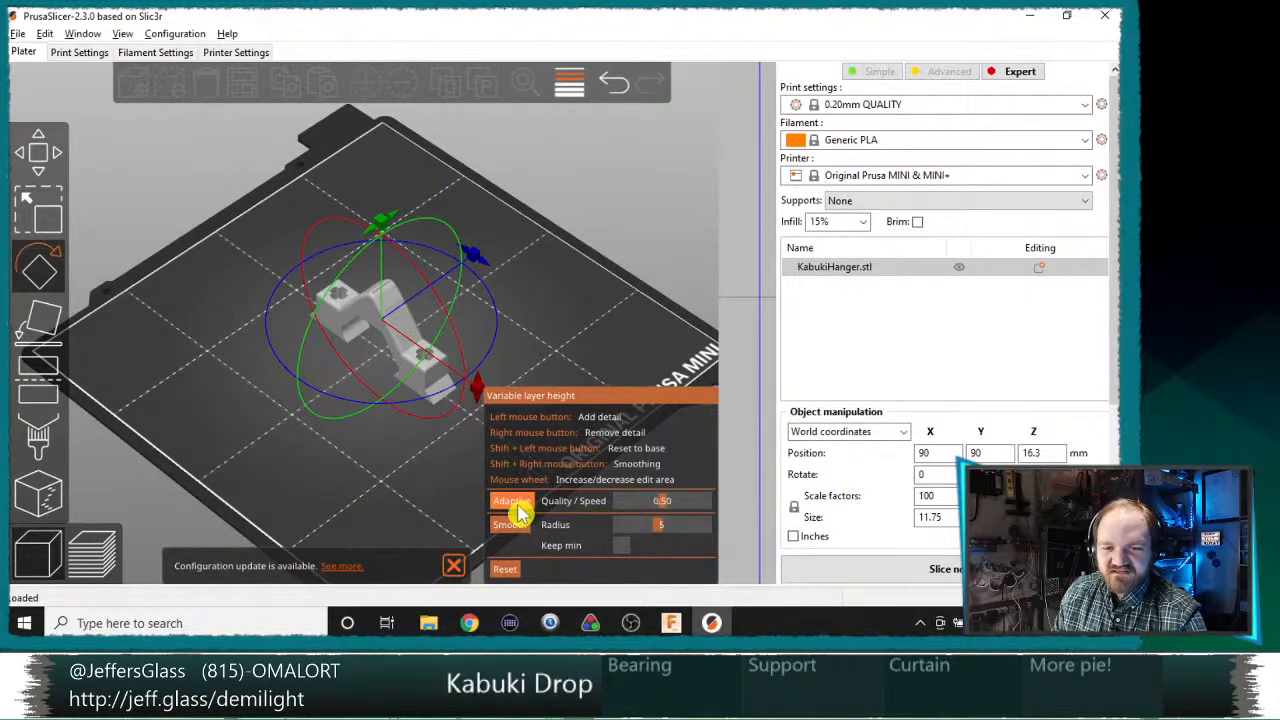
left_click(514, 501)
left_click(515, 533)
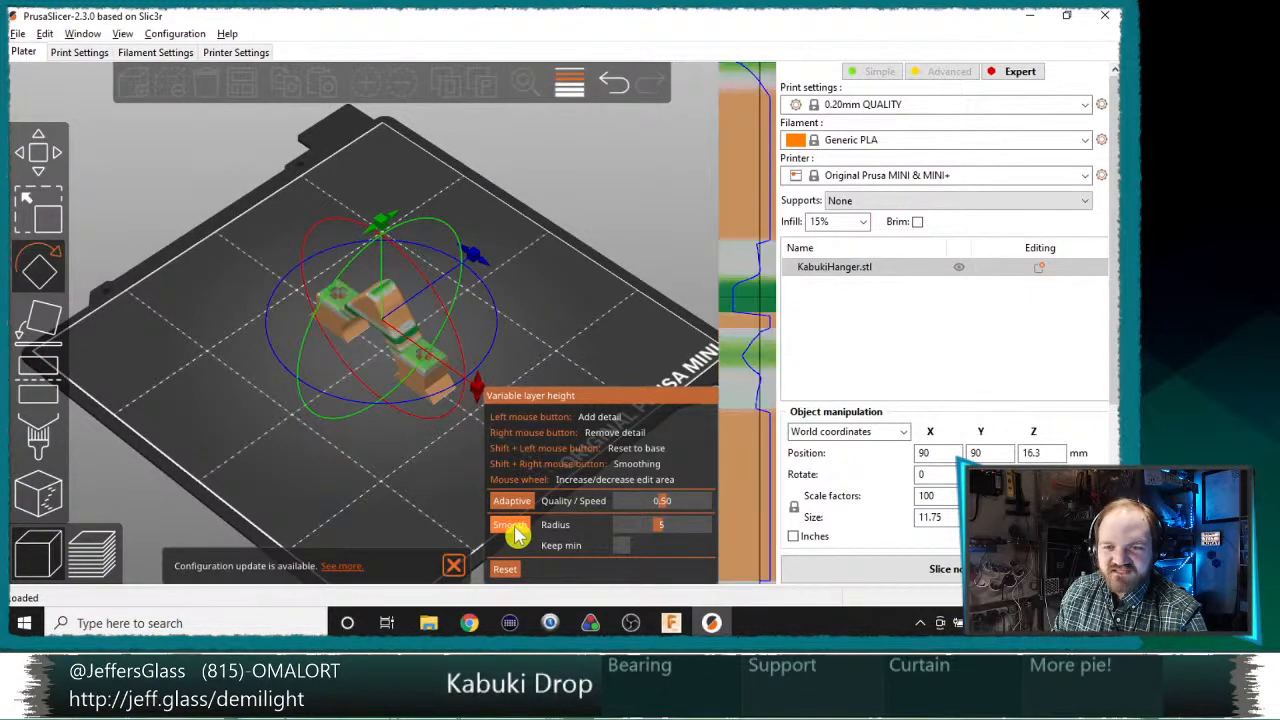
Step: Slice the hanger with the variable layers and examine the print time, filament use and layers around the peak and arms
left_click(924, 580)
scroll(370, 229, "down", 4)
scroll(389, 274, "up", 12)
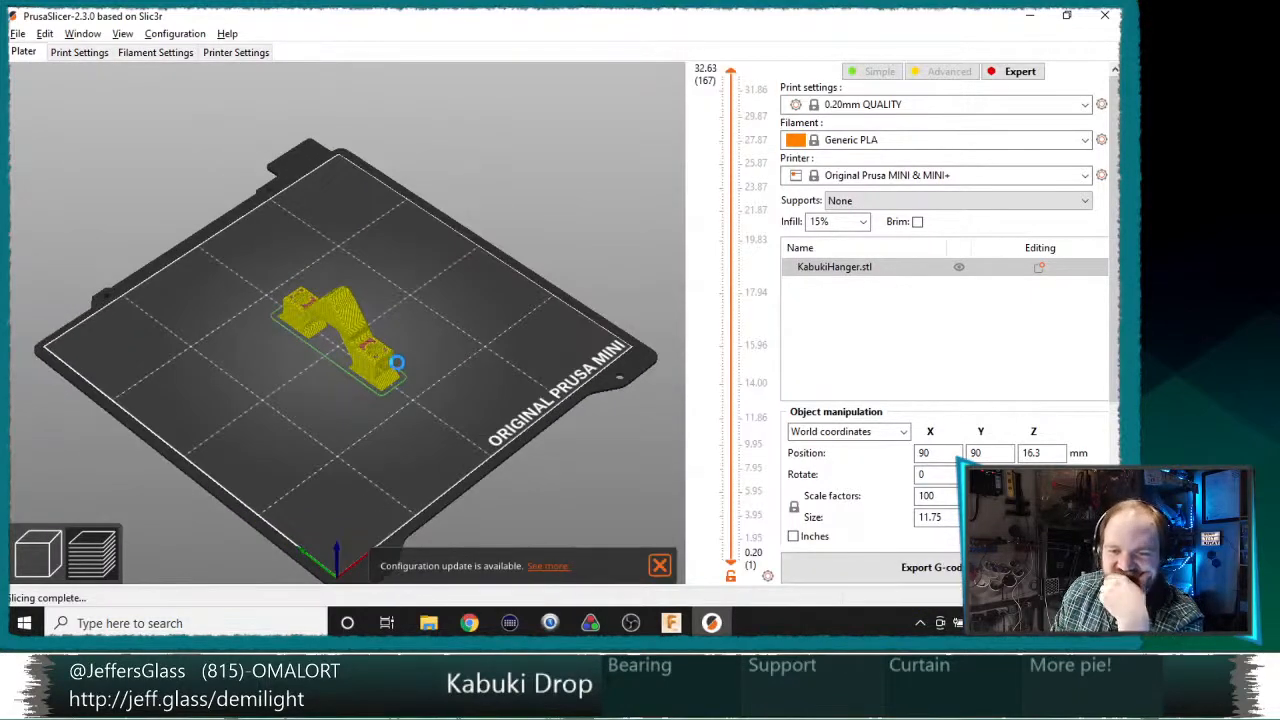
left_click_drag(1113, 295, 1113, 458)
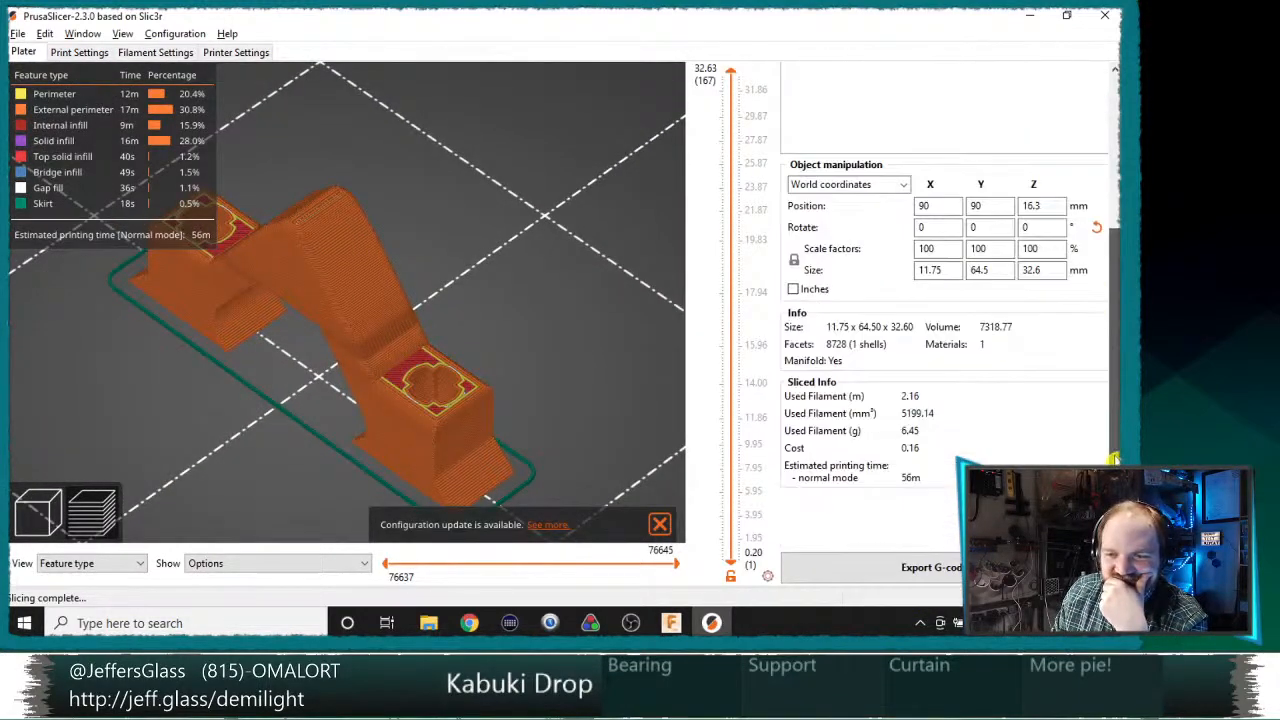
left_click_drag(519, 288, 420, 323)
scroll(425, 310, "up", 4)
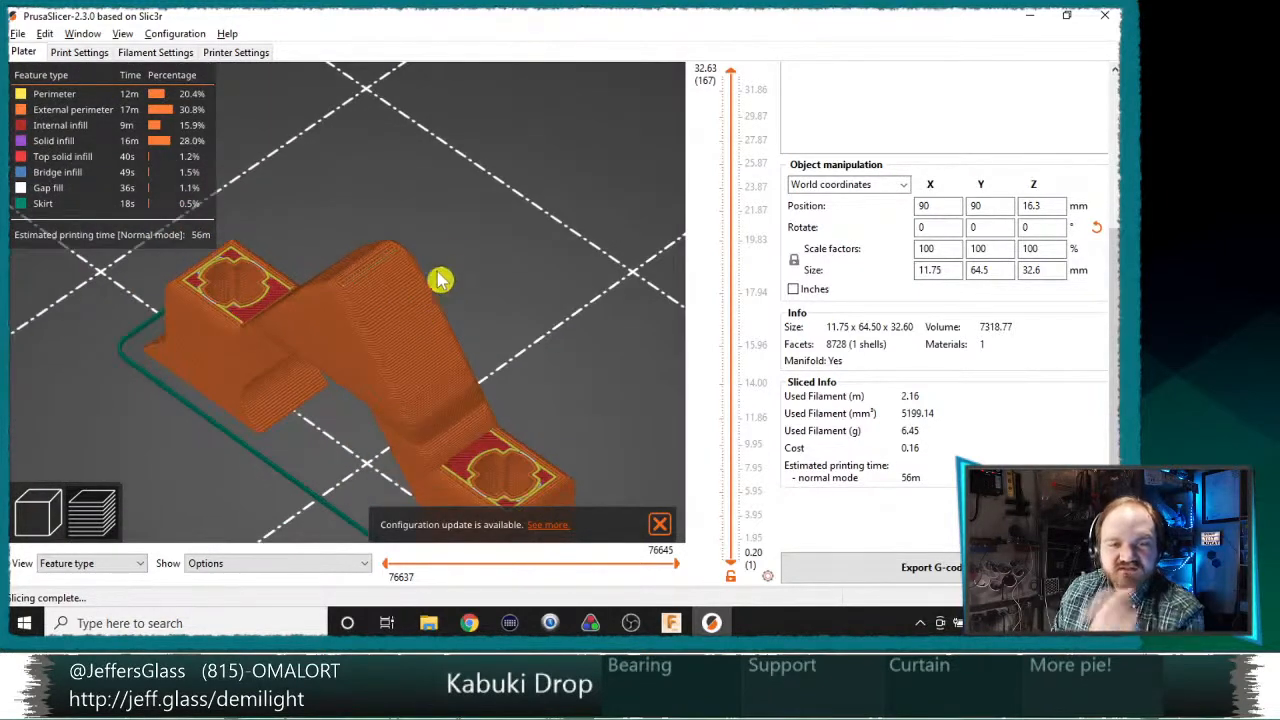
scroll(468, 288, "up", 5)
left_click_drag(424, 275, 222, 330)
scroll(581, 289, "up", 6)
scroll(581, 289, "down", 6)
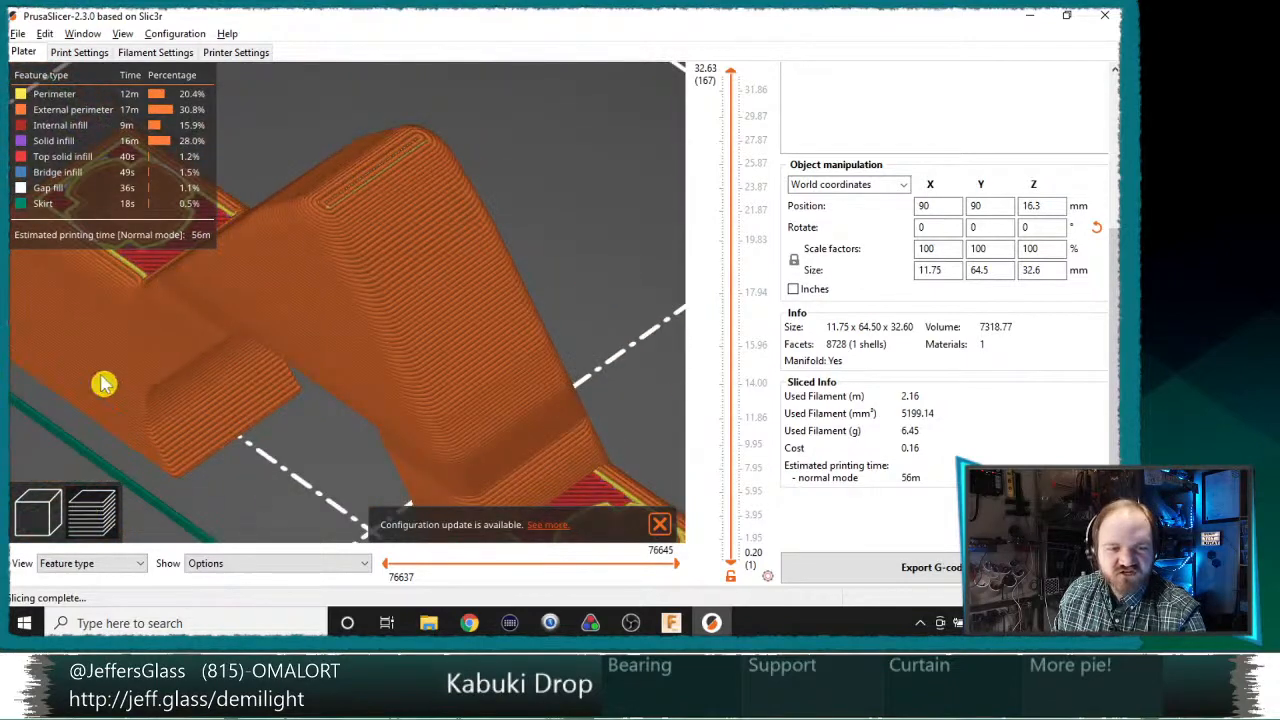
key("Tab")
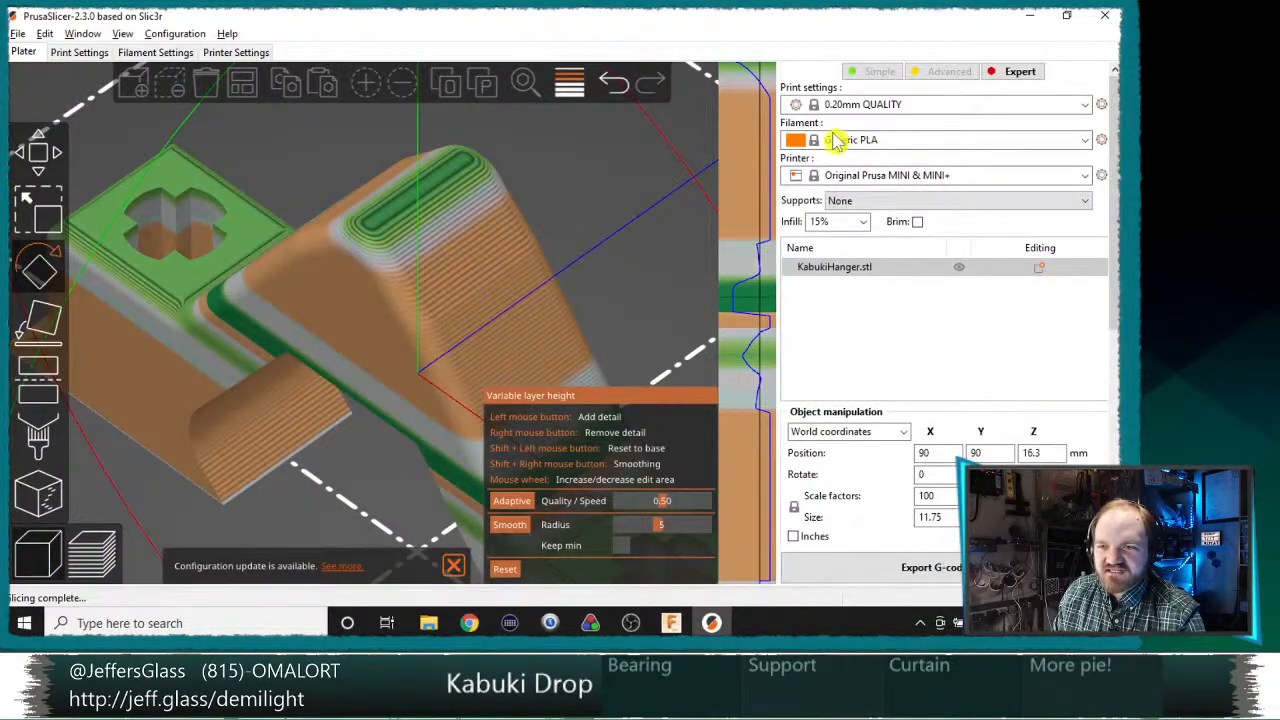
left_click(842, 106)
left_click(871, 210)
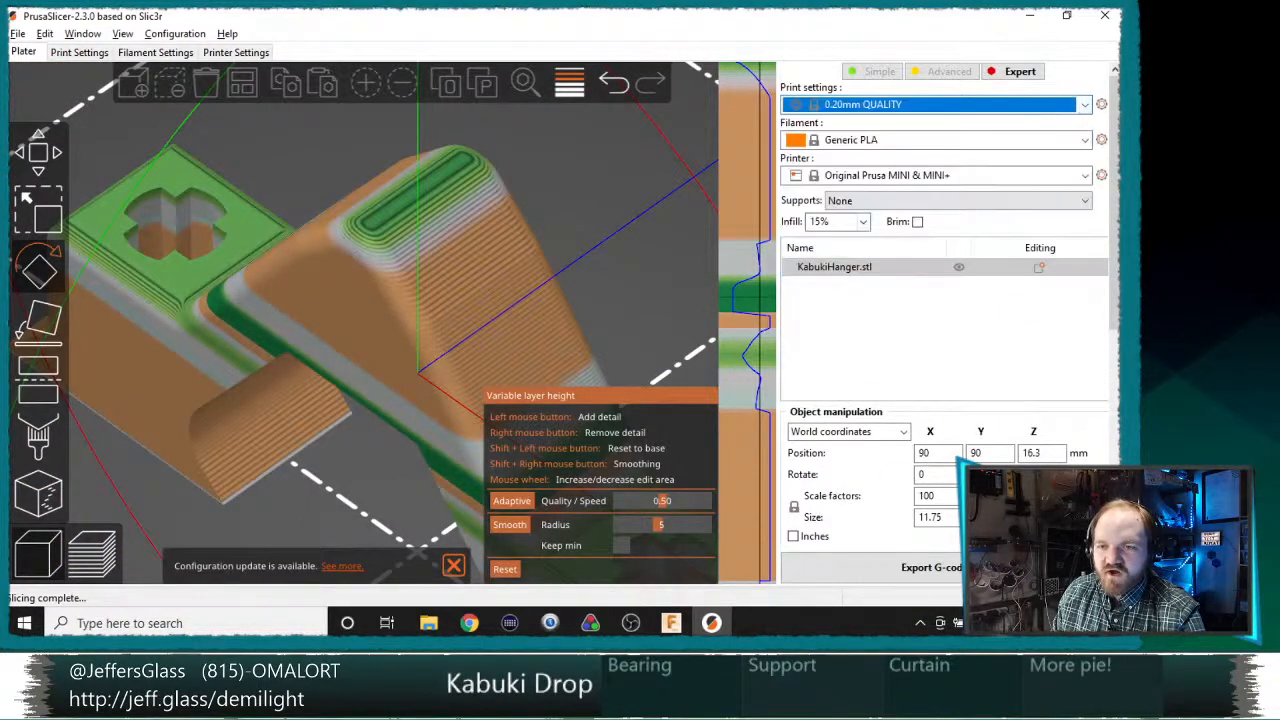
left_click(931, 567)
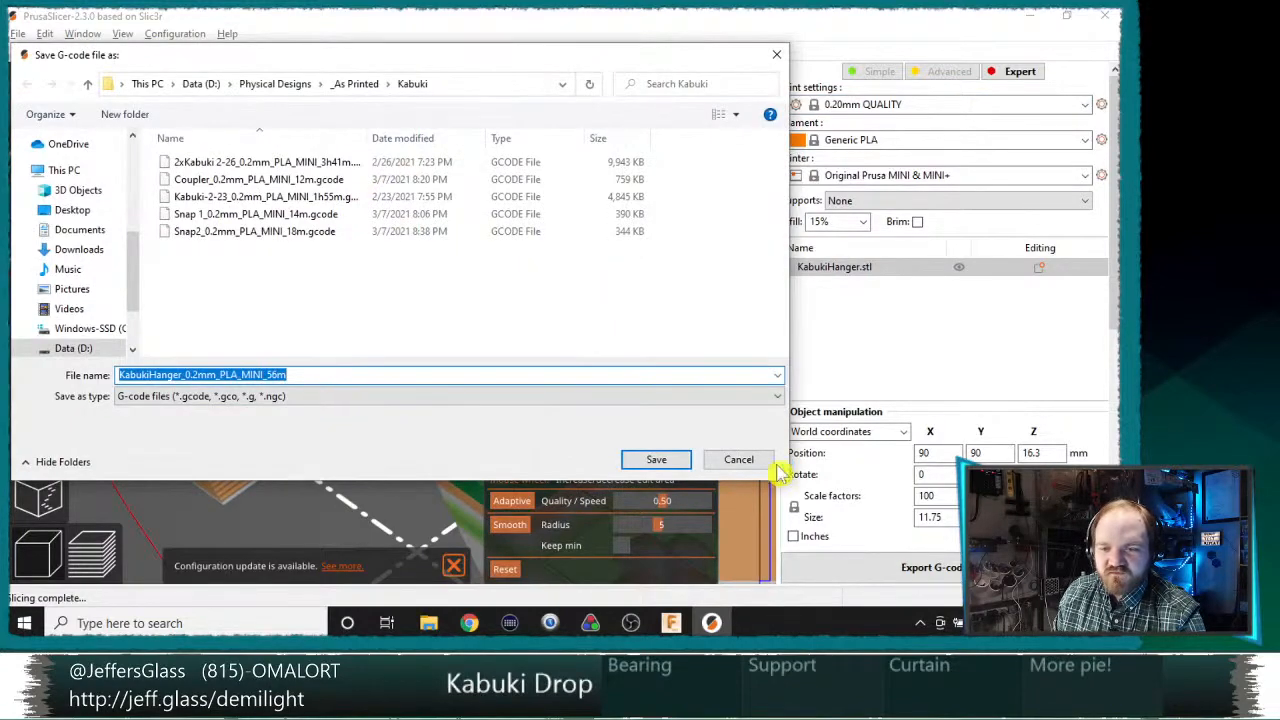
left_click(741, 463)
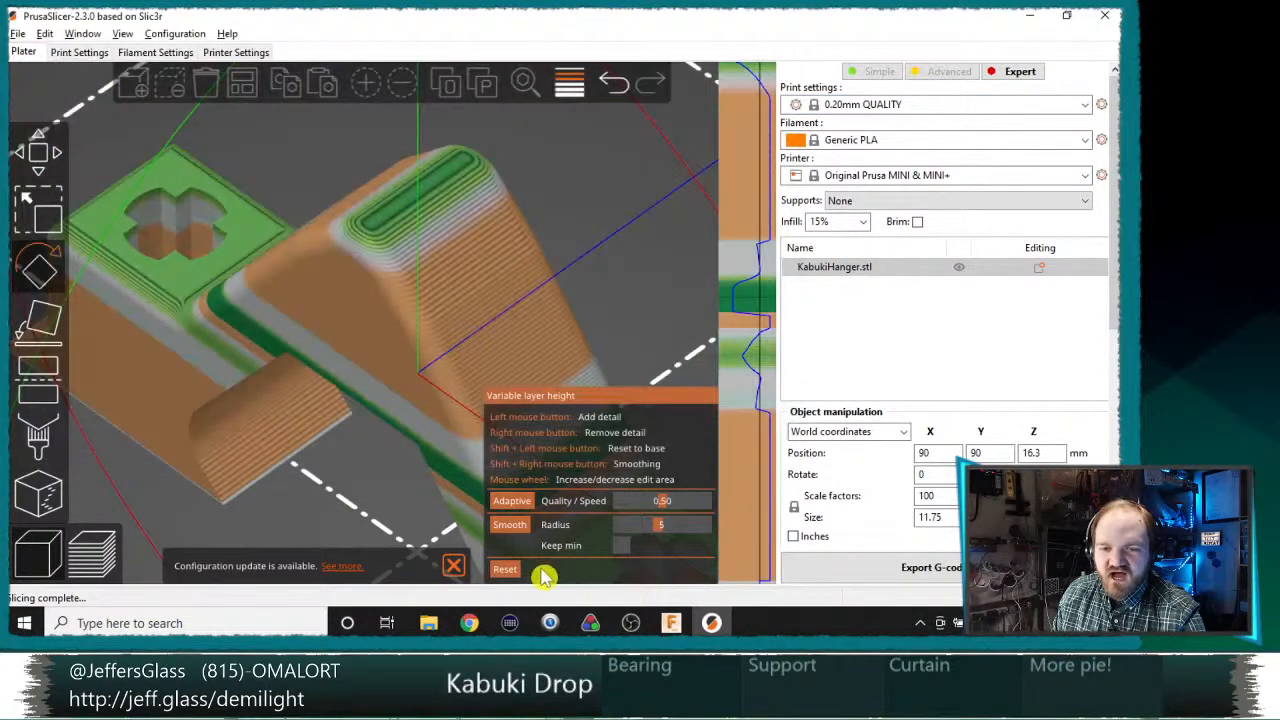
Step: Reset the hanger's variable layer heights and slice it again with the 0.20mm QUALITY print settings
left_click(508, 572)
left_click(800, 567)
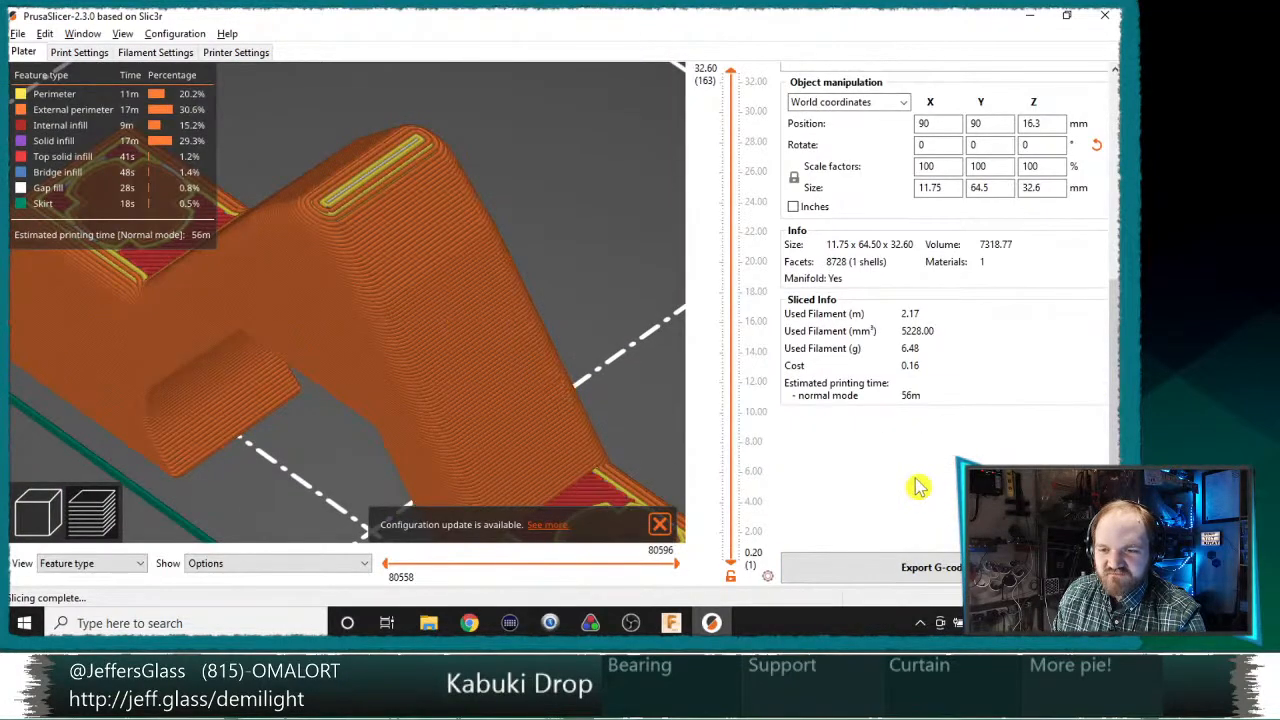
Step: Apply adaptive variable layer heights to the hanger with quality/speed 0.50 and slice it again
scroll(918, 487, "up", 5)
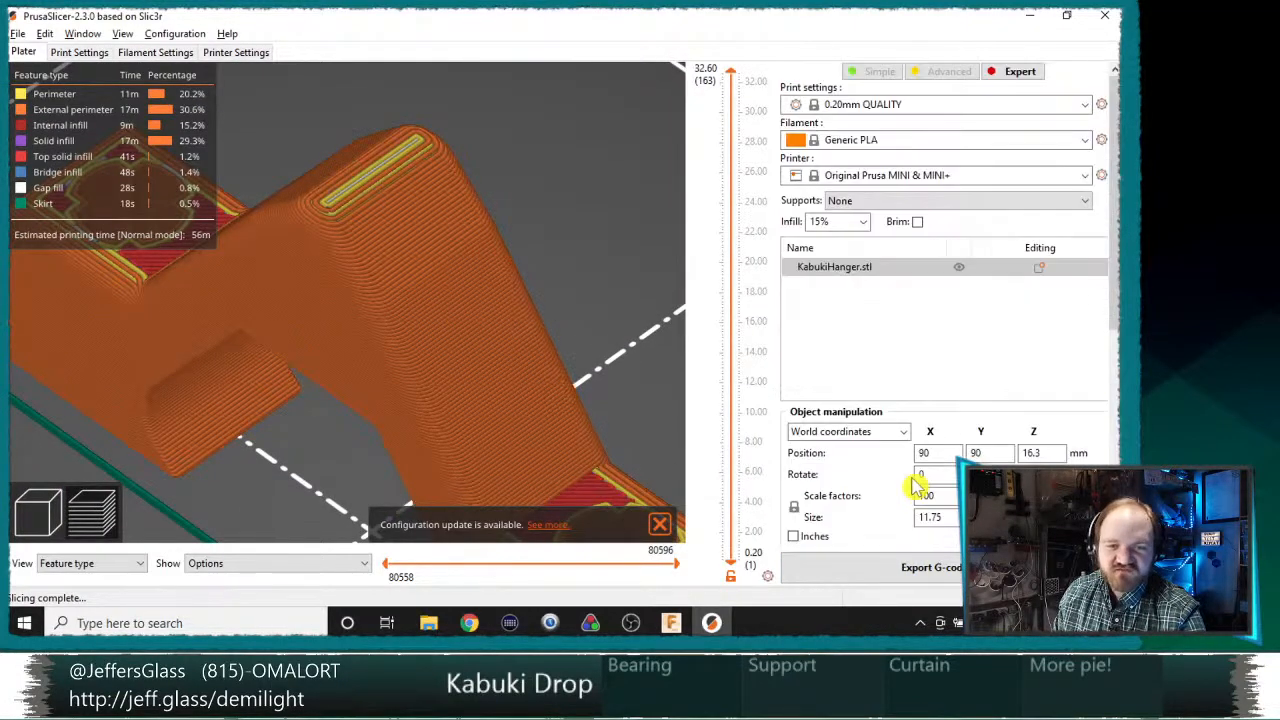
left_click(58, 492)
left_click(568, 90)
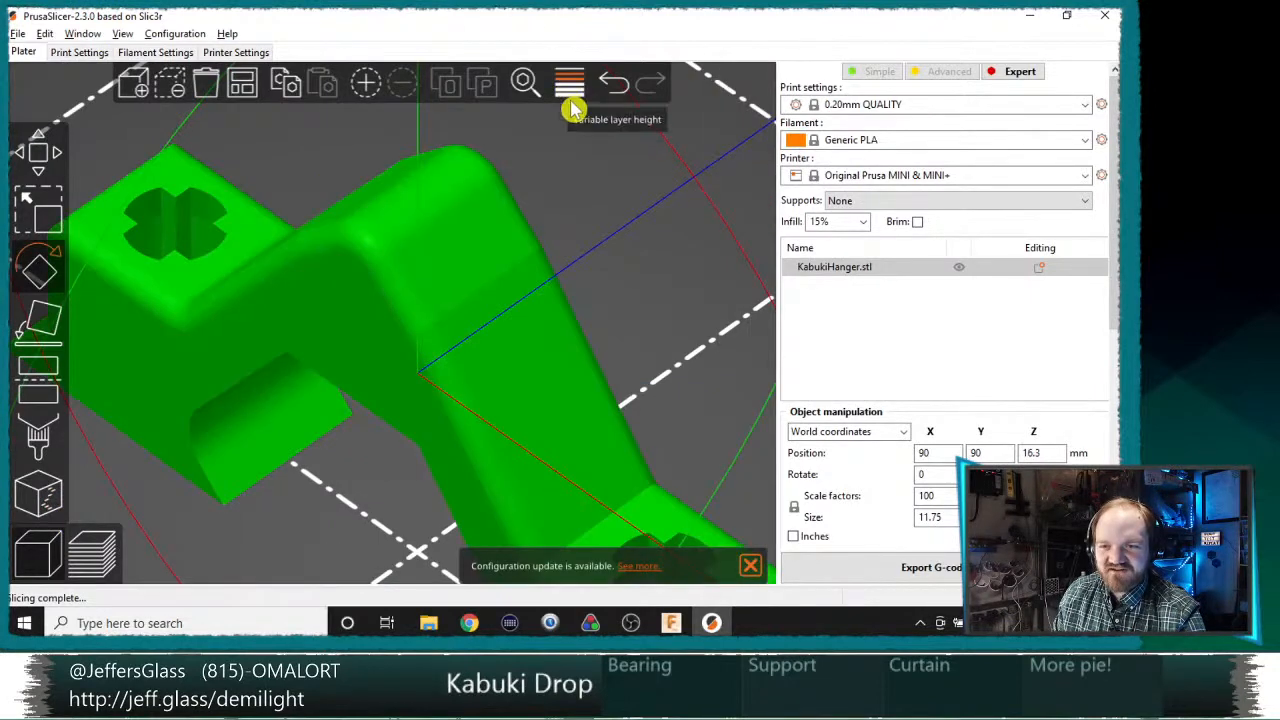
left_click(569, 92)
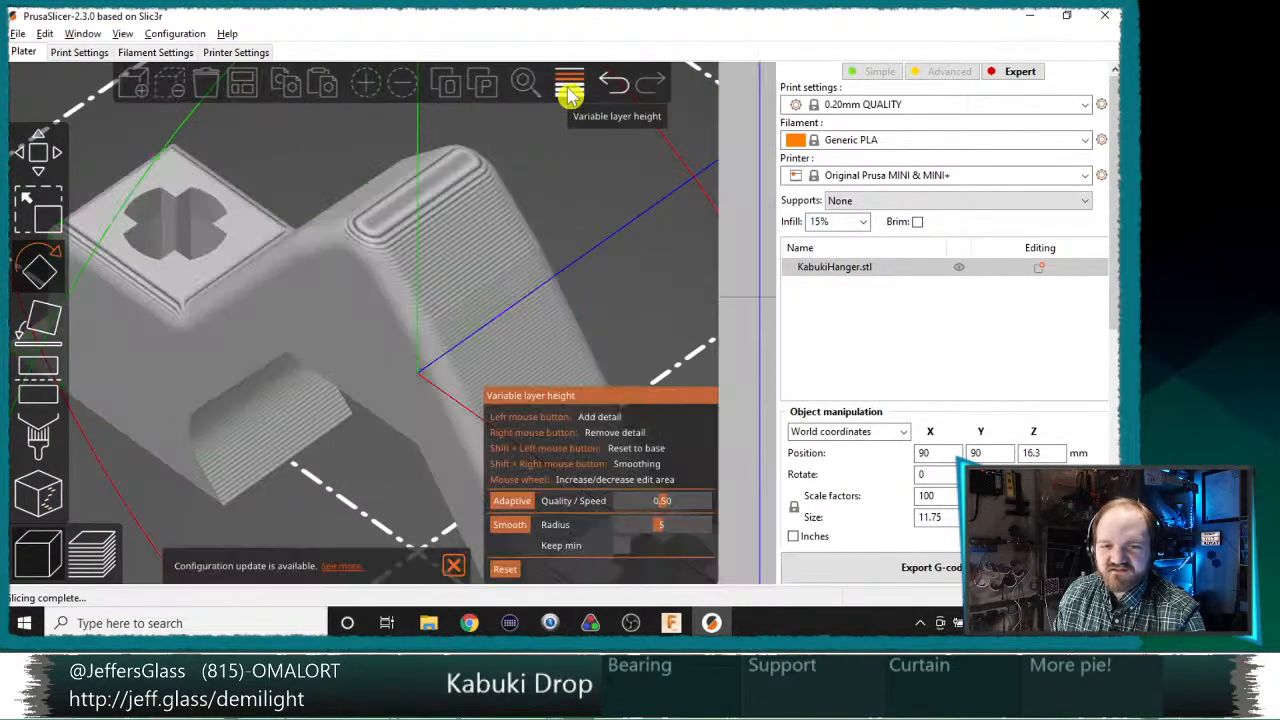
left_click(513, 500)
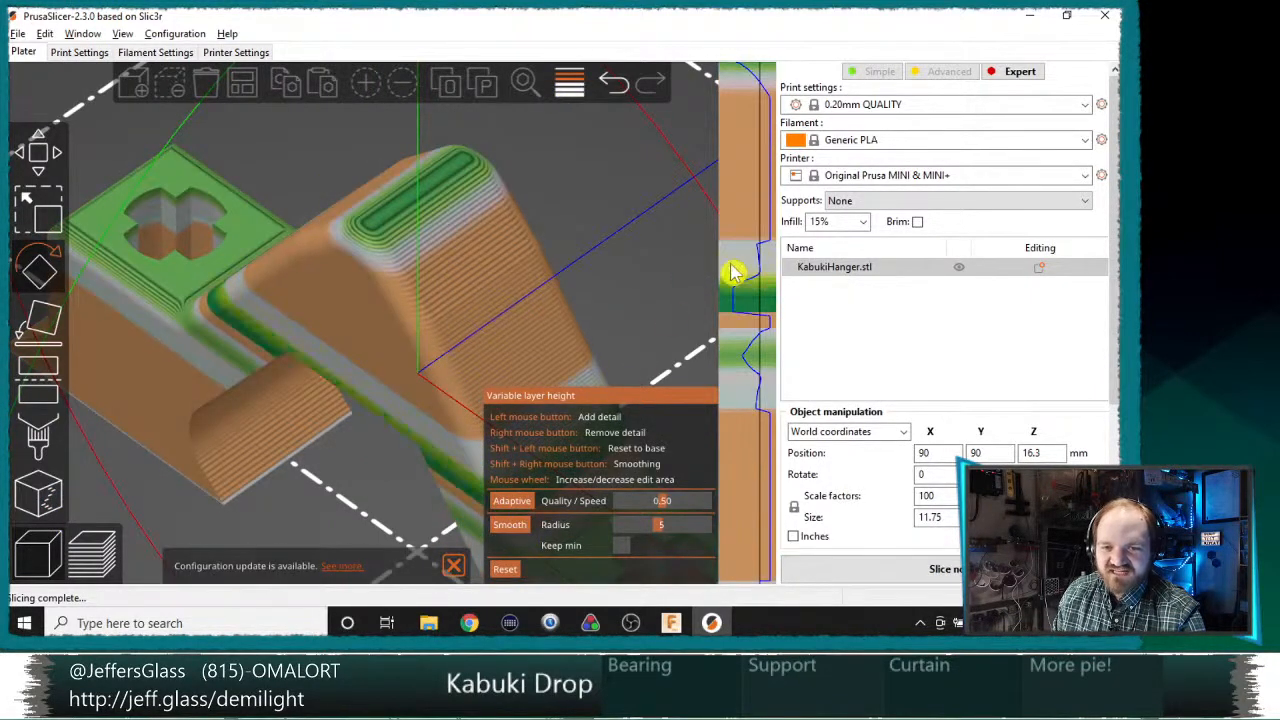
mouse_move(745, 179)
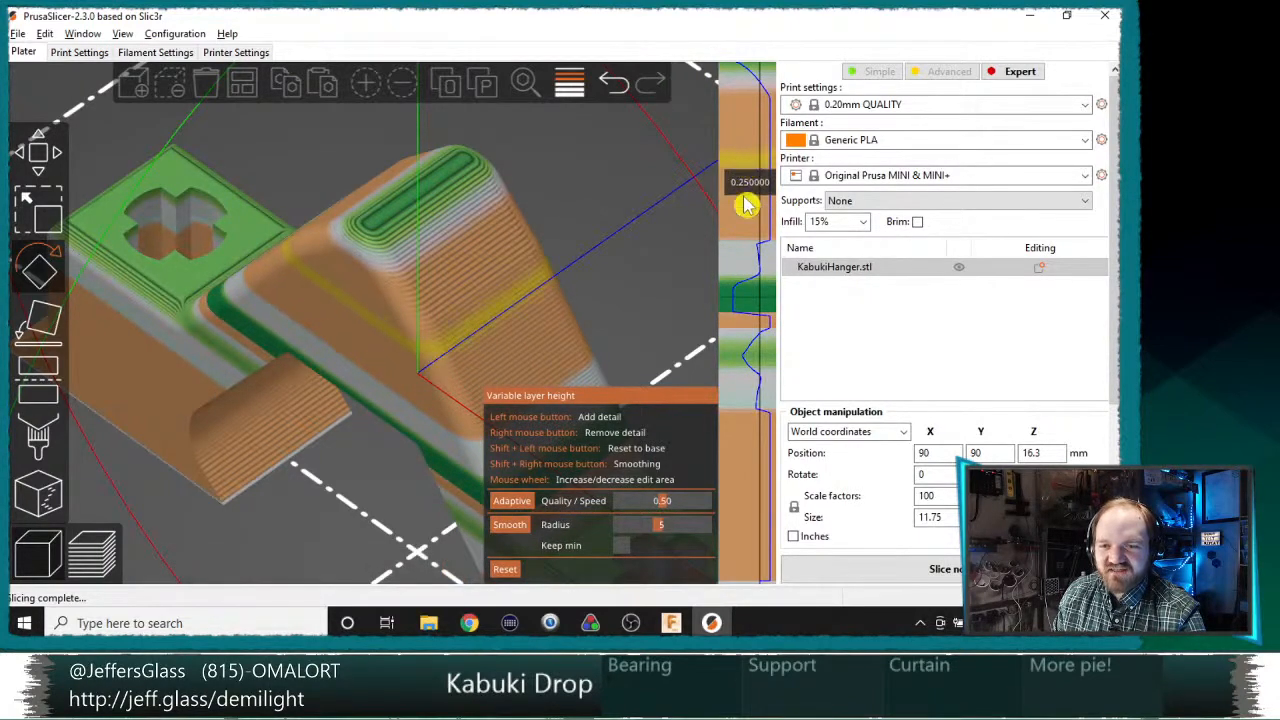
left_click(945, 570)
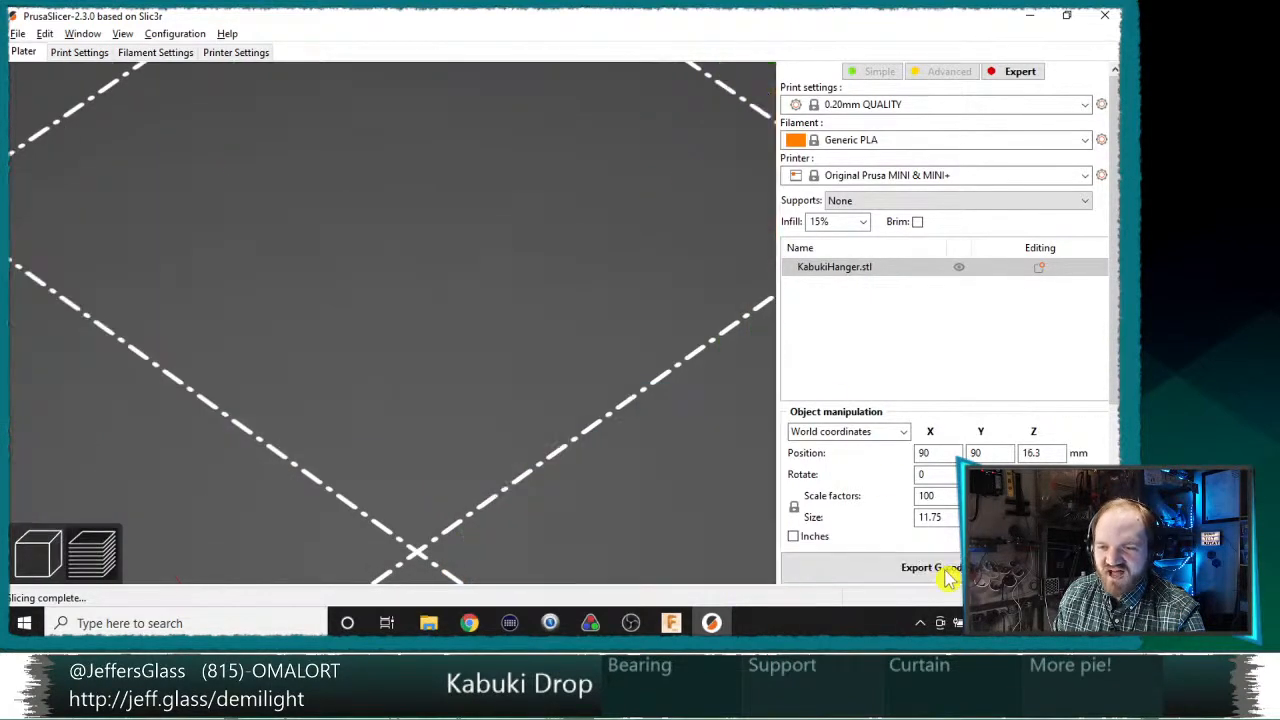
Step: Inspect the sliced hanger and export its G-code as KabukiHanger_0.2mm_PLA_MINI_56m to the Kabuki folder in _As Printed
scroll(532, 308, "down", 4)
middle_click_drag(531, 305, 472, 271)
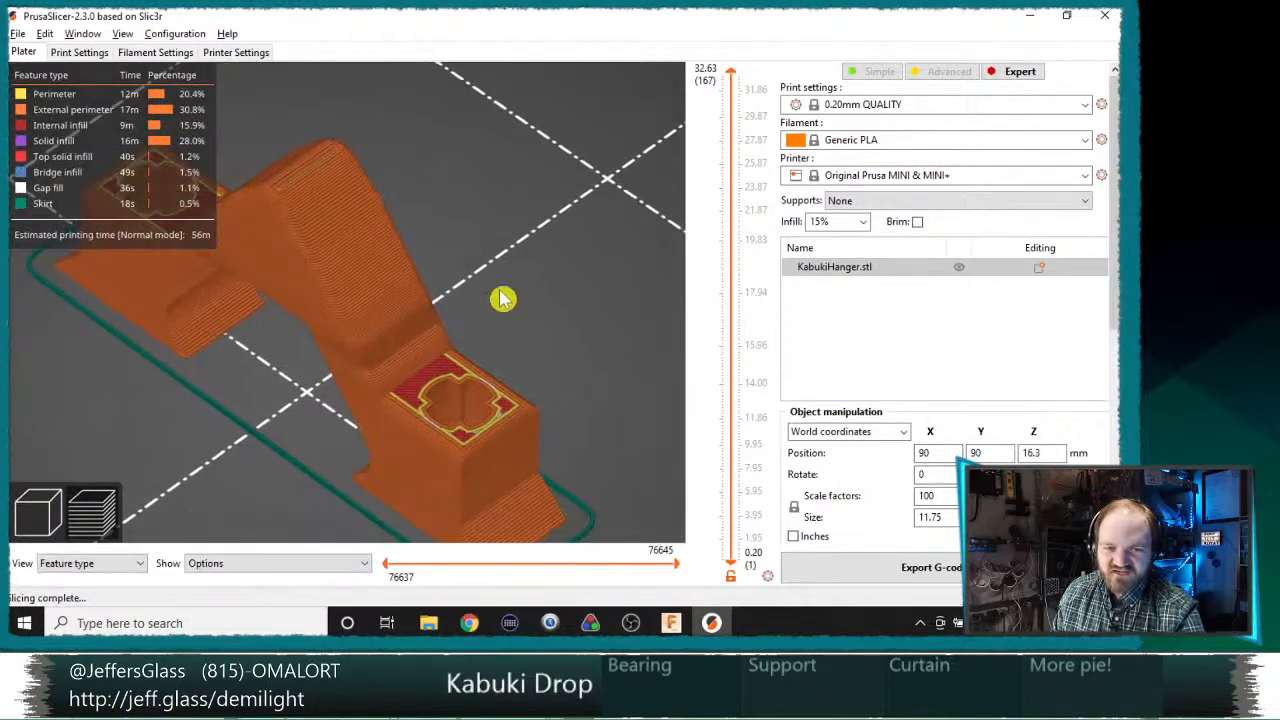
scroll(540, 345, "up", 5)
middle_click_drag(546, 354, 357, 129)
left_click_drag(357, 129, 422, 441)
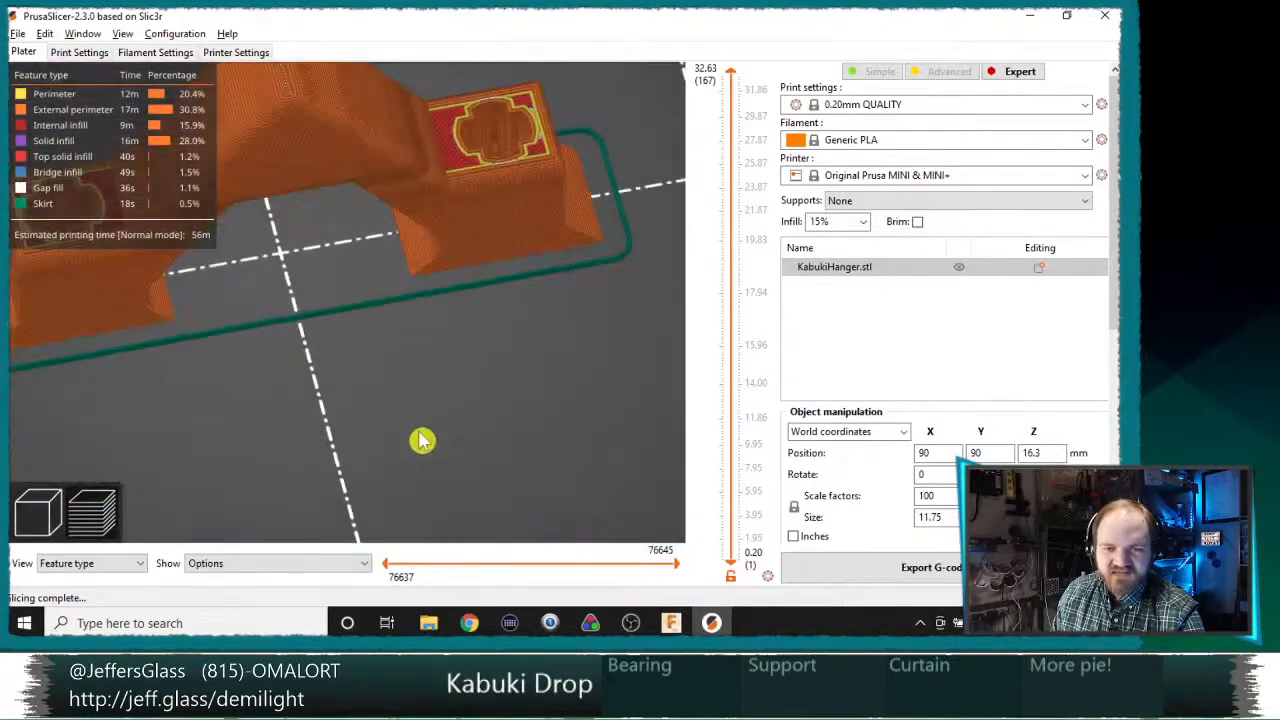
left_click_drag(357, 389, 246, 312)
left_click(884, 573)
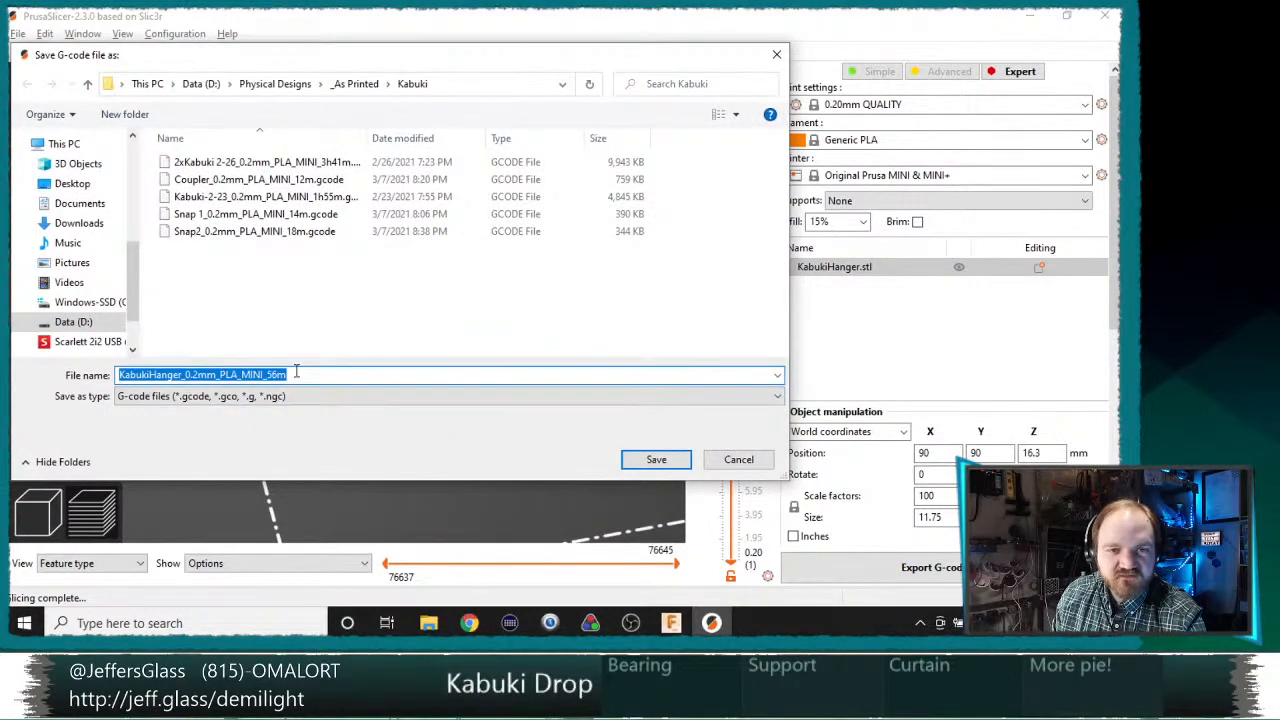
left_click(664, 462)
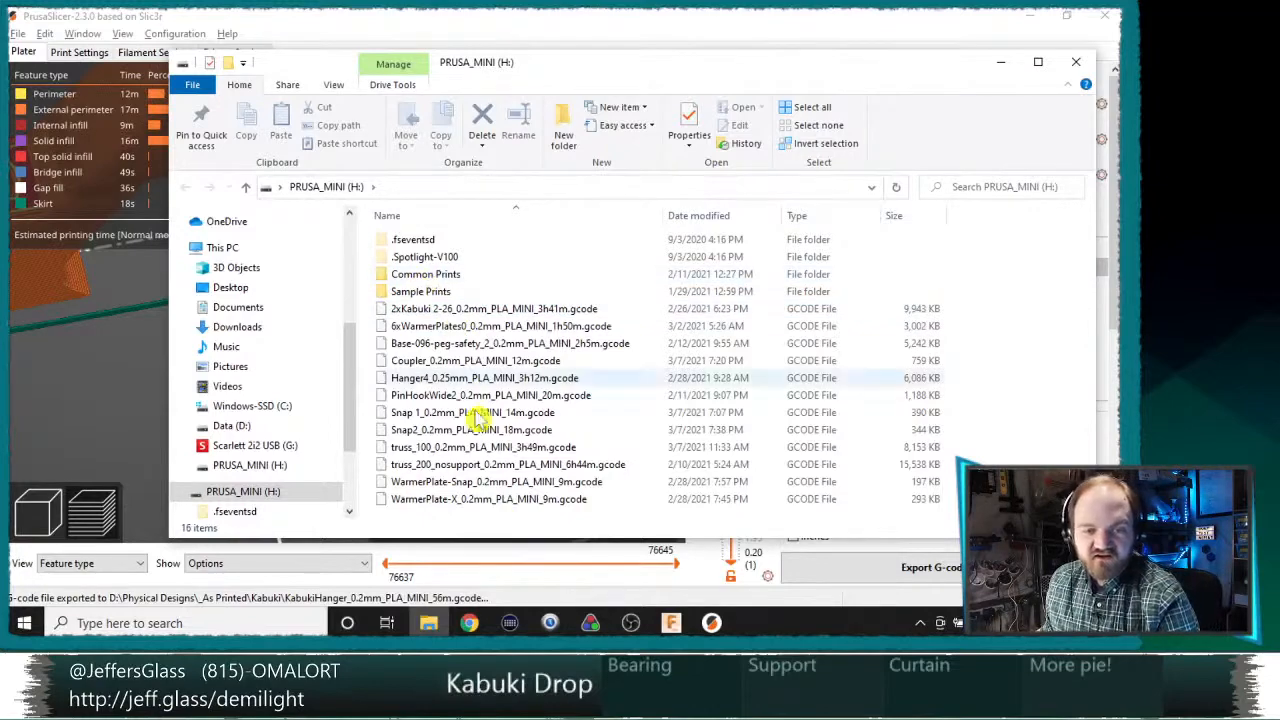
Step: Open a second File Explorer window on the Kabuki folder inside _As Printed
key("alt+Tab")
left_click(428, 622)
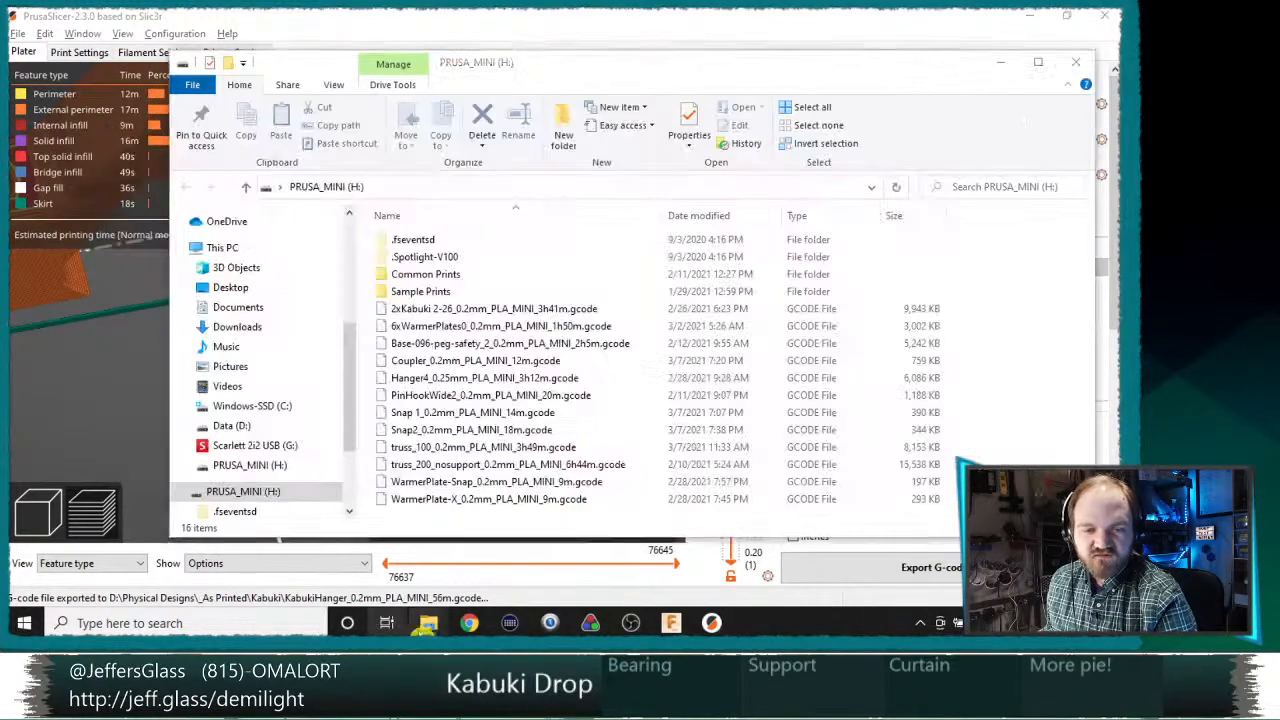
key("ctrl+n")
scroll(305, 270, "up", 5)
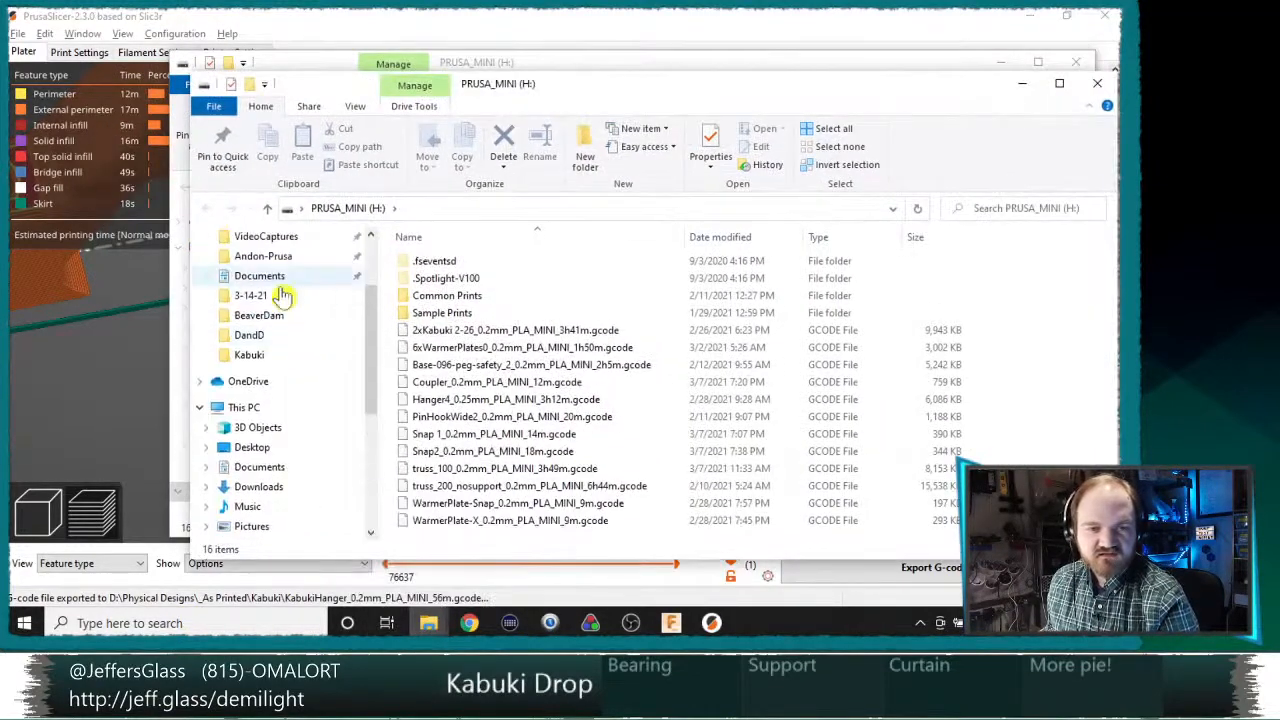
left_click(285, 330)
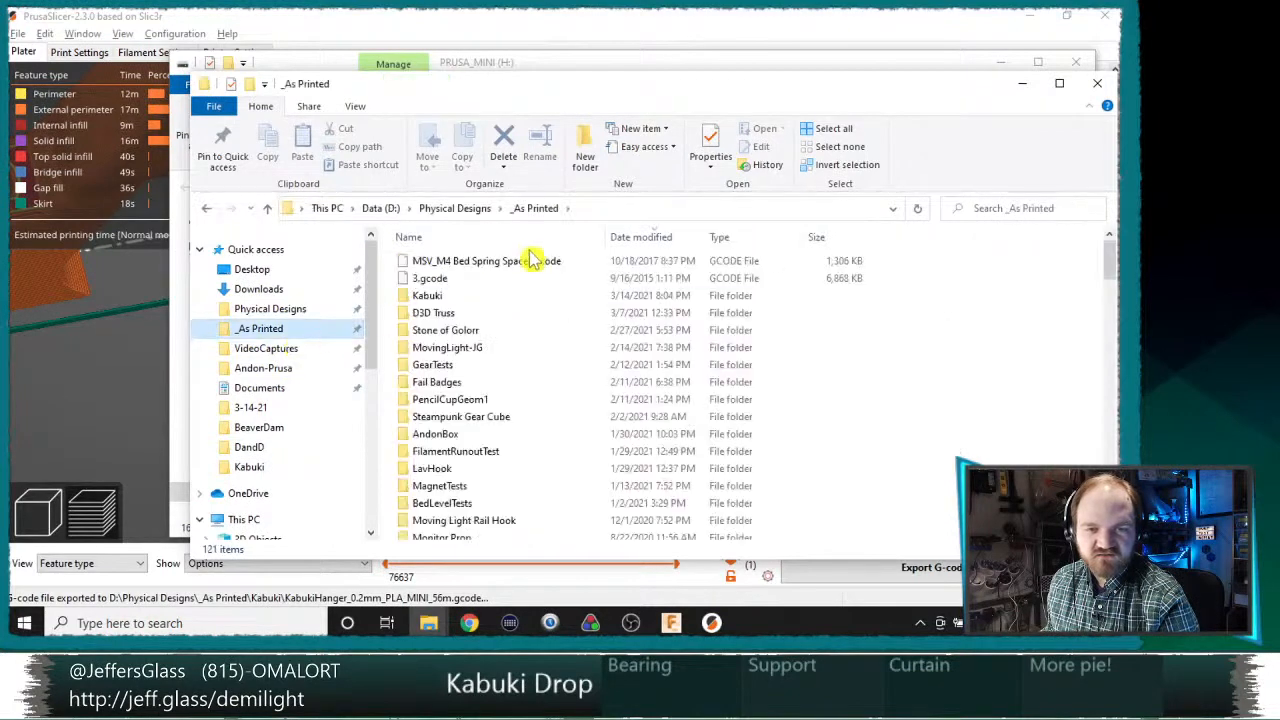
double_click(476, 313)
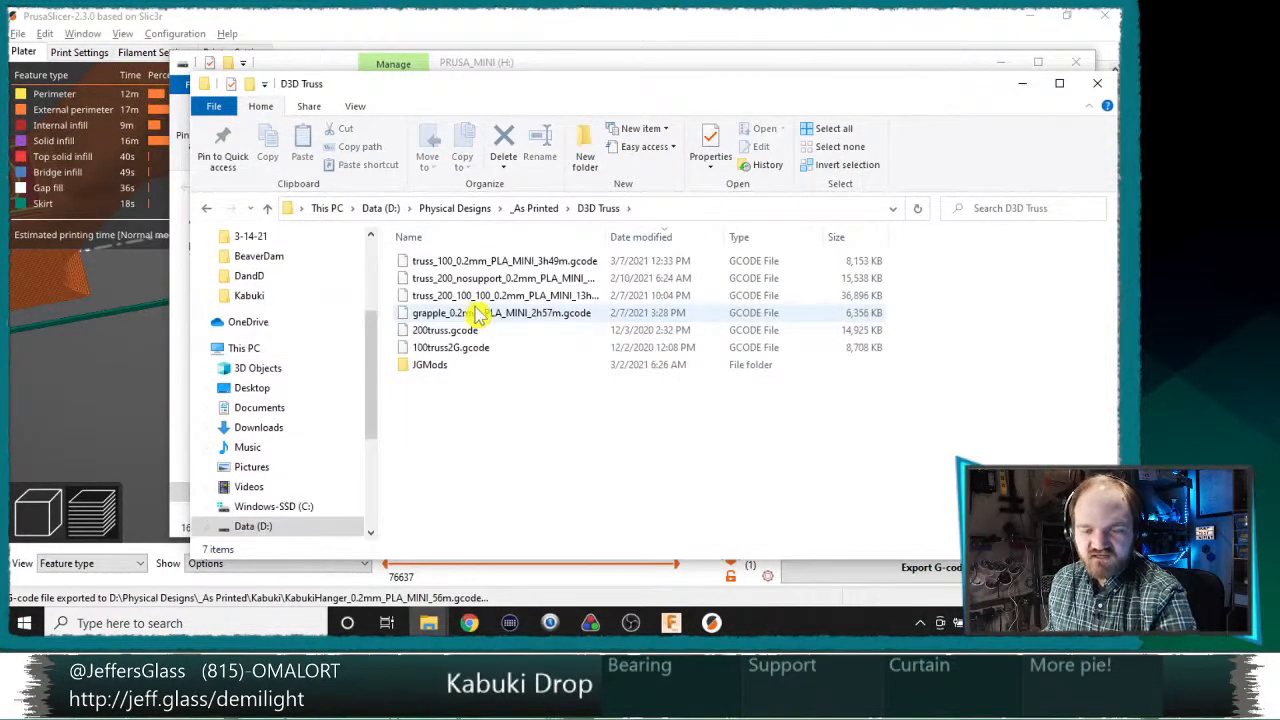
key("alt+Left")
double_click(476, 295)
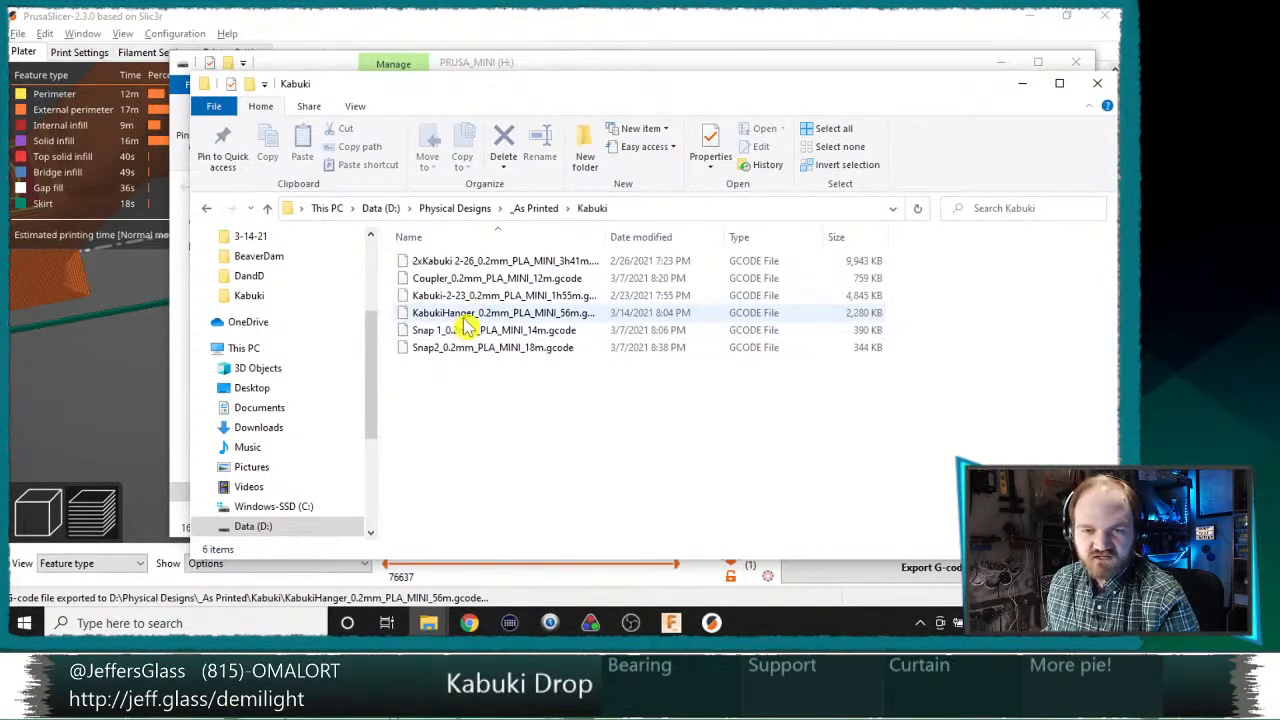
Step: Sort the Kabuki folder by date modified and copy the KabukiHanger G-code file to the PRUSA_MINI (H:) drive
left_click(664, 237)
left_click(563, 261)
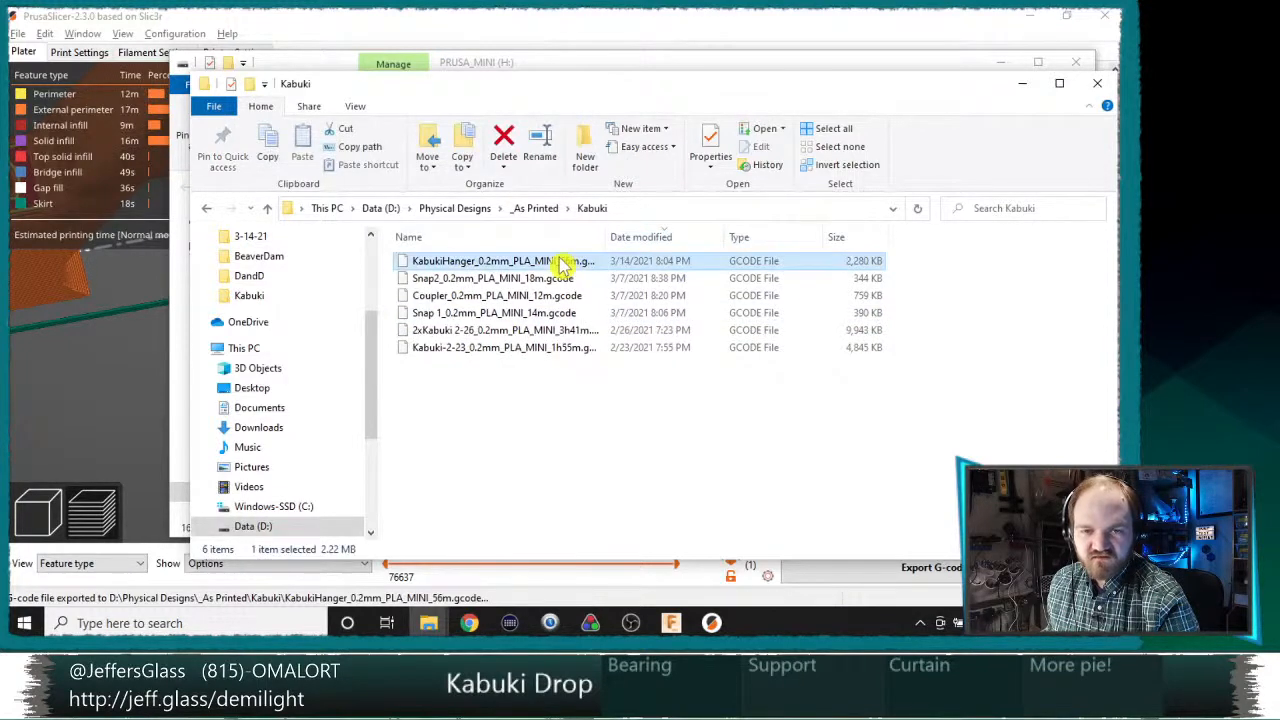
left_click(917, 49)
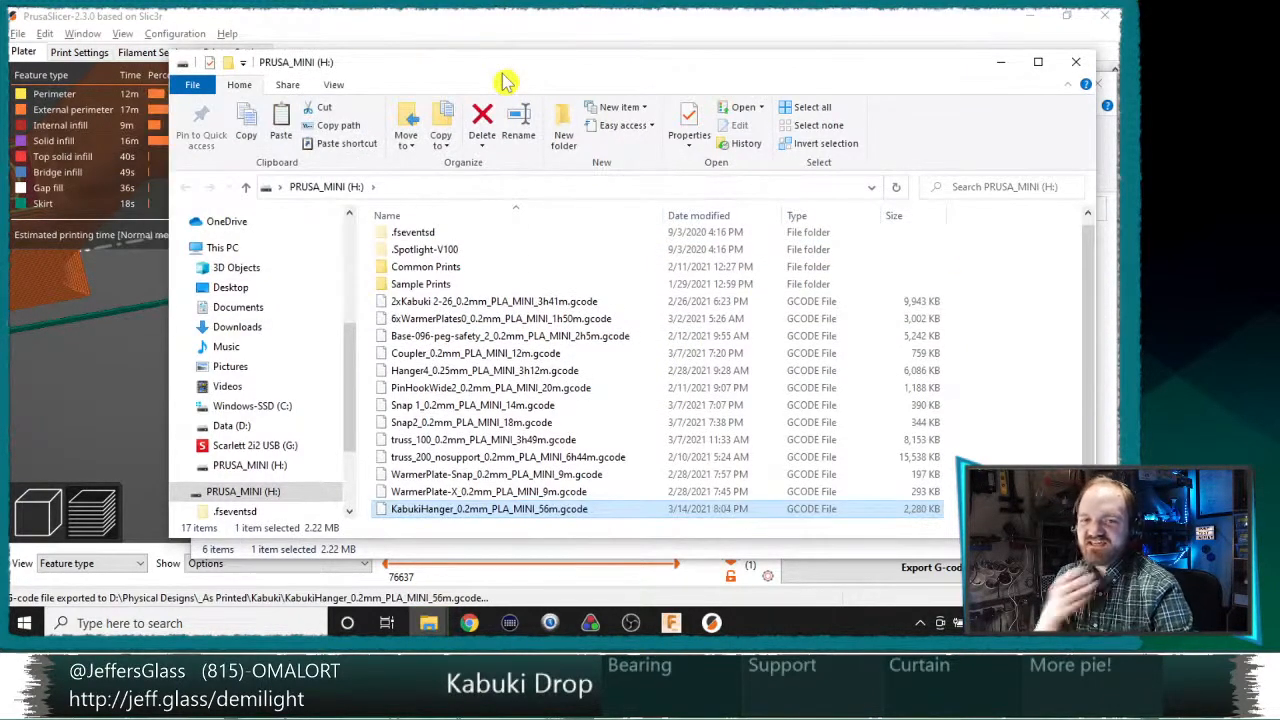
Step: Return to PrusaSlicer, reapply adaptive layer heights to the hanger with quality/speed 0.79 and slice it
left_click(552, 38)
left_click_drag(562, 272, 514, 408)
left_click(70, 518)
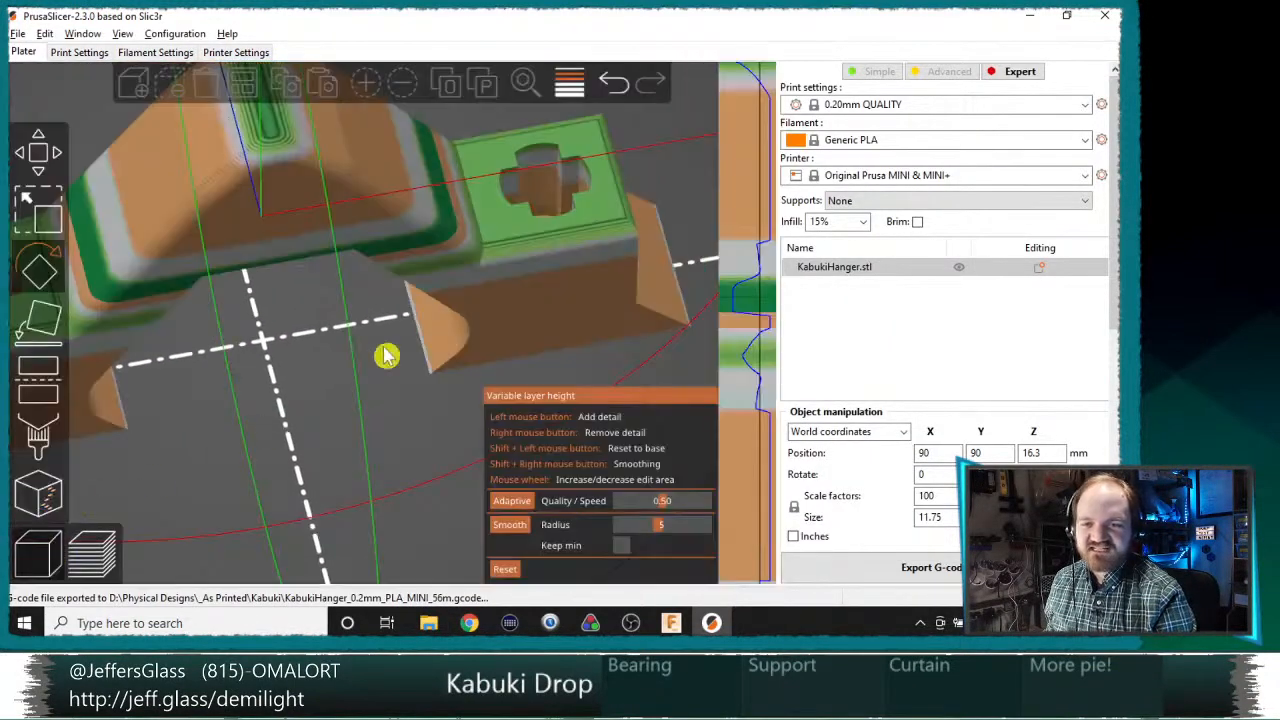
left_click_drag(633, 282, 417, 318)
left_click_drag(189, 287, 317, 317)
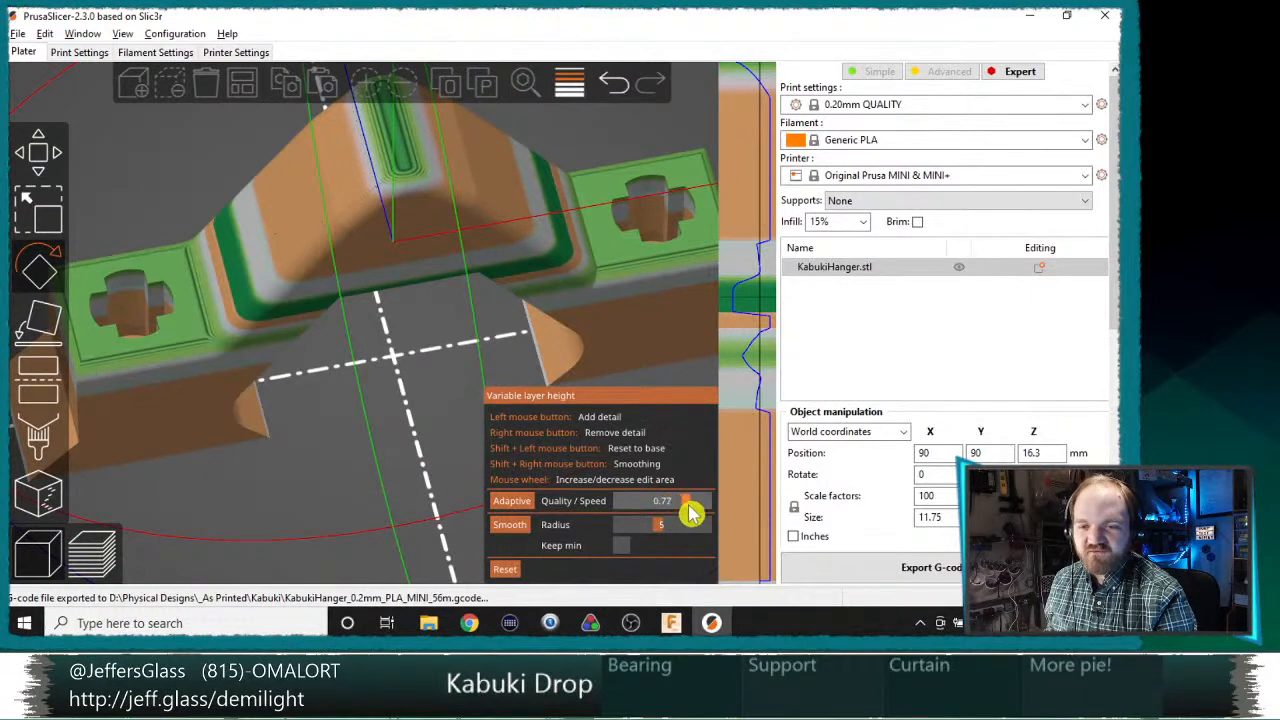
left_click(692, 512)
left_click(512, 501)
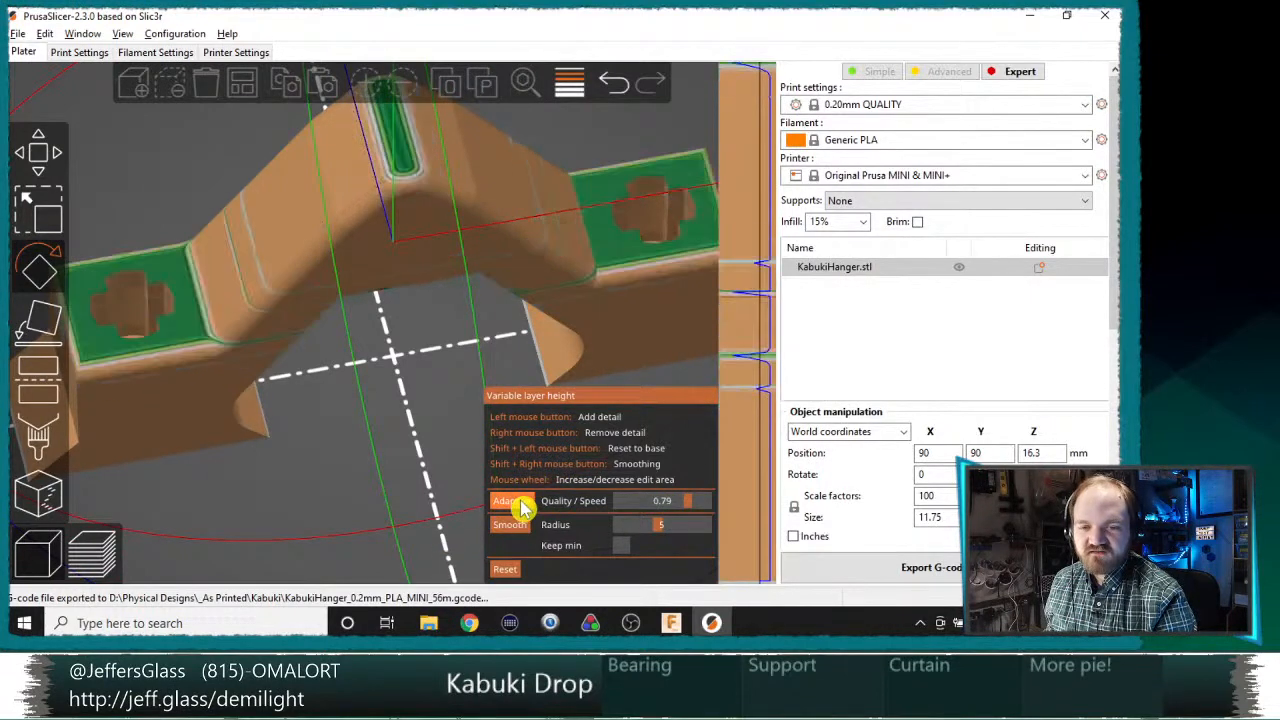
left_click(942, 568)
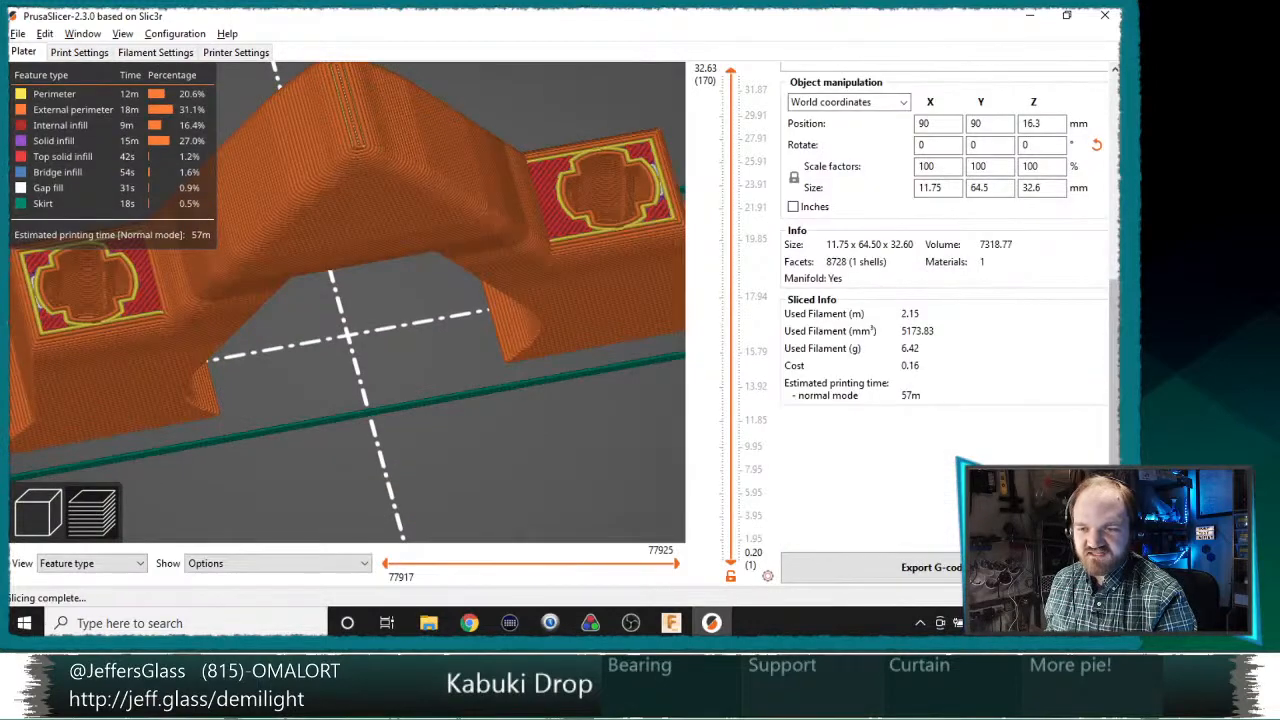
Step: Switch to the Kabuki folder window in File Explorer and eject the PRUSA_MINI (H:) drive
key("alt+Tab")
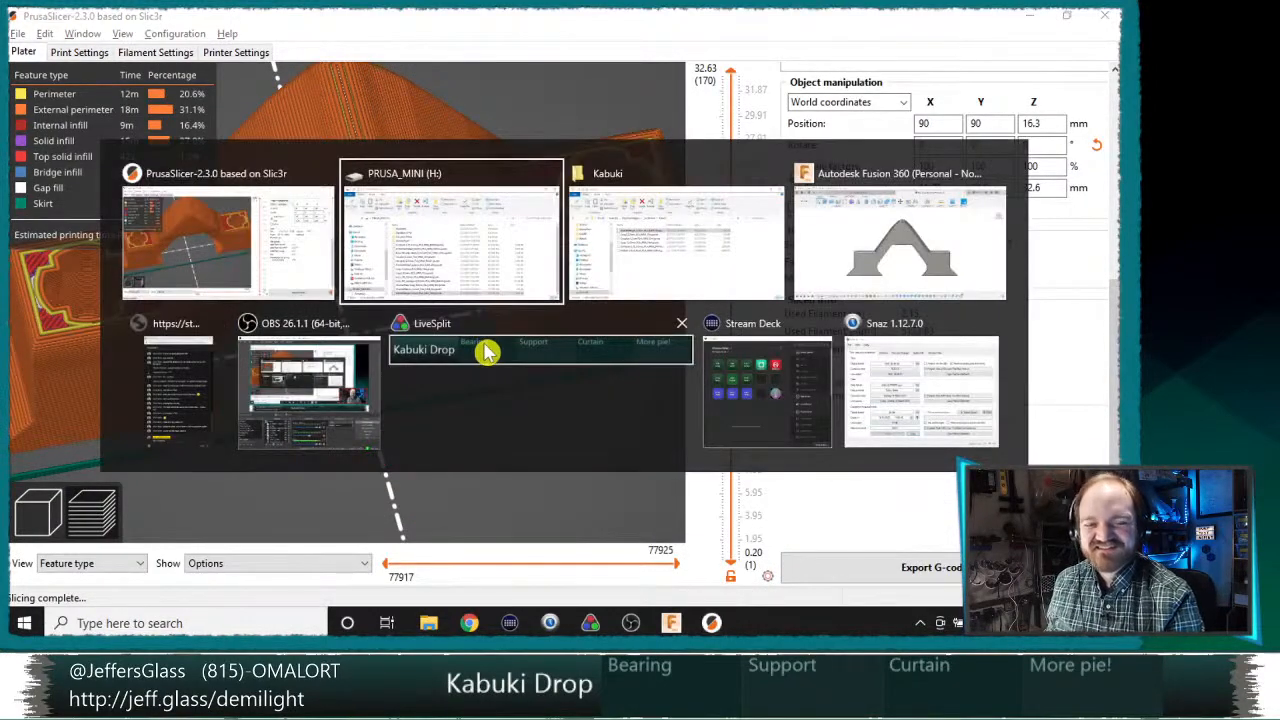
key("alt+Tab")
key("alt+Tab")
key("alt+Tab")
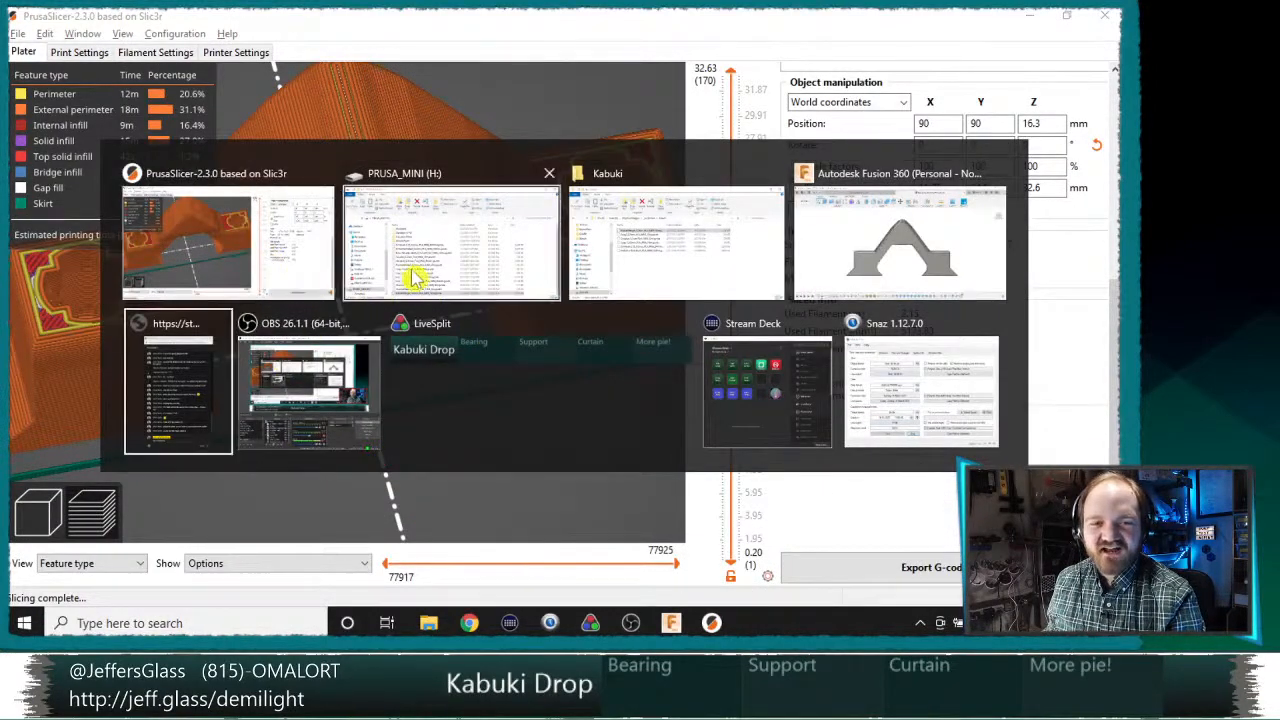
key("alt+Tab")
key("alt+Tab")
left_click(684, 243)
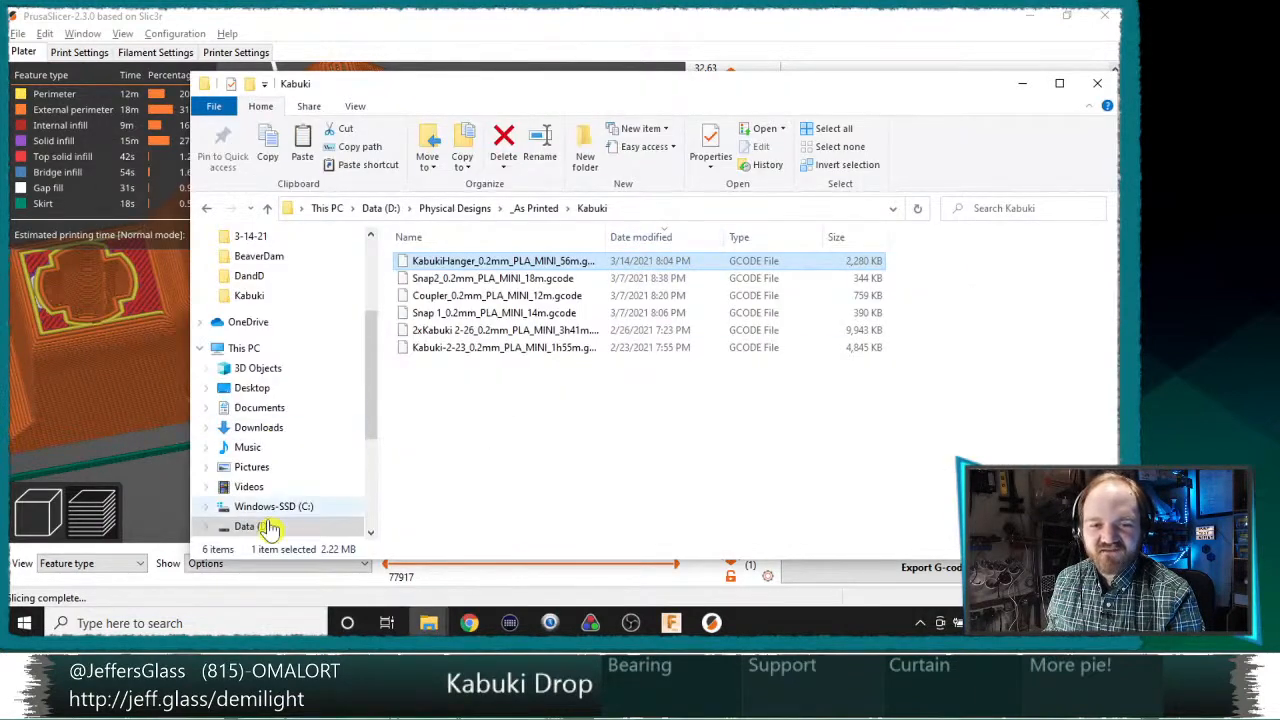
scroll(262, 530, "down", 2)
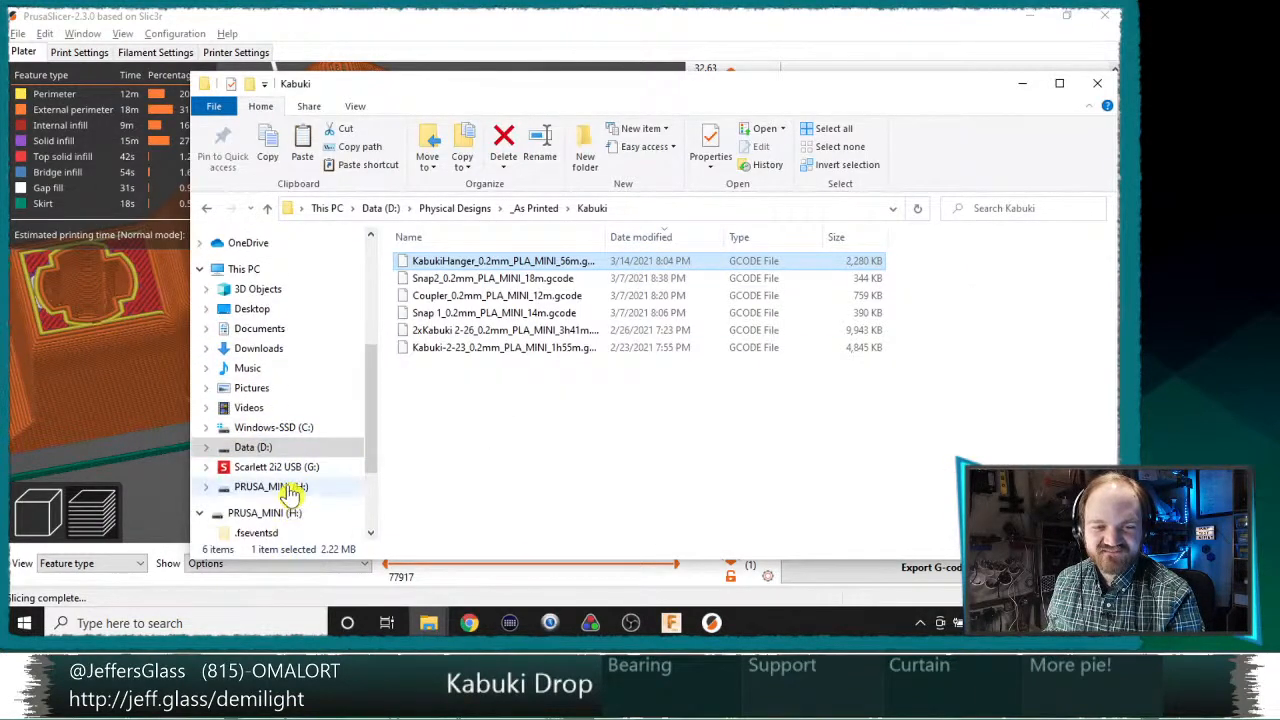
right_click(285, 487)
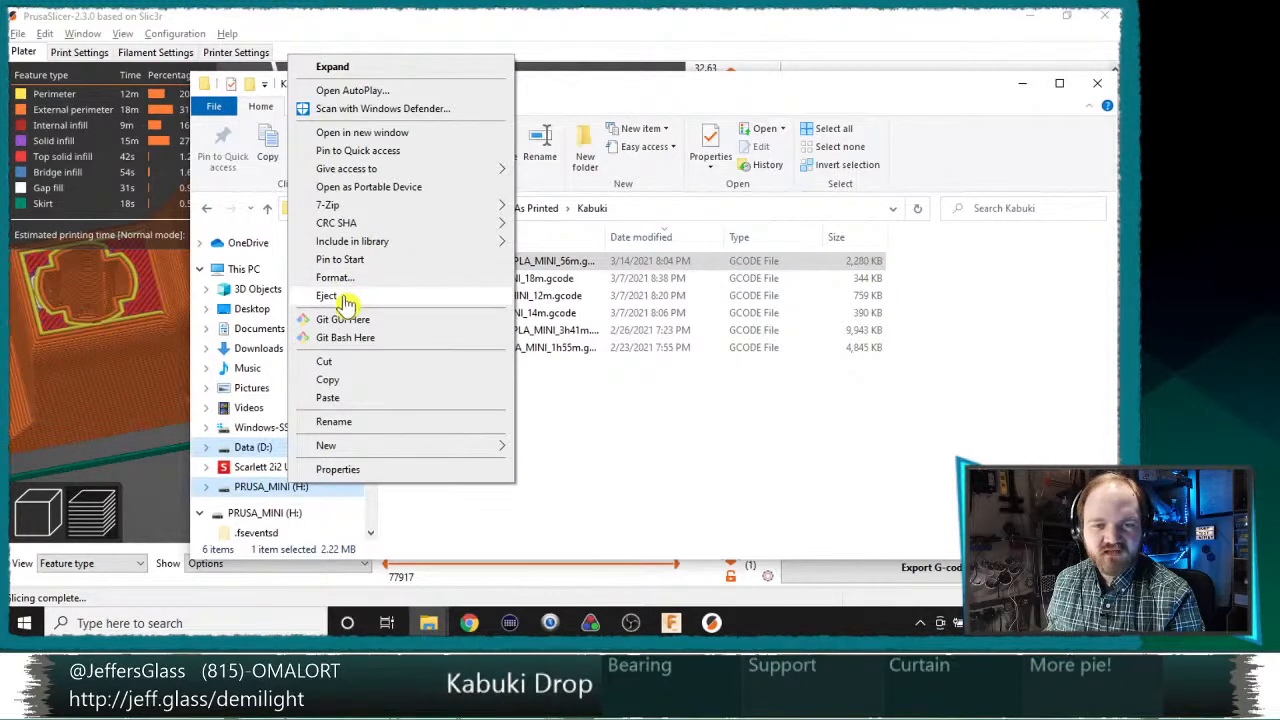
left_click(333, 296)
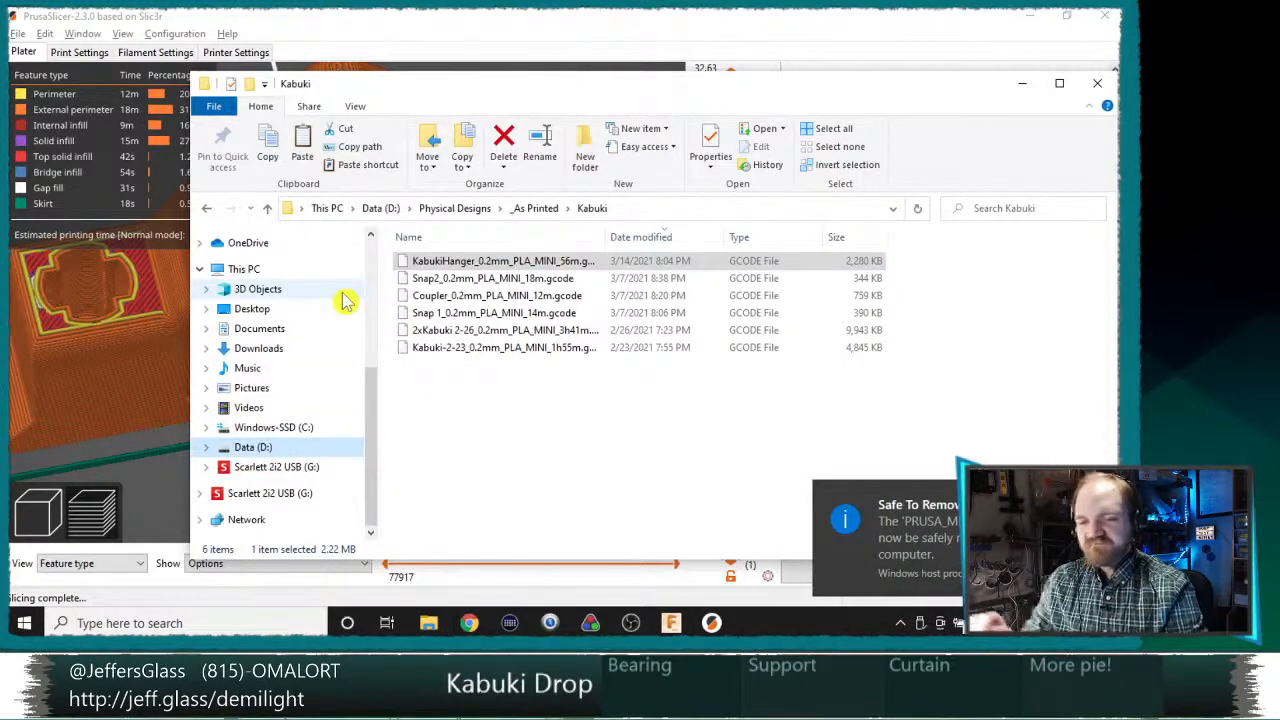